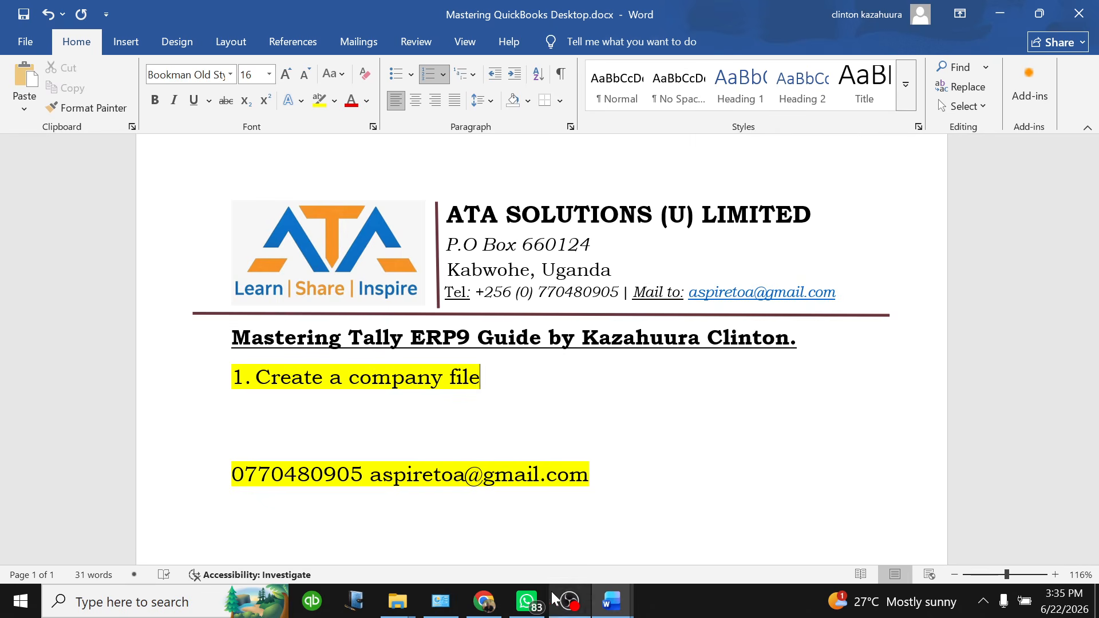
Look over the Tally practice question document, then return to the guide outline
click(611, 601)
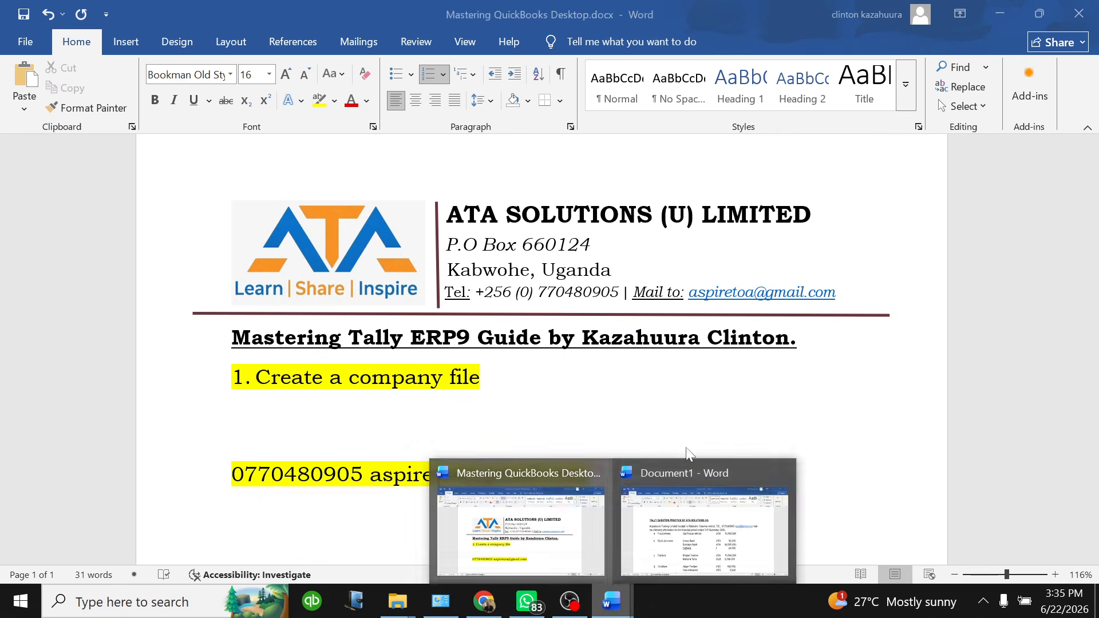
click(665, 536)
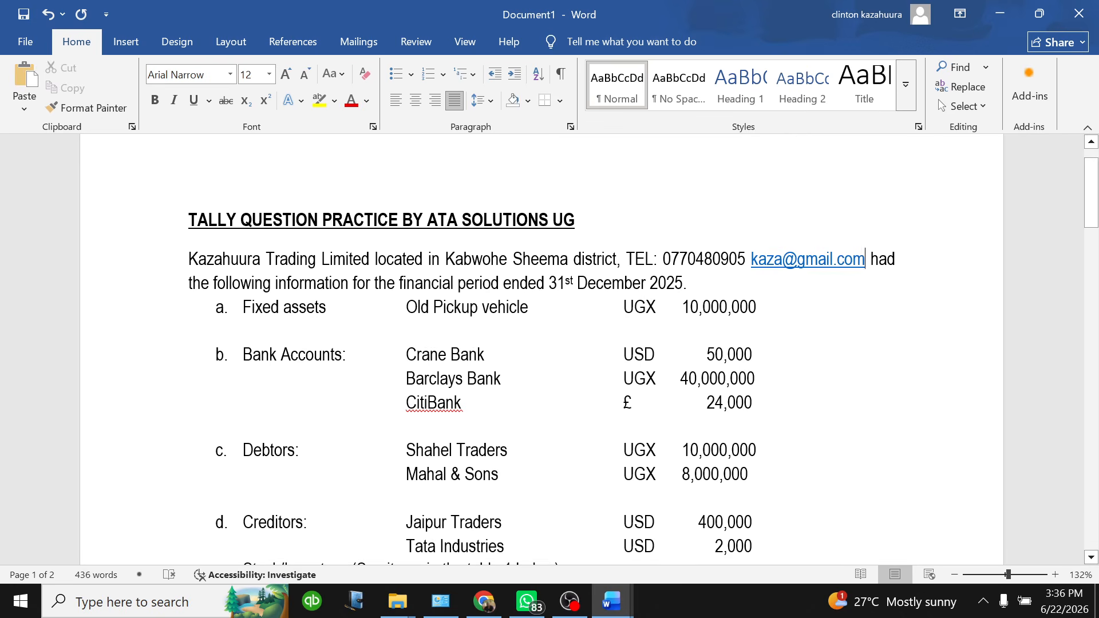
scroll(541, 446, down, 3)
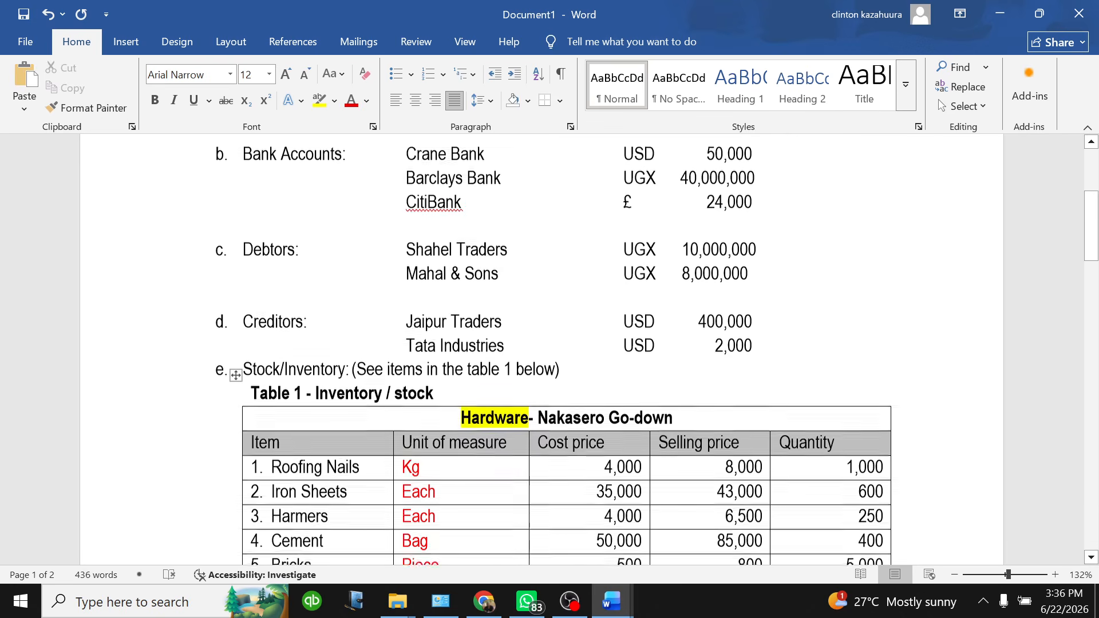
scroll(542, 447, up, 3)
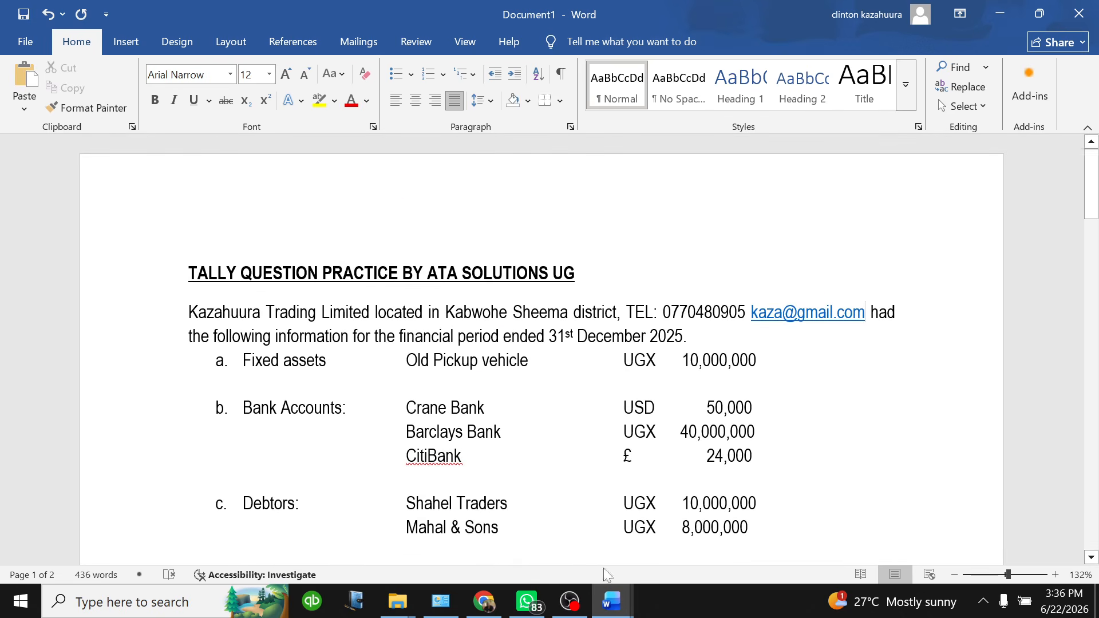
mouse_move(611, 602)
click(559, 553)
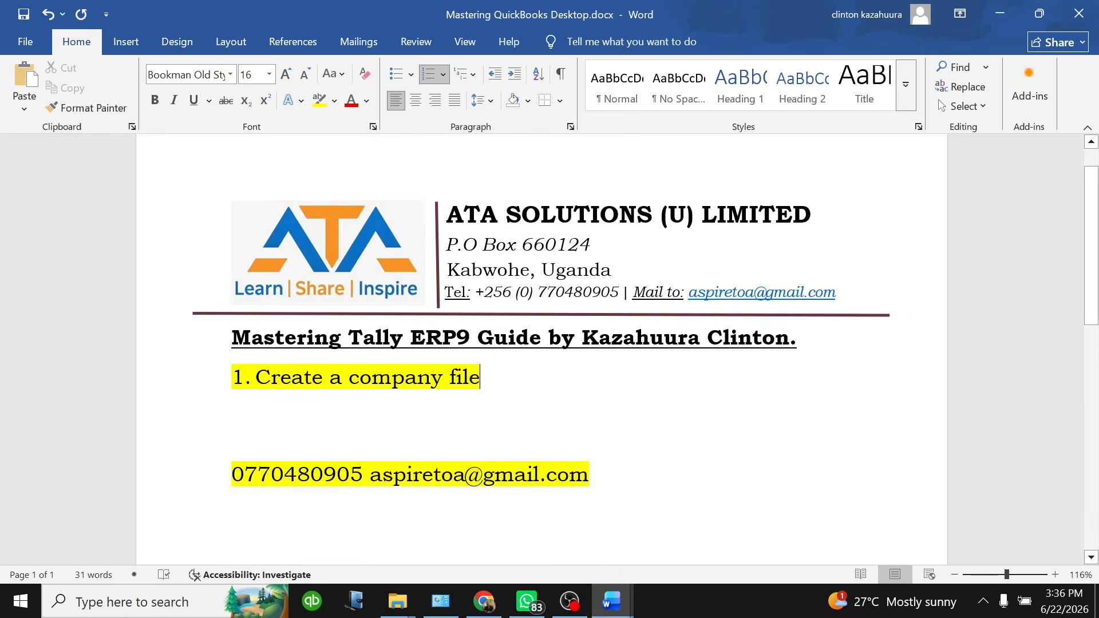
Add numbered item 2, 'How to set Multiples Currencies', below 'Create a company file'
drag(782, 302, 413, 291)
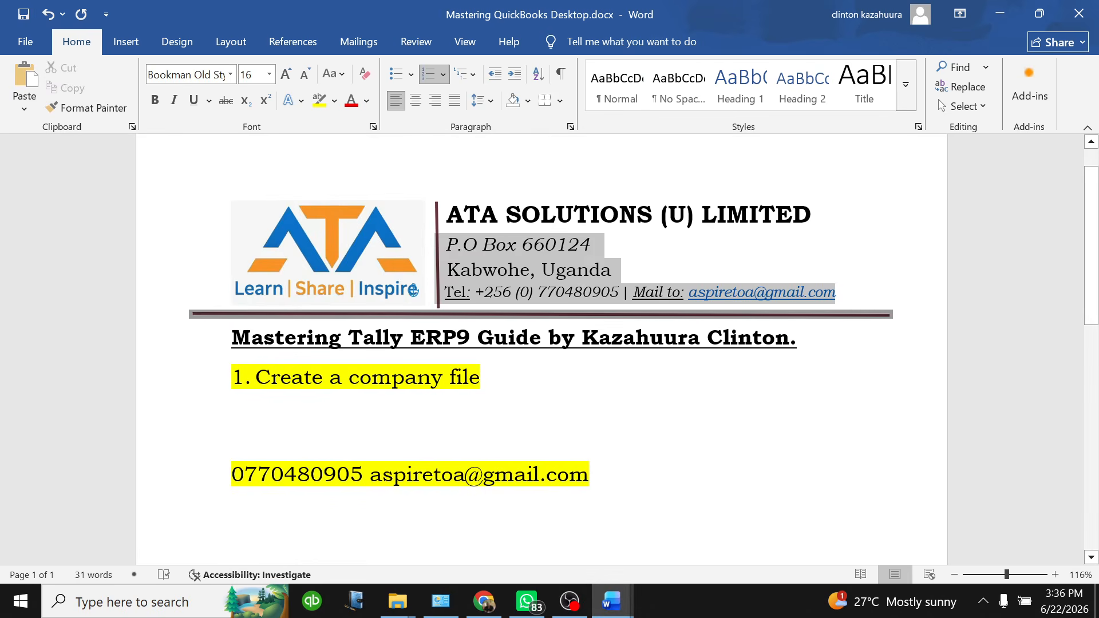
click(580, 398)
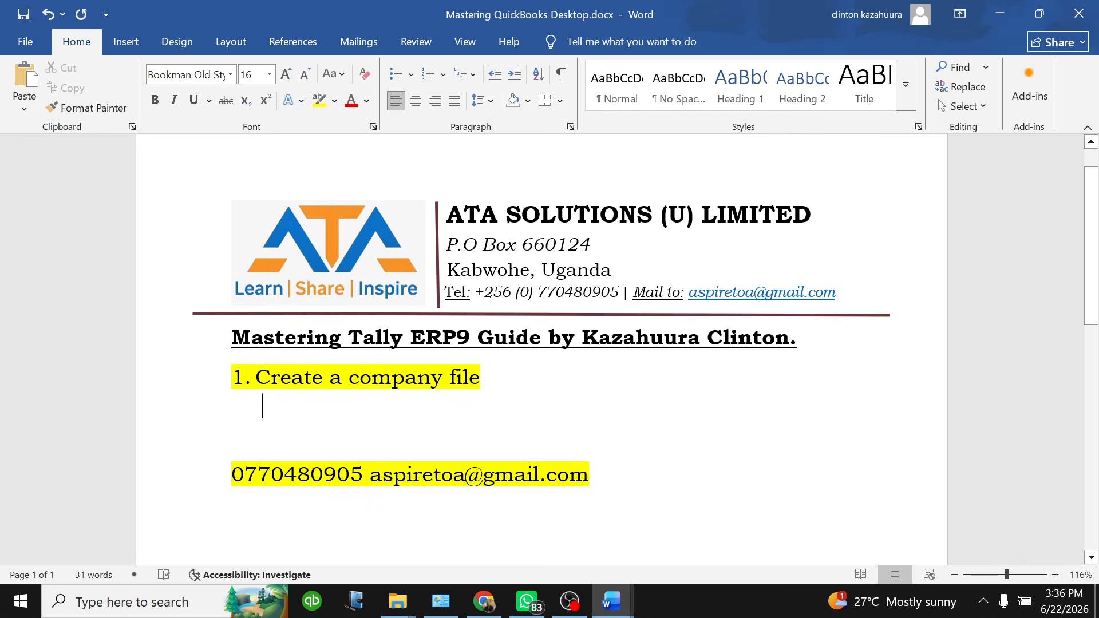
click(480, 378)
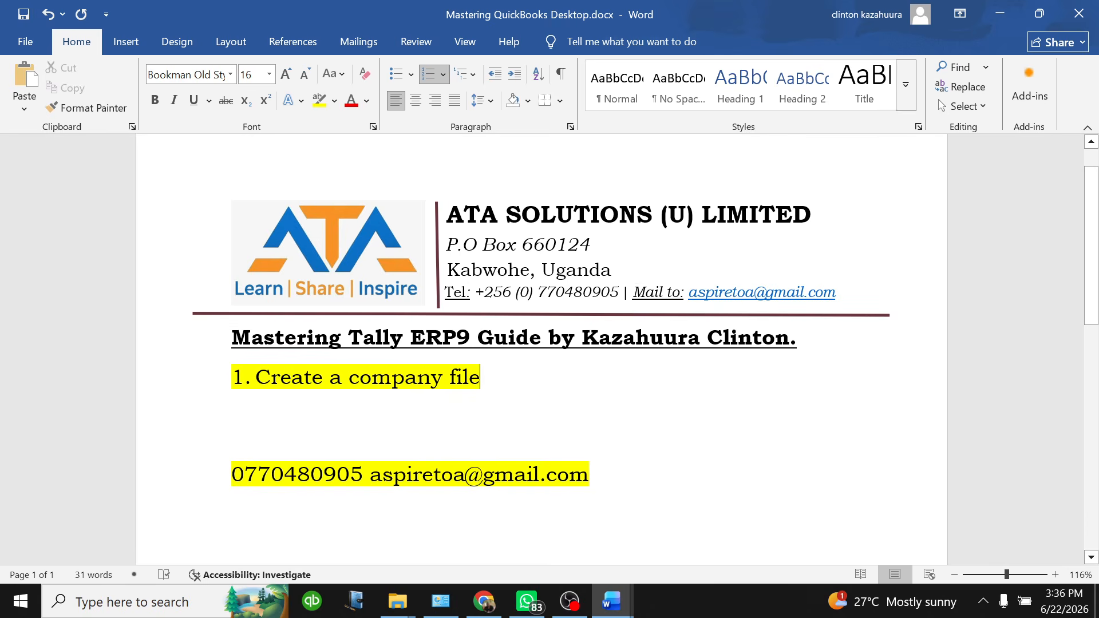
key(Return)
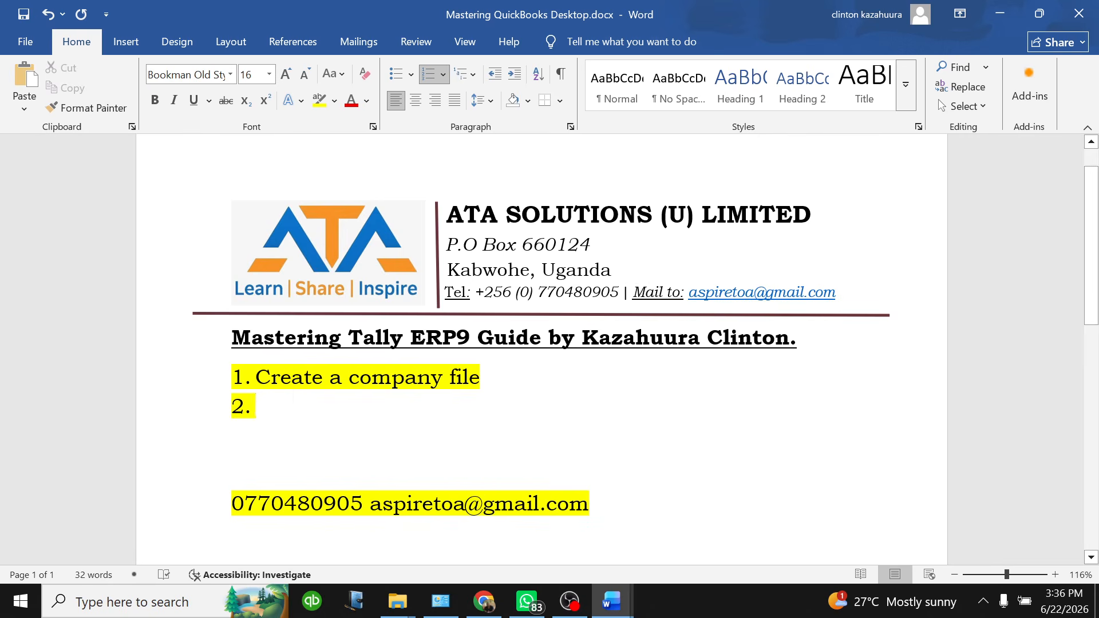
text(How )
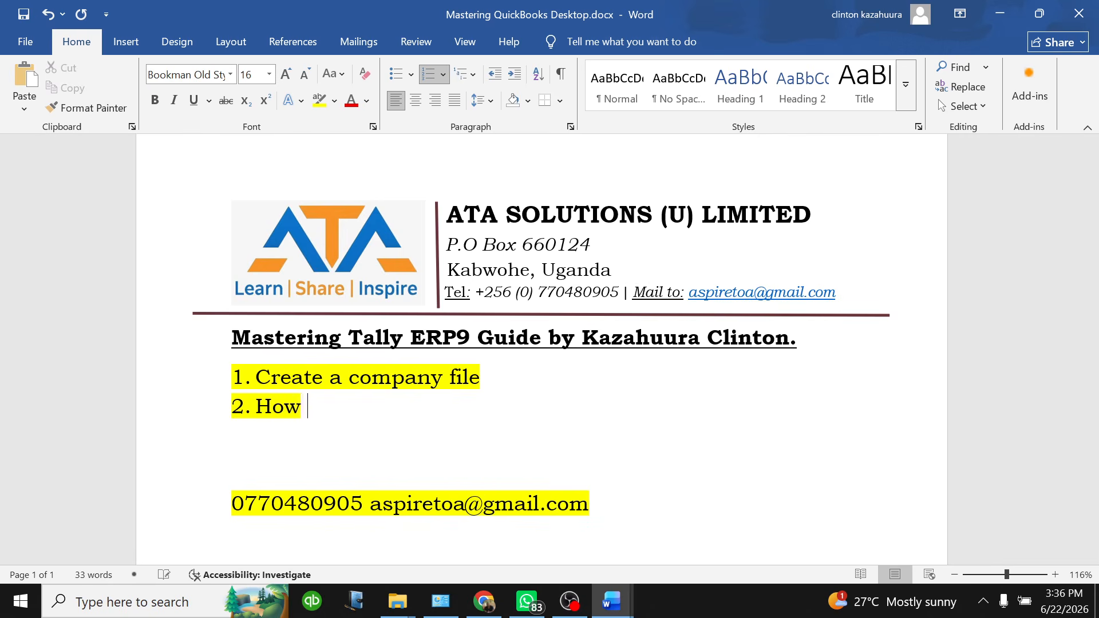
text(to set M)
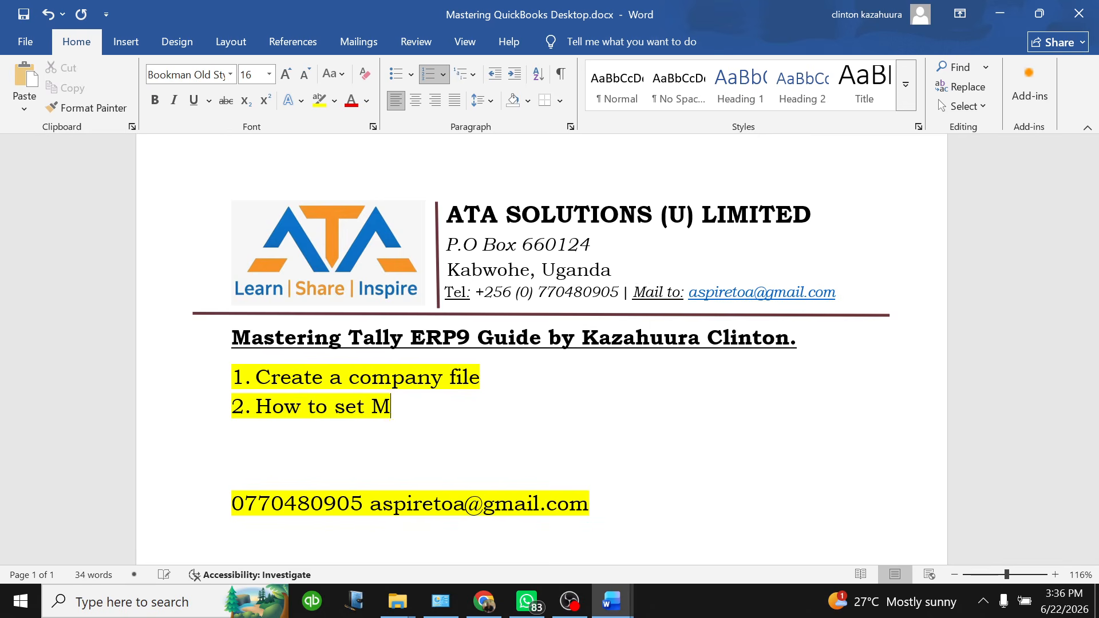
text(ultiple)
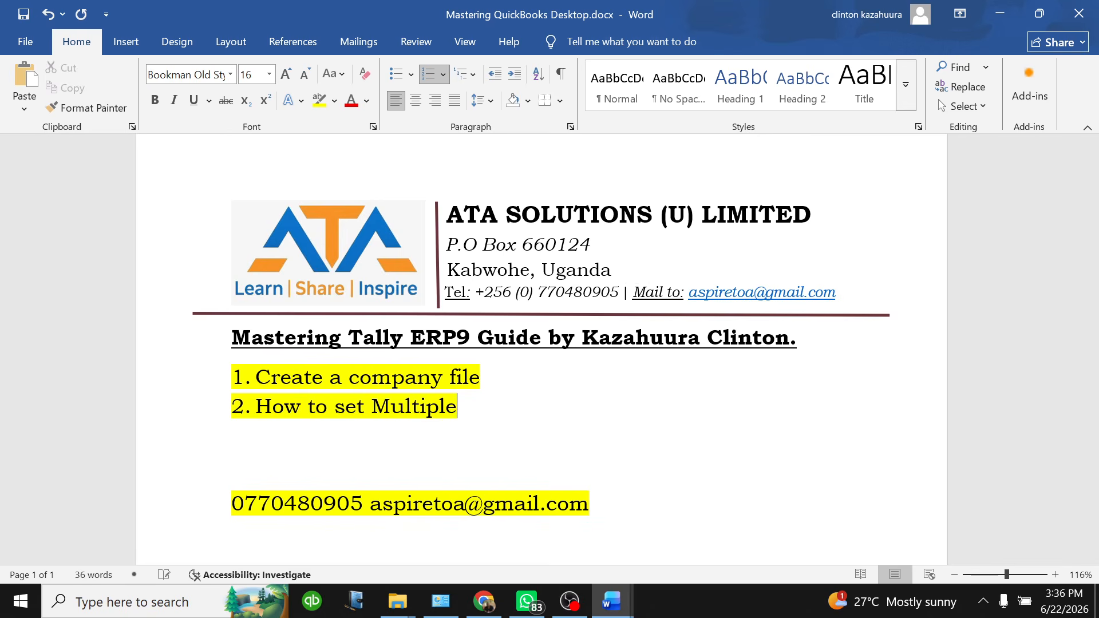
text(s Currenc)
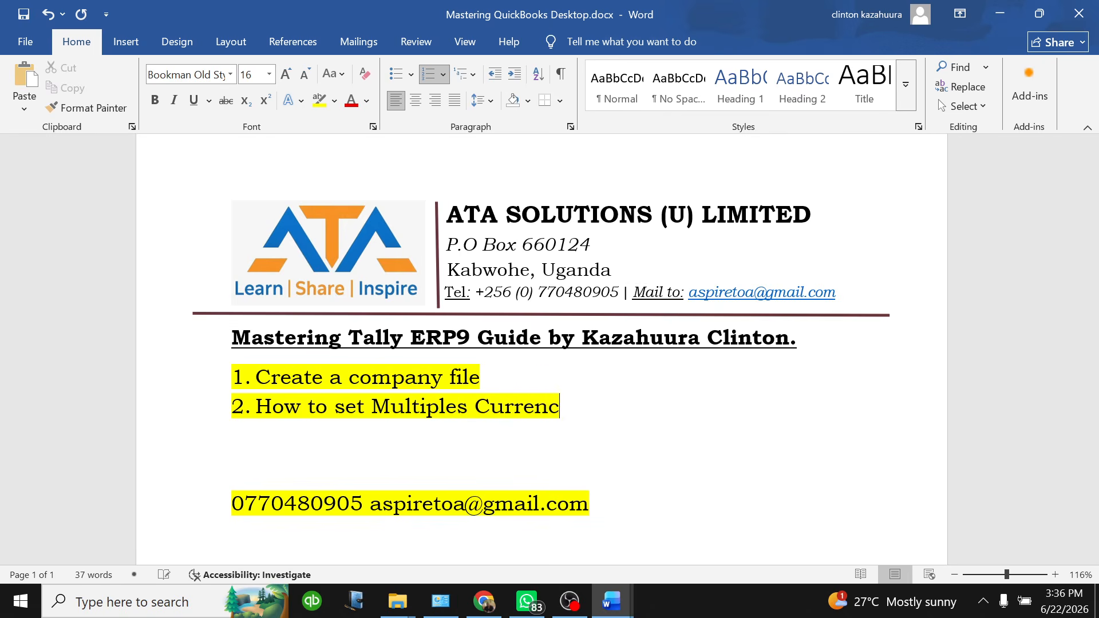
text(ies)
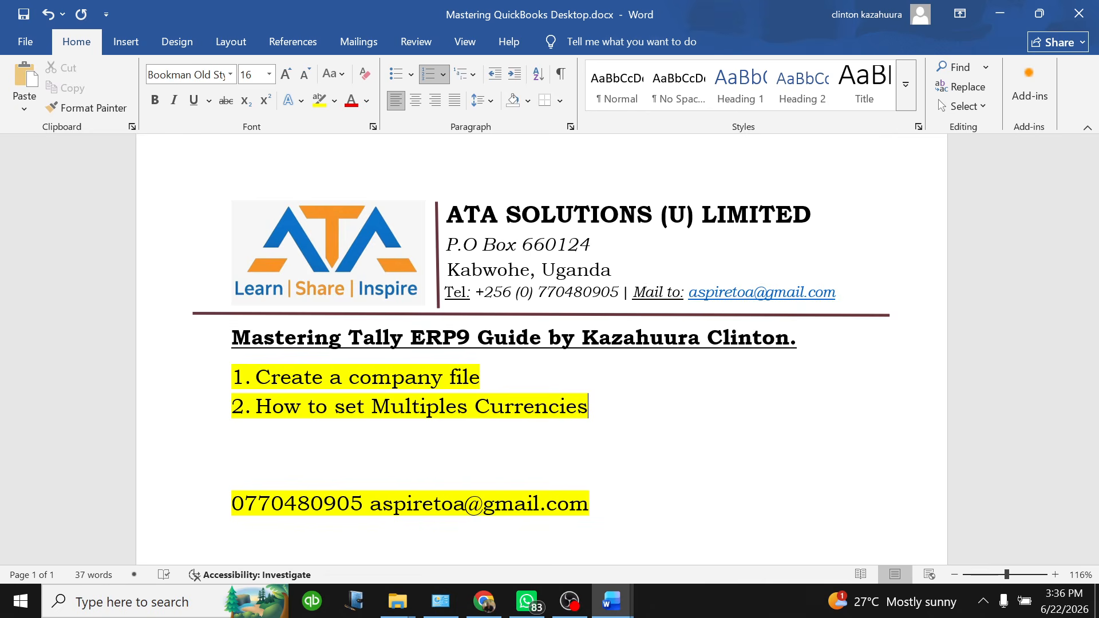
Scroll through the Document1 practice question, then return to the Tally guide outline
click(611, 601)
click(729, 534)
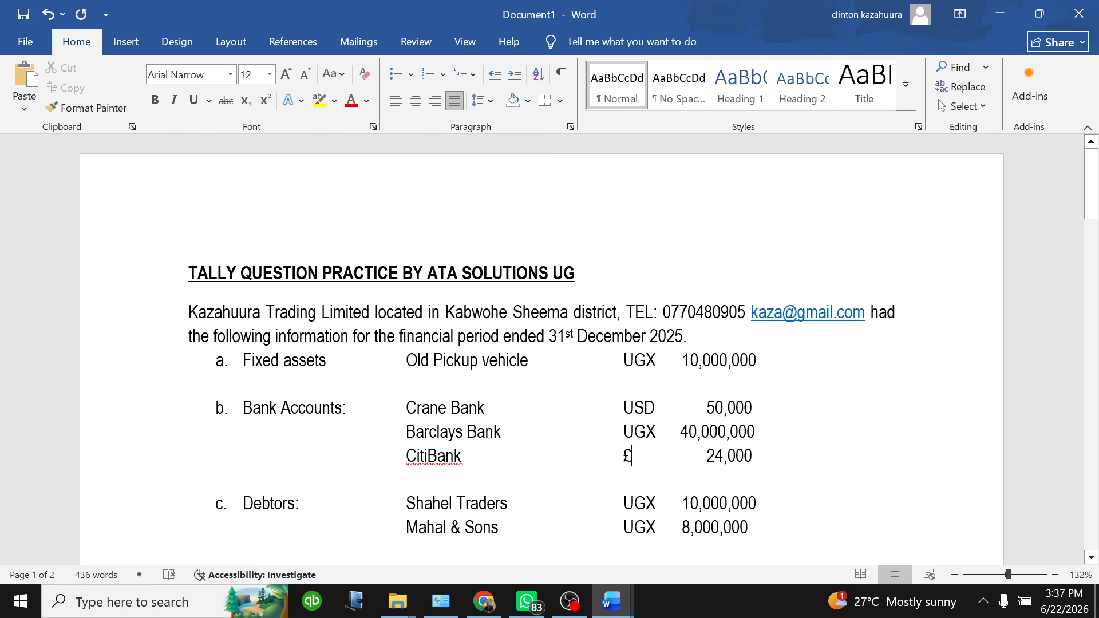
scroll(542, 350, down, 3)
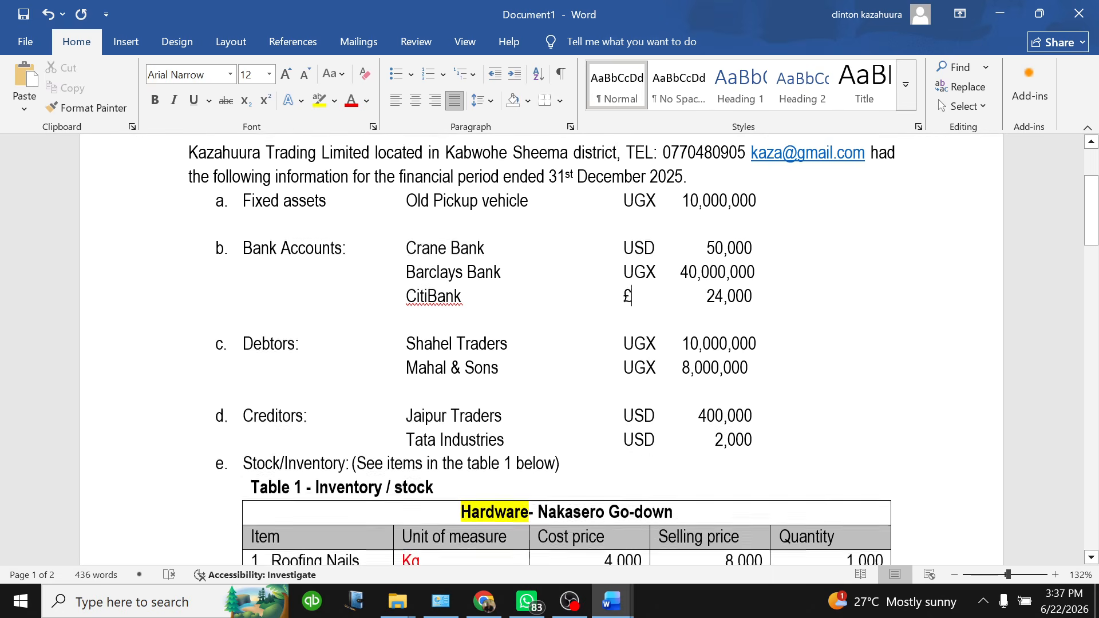
scroll(541, 350, down, 1)
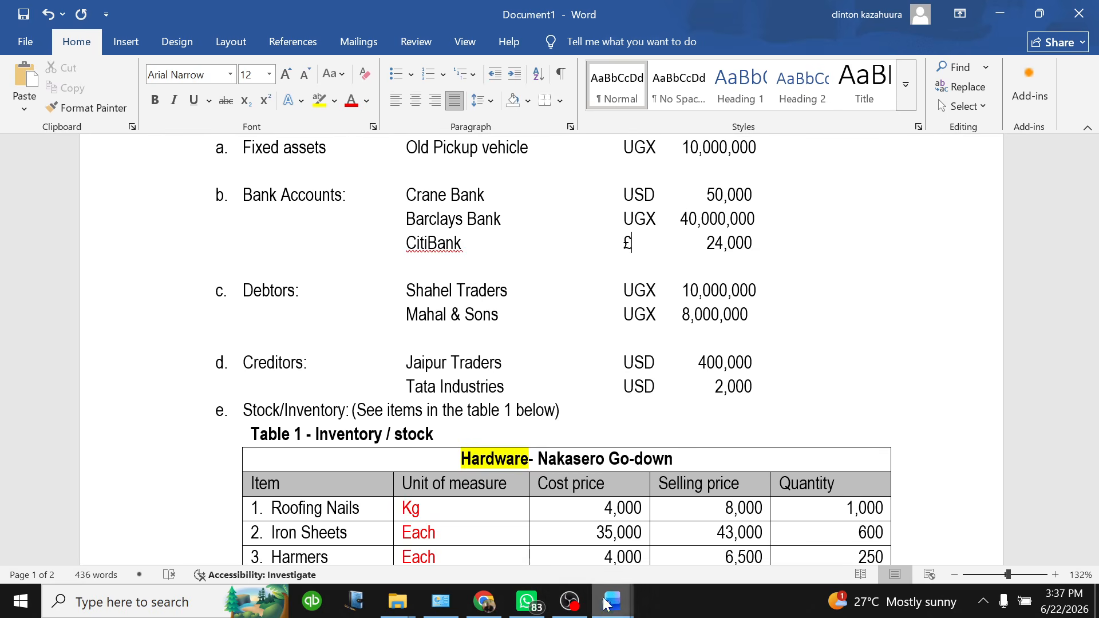
mouse_move(612, 601)
click(572, 544)
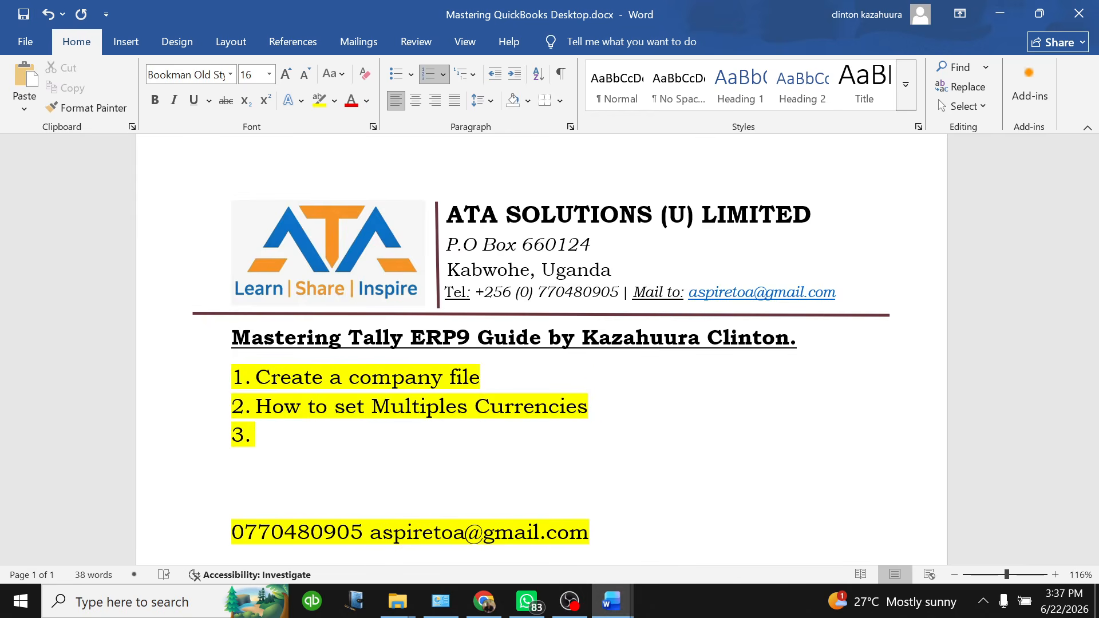
Add list items 'Enter opening balances' and 'Emter stock/inventories', then start item 5
text(Enter op)
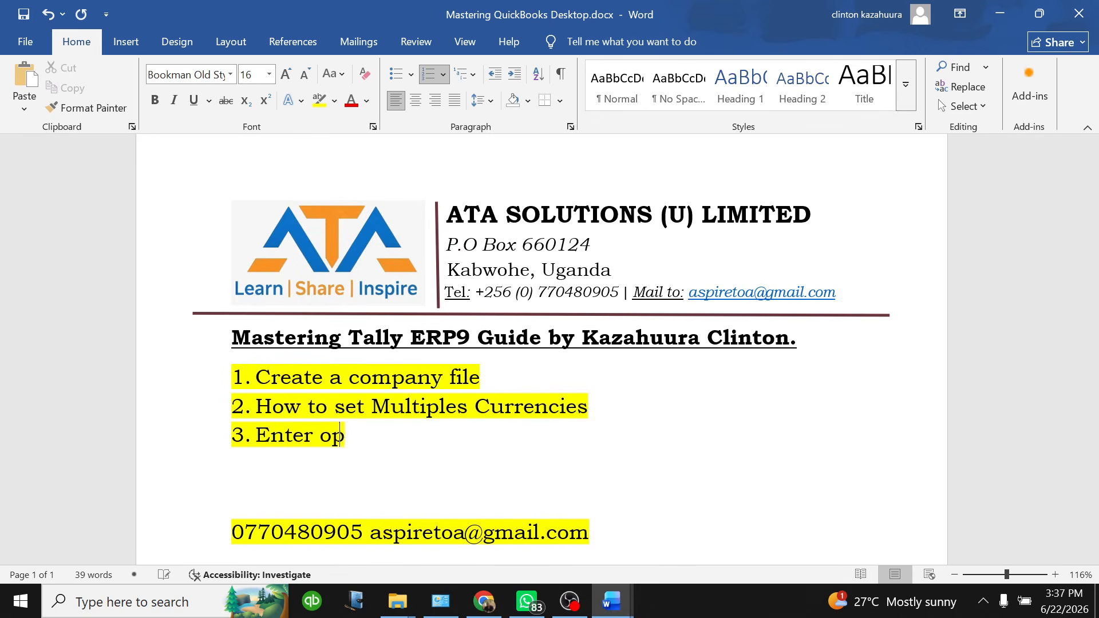
text(en)
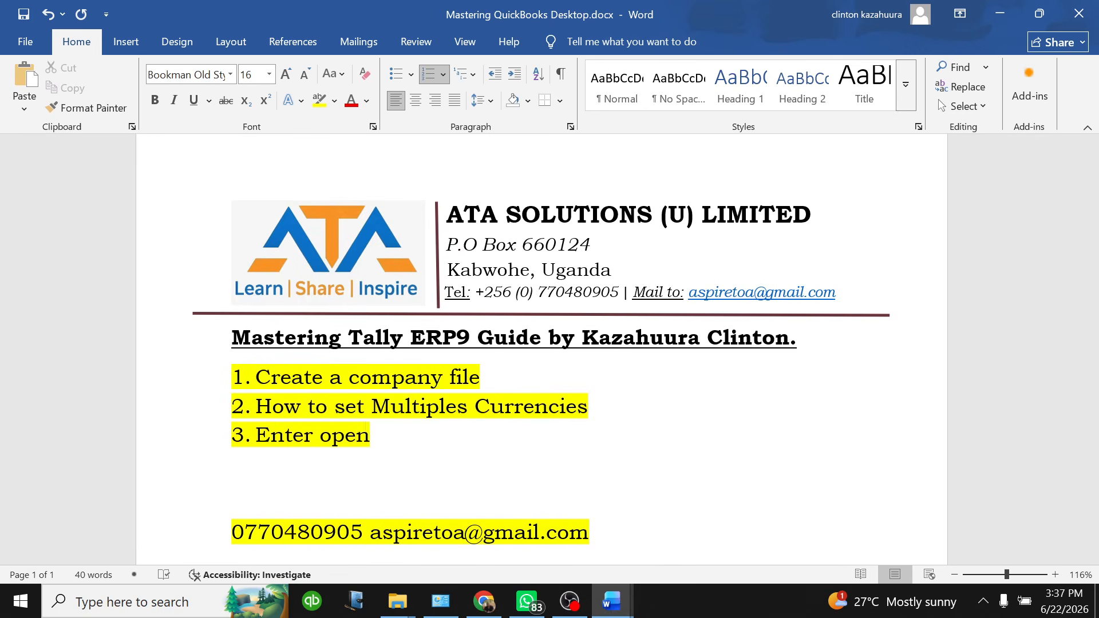
text(ing n)
key(BackSpace)
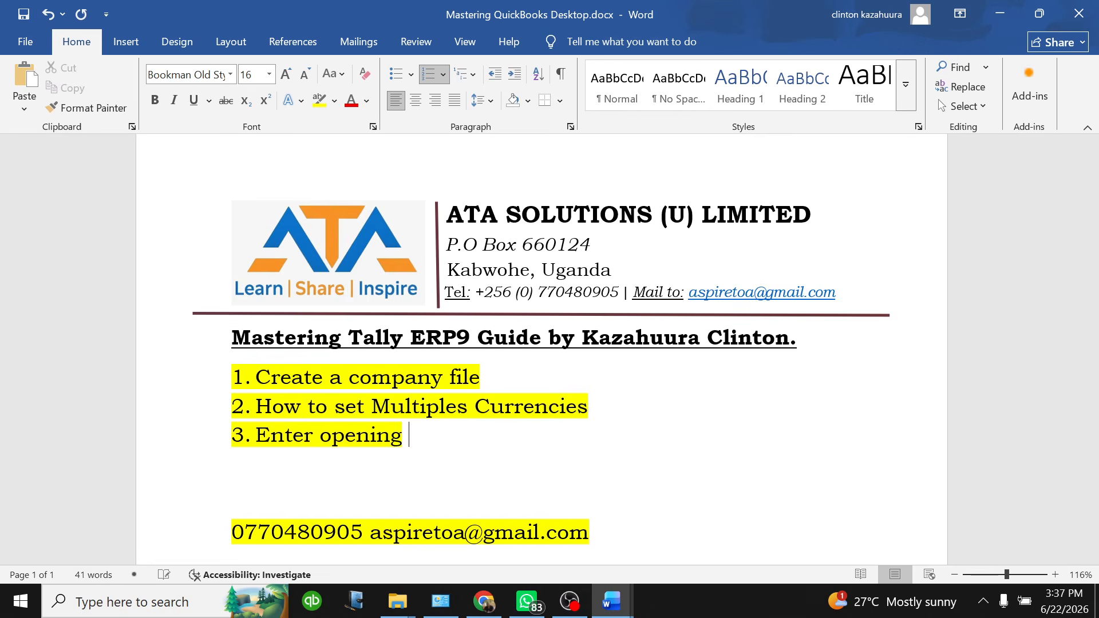
text(balances)
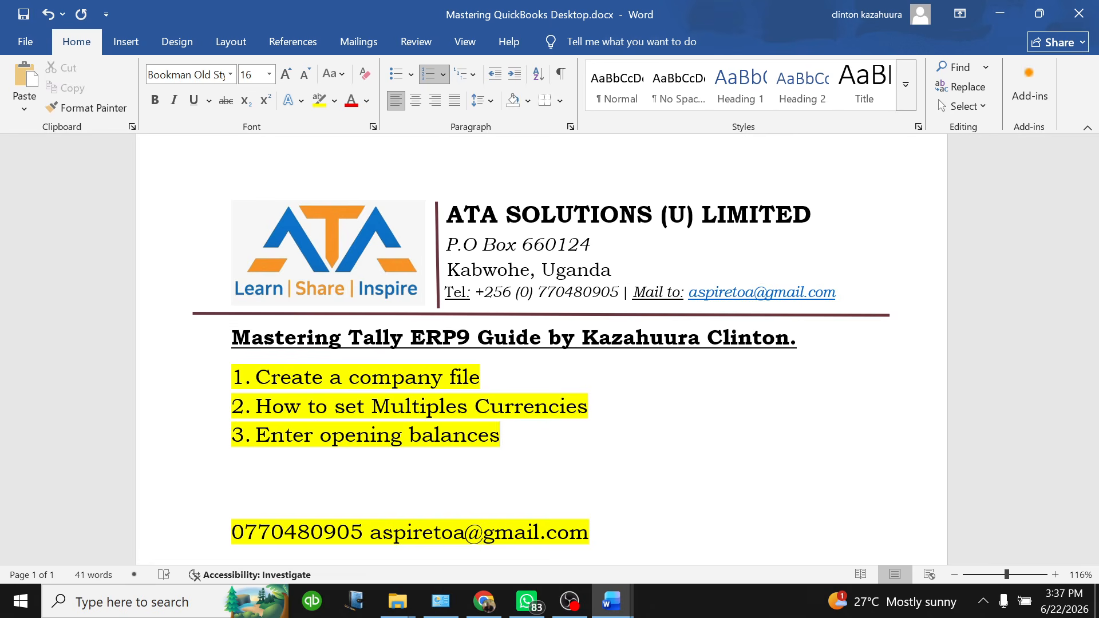
key(Return)
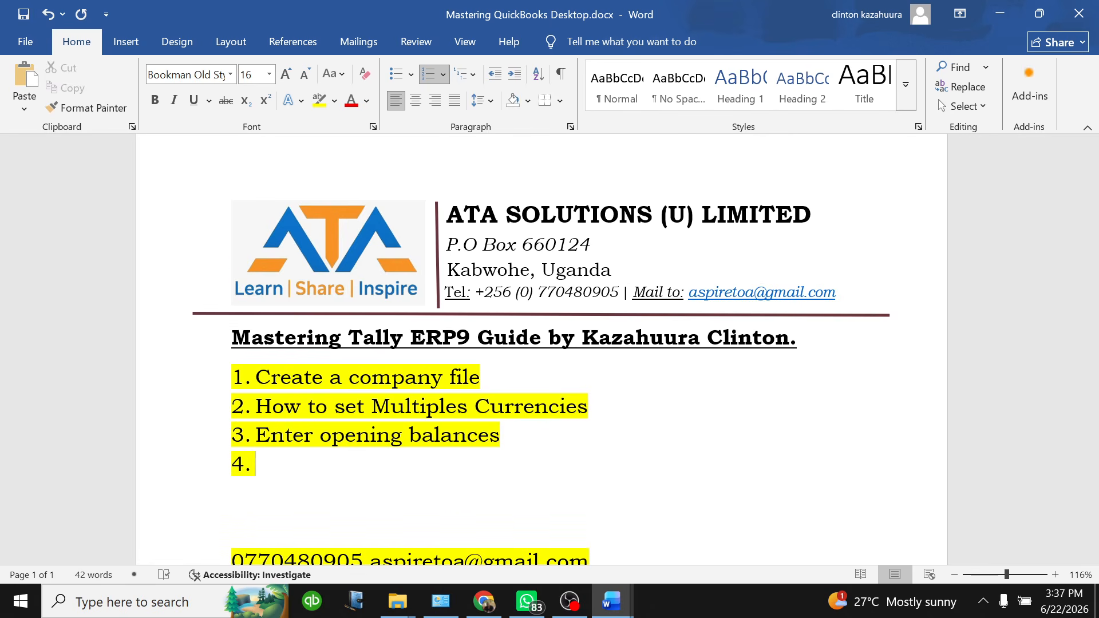
text(Em)
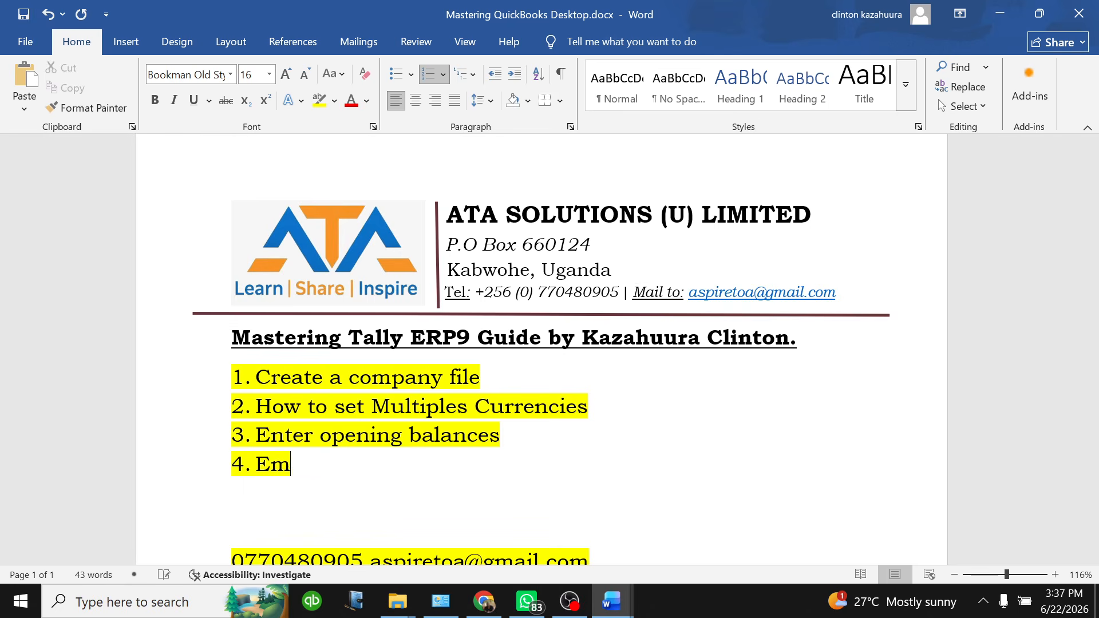
text(ter stoc)
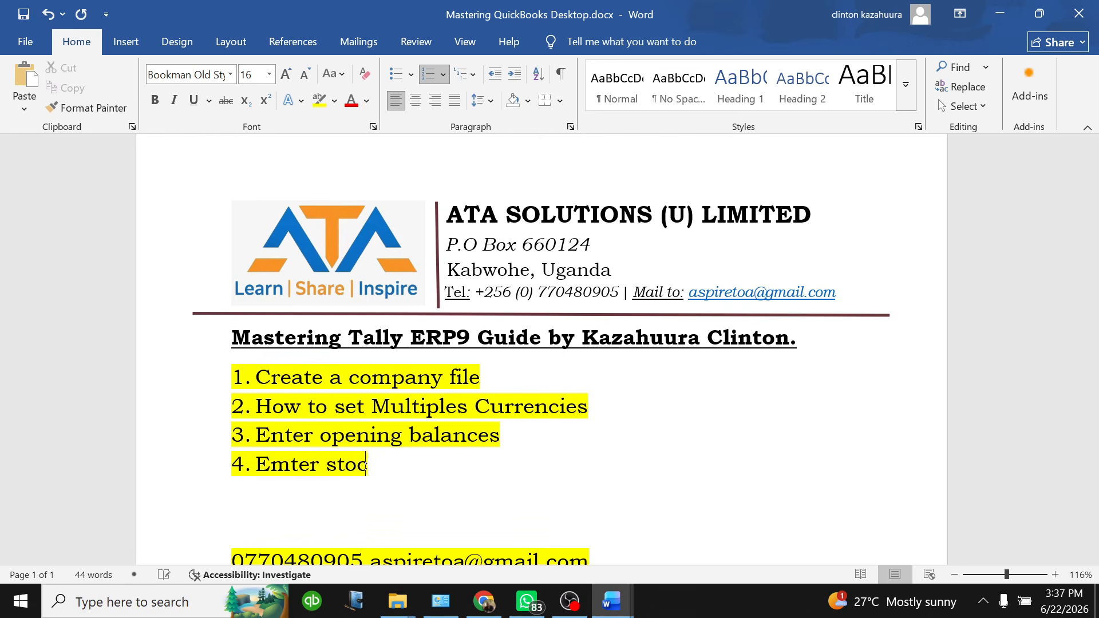
text(k iten)
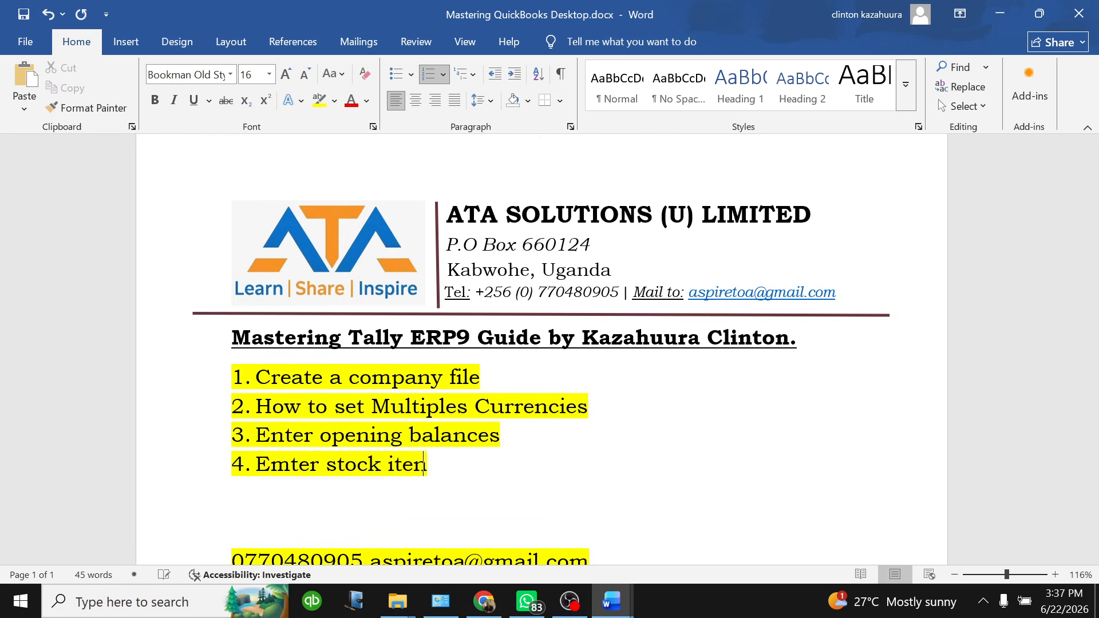
text(tories)
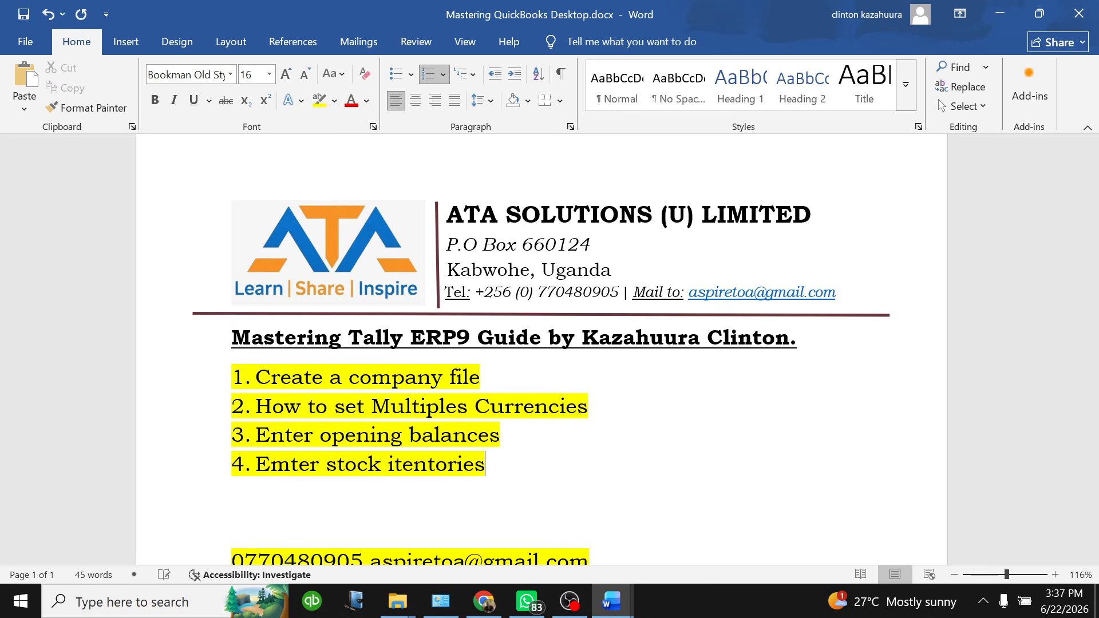
key(BackSpace)
key(BackSpace)
key(BackSpace)
key(BackSpace)
key(BackSpace)
key(BackSpace)
key(BackSpace)
key(BackSpace)
key(BackSpace)
key(BackSpace)
key(BackSpace)
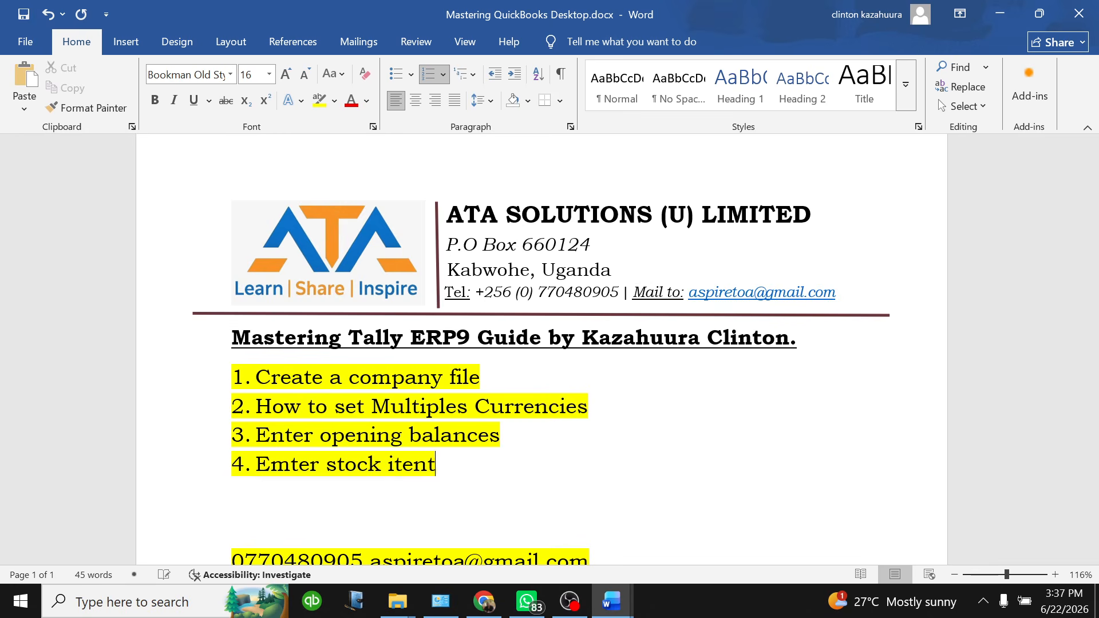
text(/)
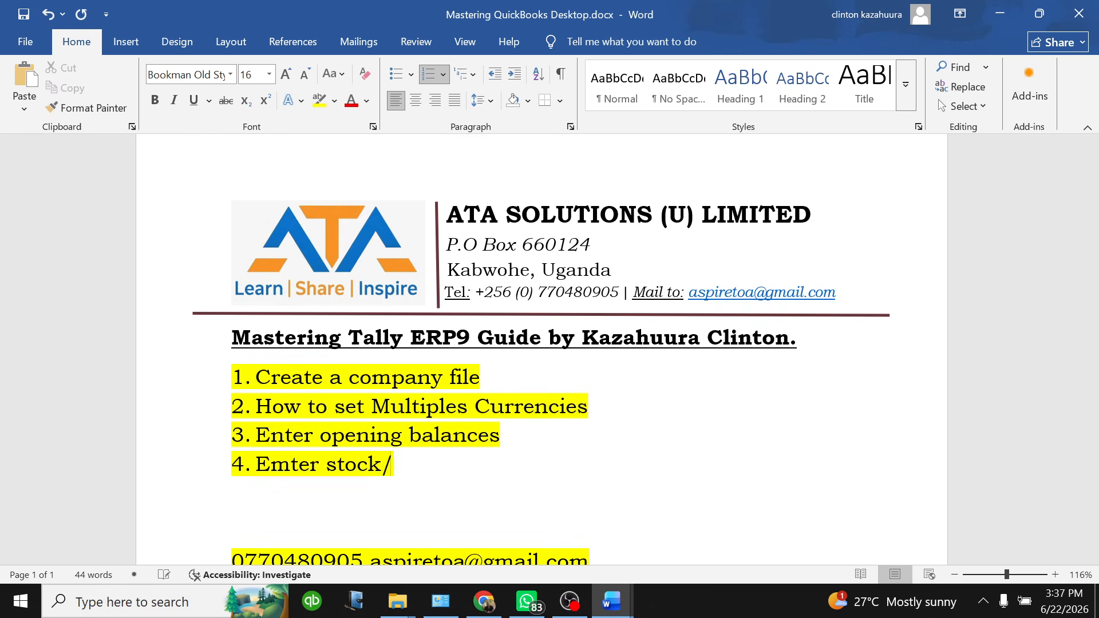
text(inven)
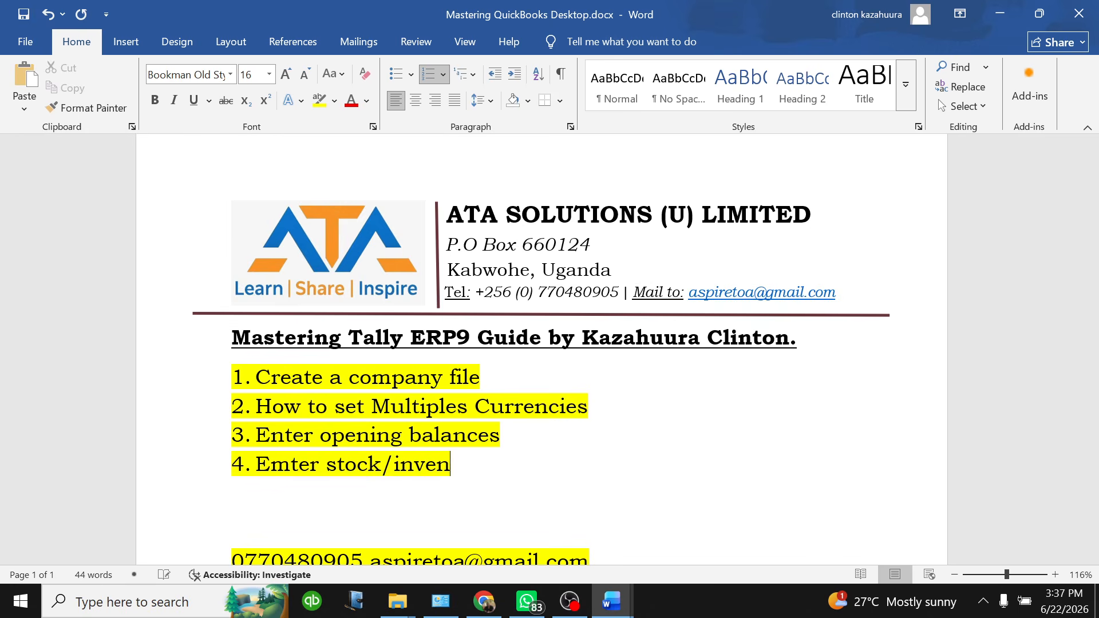
text(tories)
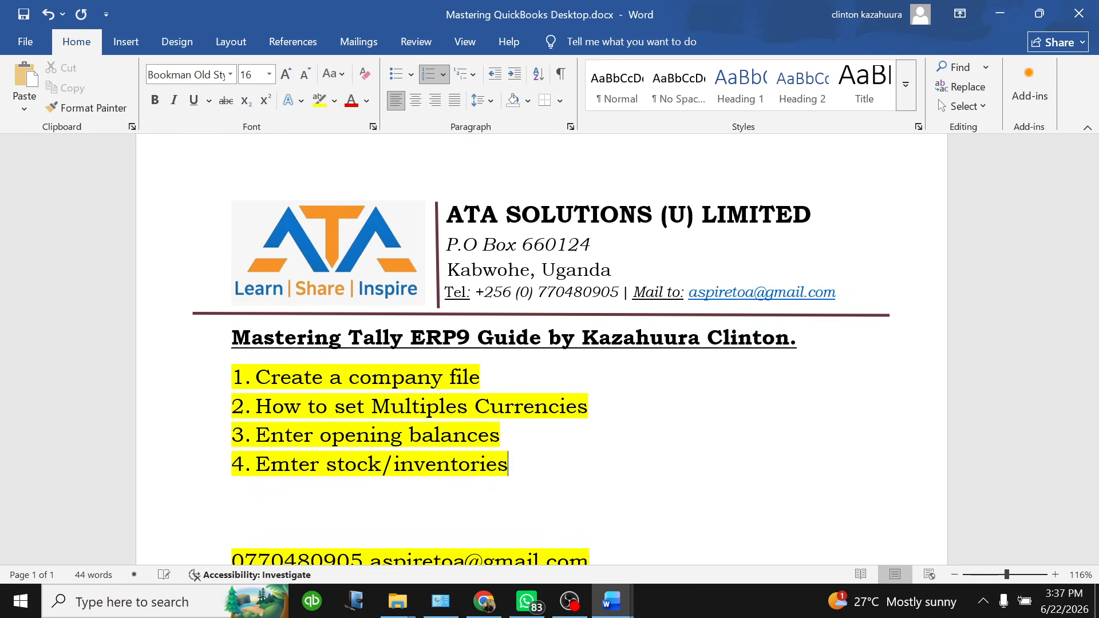
key(Return)
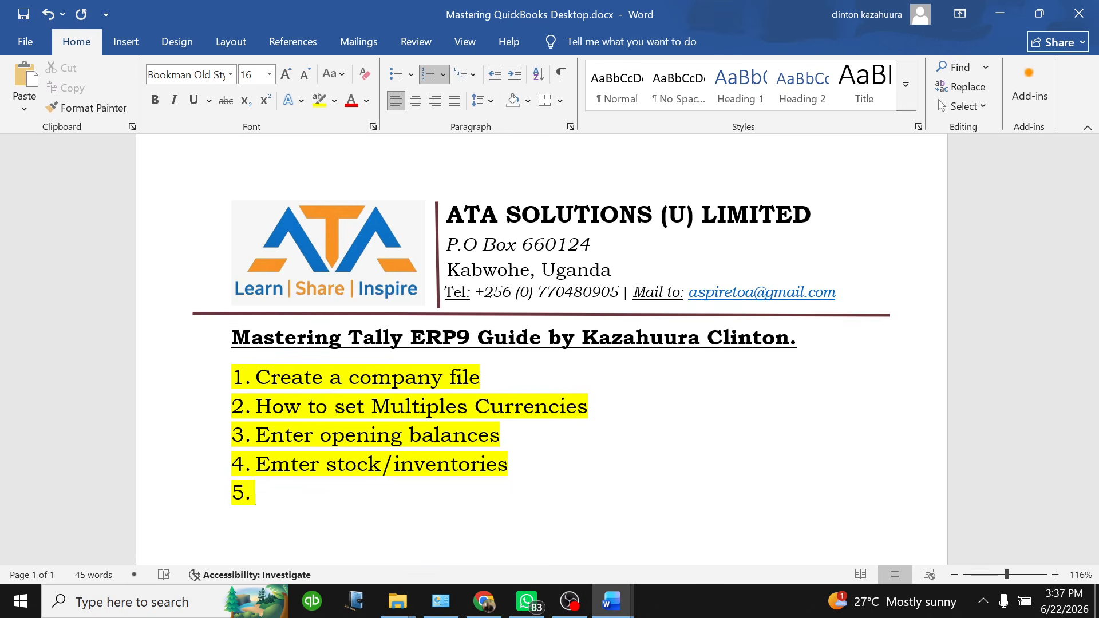
Add list items 'Transactions' and 'Produces reports.' to the outline
text(Transact)
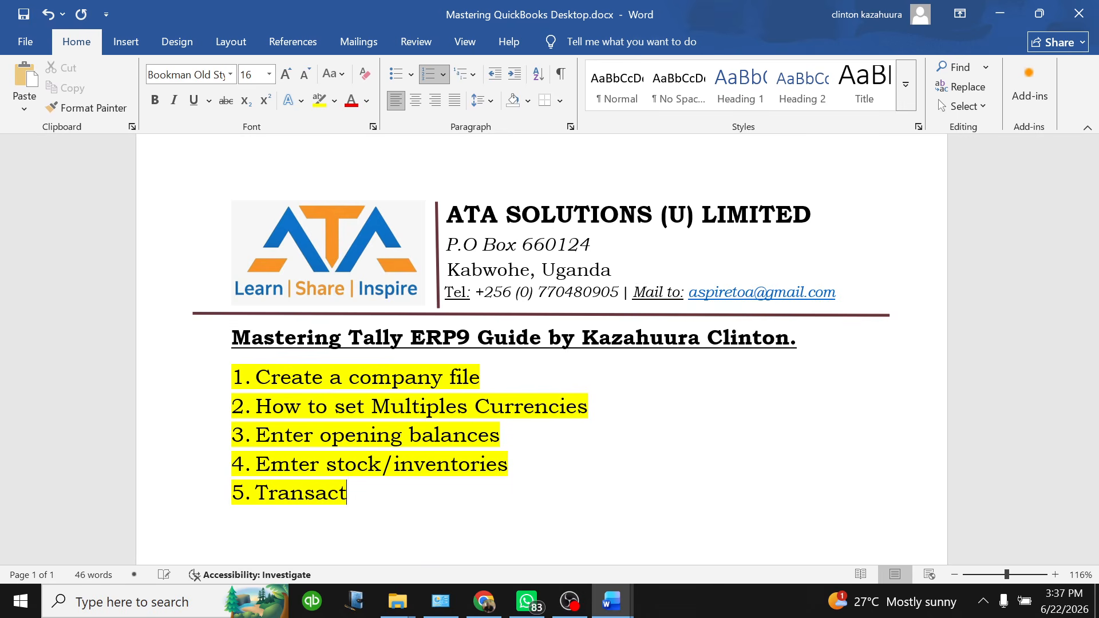
text(ions)
key(Return)
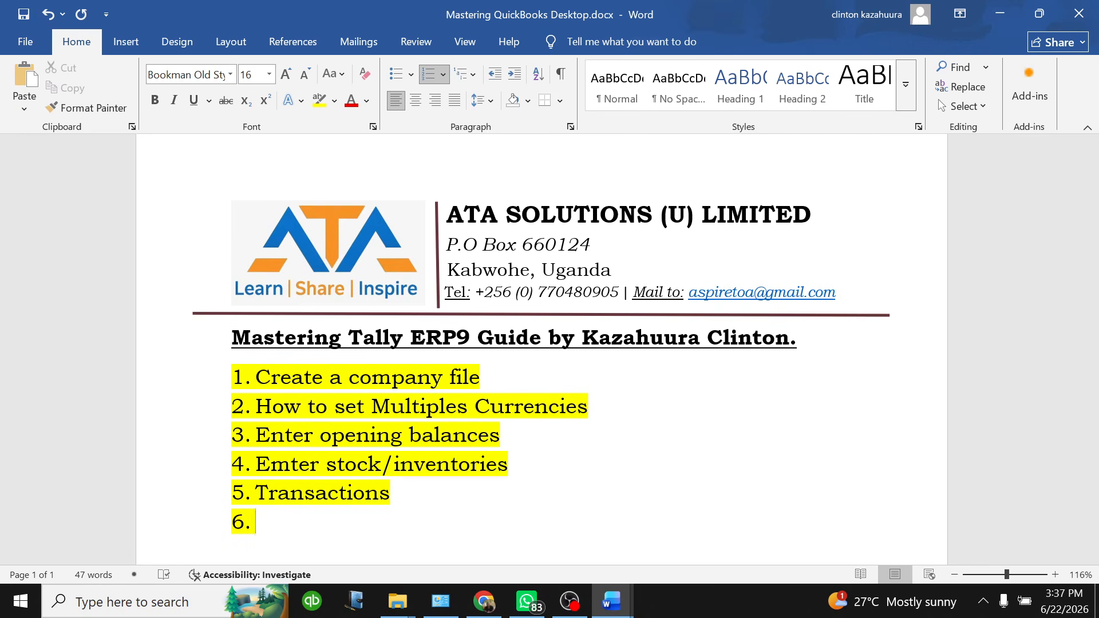
text(Produ)
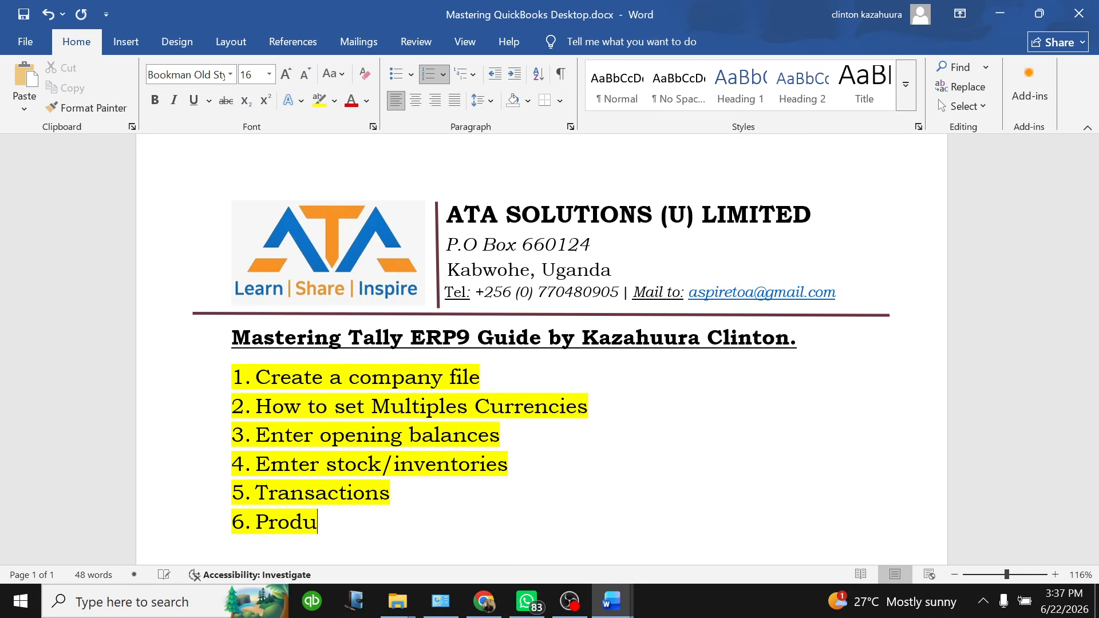
text(ces reports)
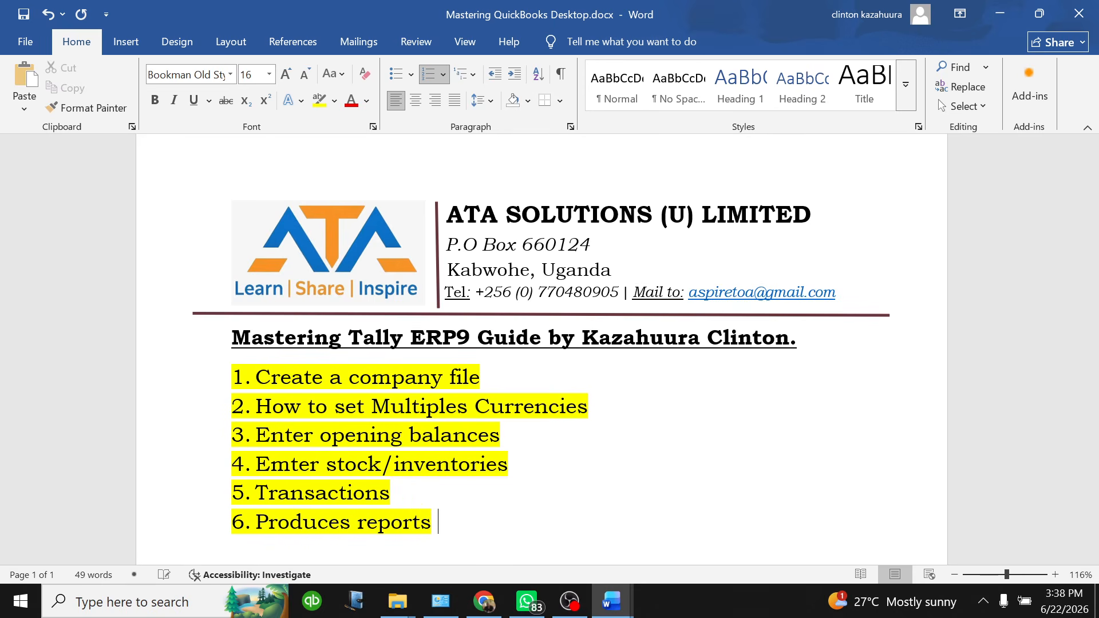
key(BackSpace)
text(.)
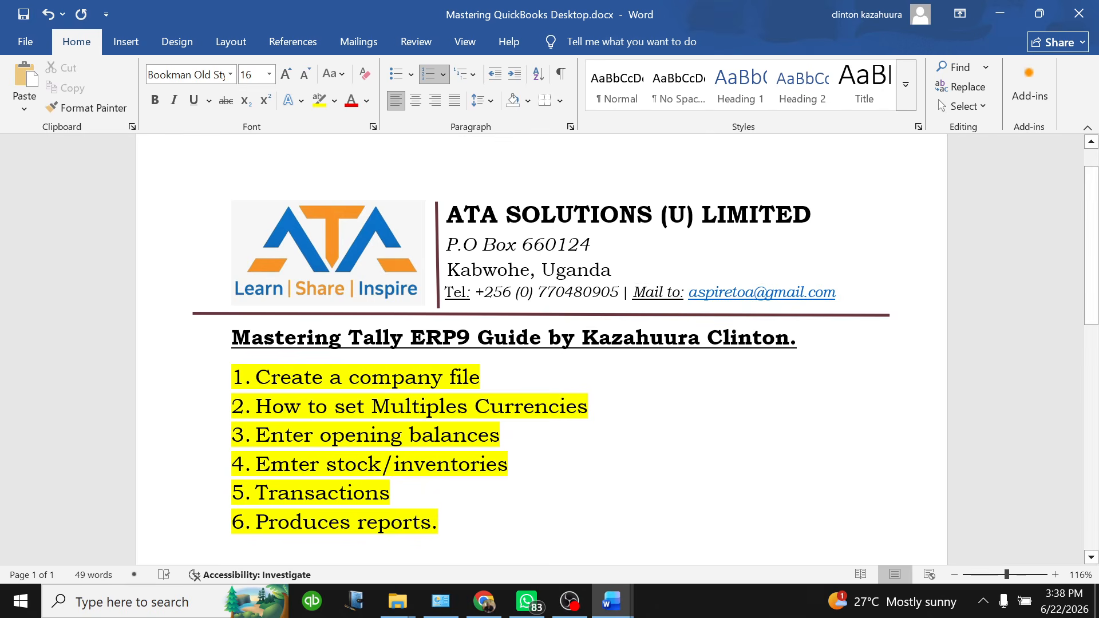
Append '(Banking. Selling. Purchasing etc...)' to Transactions and change 'Produces' to 'Produce'
click(391, 493)
text(()
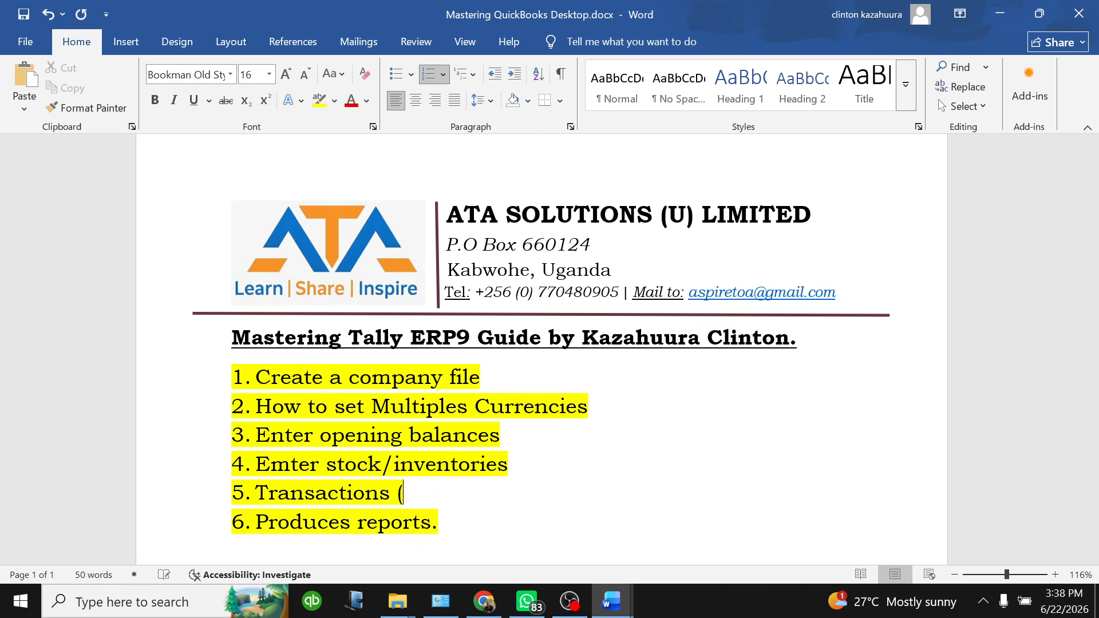
text(Banking)
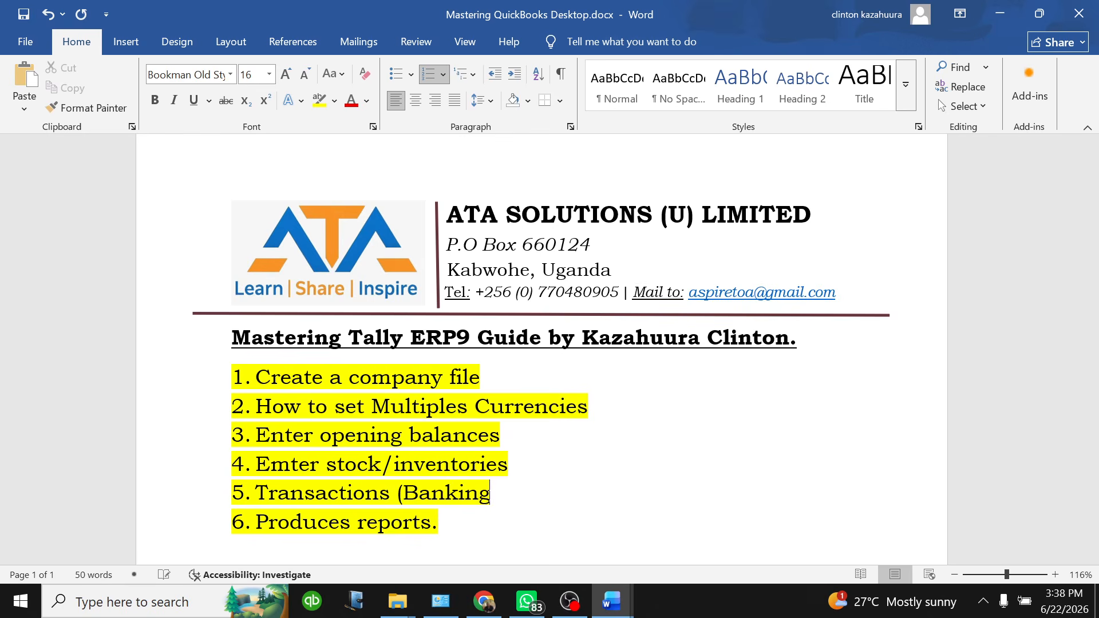
text(. selli)
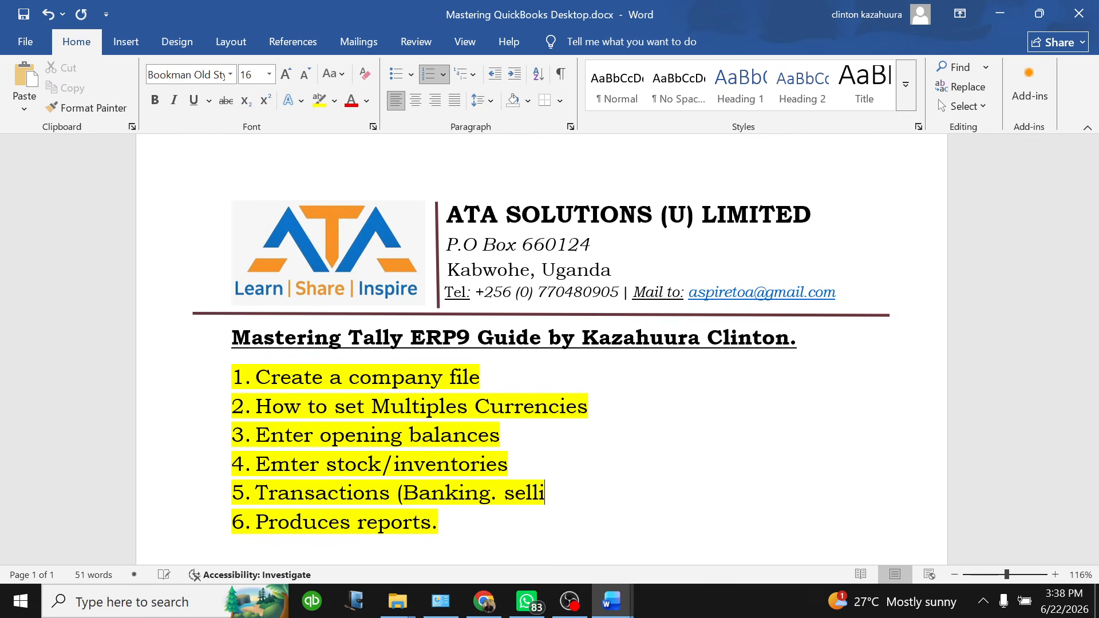
text(ng/)
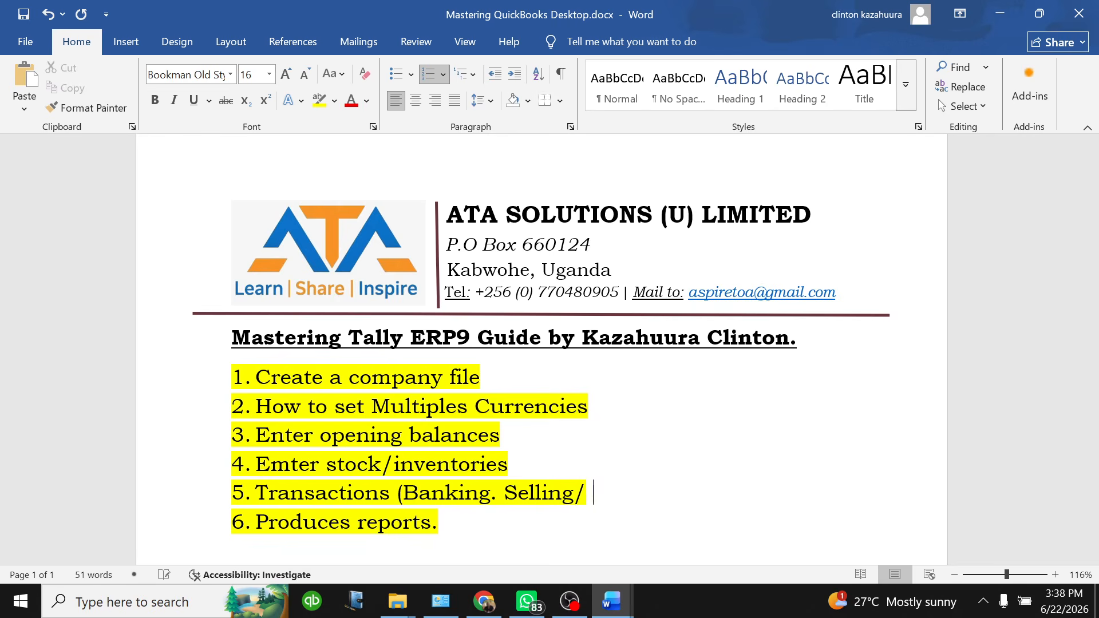
key(BackSpace)
text(/)
key(BackSpace)
text(. )
text(pu)
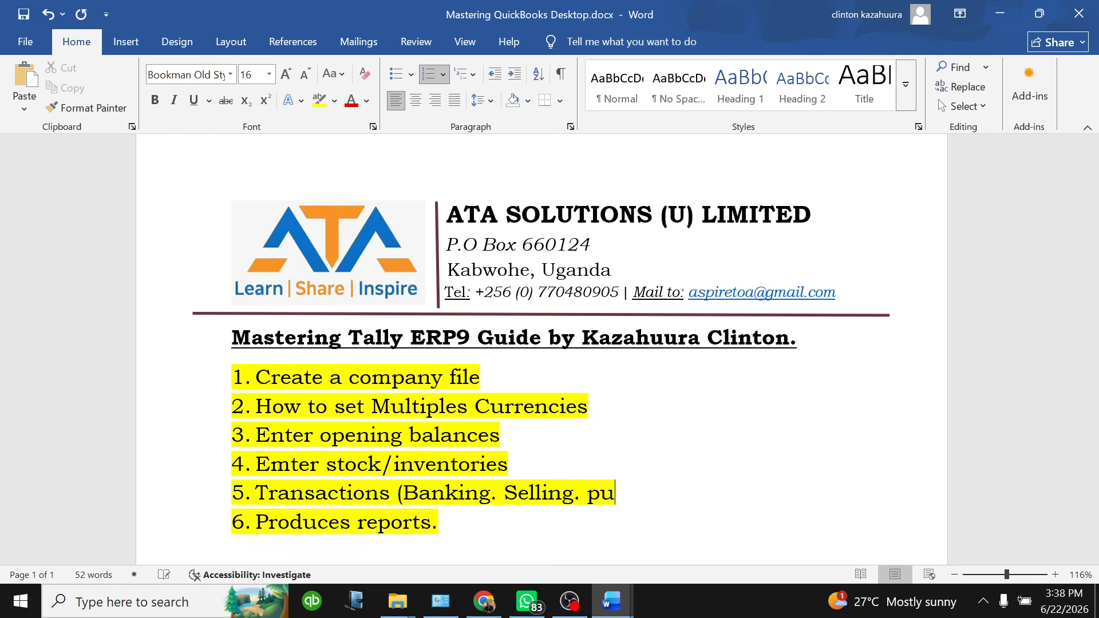
text(rchasing)
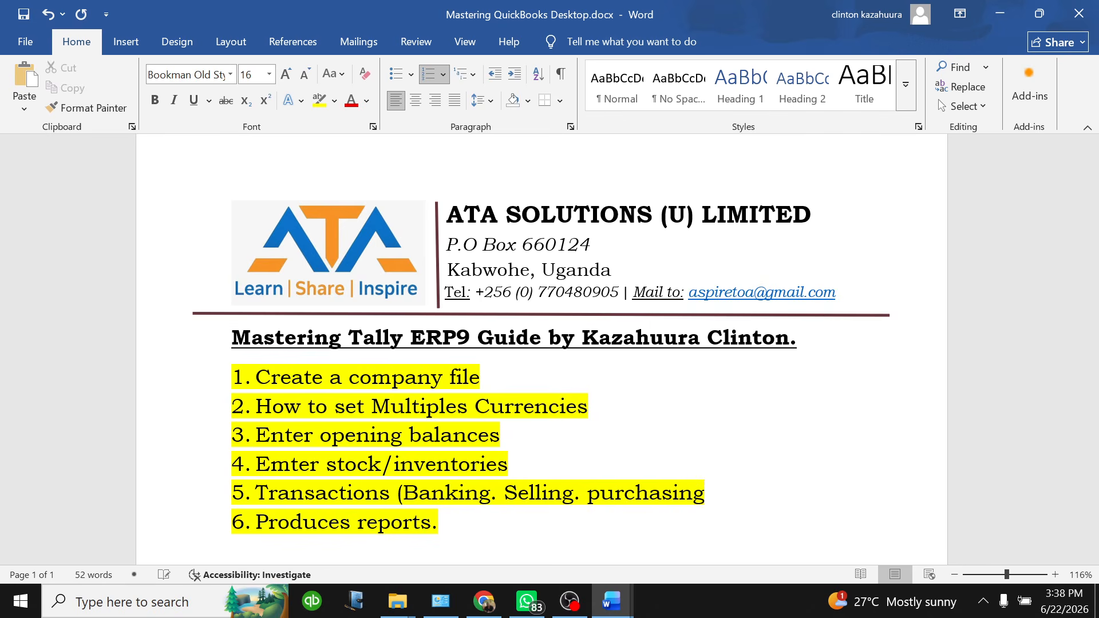
text(etcs)
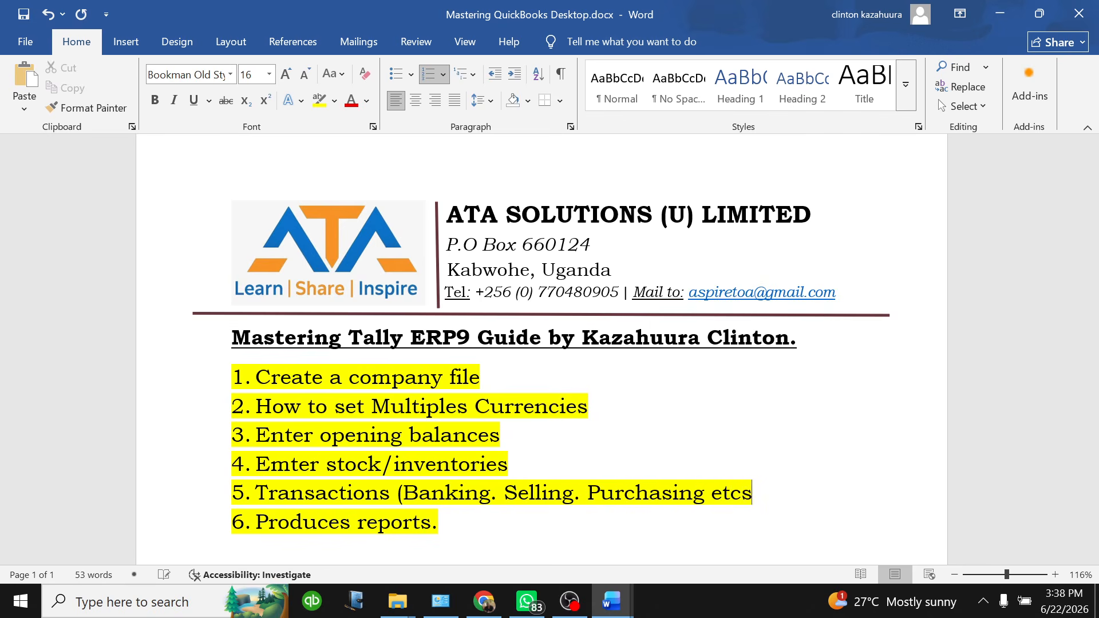
key(BackSpace)
text(..._)
key(BackSpace)
text())
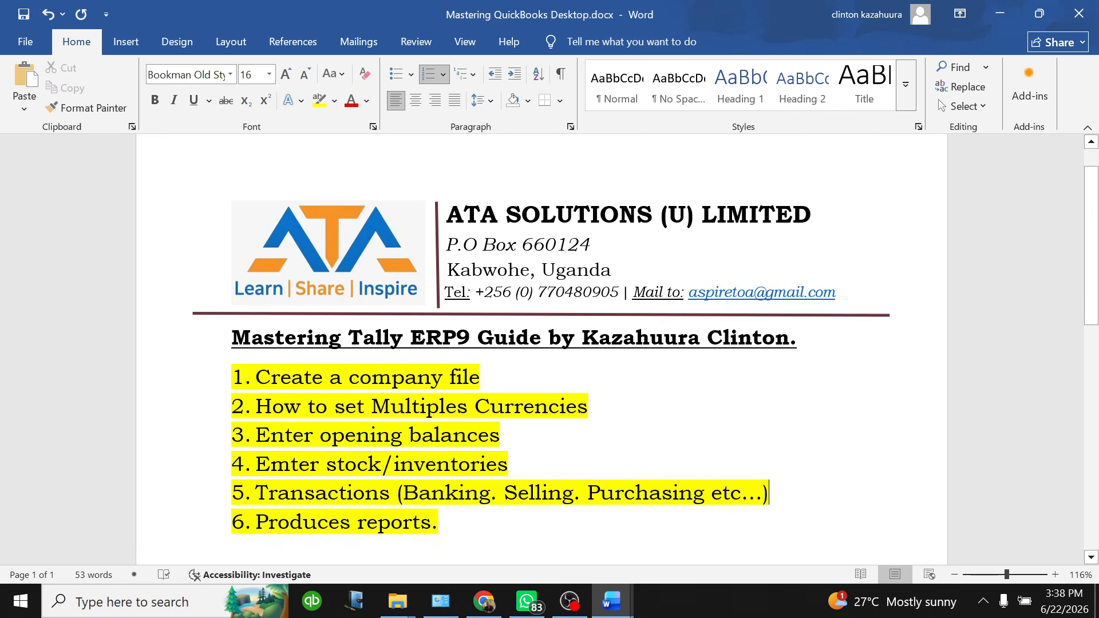
click(351, 521)
key(BackSpace)
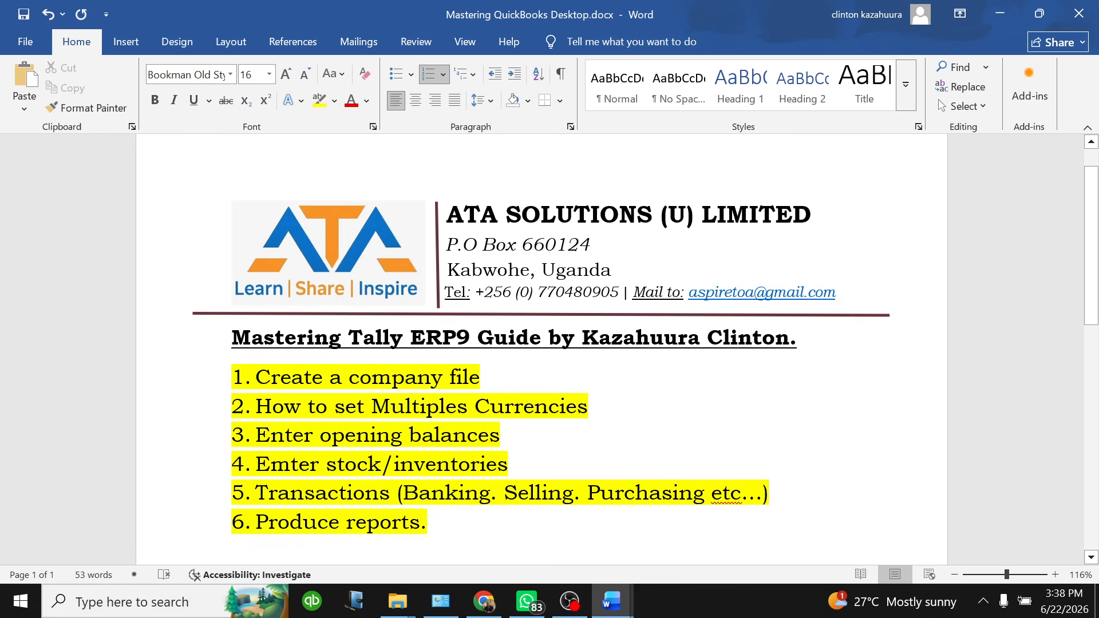
scroll(550, 344, down, 1)
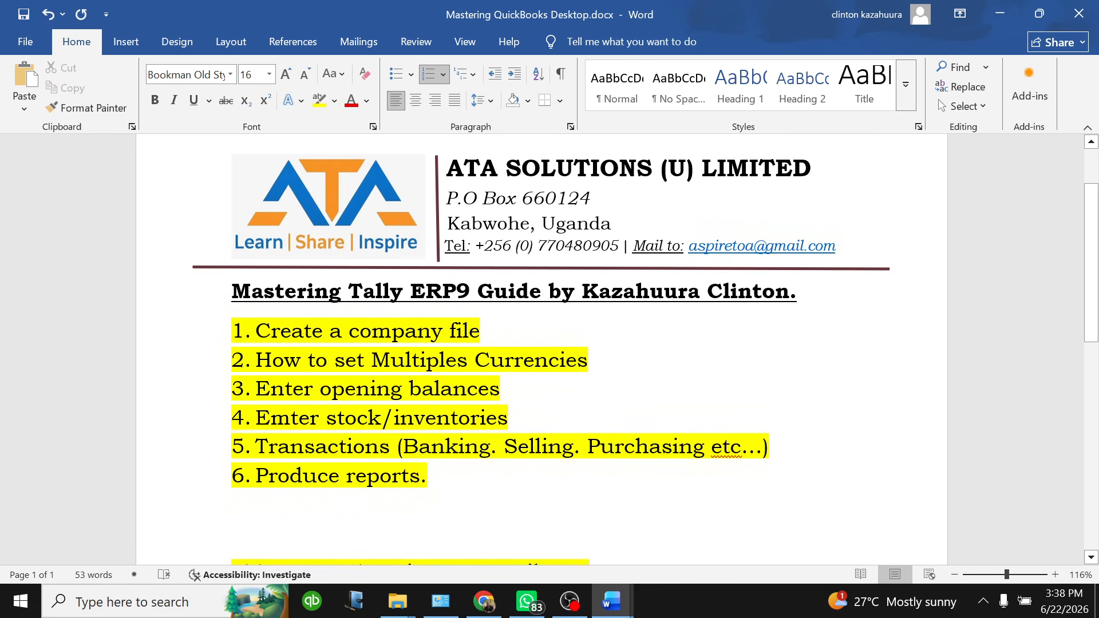
scroll(550, 343, down, 2)
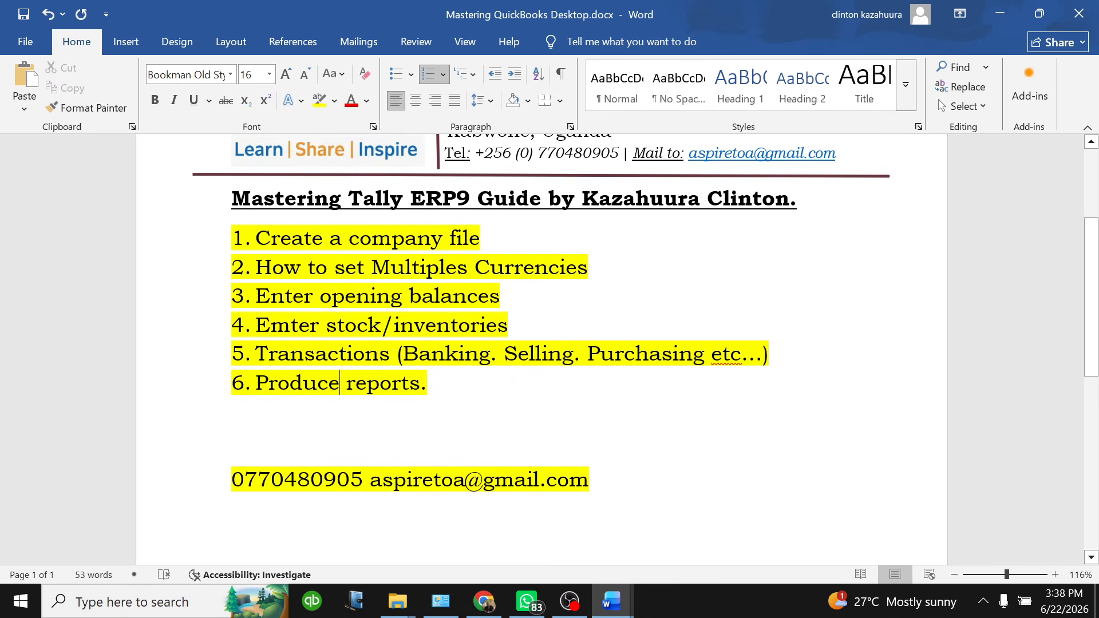
scroll(541, 335, up, 1)
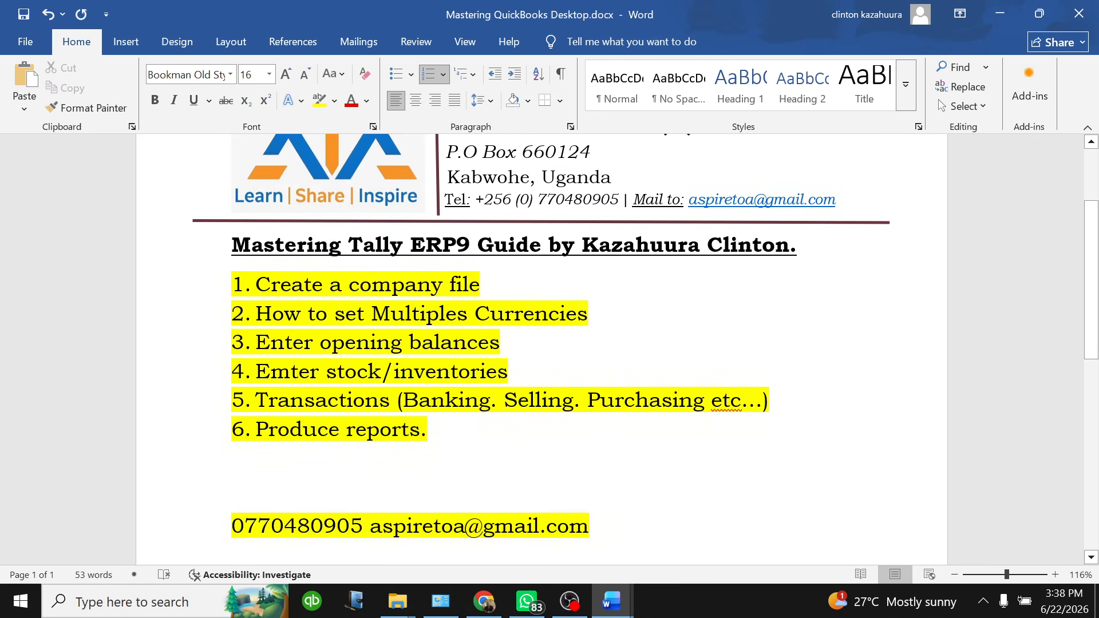
drag(481, 284, 357, 286)
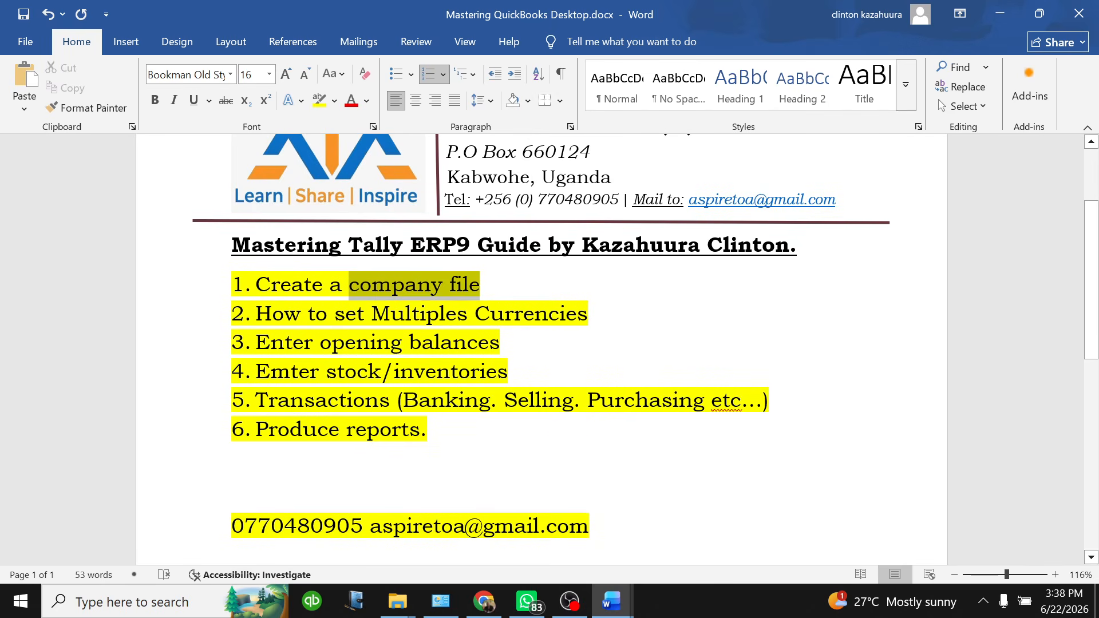
click(502, 343)
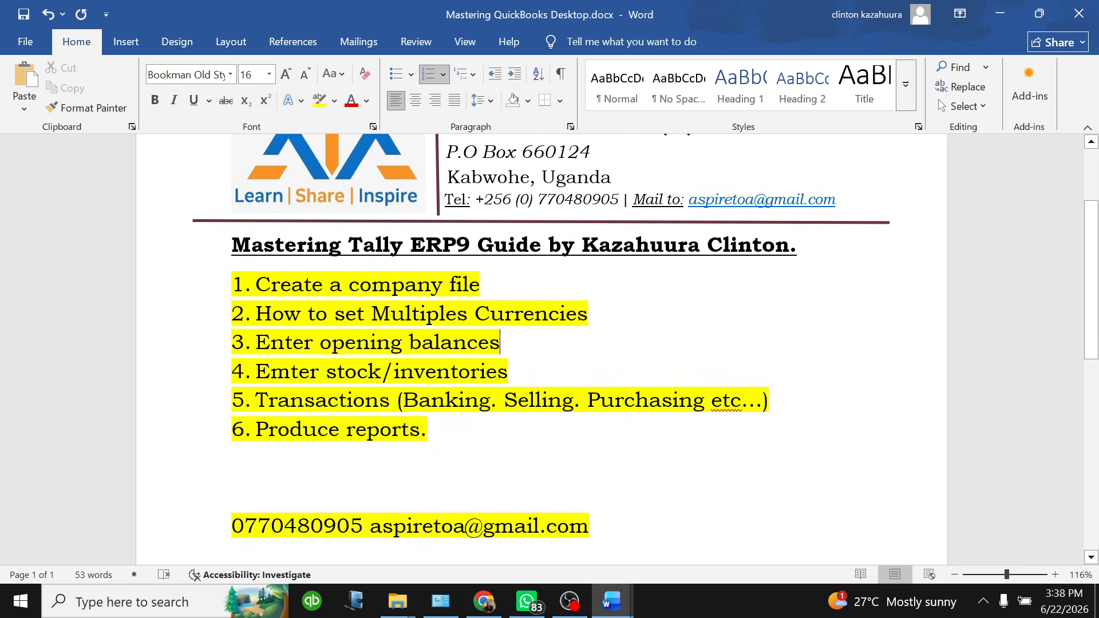
drag(588, 314, 371, 313)
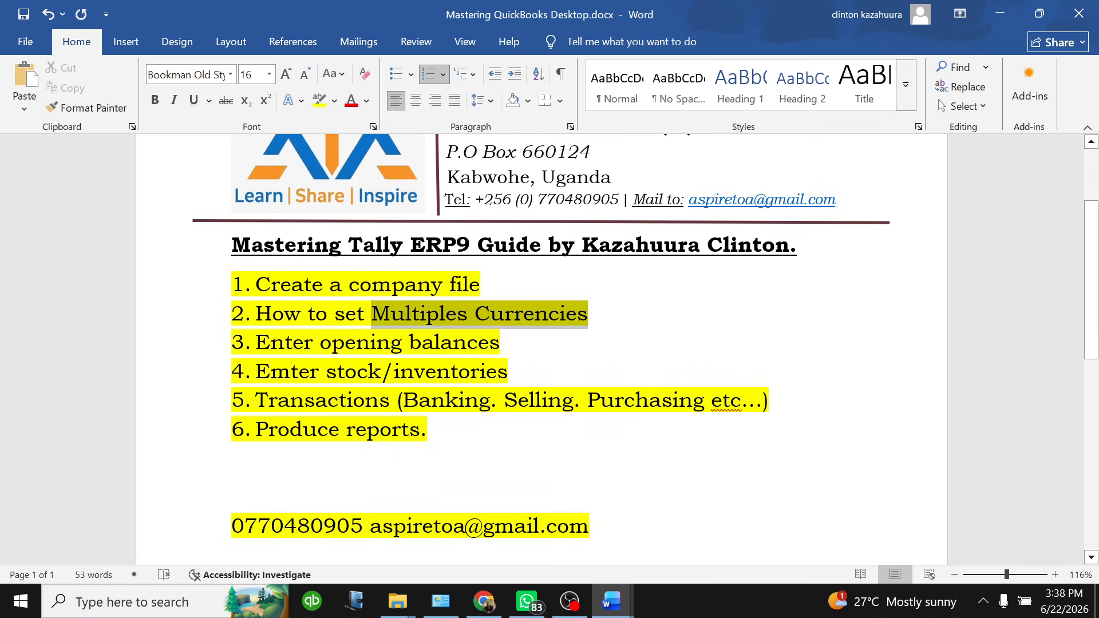
click(502, 343)
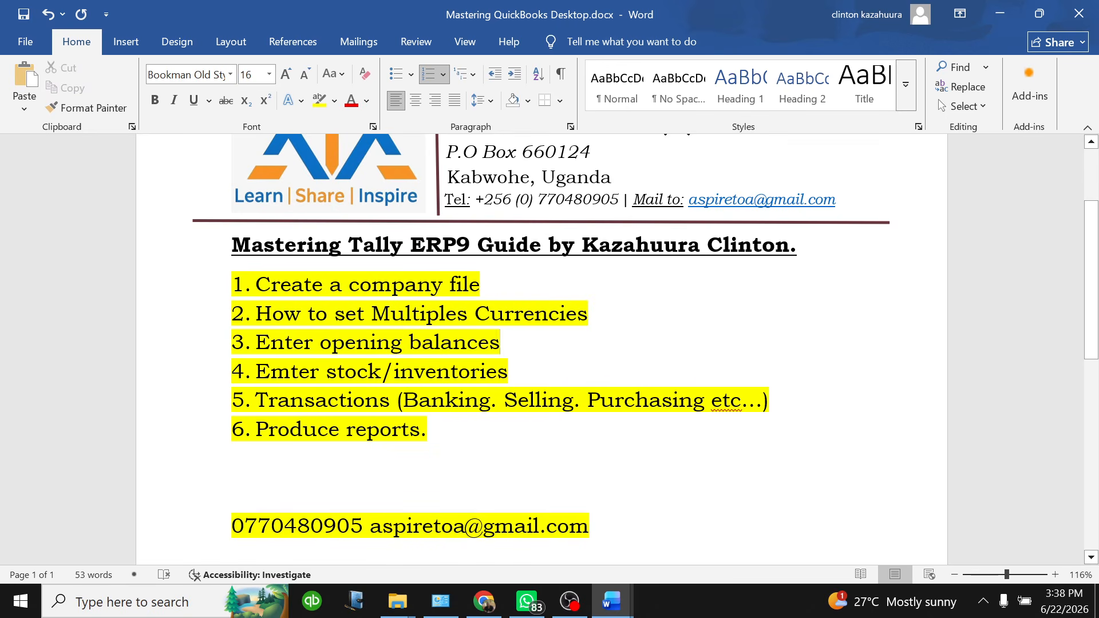
drag(502, 342, 320, 342)
click(502, 342)
drag(508, 372, 357, 373)
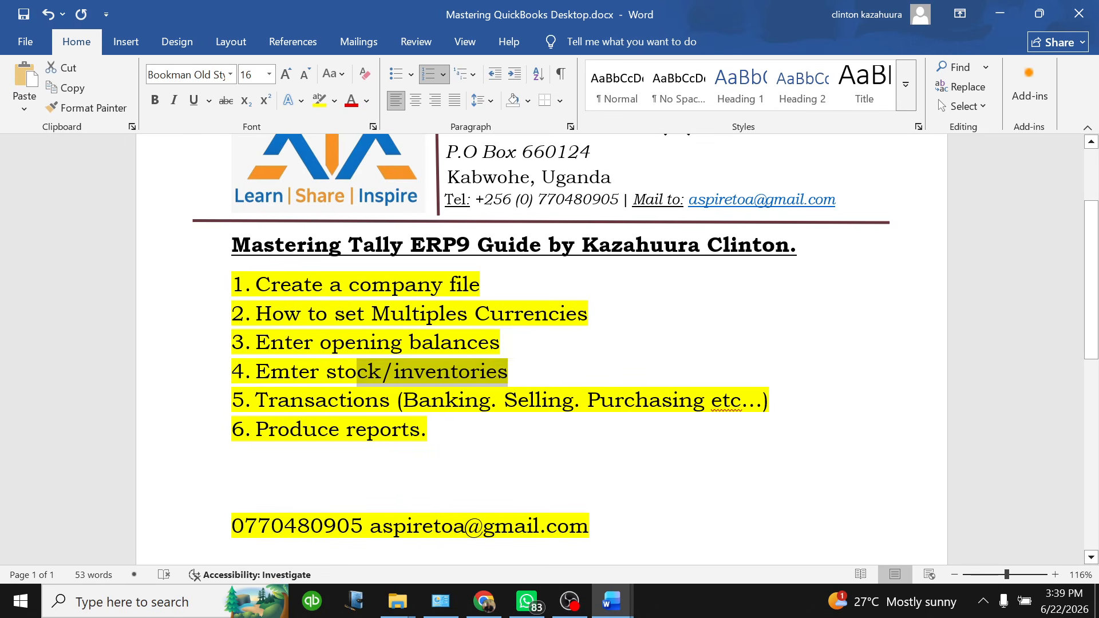
click(509, 372)
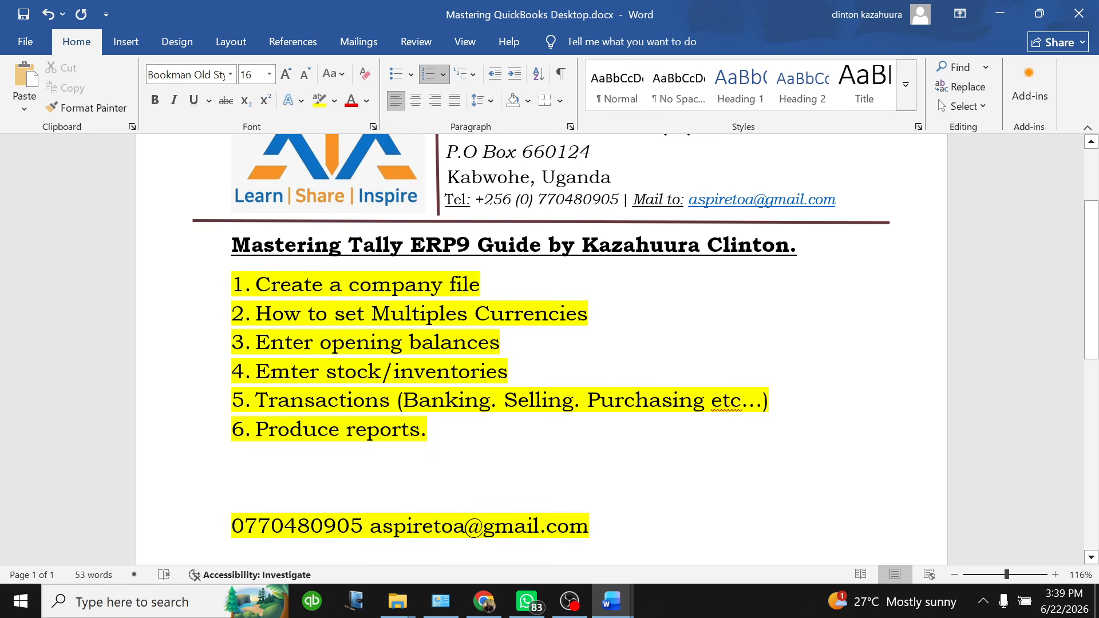
Scroll through the Tally practice question document
mouse_move(612, 601)
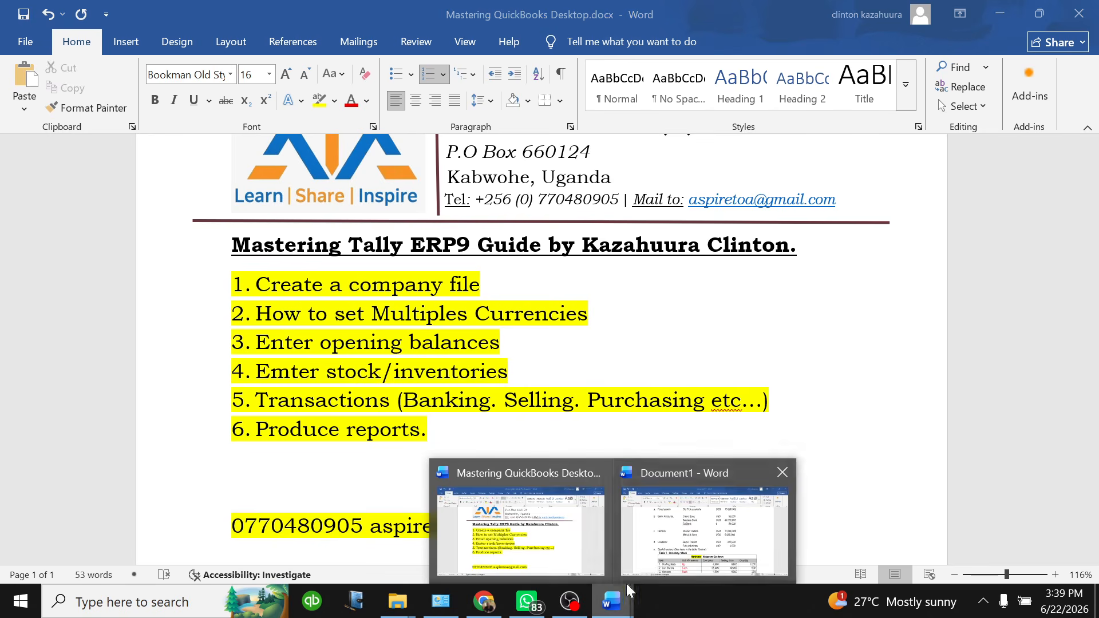
click(674, 523)
scroll(229, 437, up, 3)
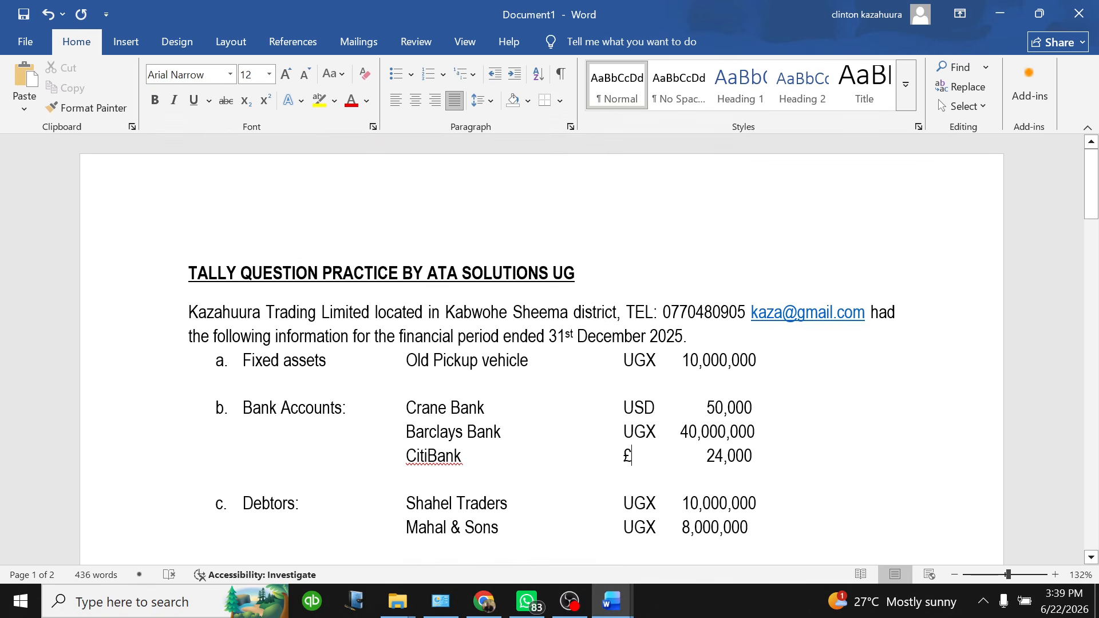
scroll(541, 346, down, 10)
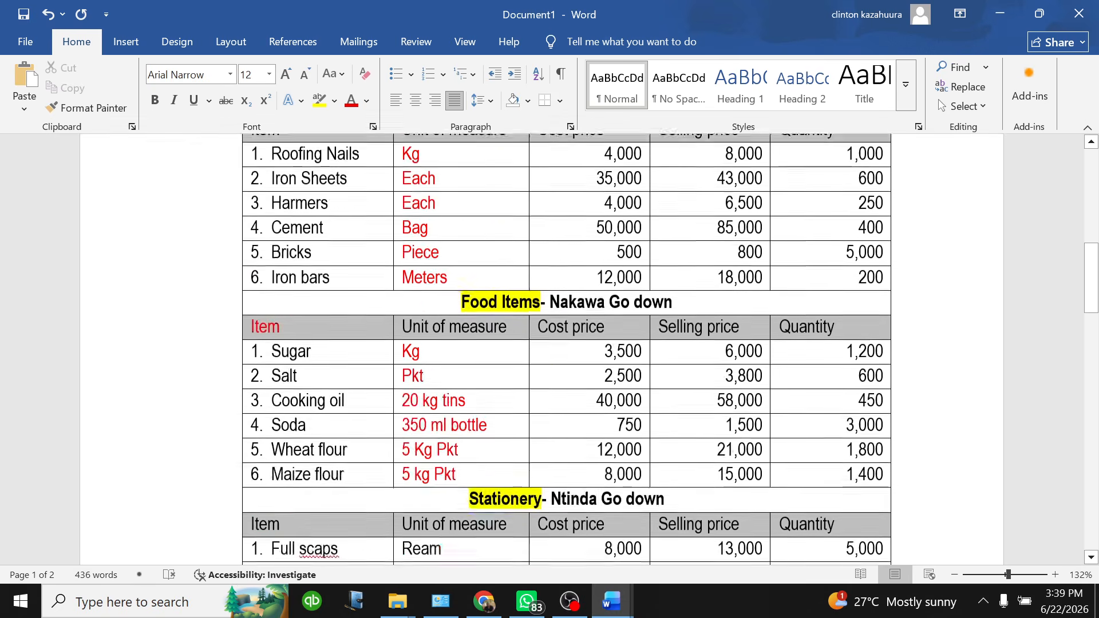
scroll(550, 350, up, 5)
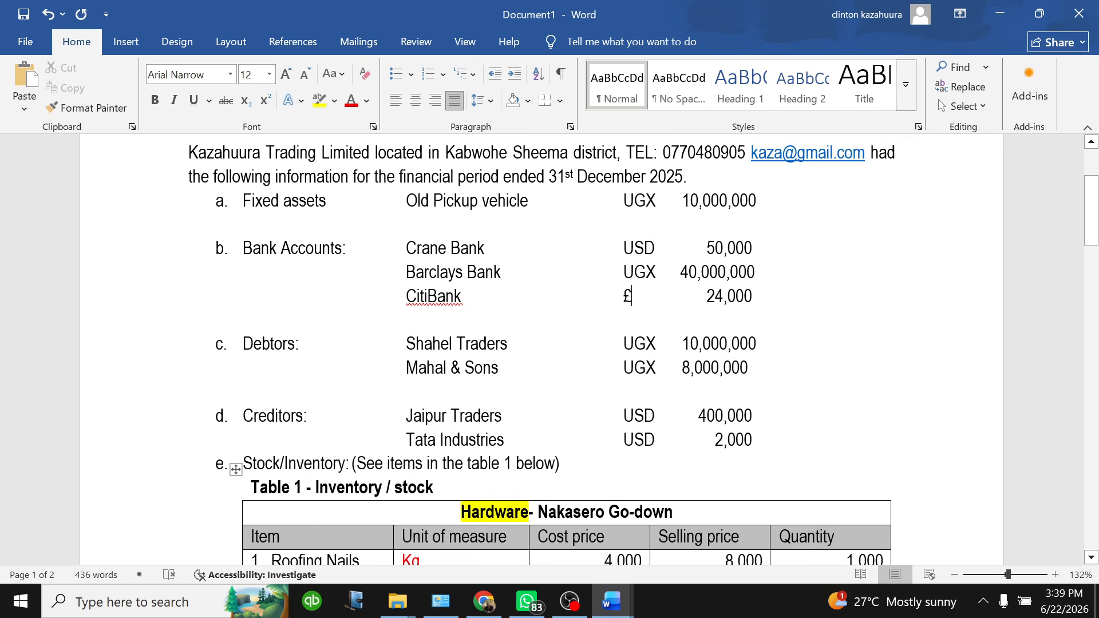
Launch Tally.ERP 9 by searching 'tally' from the Start menu
click(21, 601)
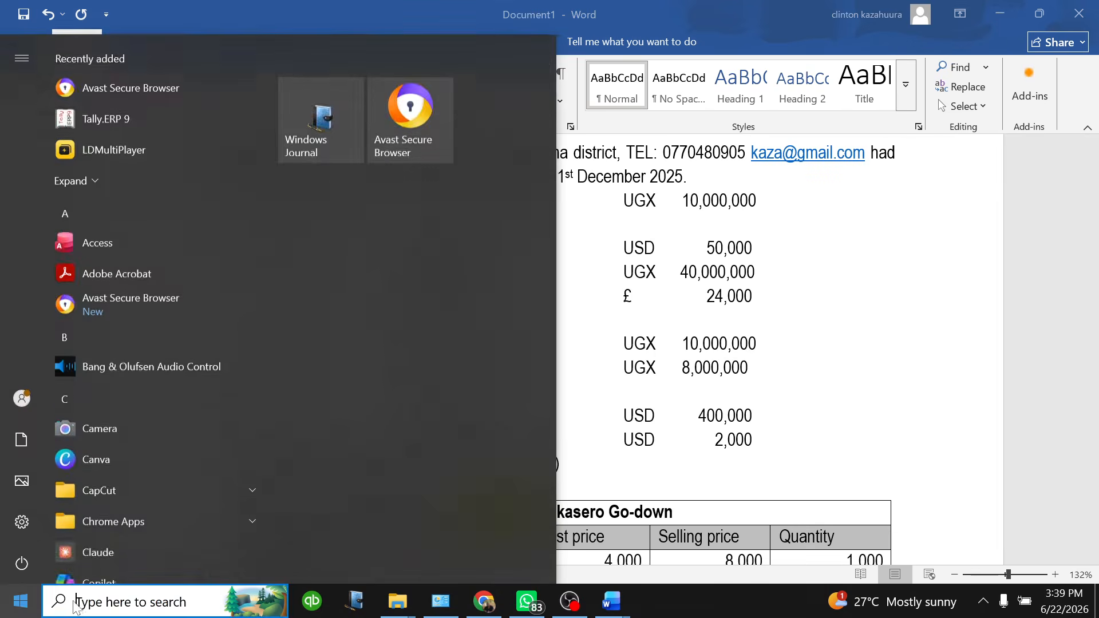
text(tall)
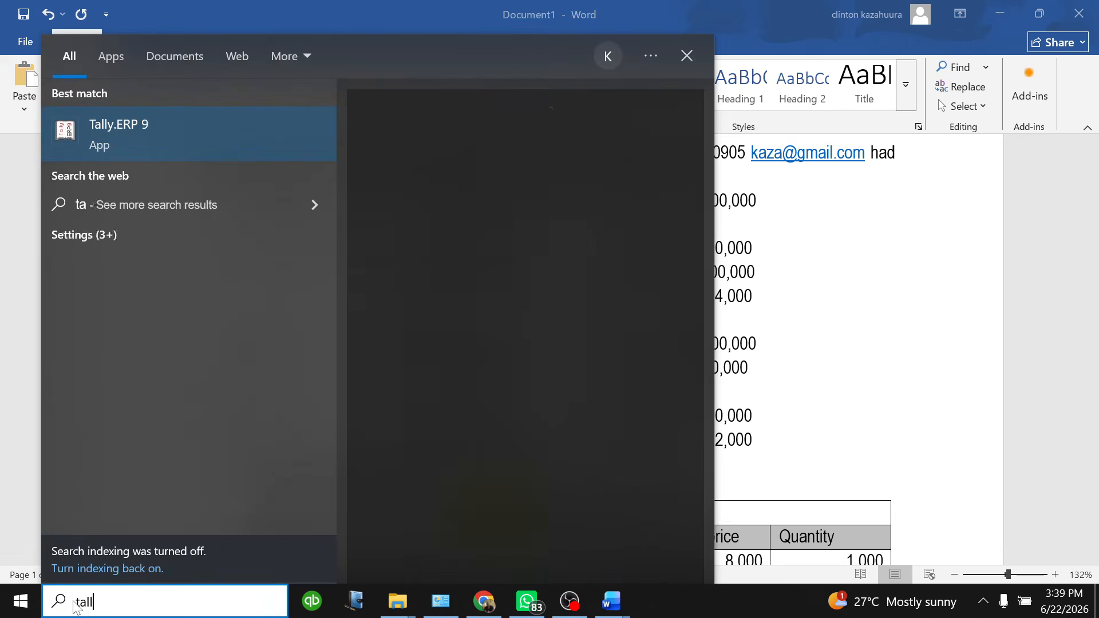
text(y)
key(Return)
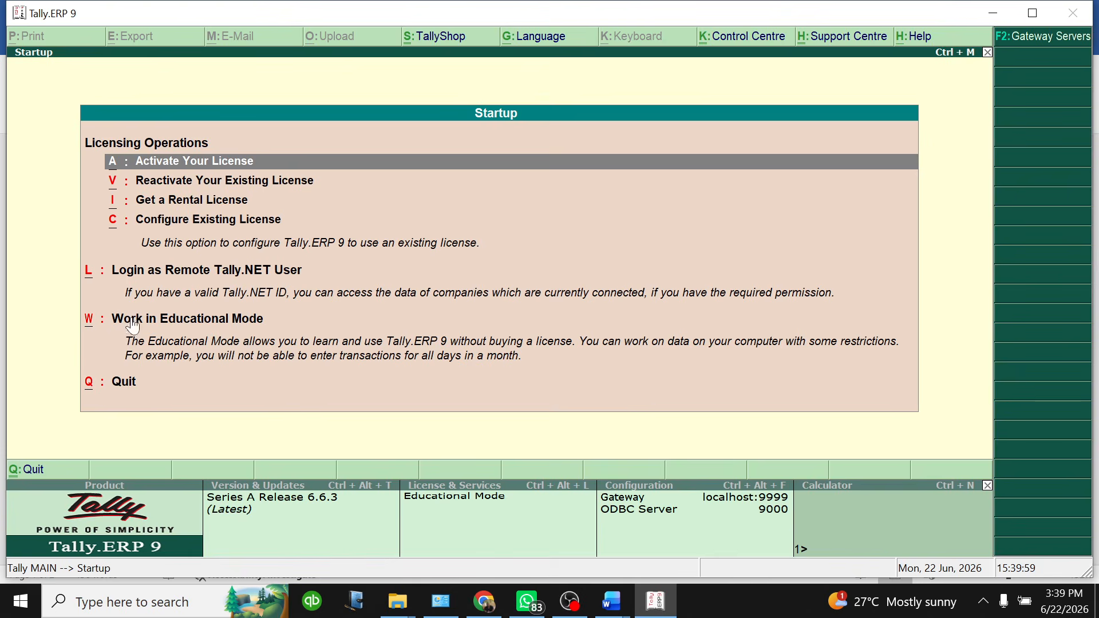
Enter Educational Mode and shut the loaded Kazahuura Ltd company
click(195, 324)
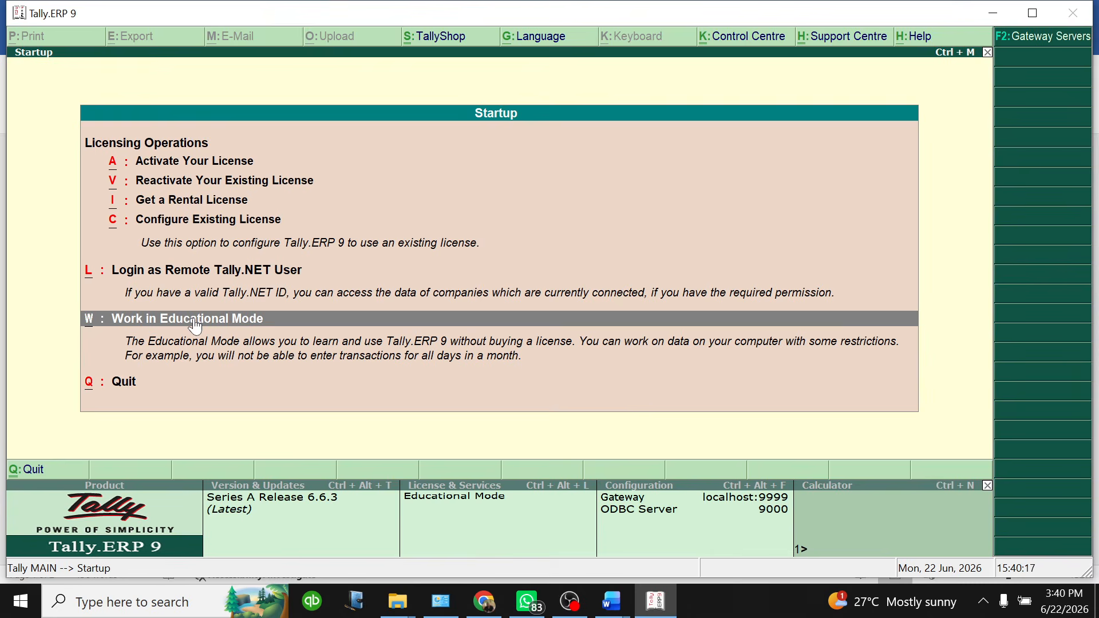
click(195, 325)
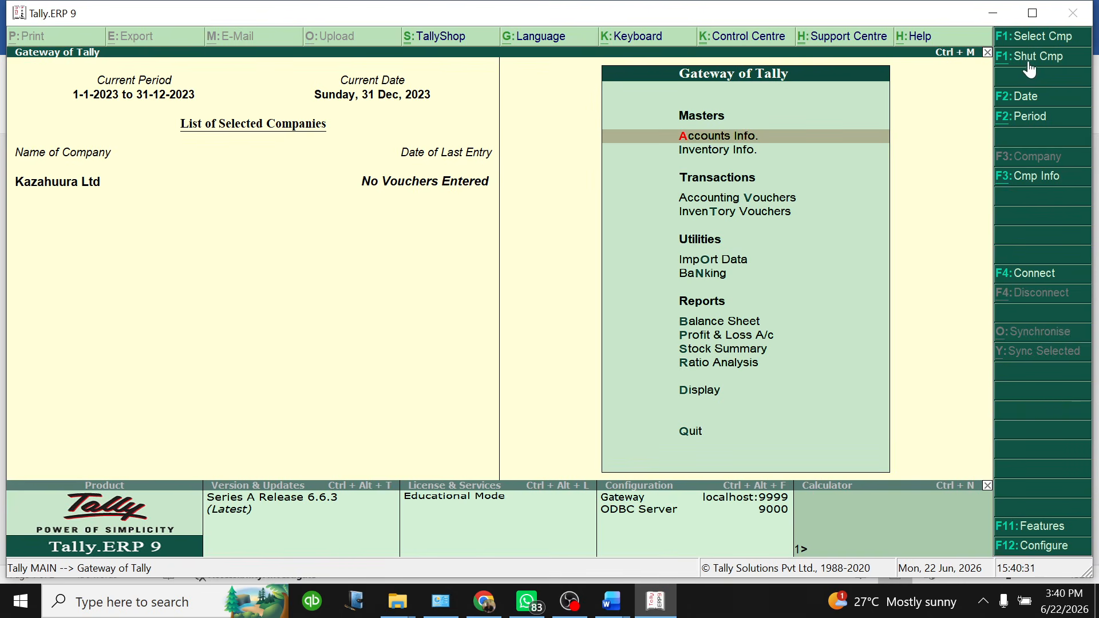
click(1040, 177)
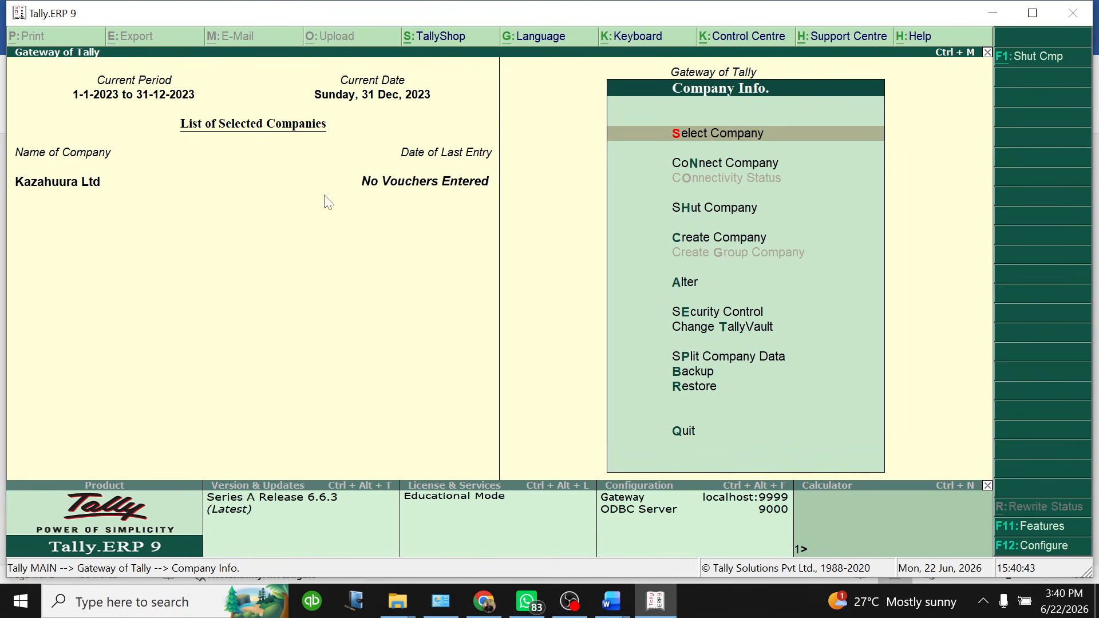
click(720, 209)
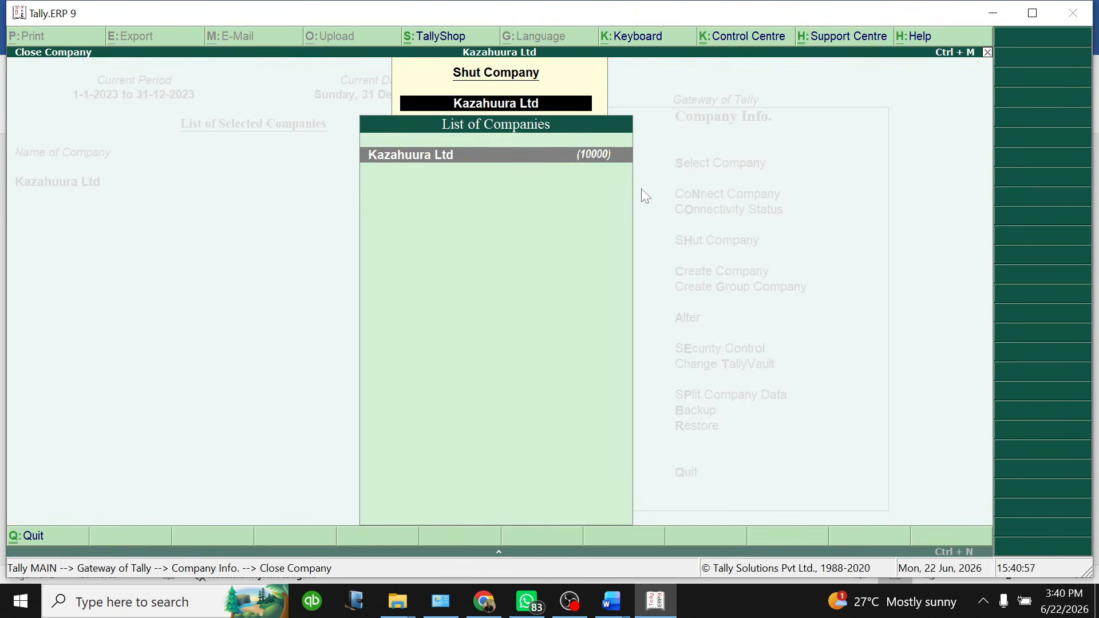
key(Return)
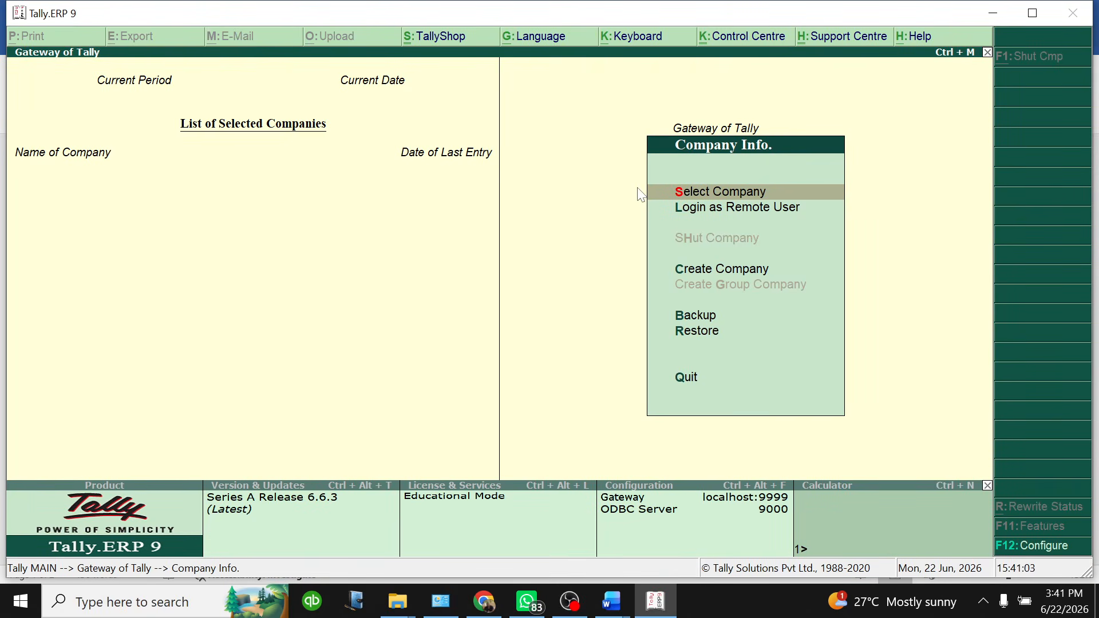
Abandon the first Create Company form and reopen a fresh blank one
click(707, 269)
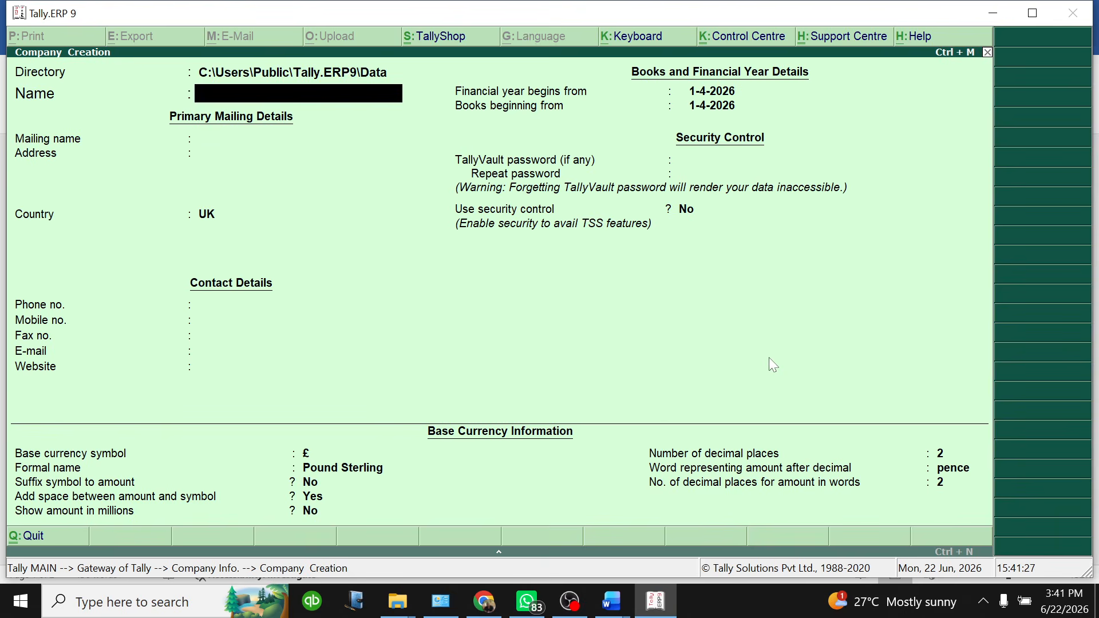
key(Escape)
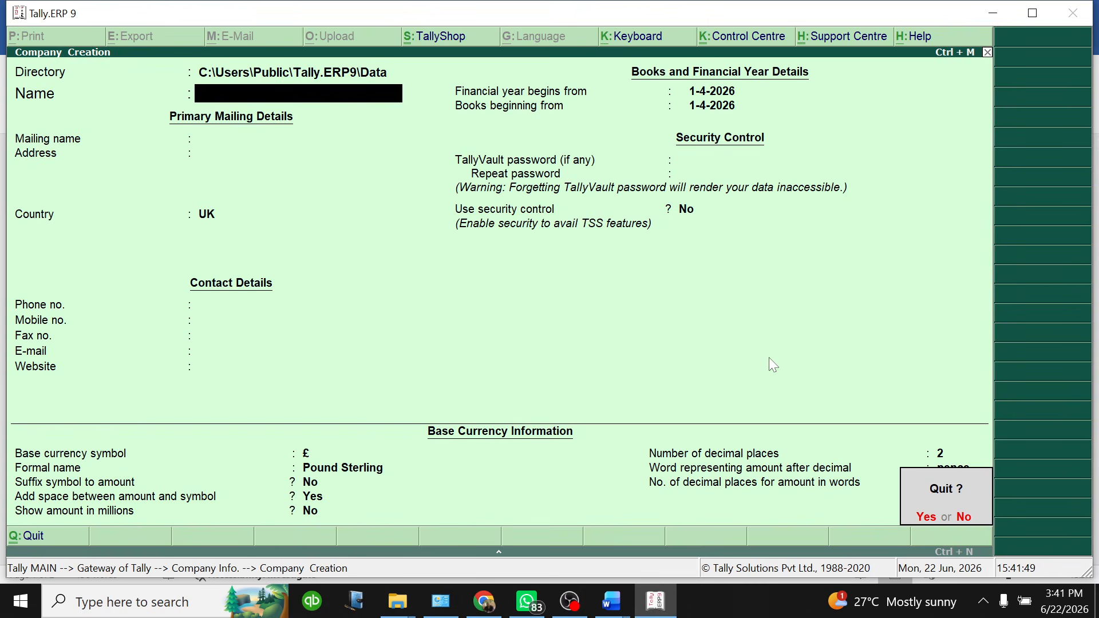
key(y)
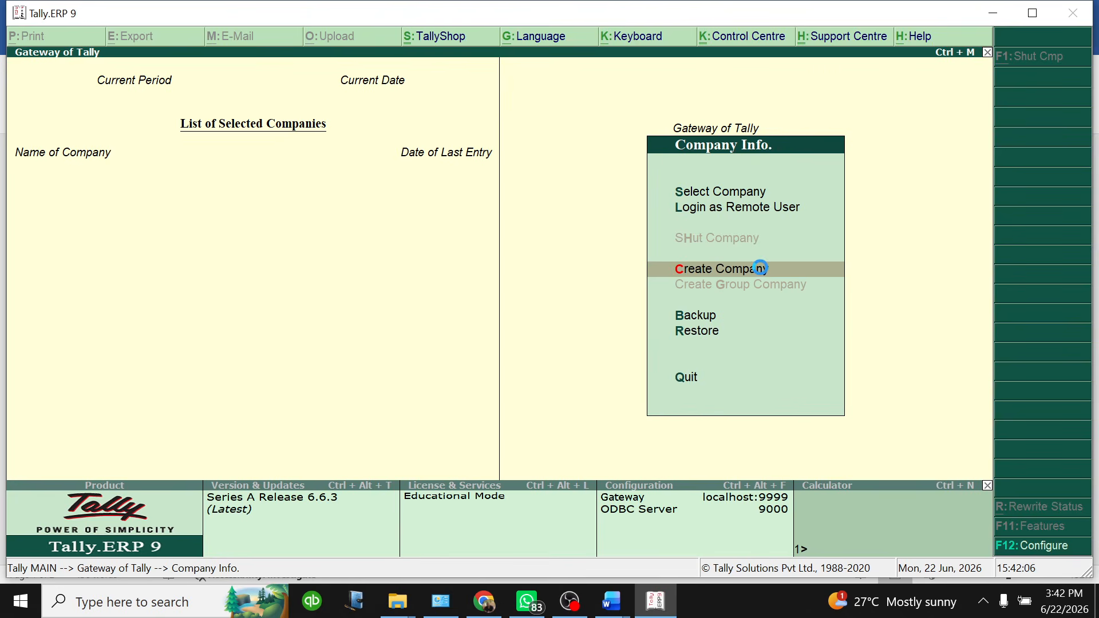
click(760, 268)
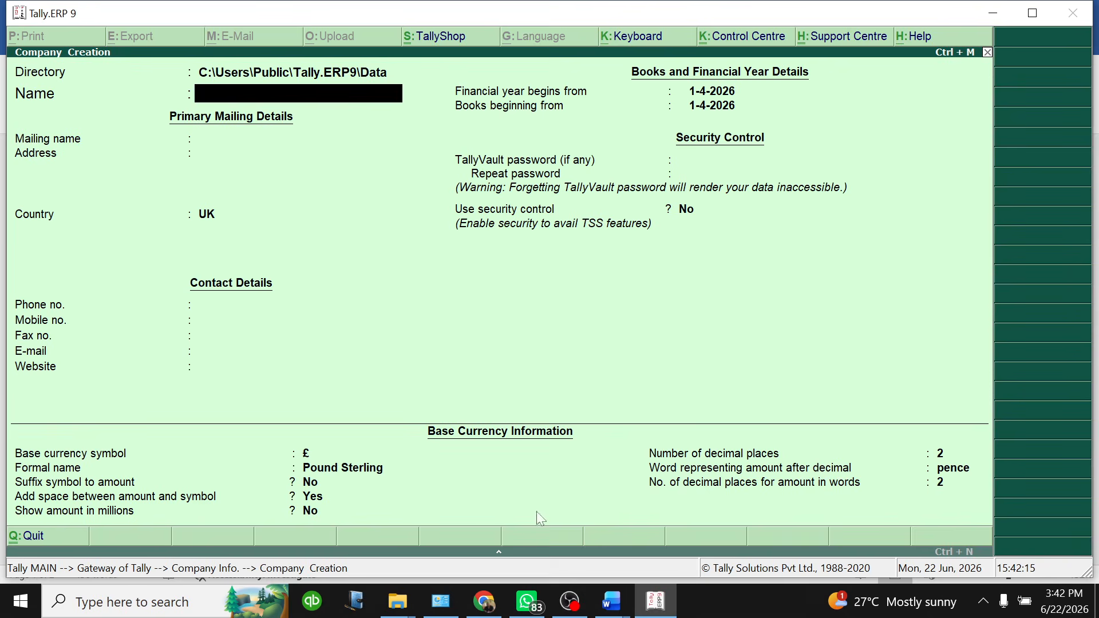
Check the company details in the Document1 question sheet
click(612, 601)
click(624, 527)
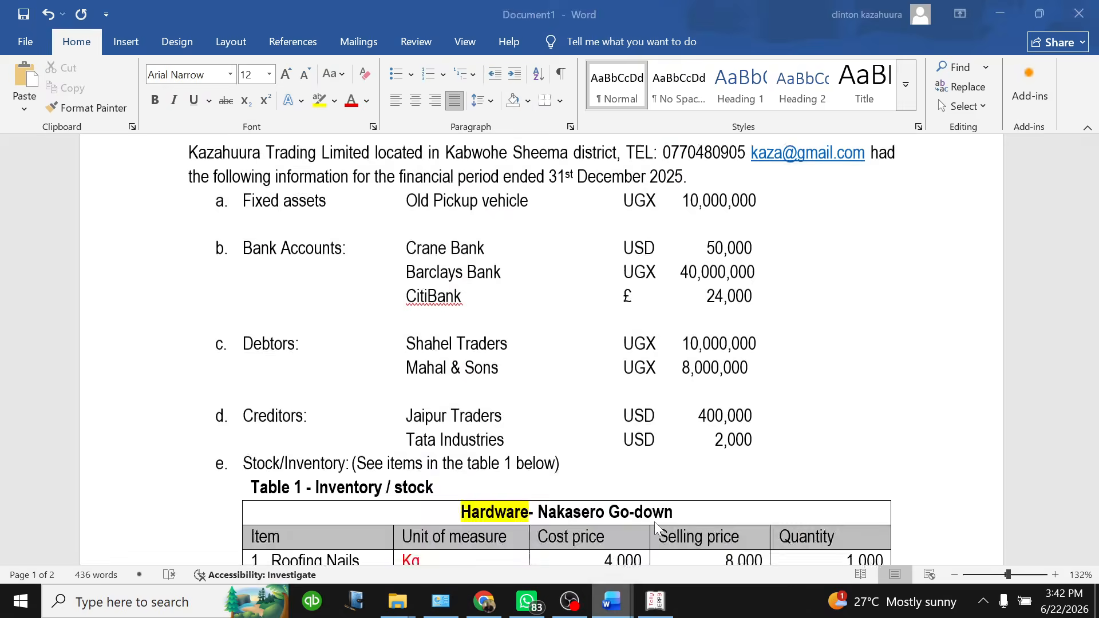
scroll(625, 527, up, 3)
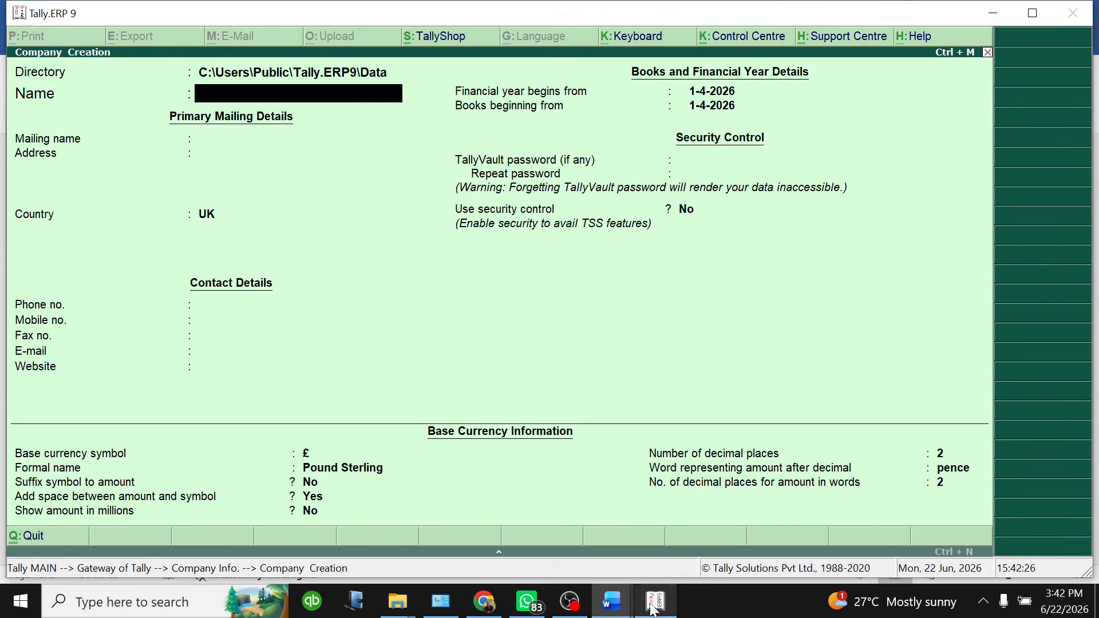
Name the company KAZAHUURA TRADING LIMITED, keep the matching mailing name, then return to the question sheet
click(655, 601)
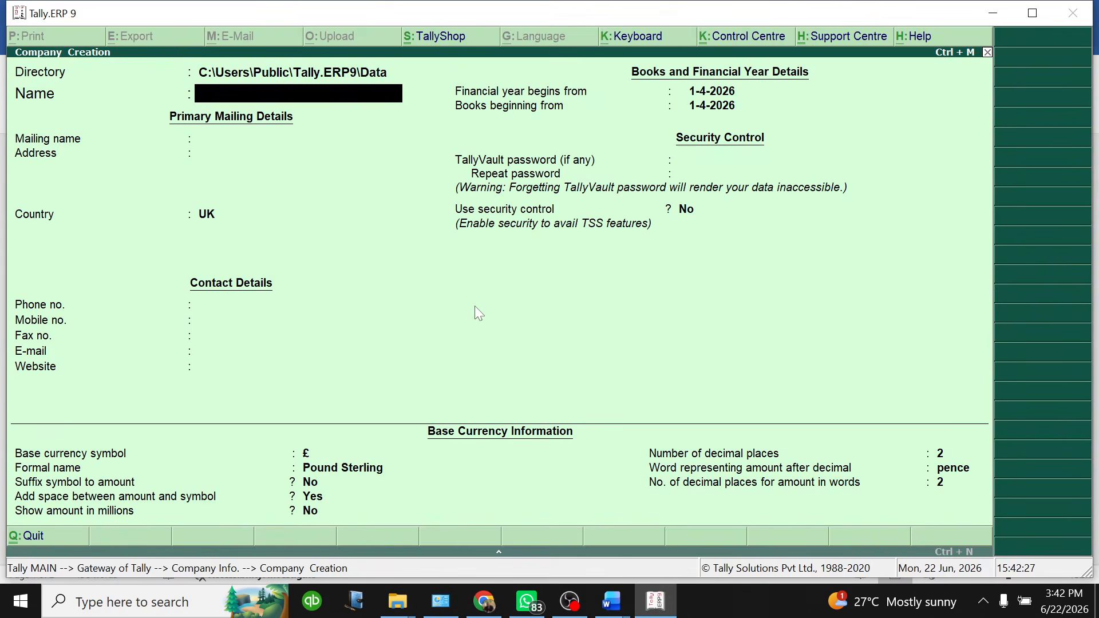
text(KAZAHUURA)
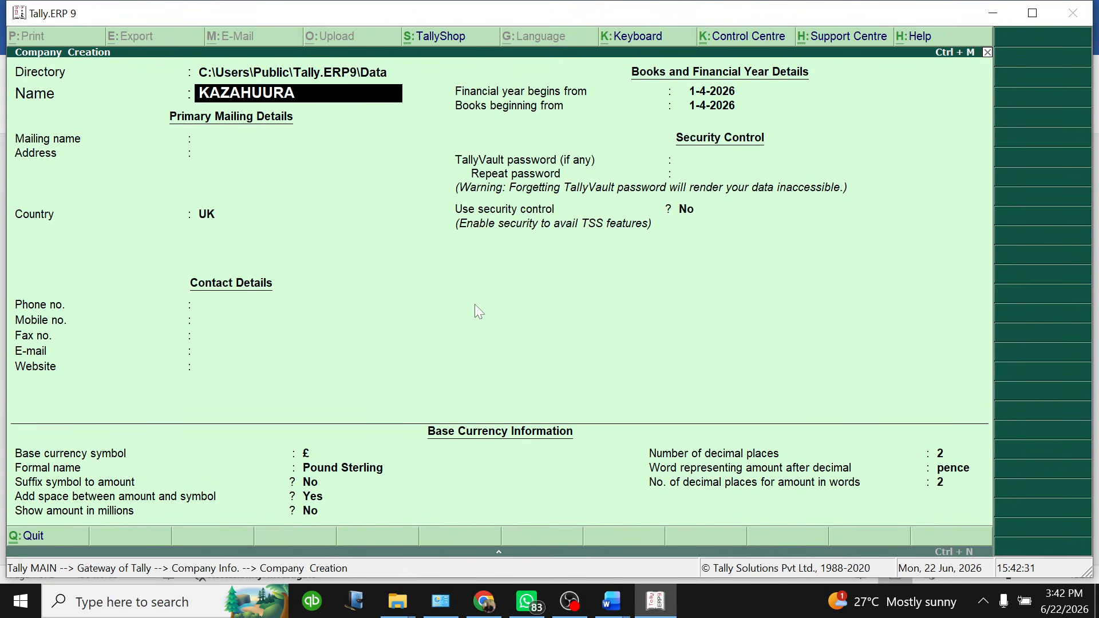
text( TRADING LIMITED)
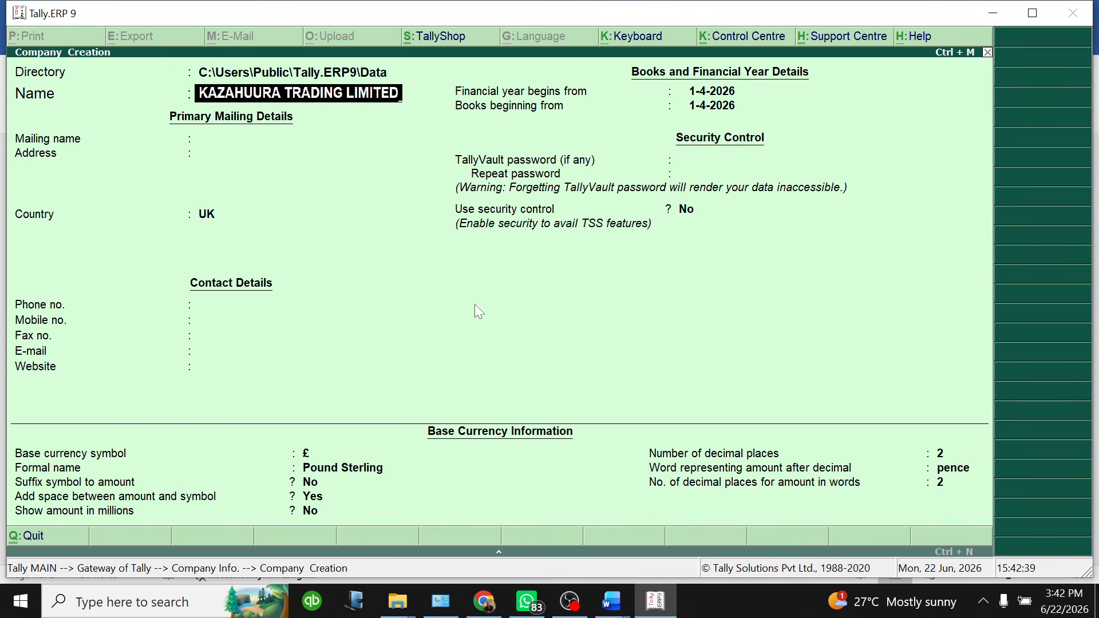
key(Return)
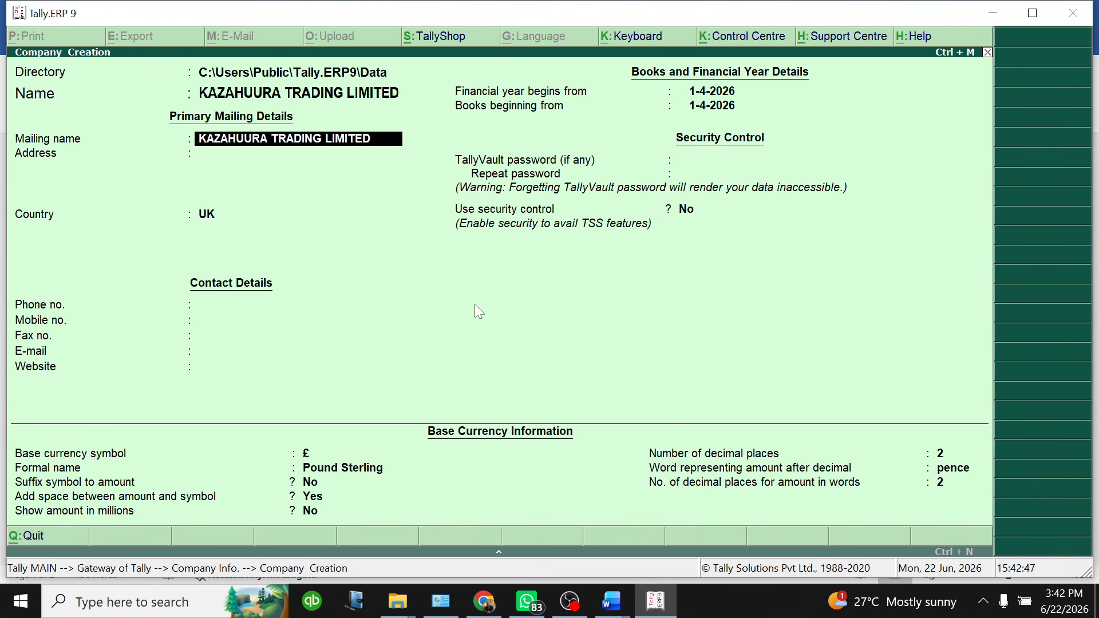
key(Return)
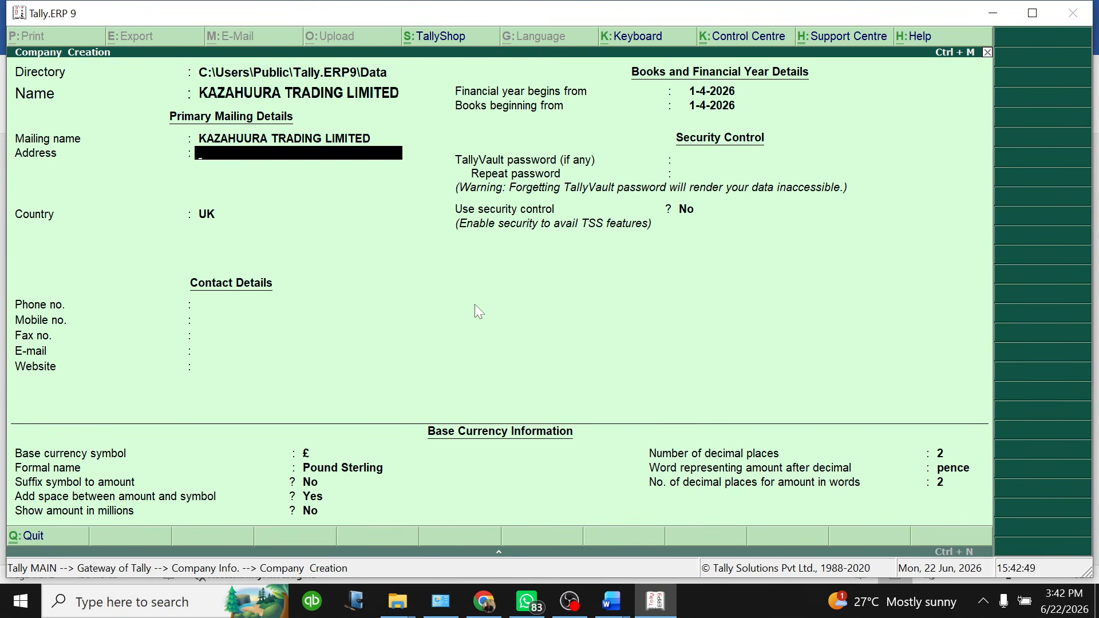
click(612, 602)
click(702, 541)
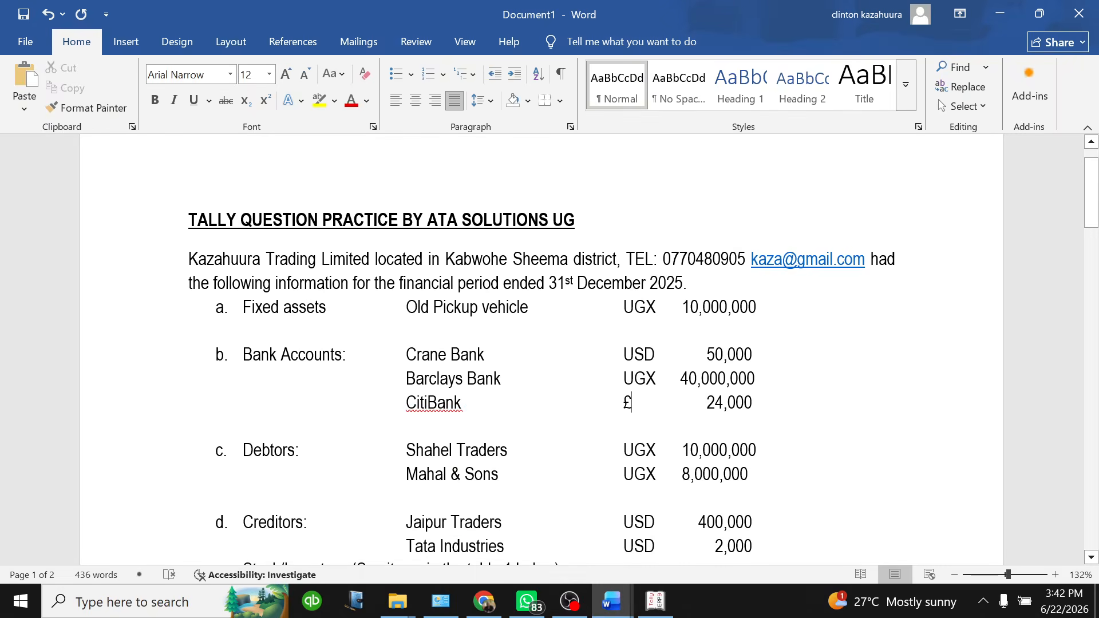
Highlight 'located in Kabwohe Sheema district' in yellow, then go back to Tally
drag(375, 259, 617, 259)
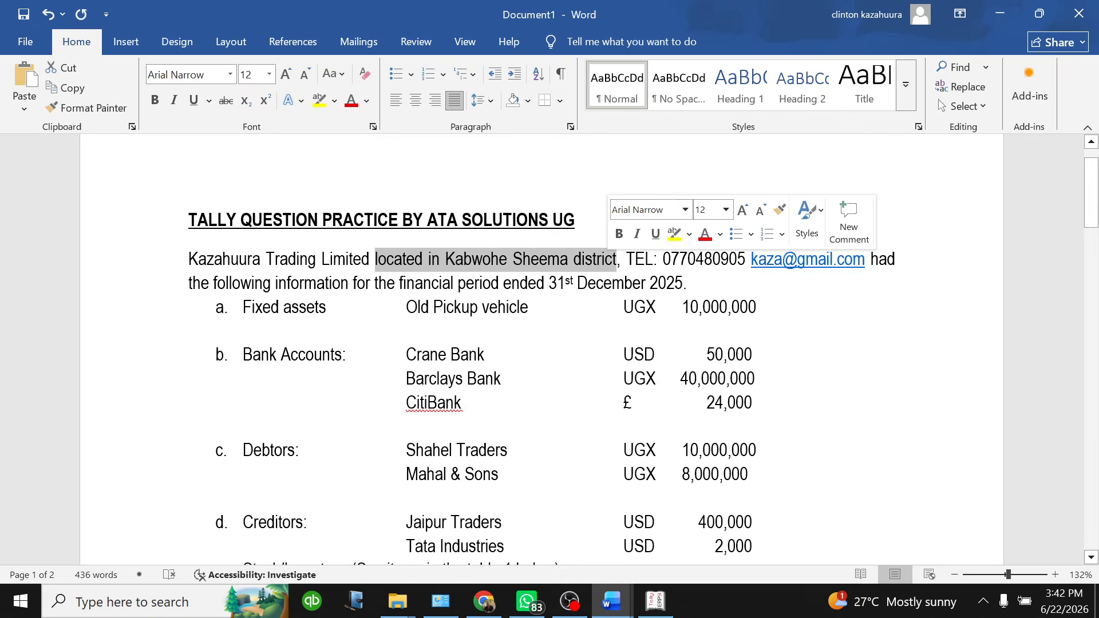
click(675, 234)
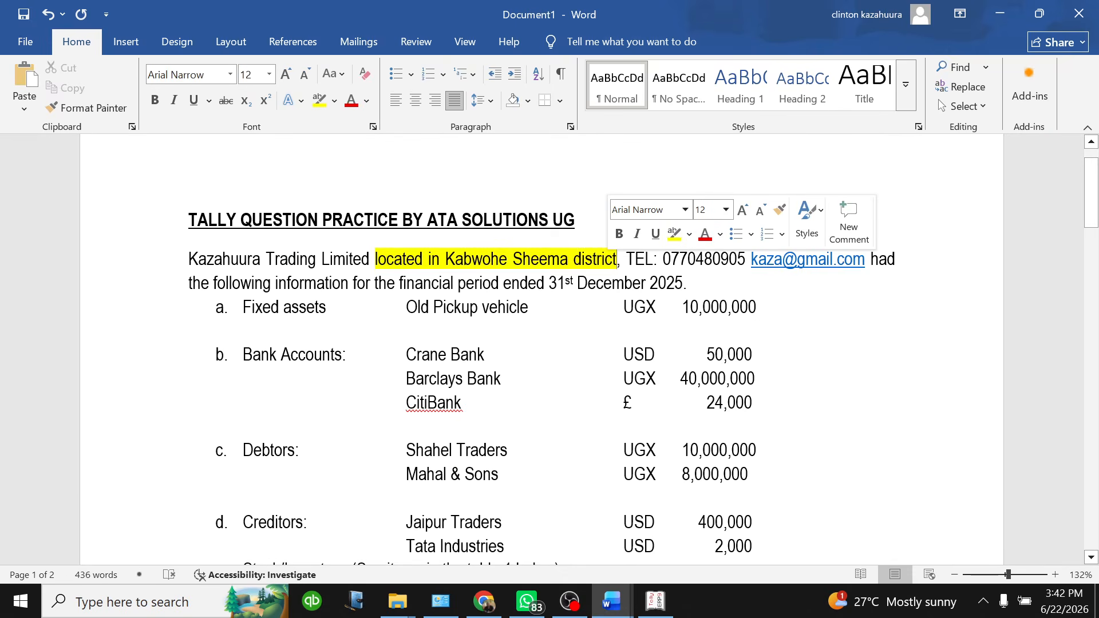
click(656, 601)
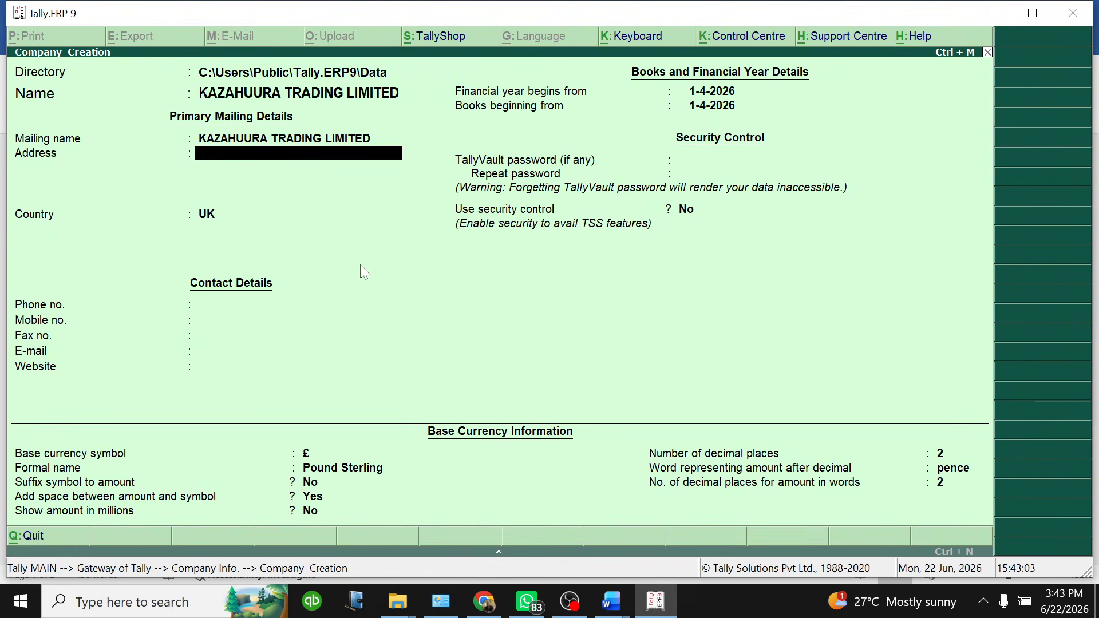
Enter the address KABWOHE SHEEMA DISTRICT and advance to the Country field
text(KABWOHE SHEEMA)
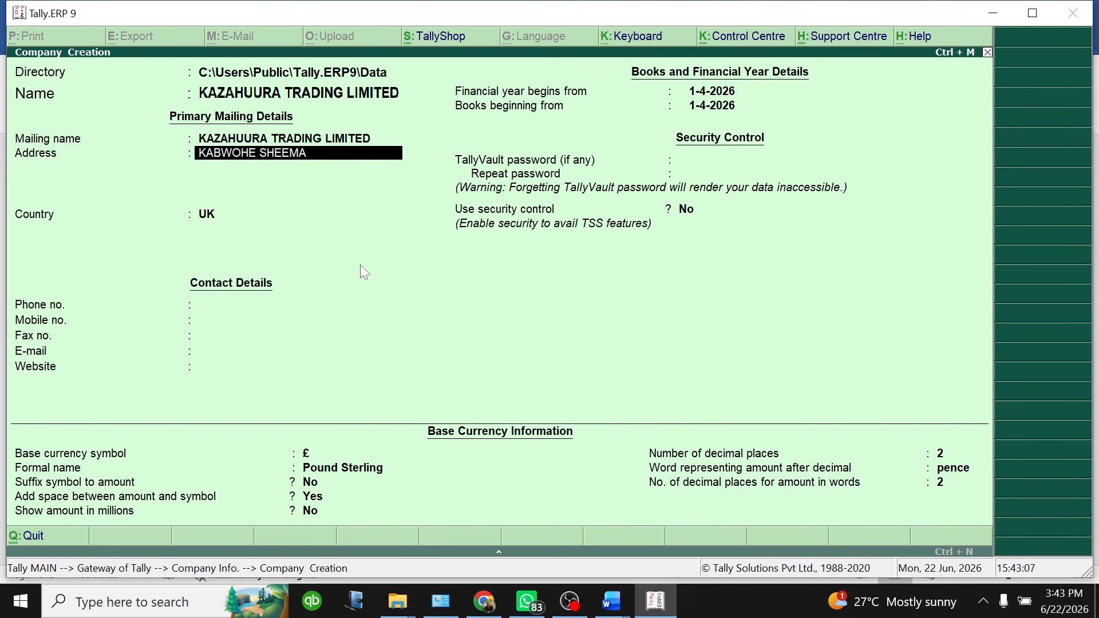
text( DISTRICT)
key(Return)
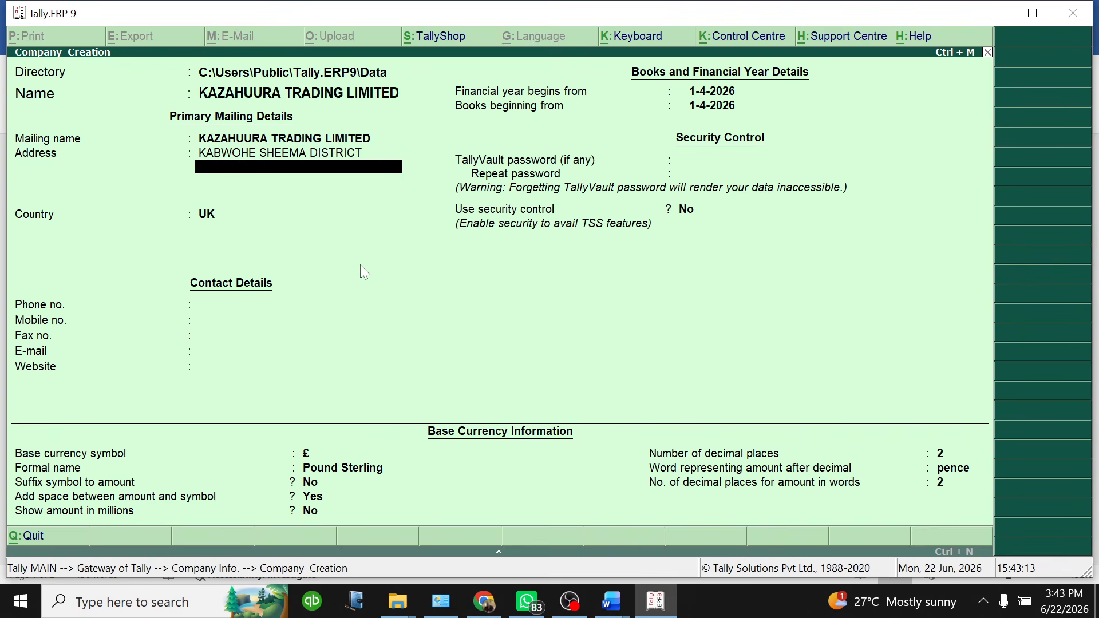
key(Return)
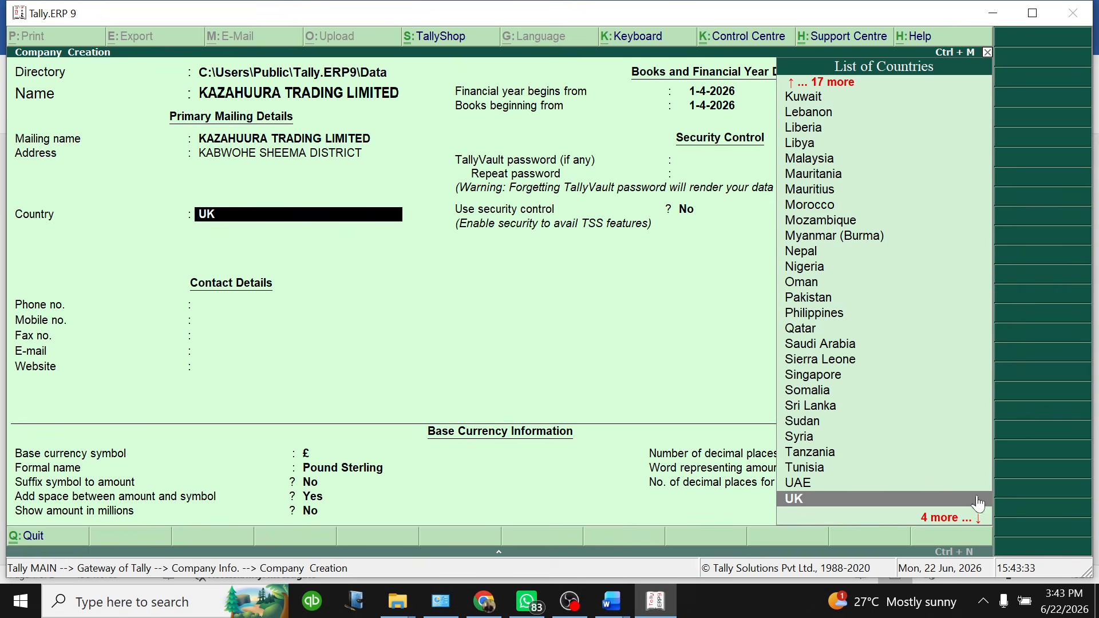
Change the company's country from UK to None, reverting the base currency to ₹ INR
click(931, 517)
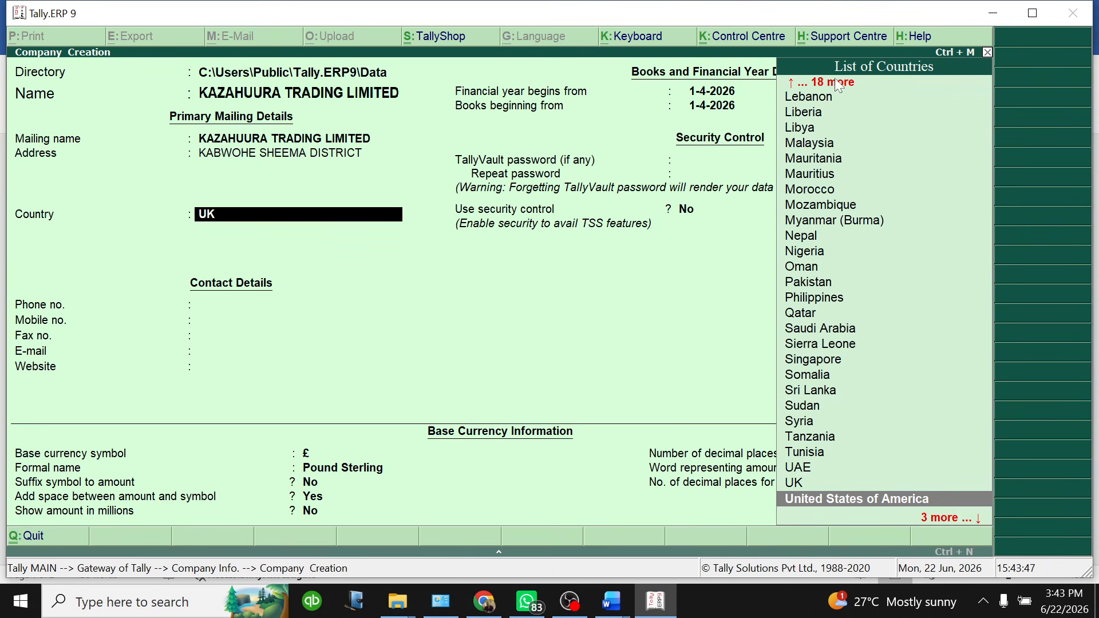
key(Up)
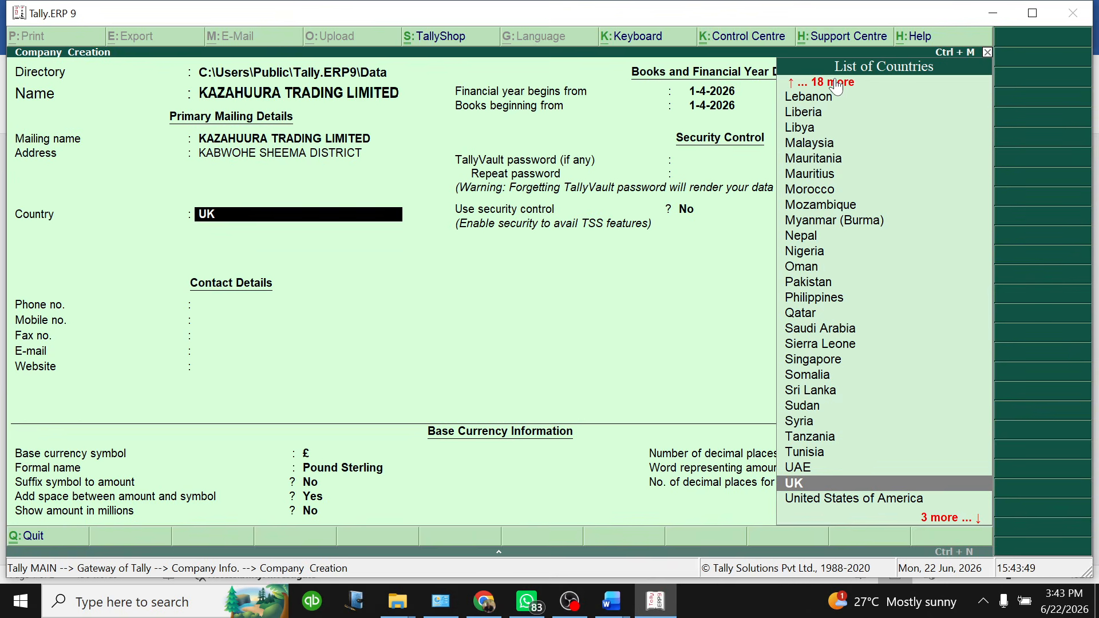
key(Up)
key(Up)
key(Up)
key(Up)
key(Up)
key(Up)
key(Up)
key(Up)
key(Up)
key(Up)
key(Up)
key(Up)
key(Up)
key(Up)
key(Up)
key(Up)
key(Up)
key(Up)
key(Up)
key(Up)
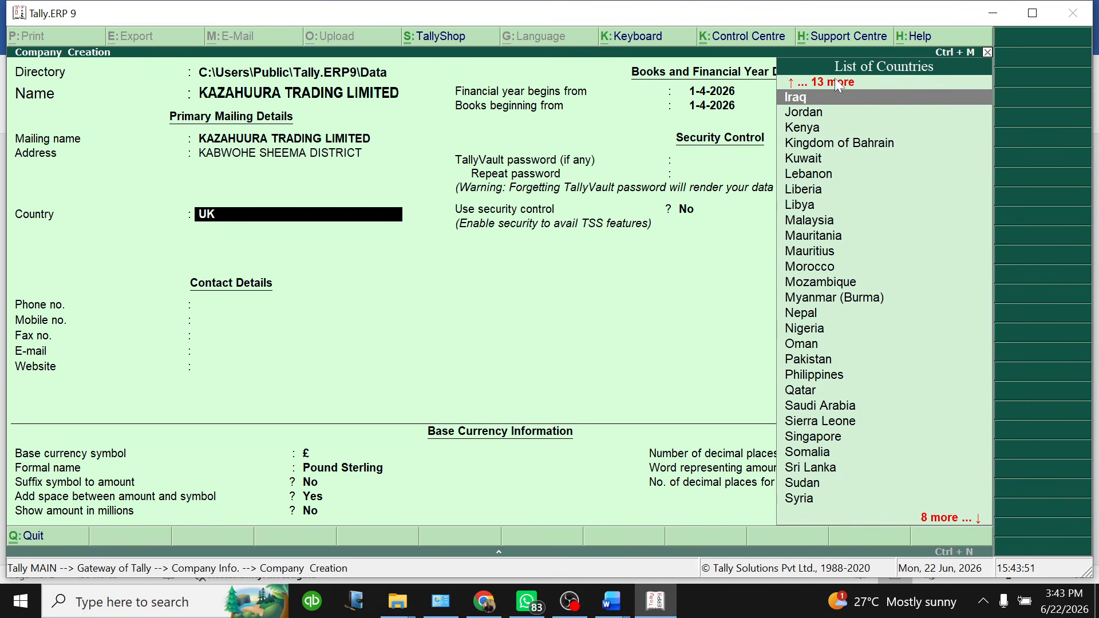
key(Up)
key(Up)
key(Up)
key(Up)
key(Home)
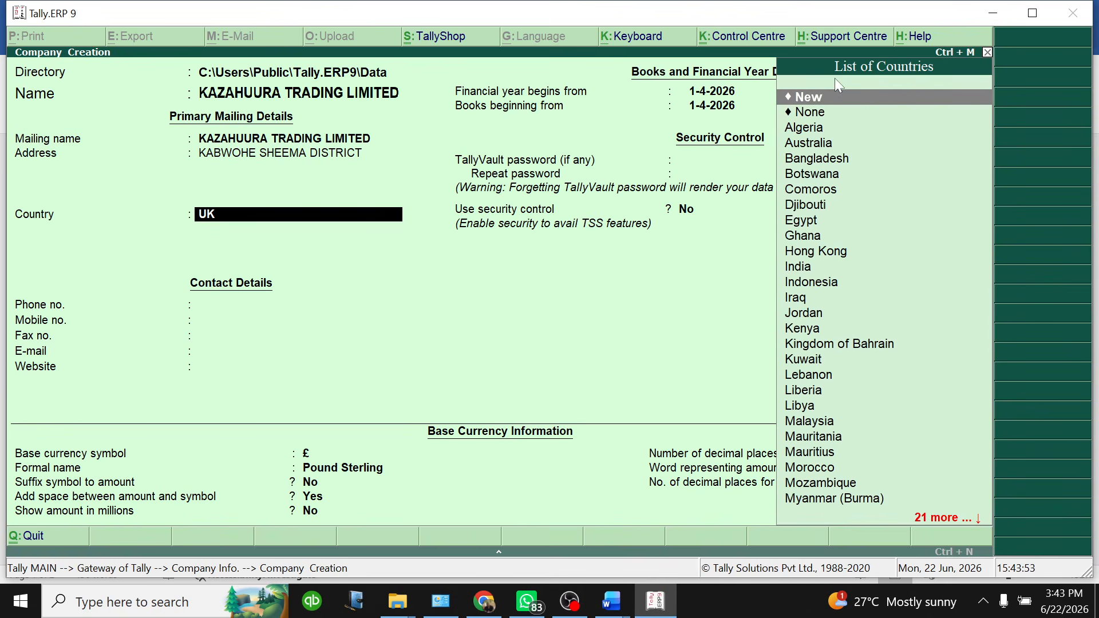
click(822, 119)
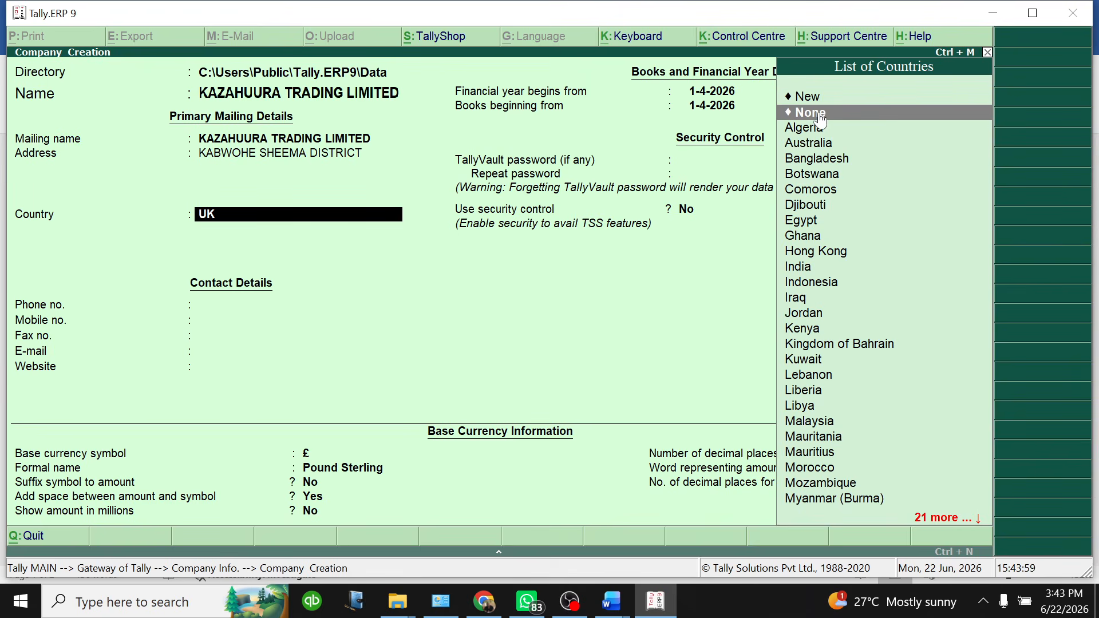
click(822, 118)
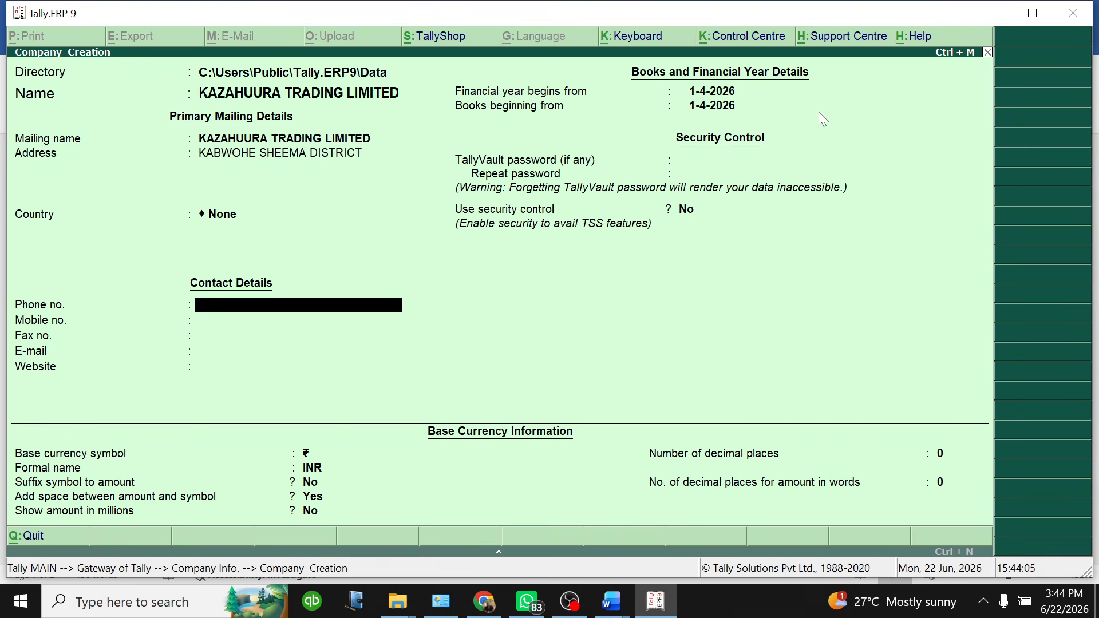
click(611, 601)
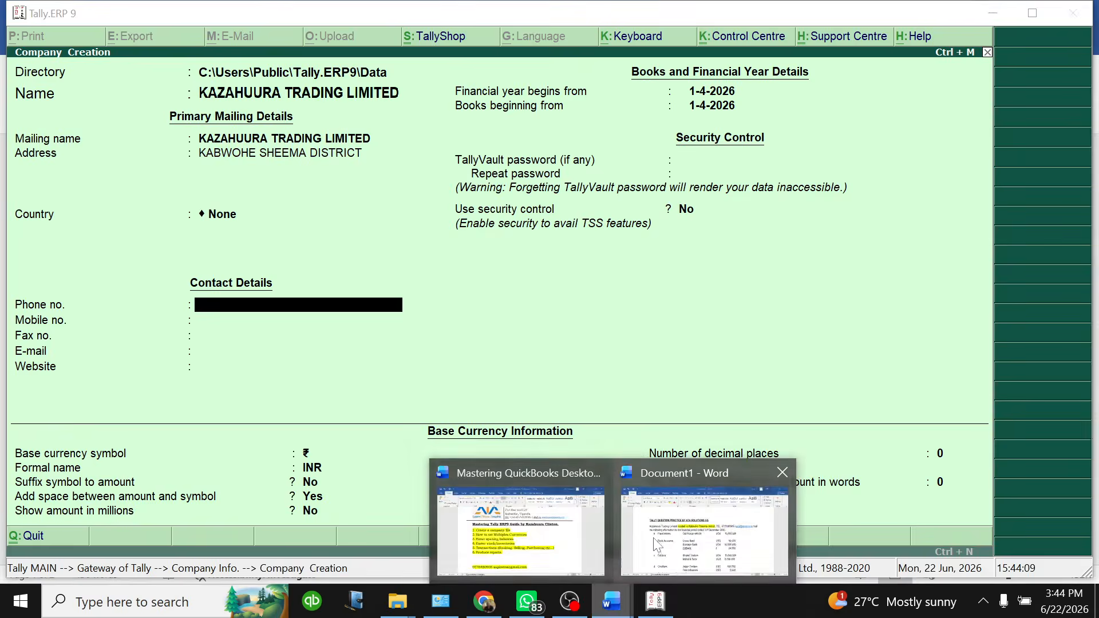
Look up the contact details in the question sheet and enter the company's phone number
click(704, 529)
drag(664, 258, 865, 259)
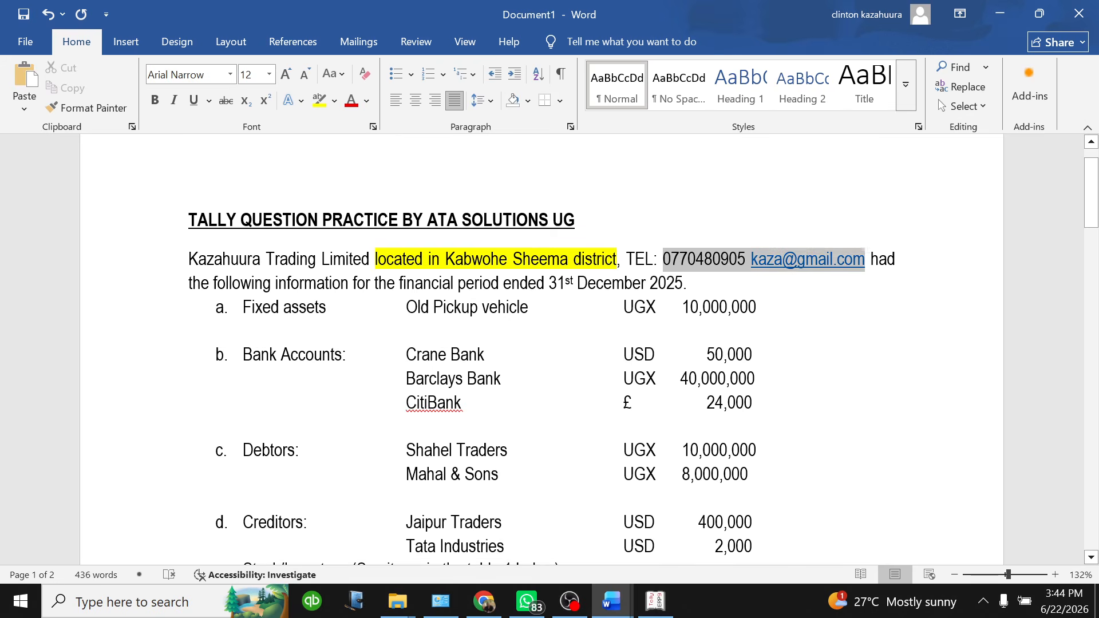
click(654, 601)
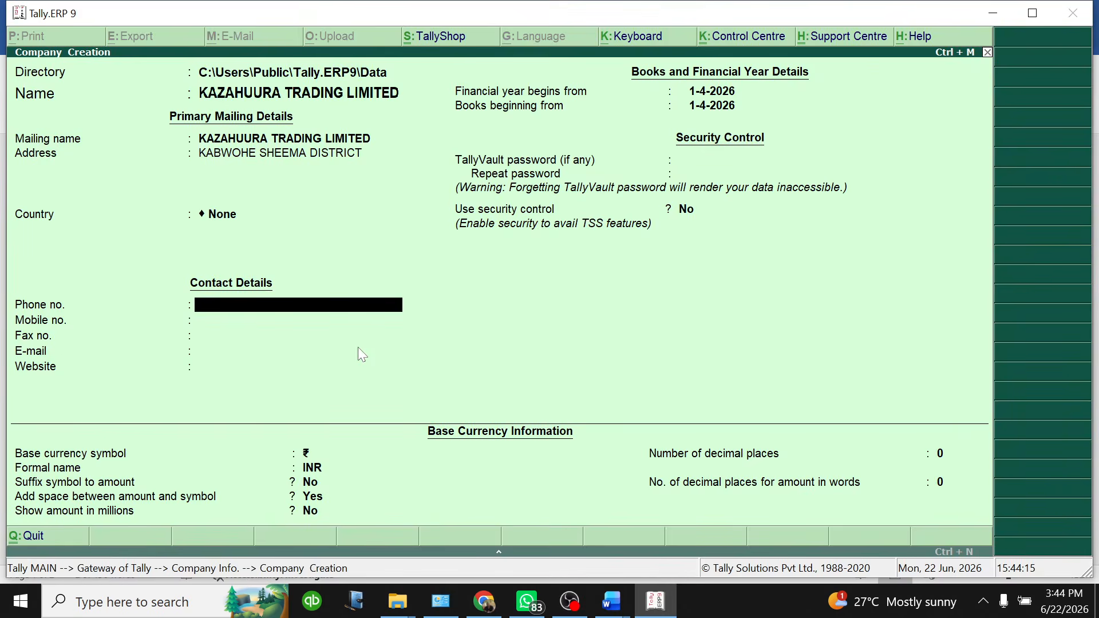
key(Return)
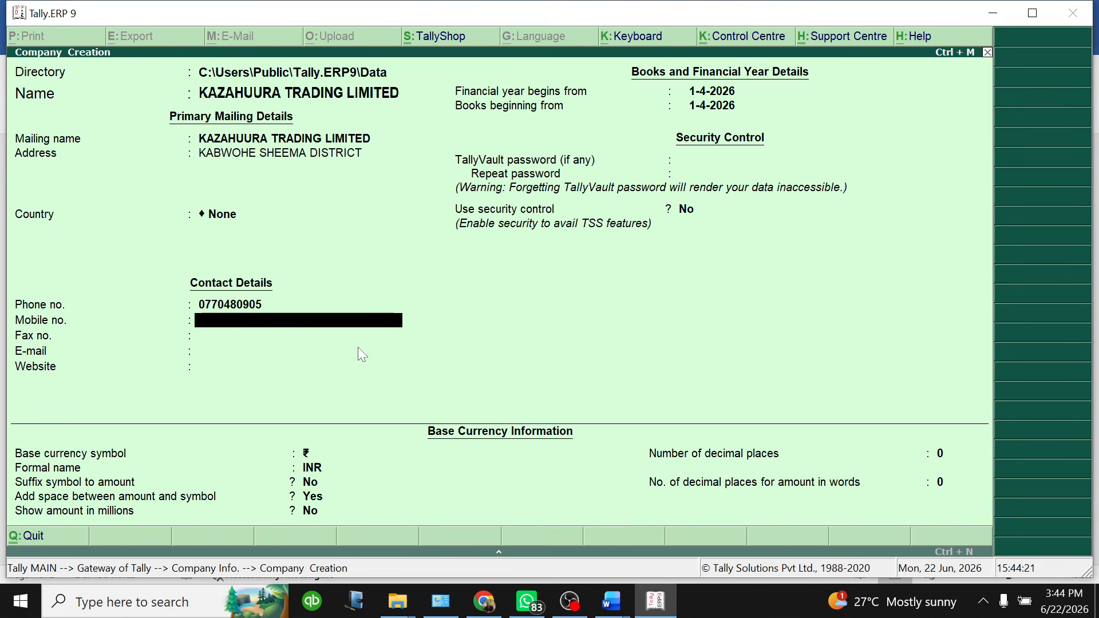
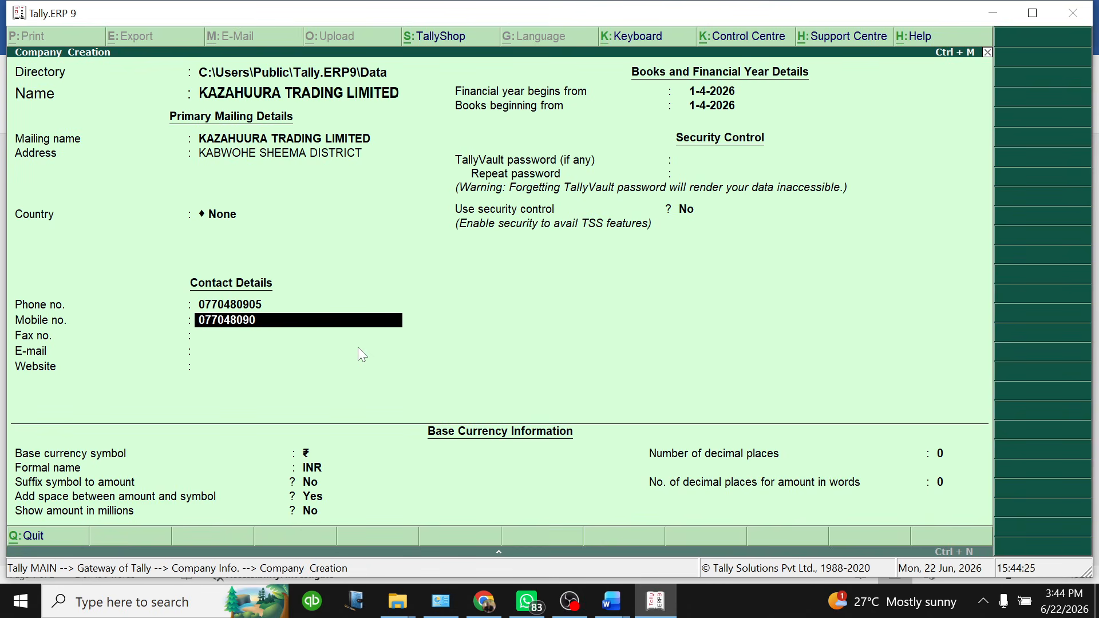
Enter the company's mobile number and e-mail address, leaving the website blank
key(Return)
key(Return)
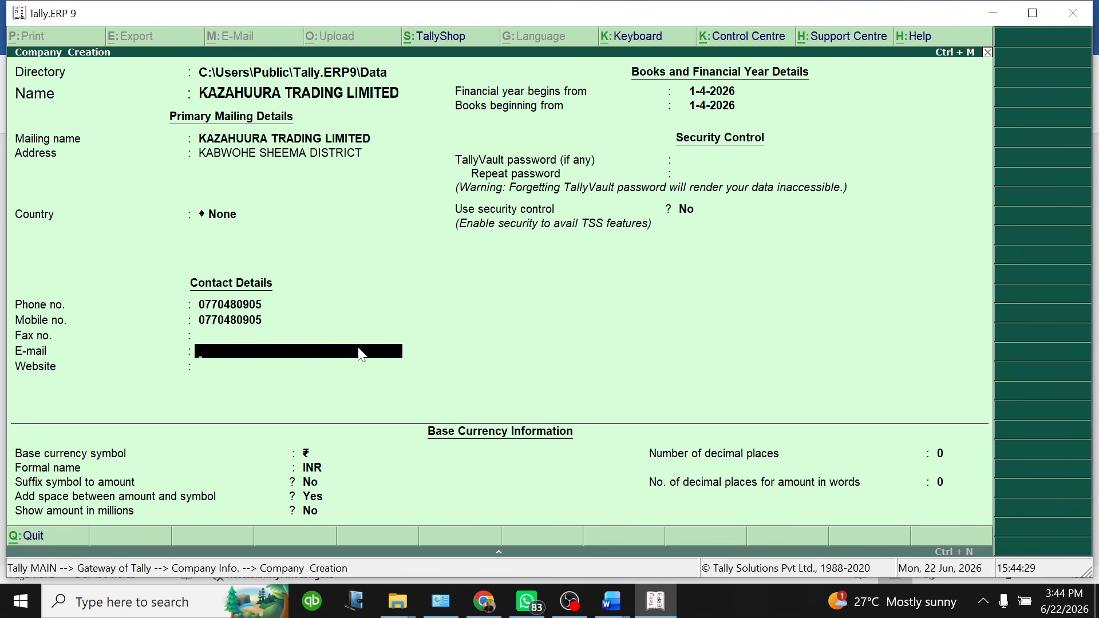
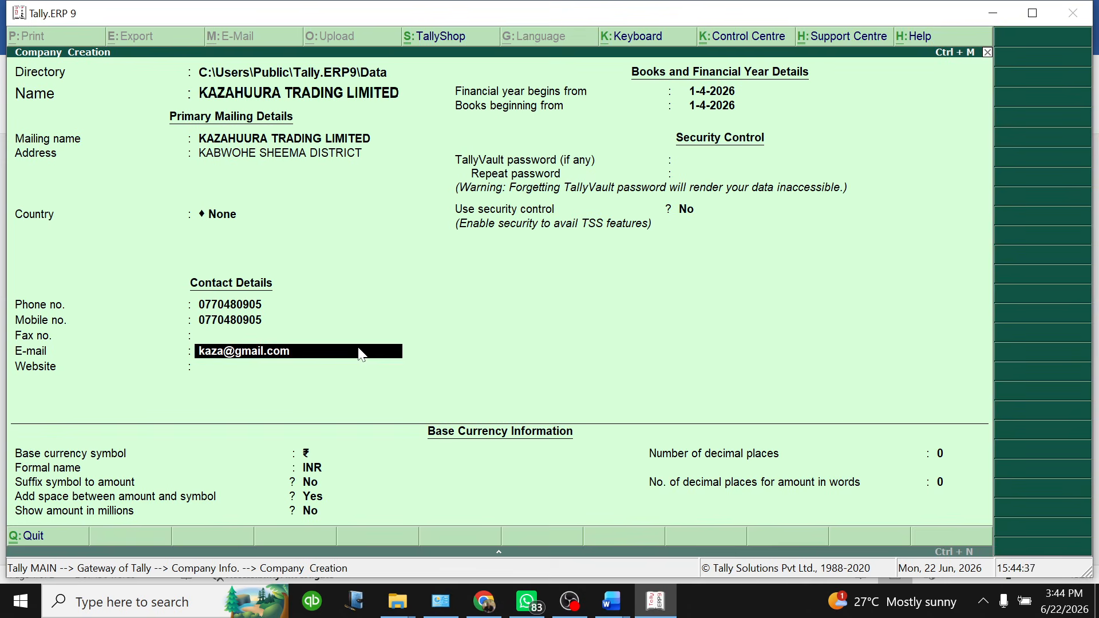
key(Return)
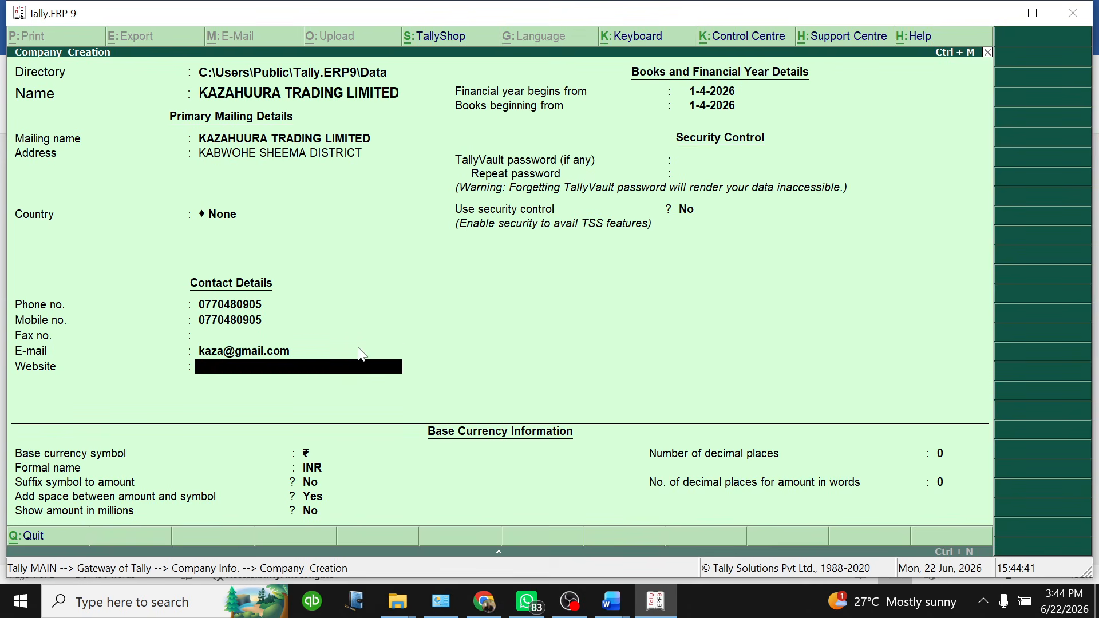
key(Return)
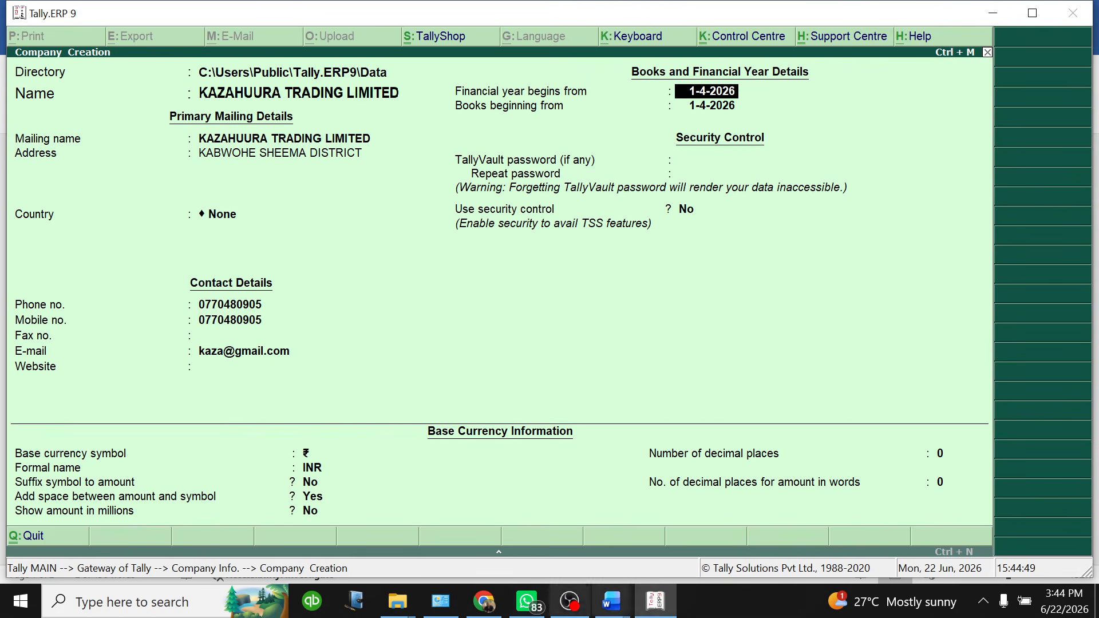
Highlight the year 2025 in the question sheet's financial-period sentence in yellow
mouse_move(629, 613)
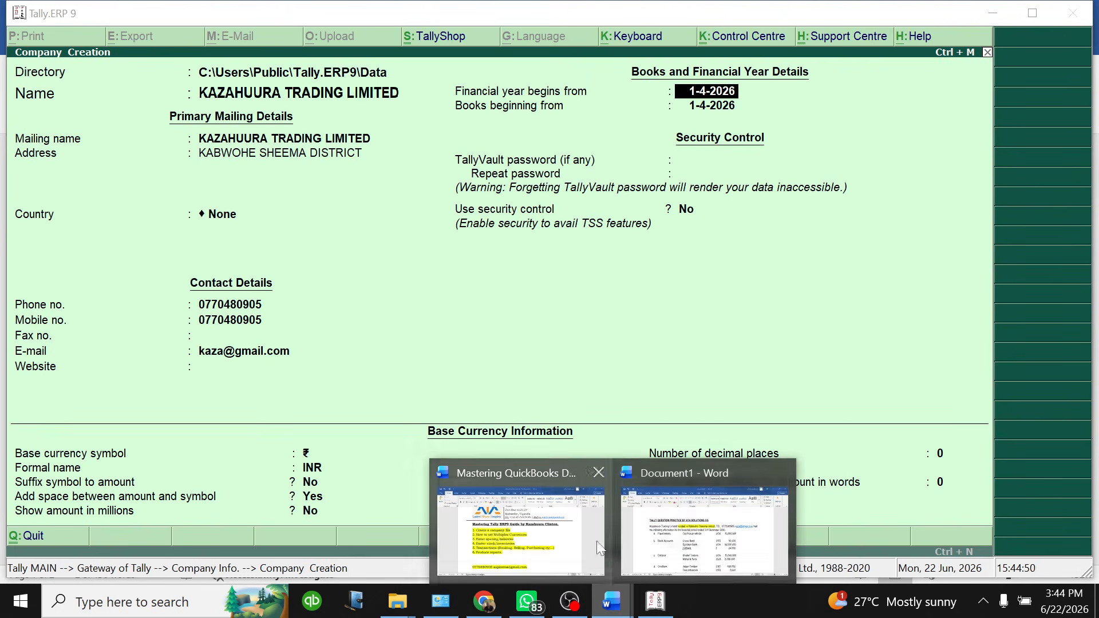
click(682, 539)
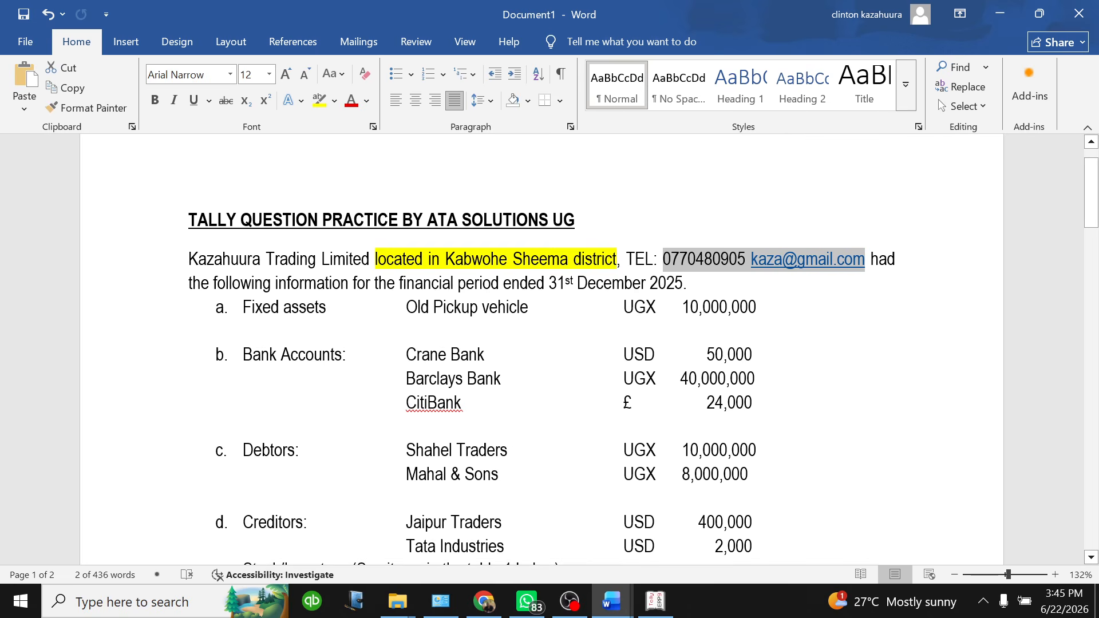
drag(651, 283, 684, 283)
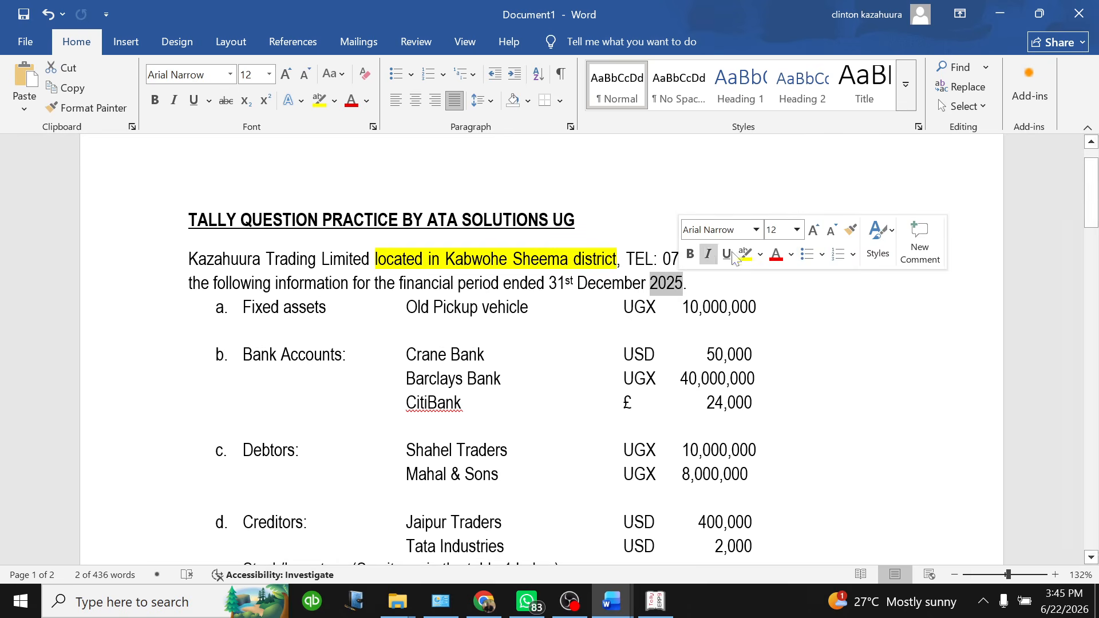
click(744, 255)
key(End)
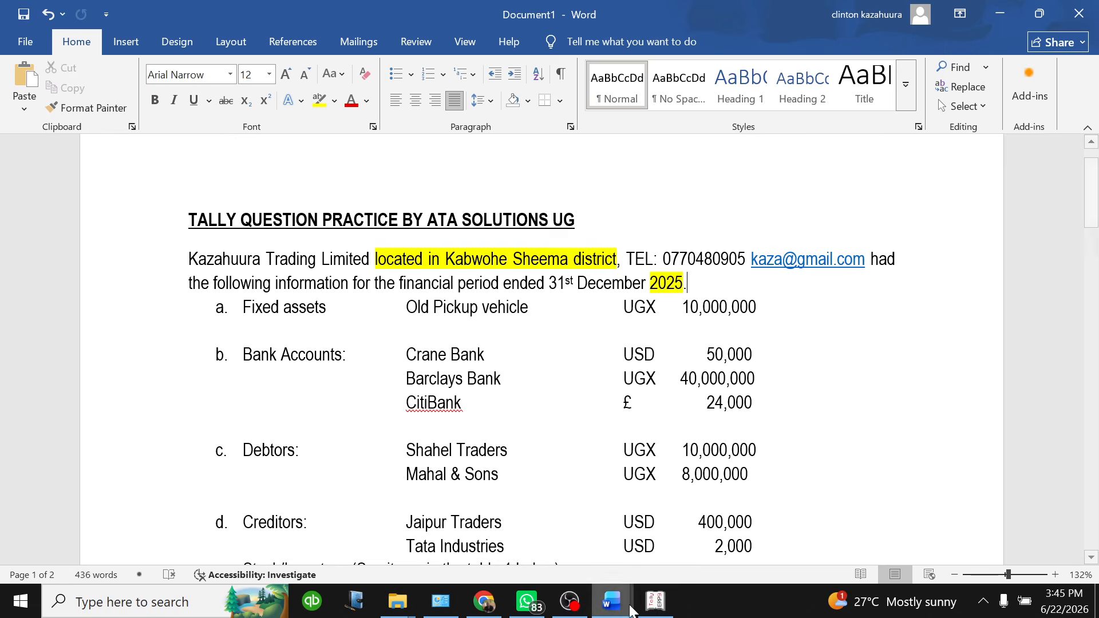
click(655, 603)
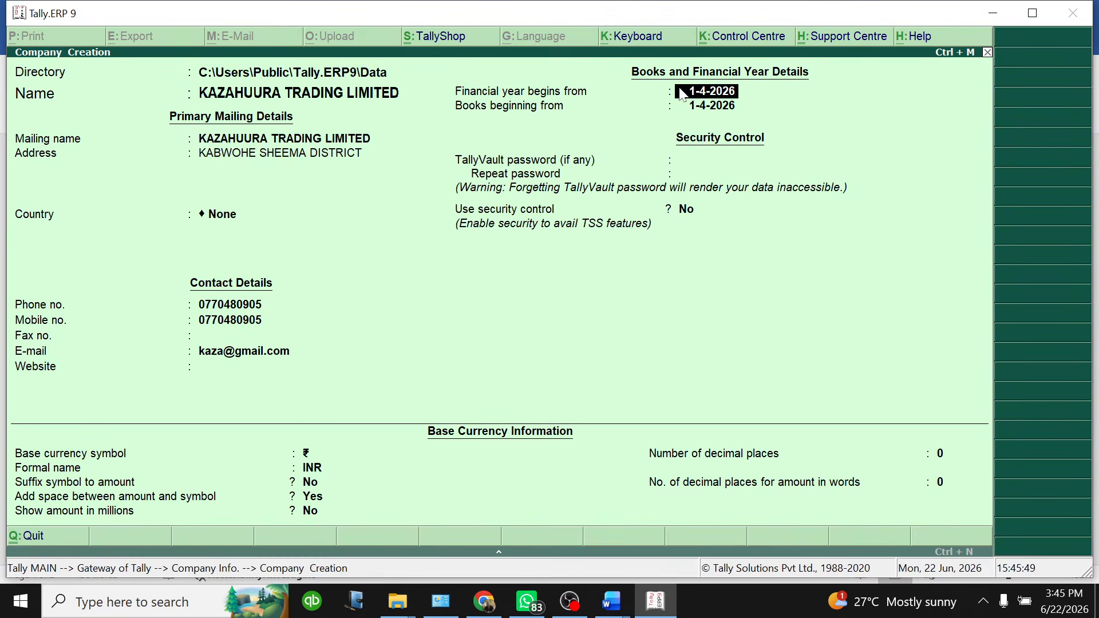
Set the financial year start to 1/1/2026 and accept the same books-beginning date
key(BackSpace)
text(1/1/2026)
key(Return)
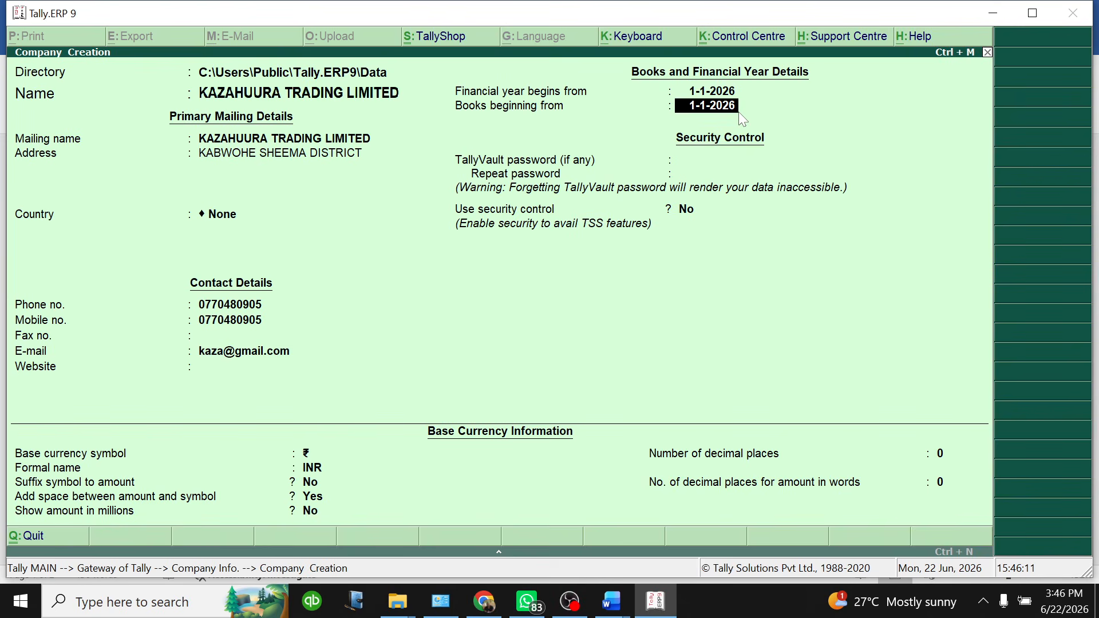
key(Return)
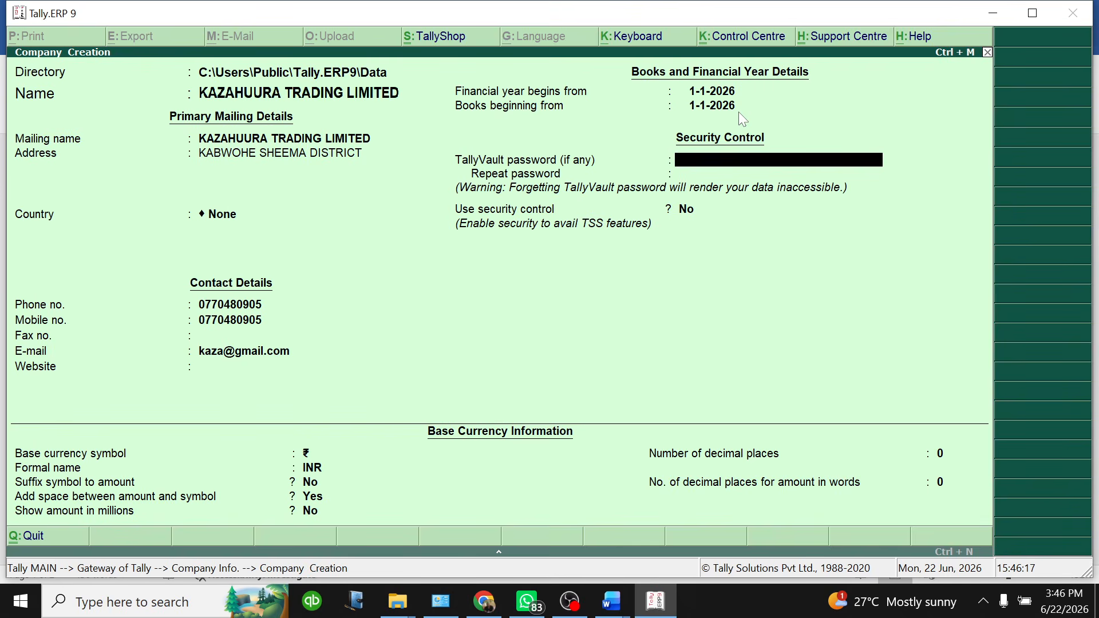
Enter and repeat a TallyVault password, leaving Use security control at No
text(a)
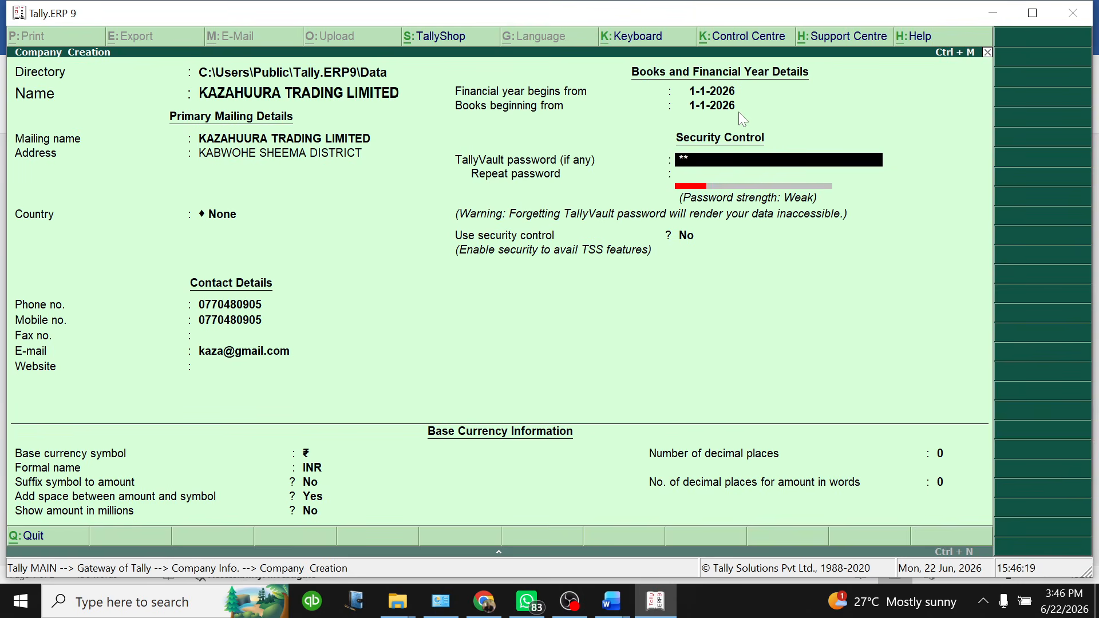
key(BackSpace)
key(BackSpace)
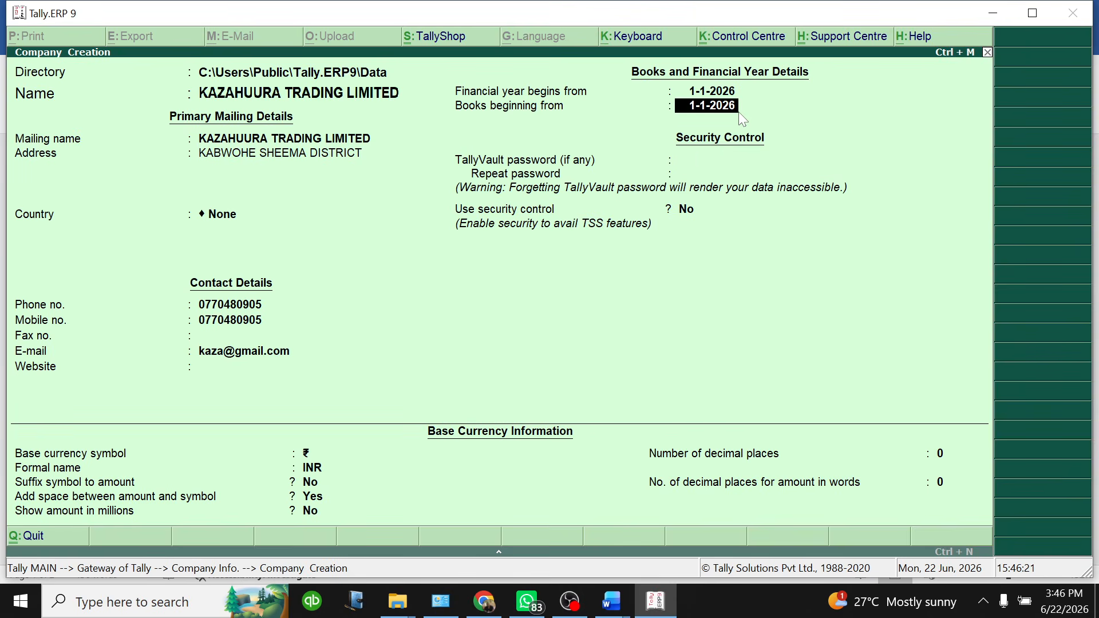
key(Return)
text(a)
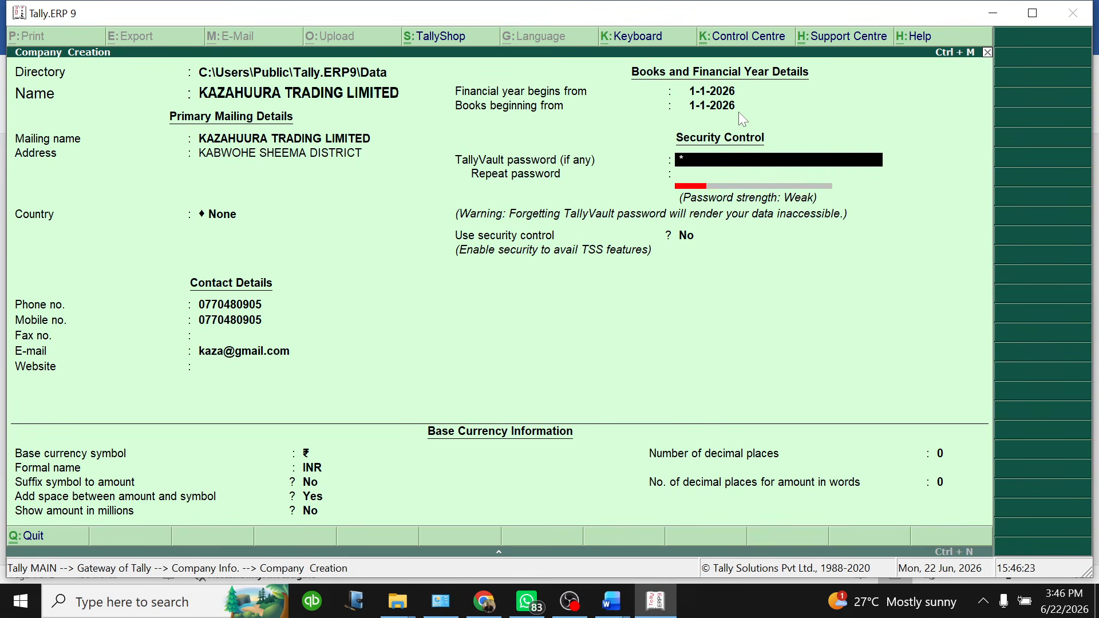
text(aaa)
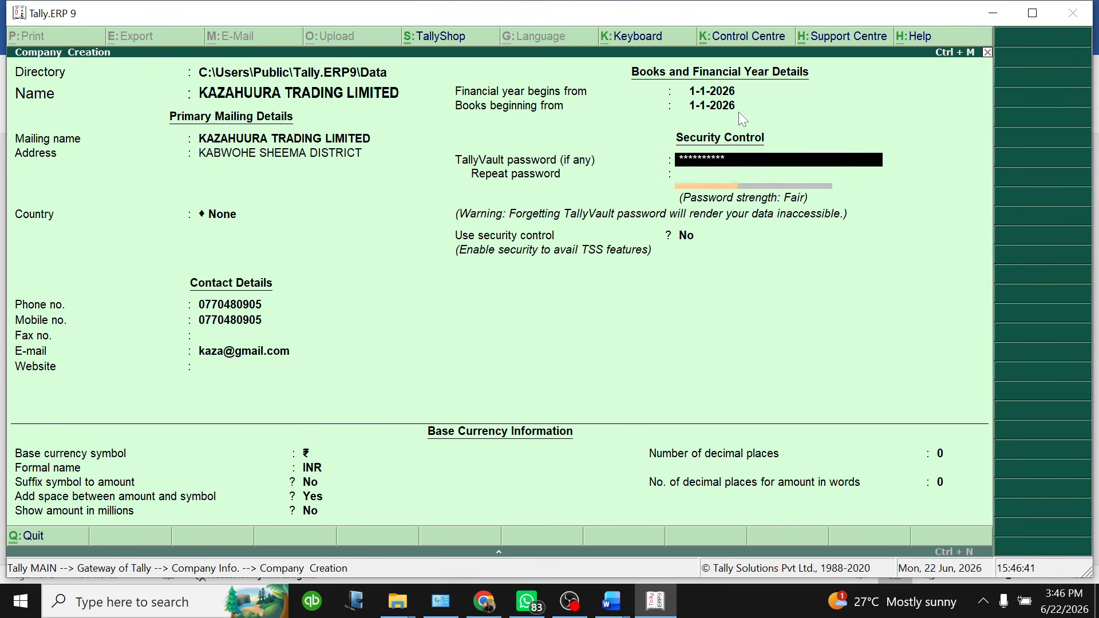
key(Return)
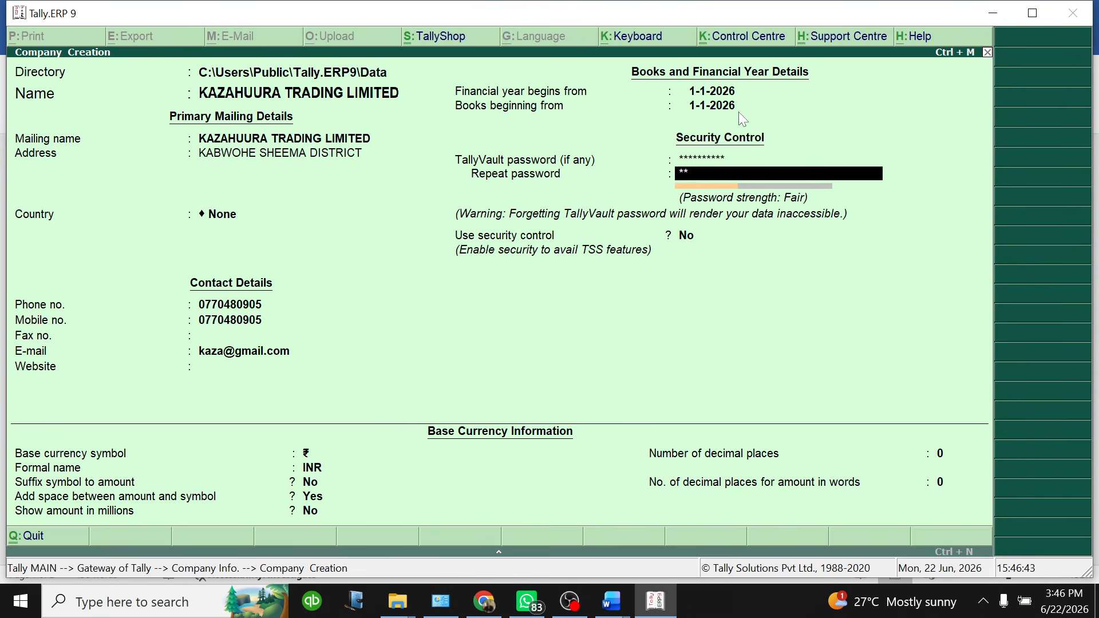
text(********)
key(Return)
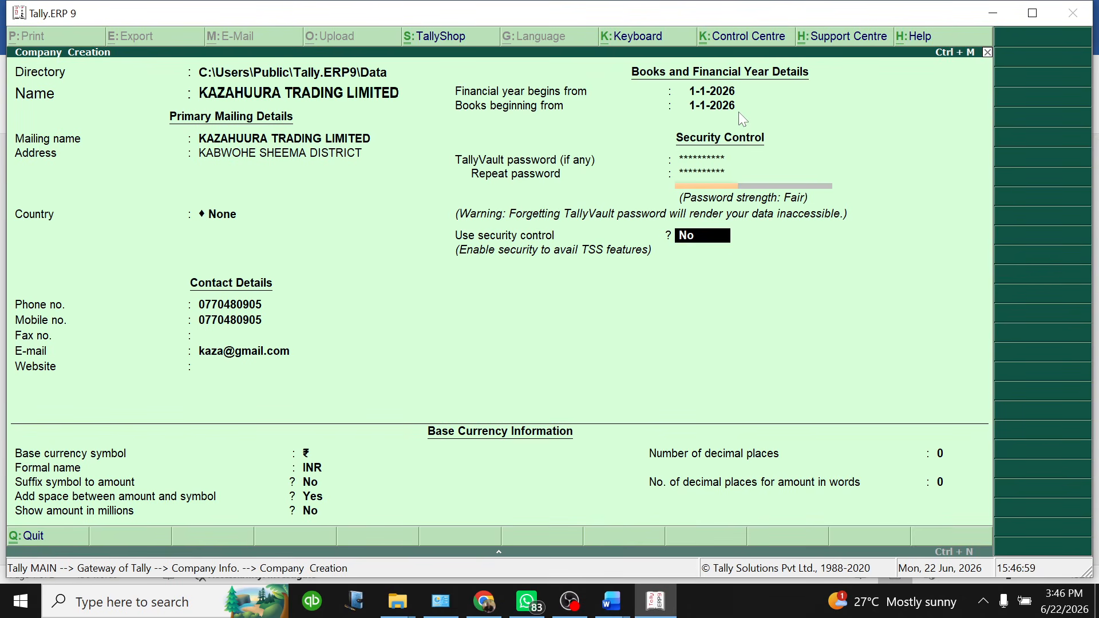
key(Return)
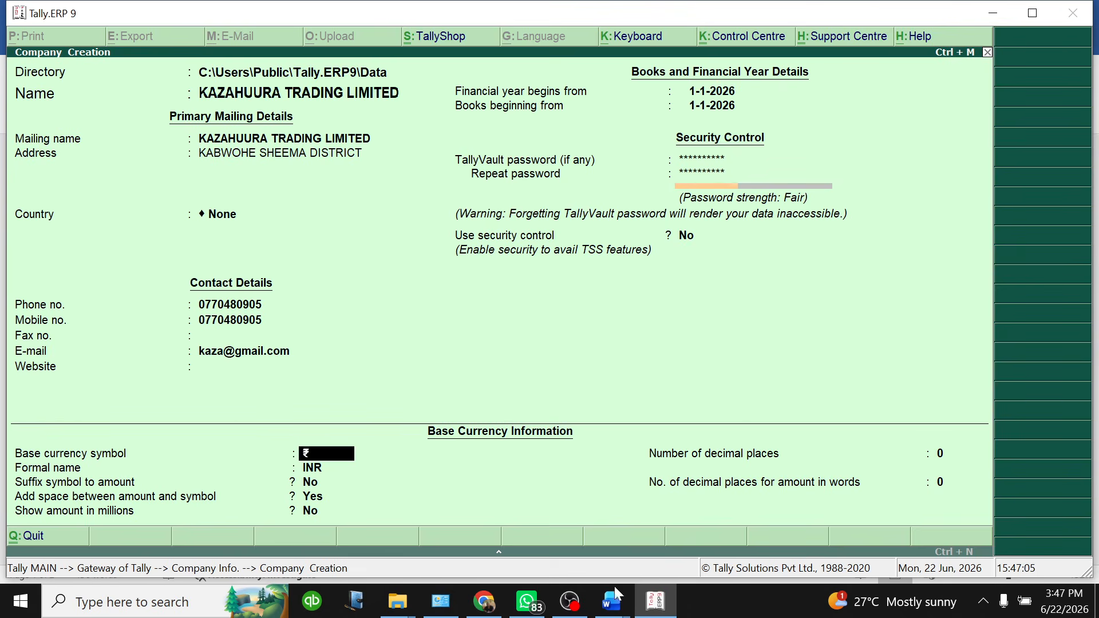
Set the base currency symbol to UGX with formal name UGANDAN SHILLINGS
click(614, 602)
click(678, 540)
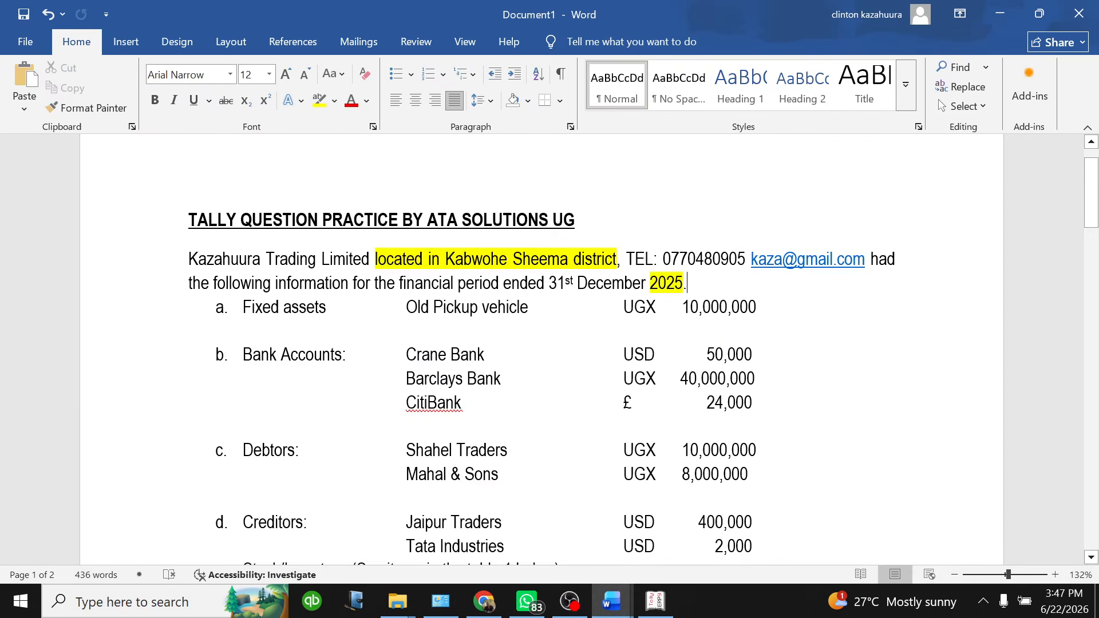
scroll(542, 349, down, 1)
click(655, 601)
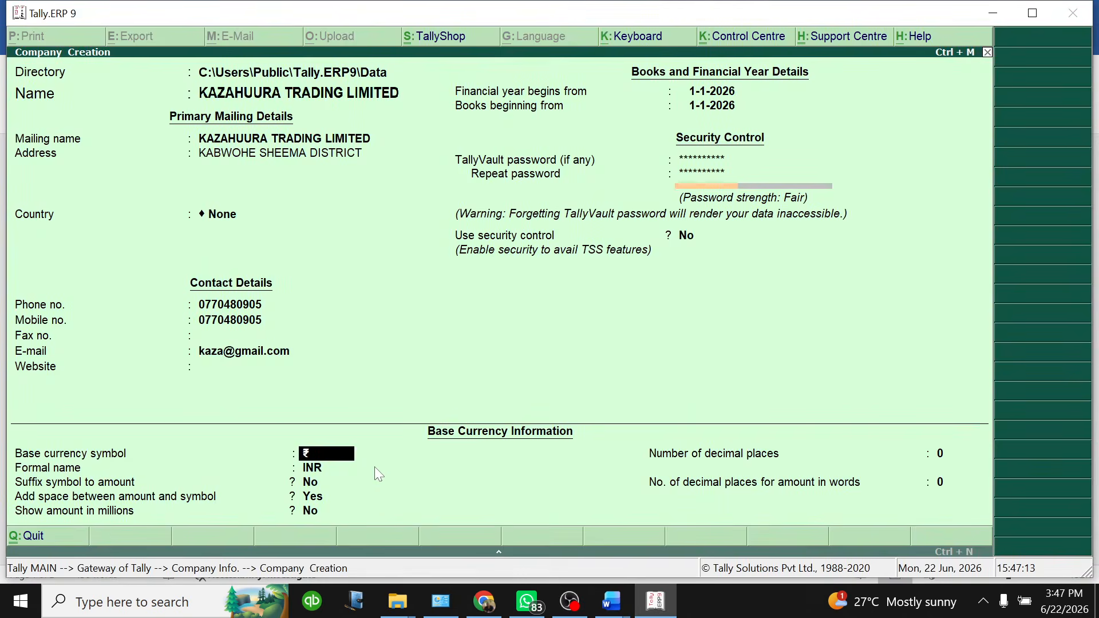
key(BackSpace)
text(UGX)
key(Return)
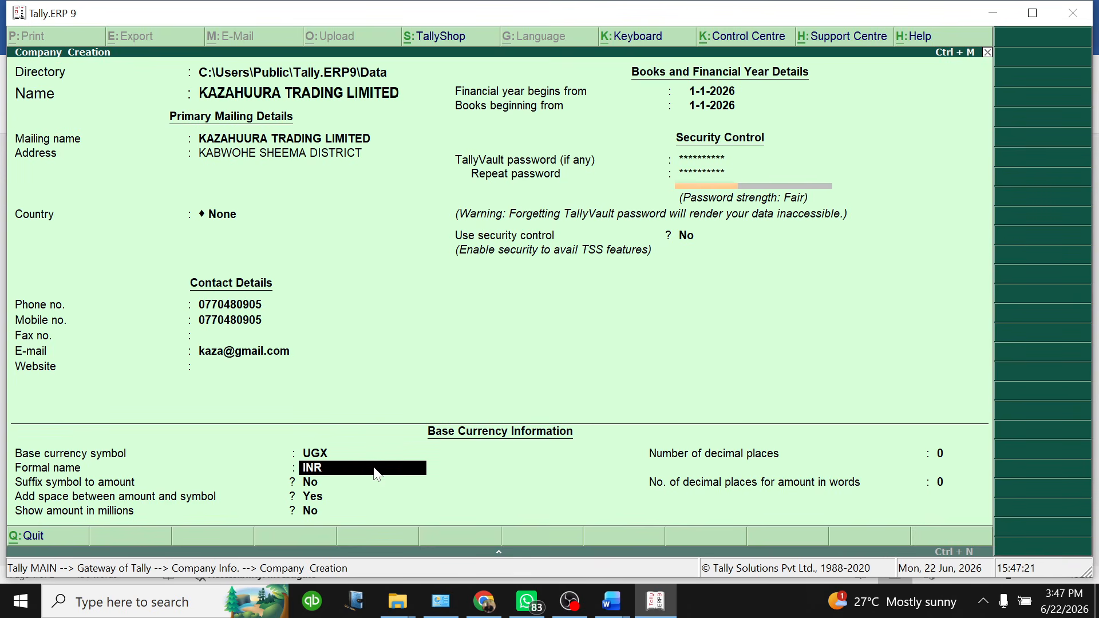
text(UGANDAN SHILLINGS)
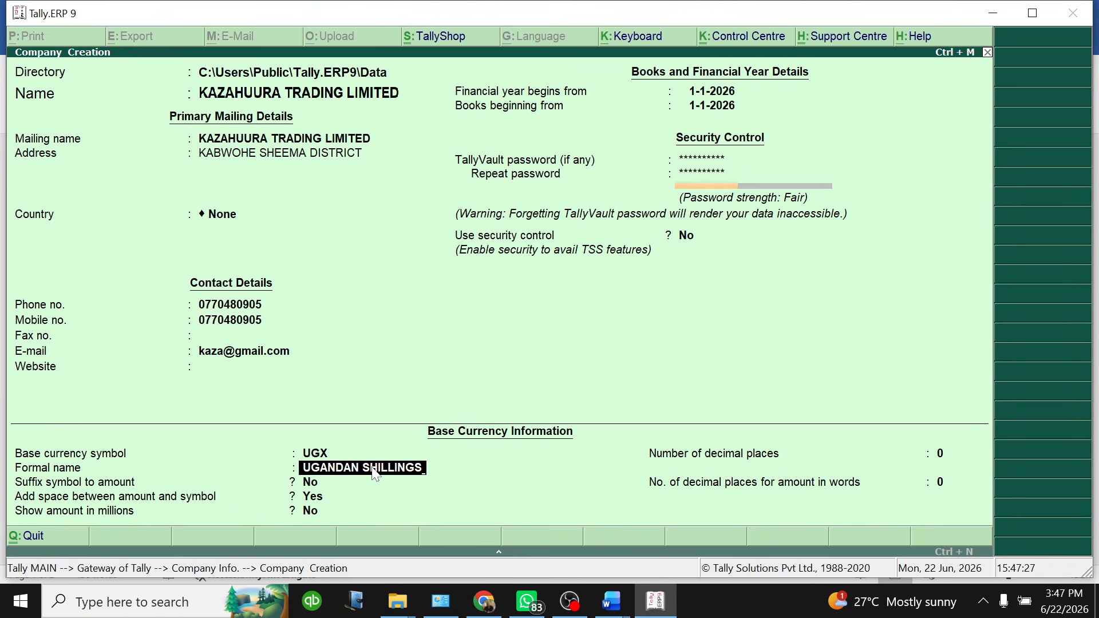
key(Return)
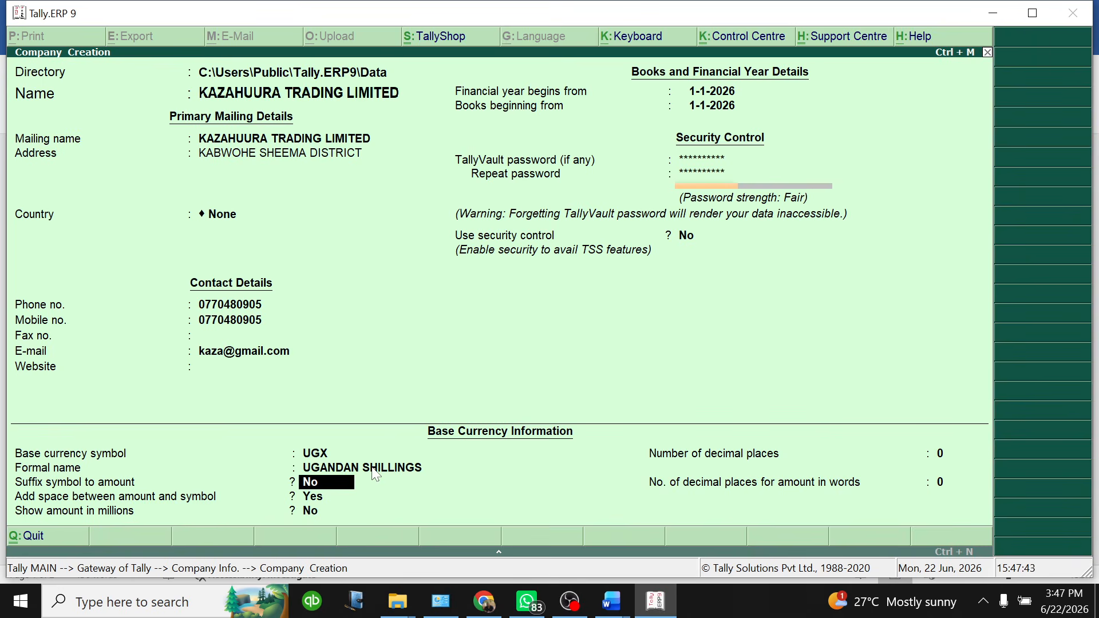
Suffix the symbol to amounts with a space, show amounts in millions, and keep zero decimals
text(Y)
key(Return)
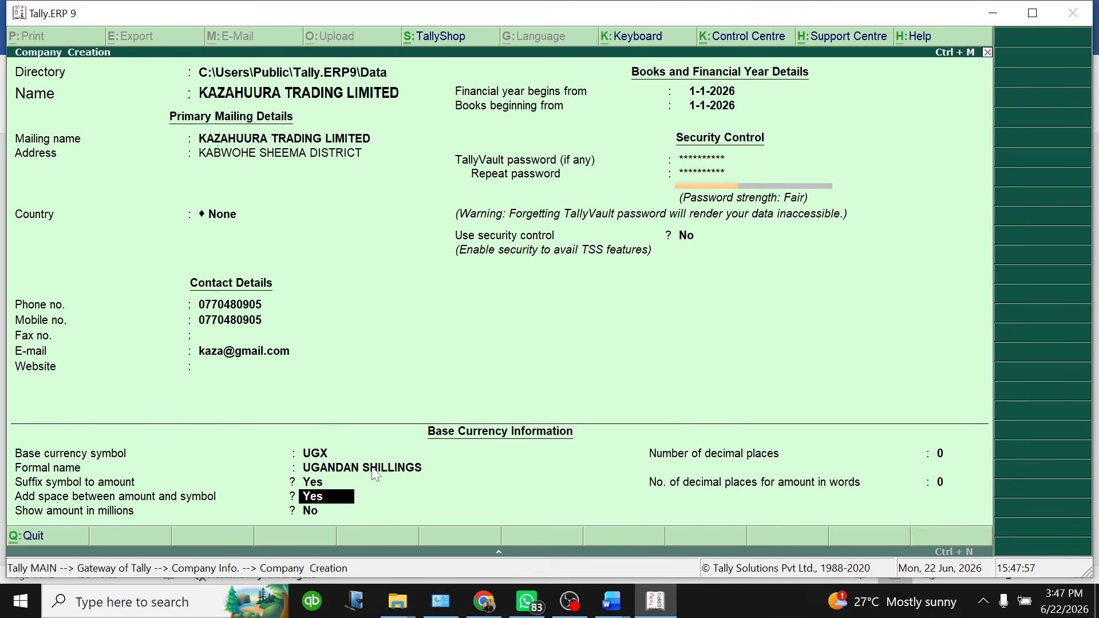
key(Return)
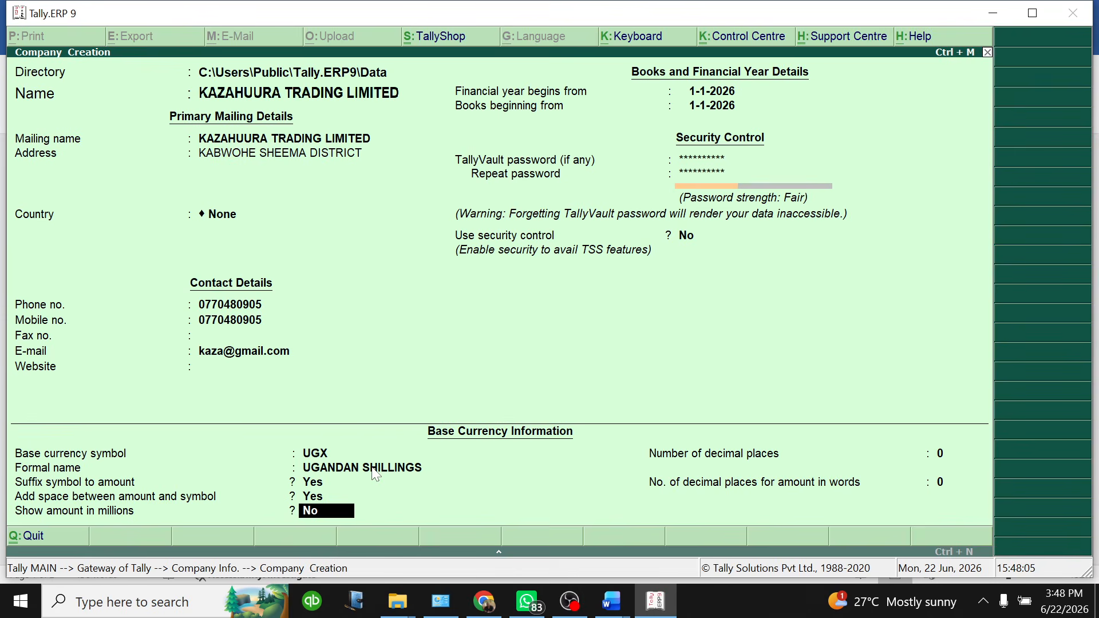
text(Y)
key(Return)
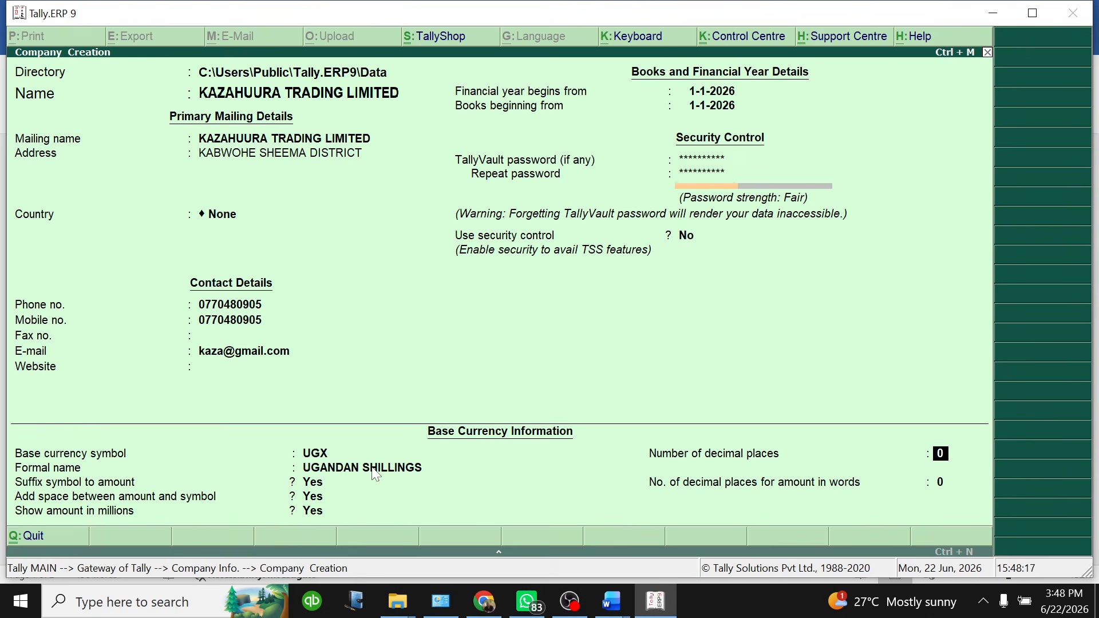
key(Return)
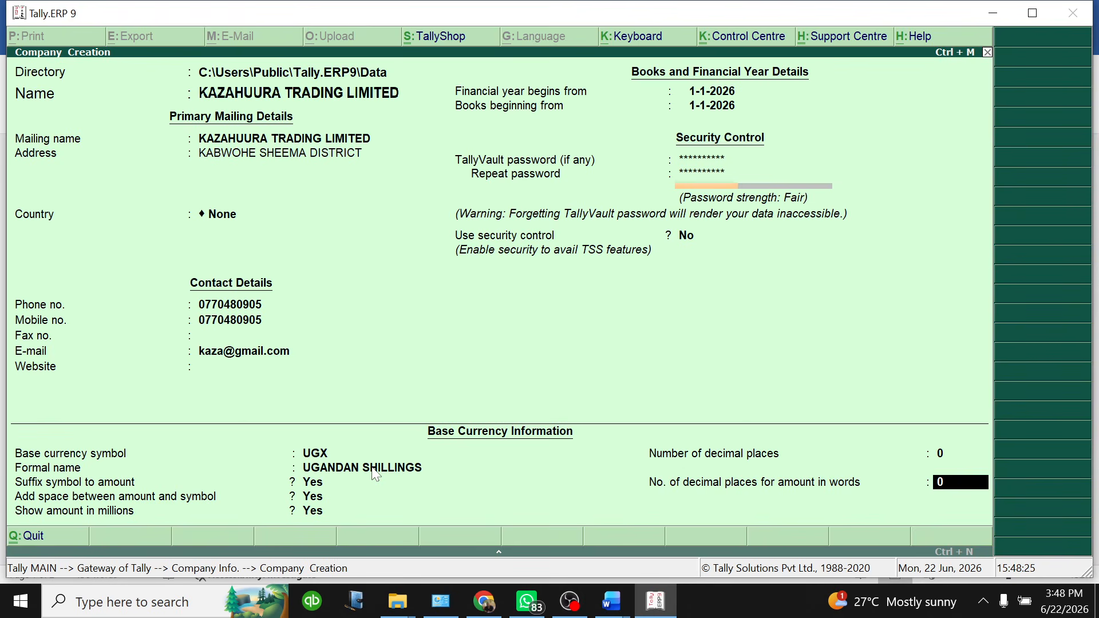
key(Return)
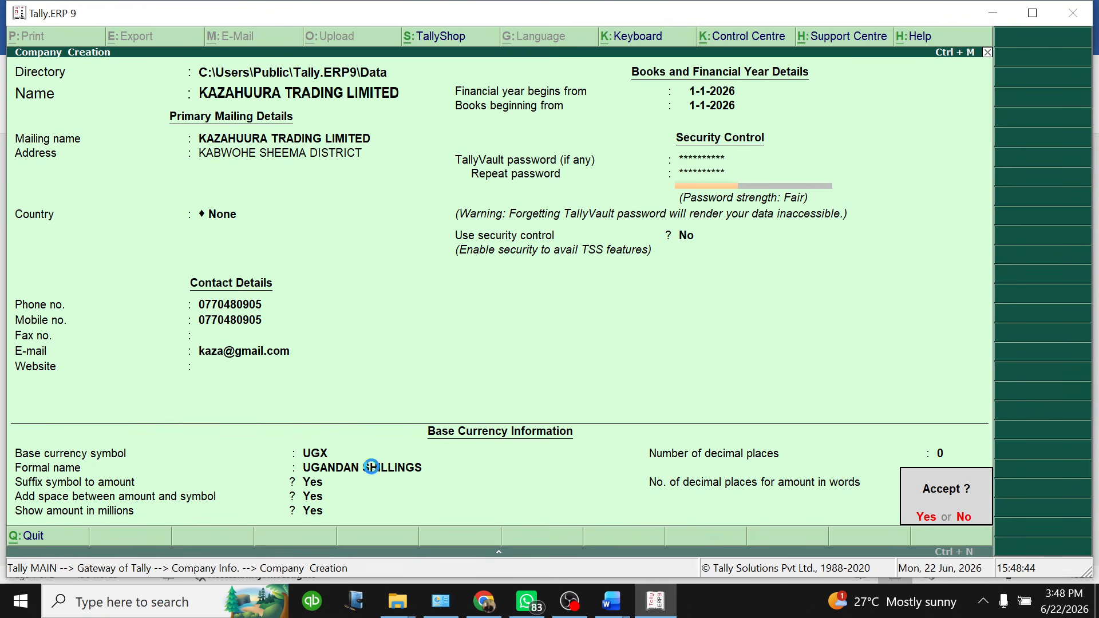
Accept the company details and re-enter the vault password to create KAZAHUURA TRADING LIMITED
key(Return)
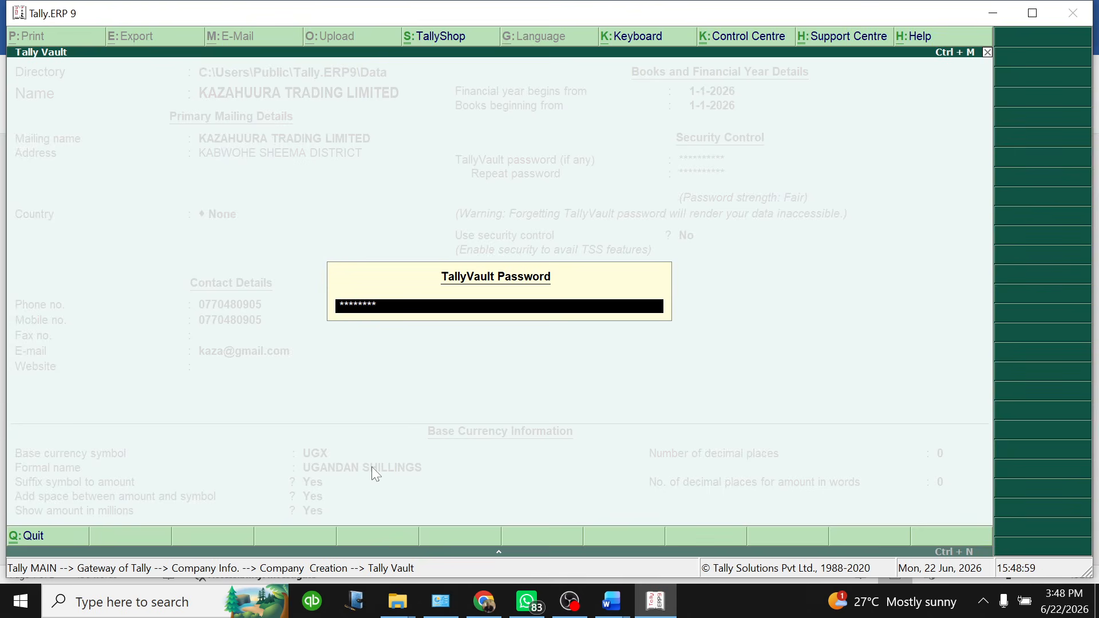
text(*)
key(Return)
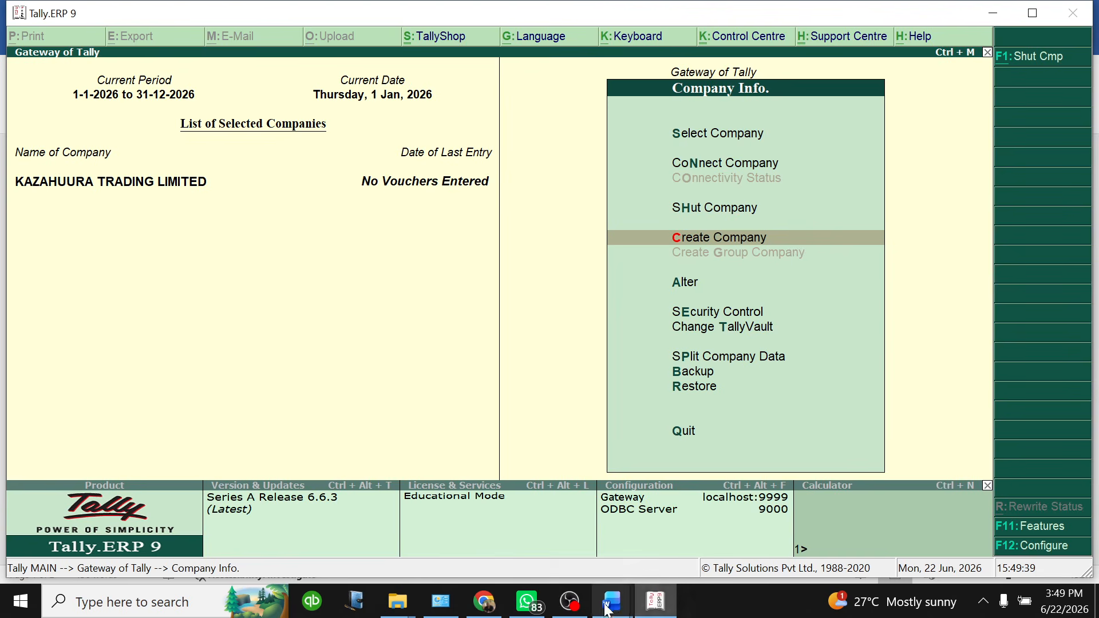
Remove the yellow highlight from items two to six of the Tally guide list
mouse_move(614, 610)
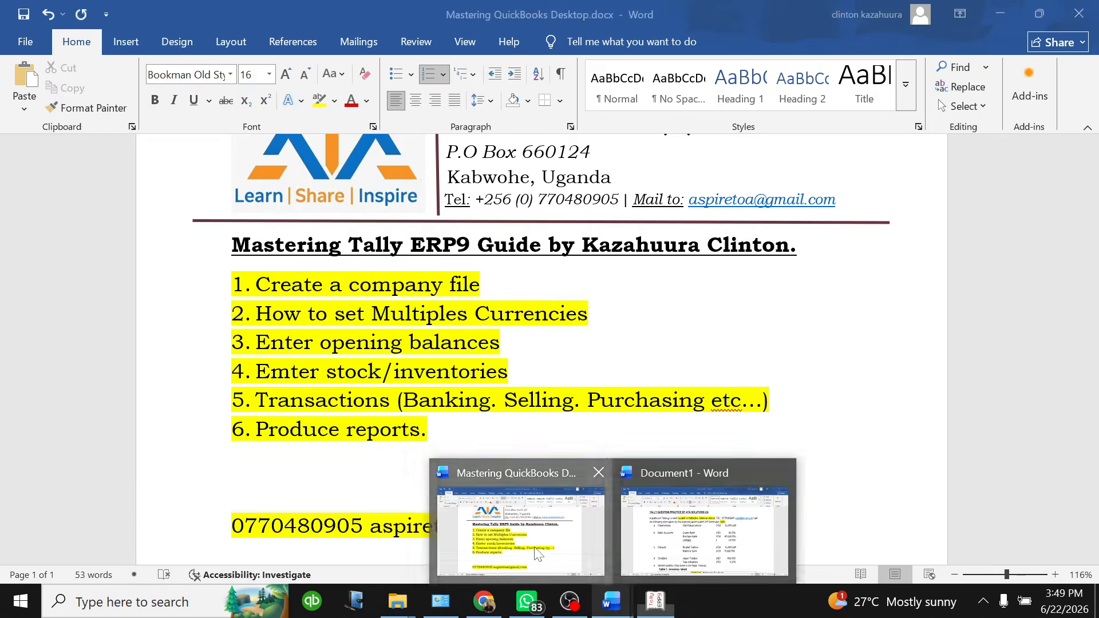
click(539, 553)
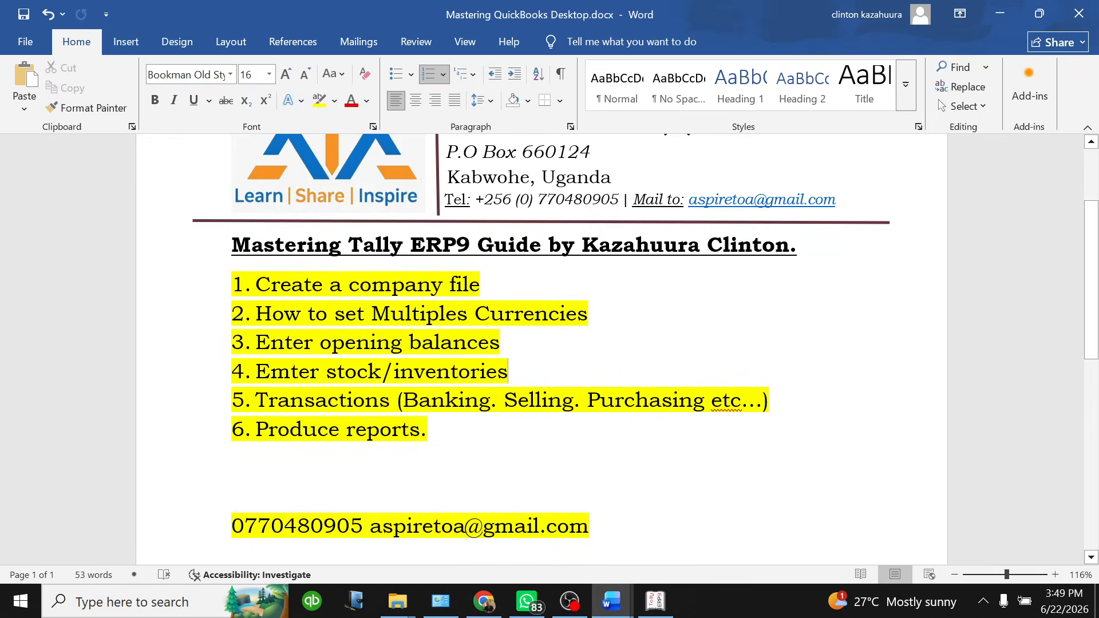
drag(482, 286, 286, 496)
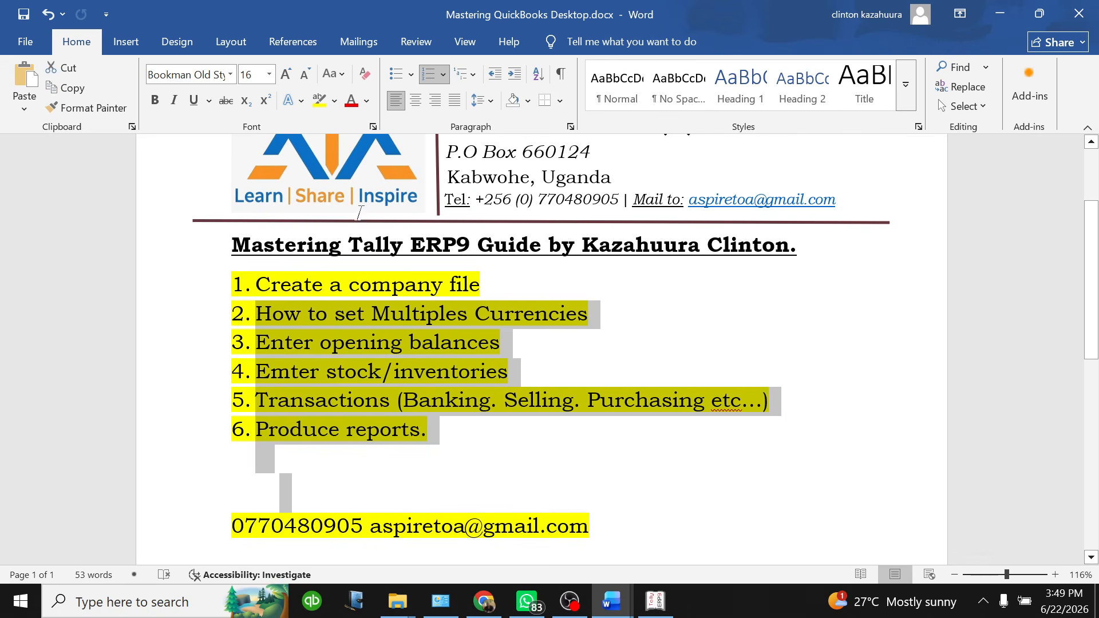
click(334, 101)
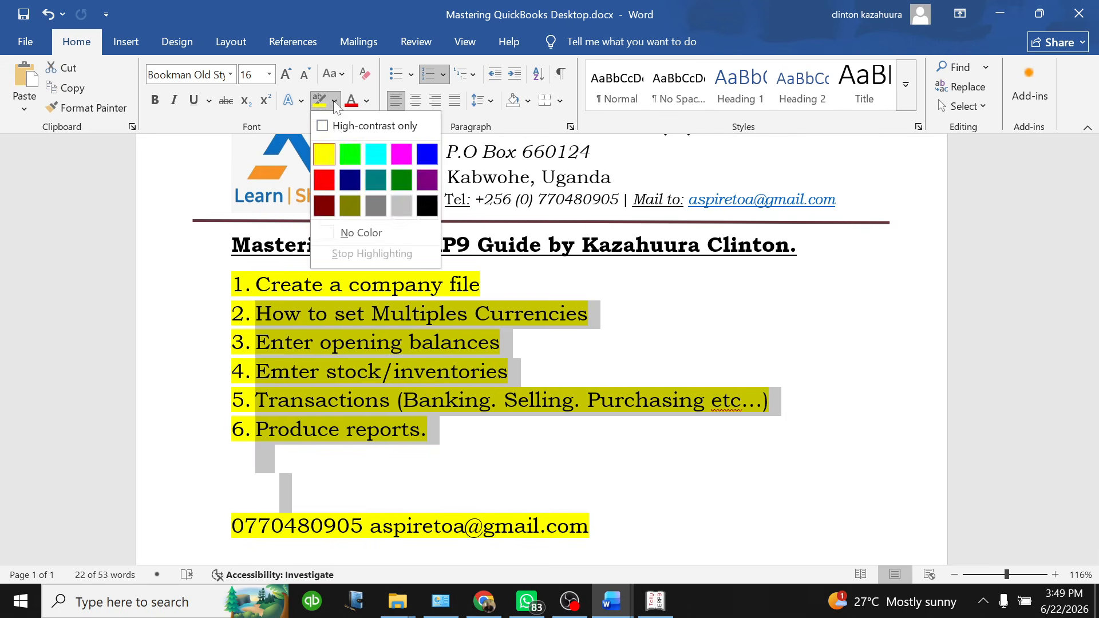
click(324, 230)
click(418, 400)
click(483, 285)
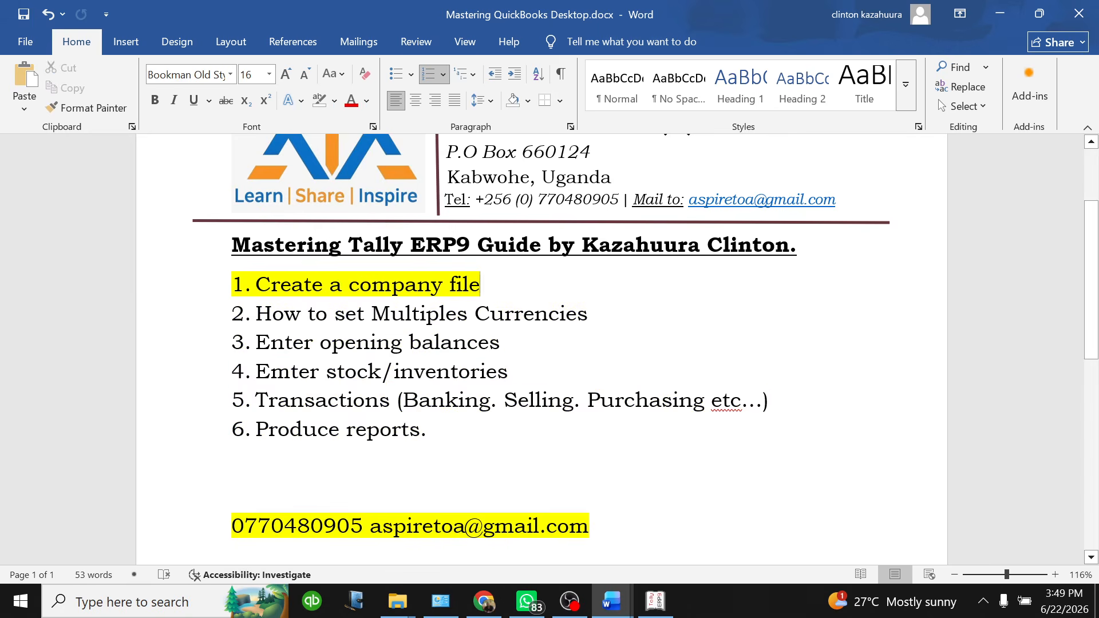
Highlight the 'How to set Multiples Currencies' item in yellow again
drag(590, 314, 235, 324)
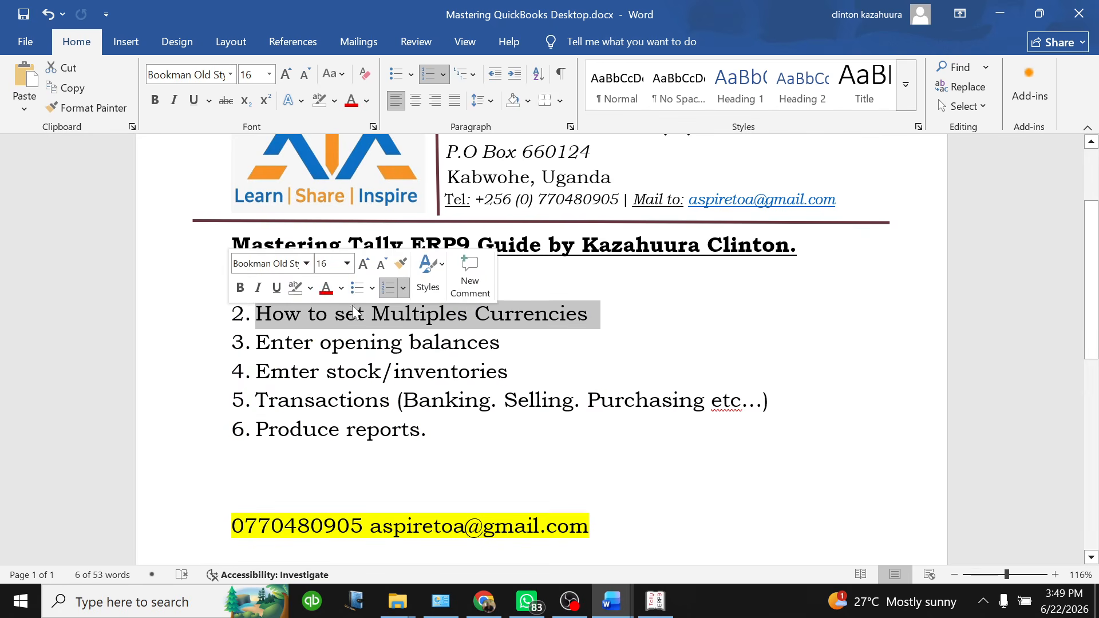
click(311, 289)
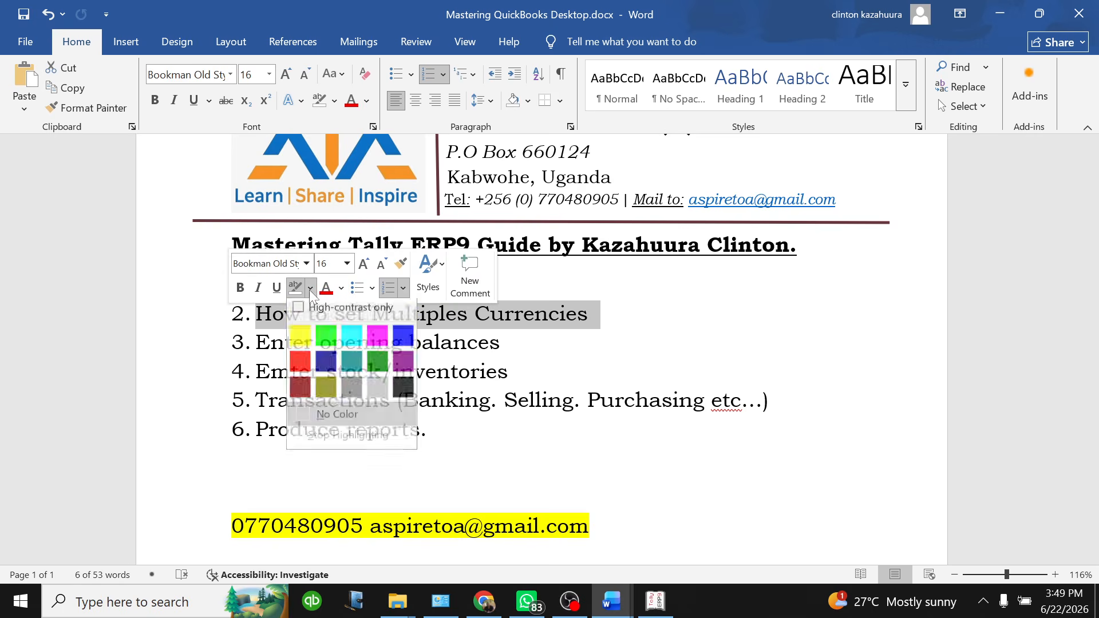
click(304, 342)
click(501, 342)
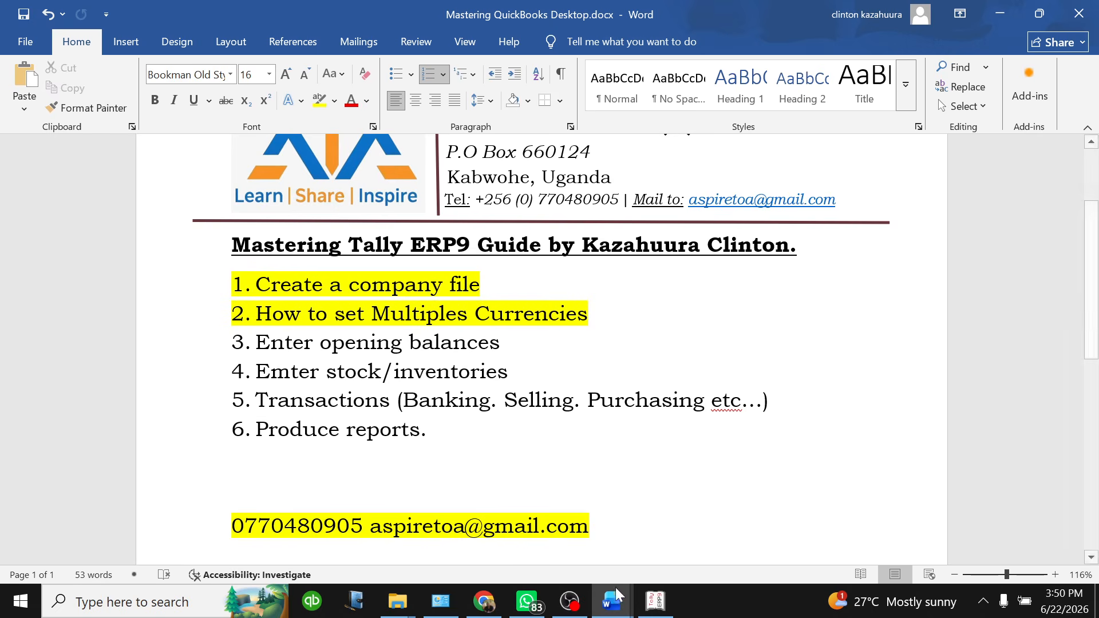
mouse_move(614, 601)
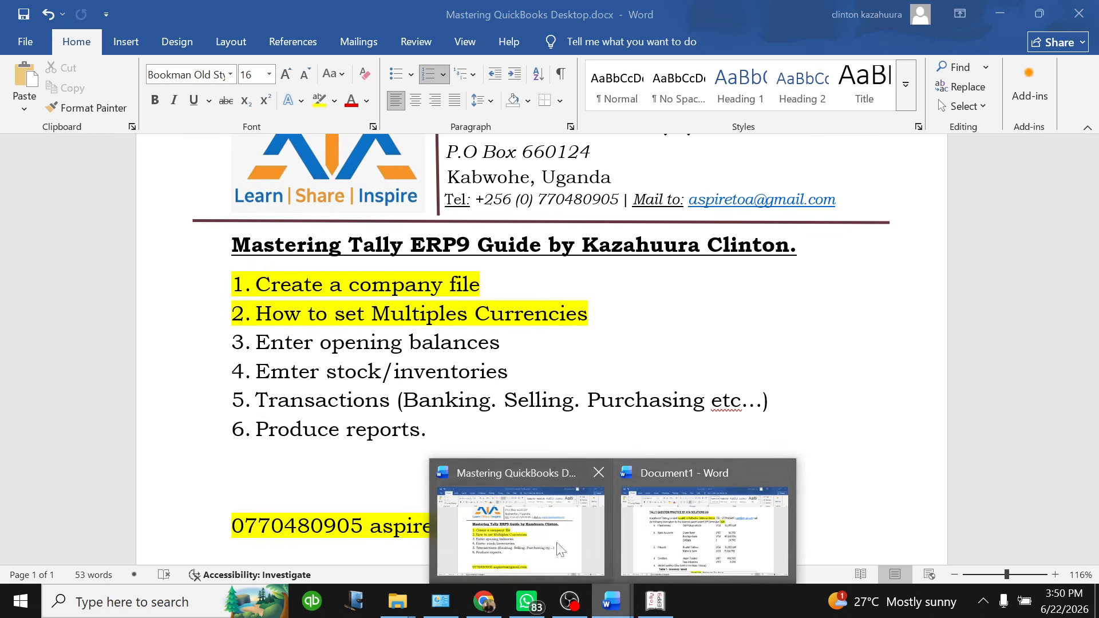
click(705, 554)
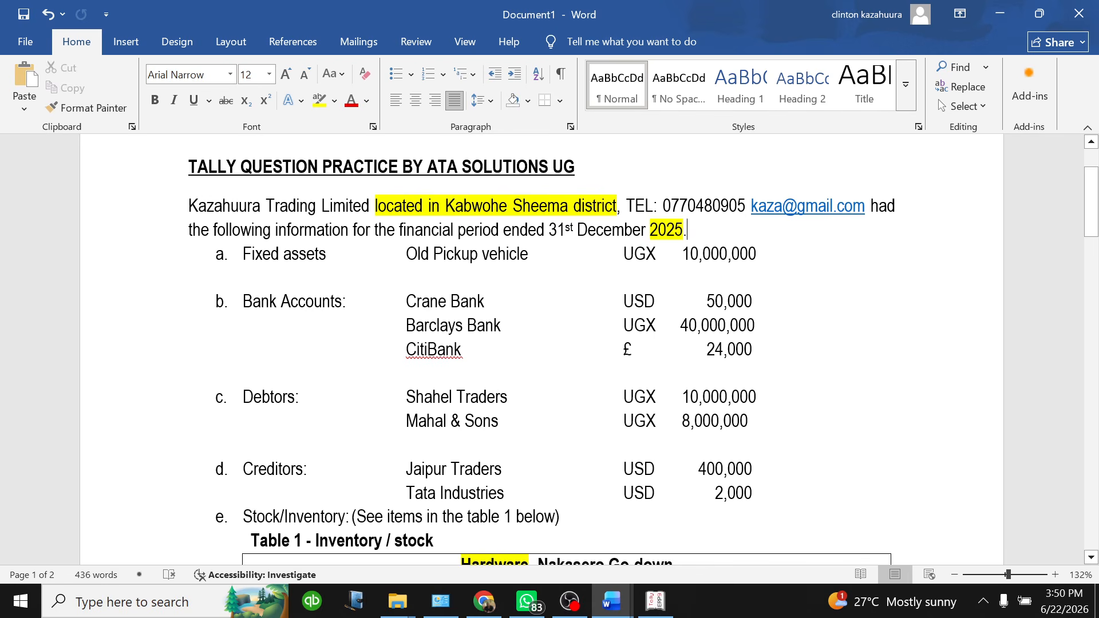
Highlight the CitiBank £ 24,000 and Tata Industries USD 2,000 lines in yellow
drag(757, 351, 404, 350)
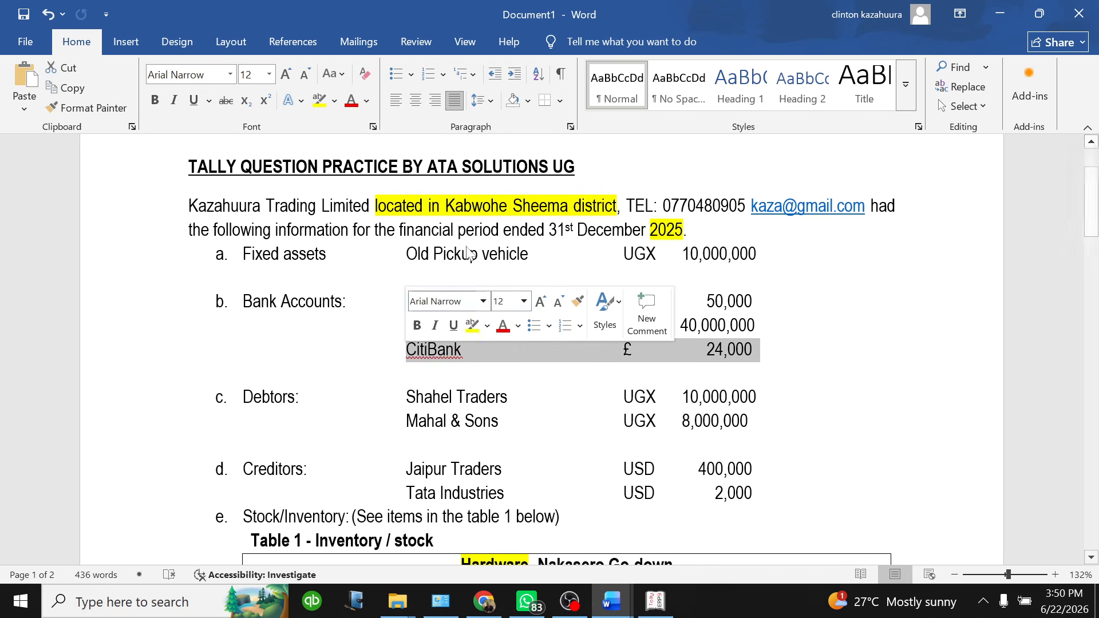
click(477, 327)
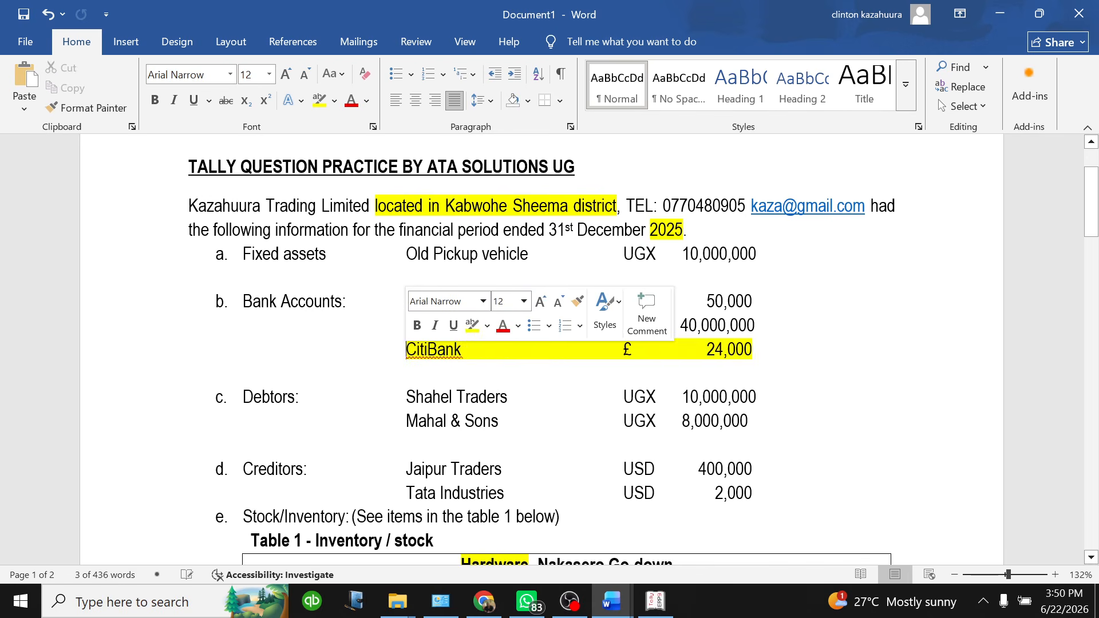
scroll(524, 338, down, 3)
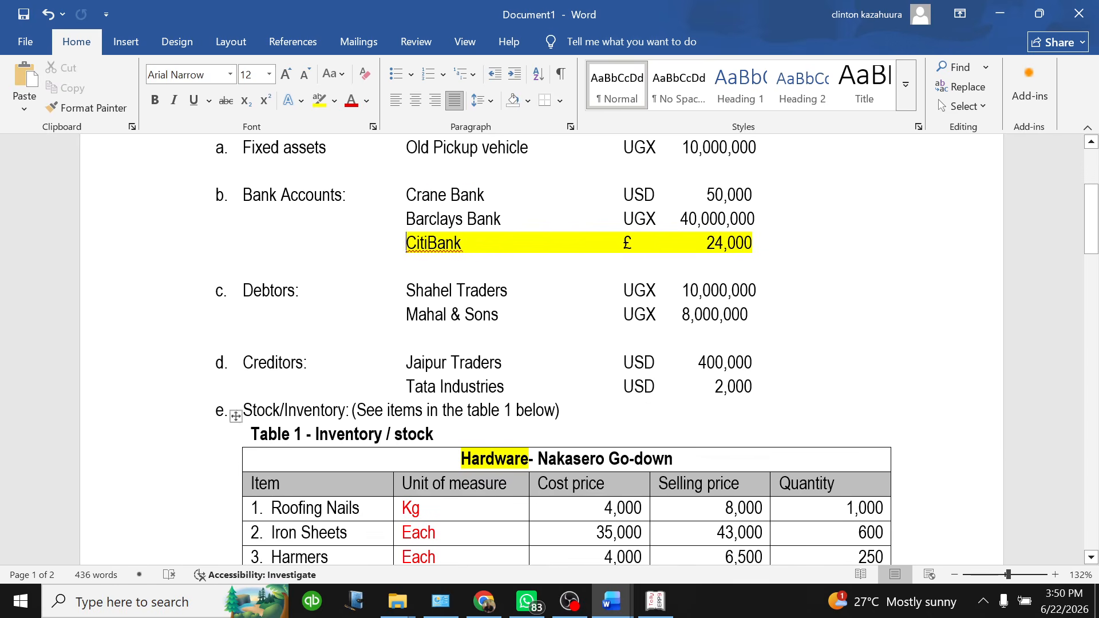
drag(753, 387, 406, 387)
click(469, 354)
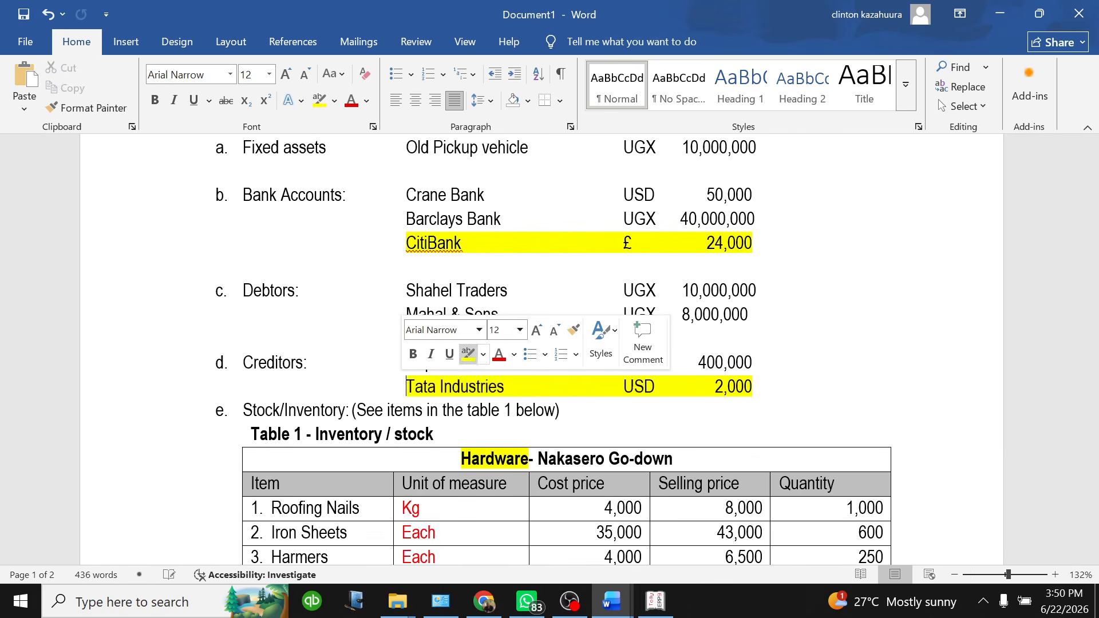
click(569, 387)
Highlight the exchange rate line in magenta
scroll(584, 395, down, 3)
scroll(584, 395, down, 6)
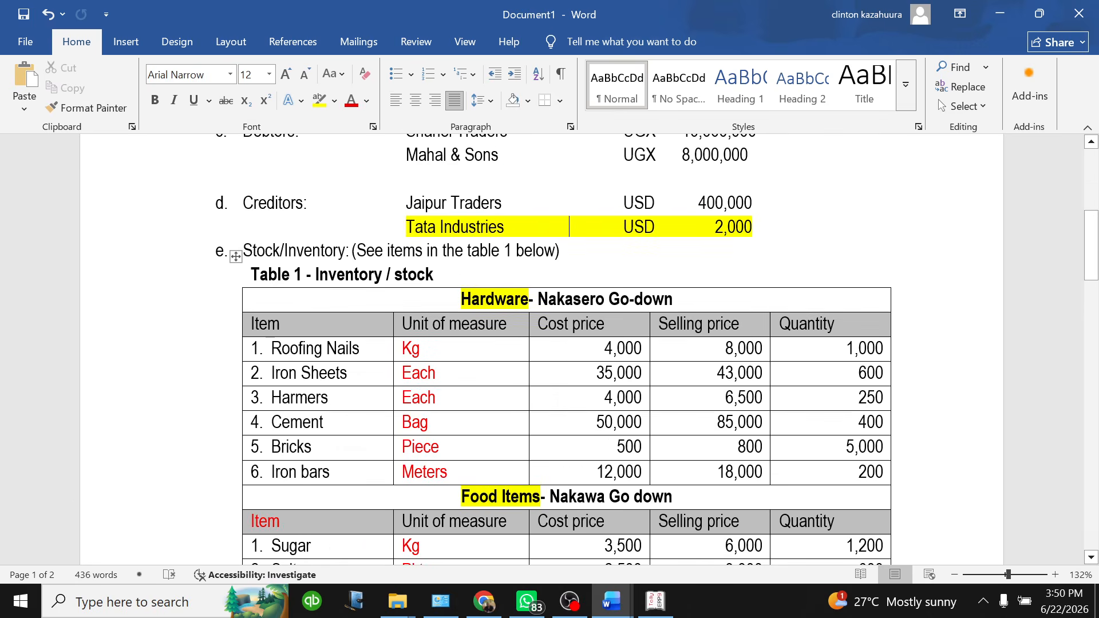
scroll(584, 395, down, 20)
scroll(584, 395, down, 4)
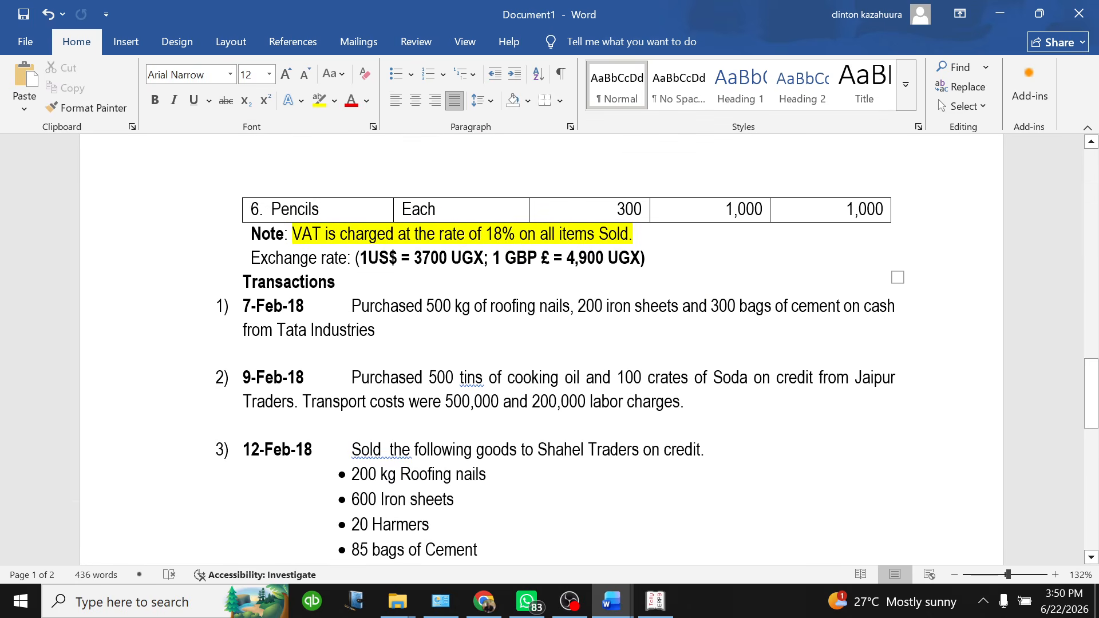
scroll(584, 396, up, 1)
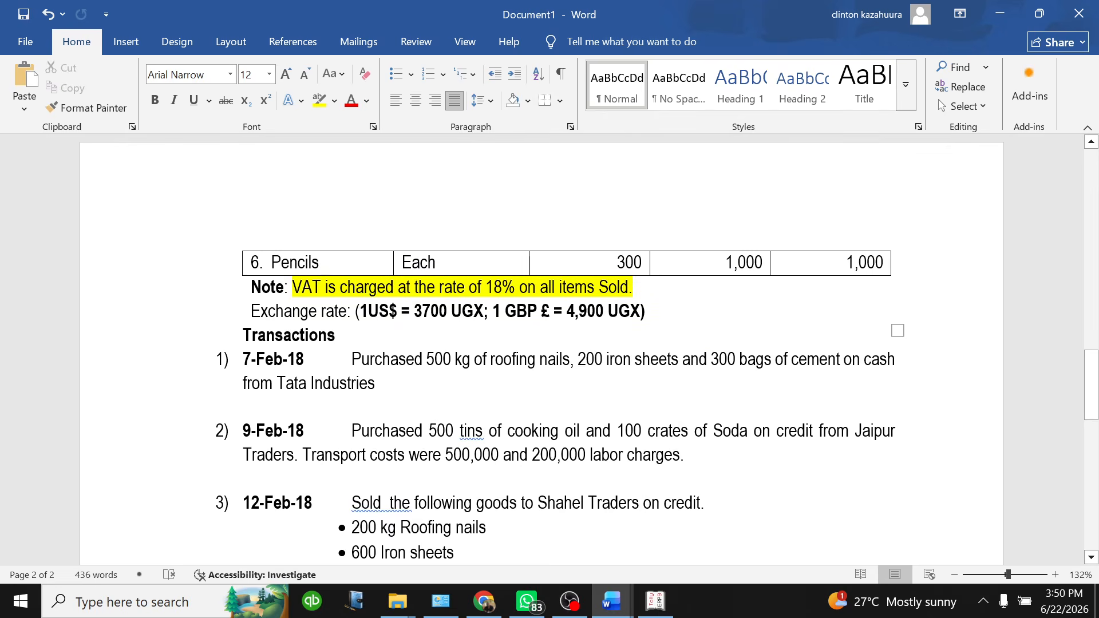
drag(646, 311, 250, 311)
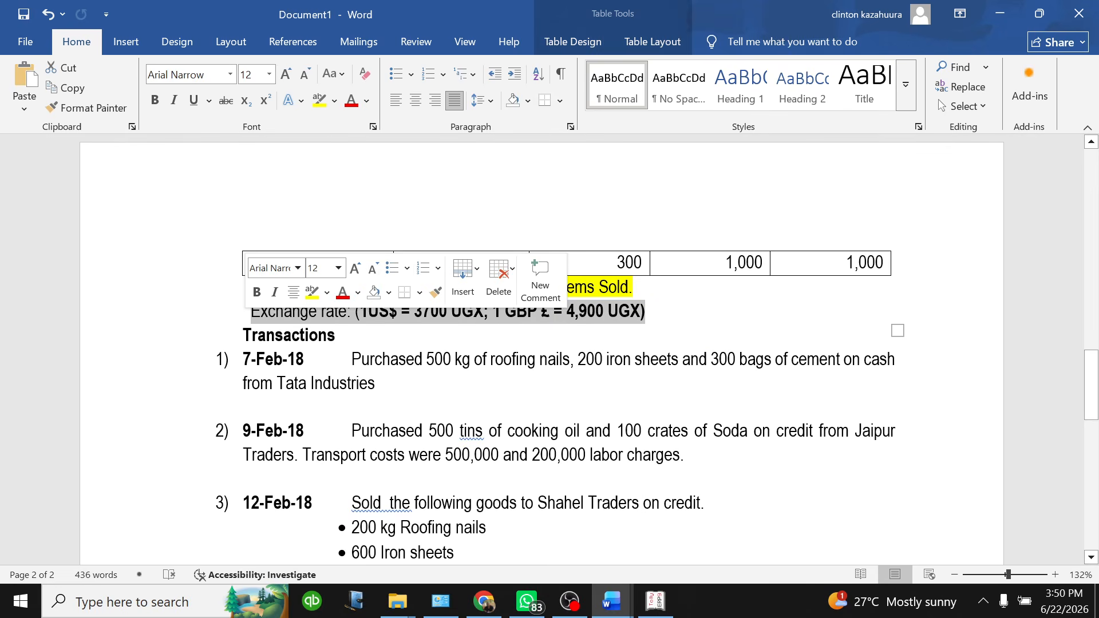
click(327, 292)
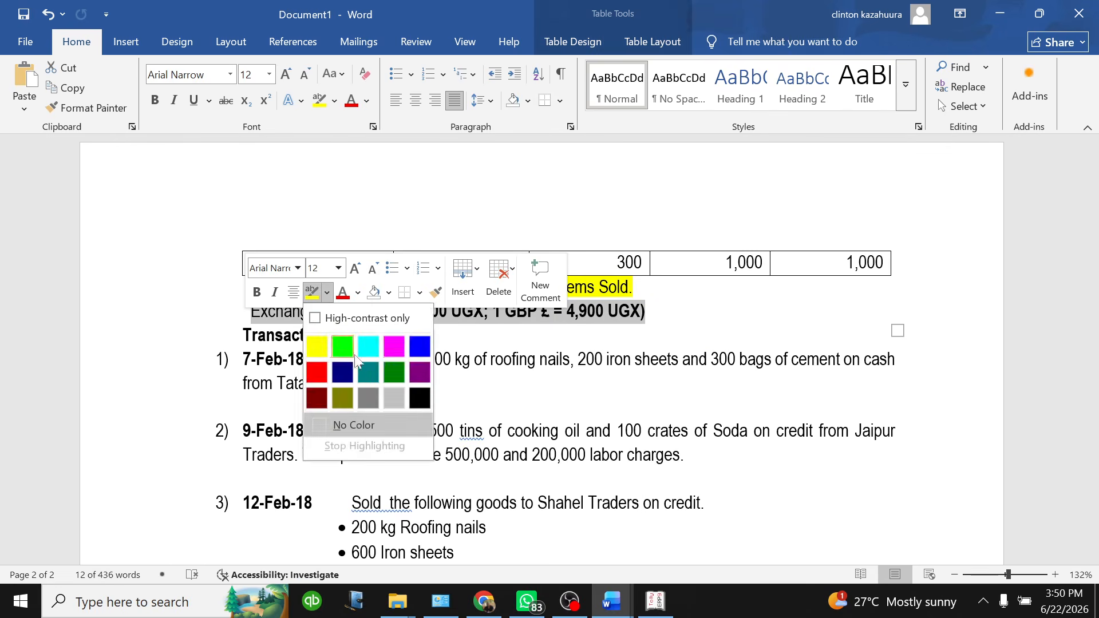
click(394, 341)
click(394, 338)
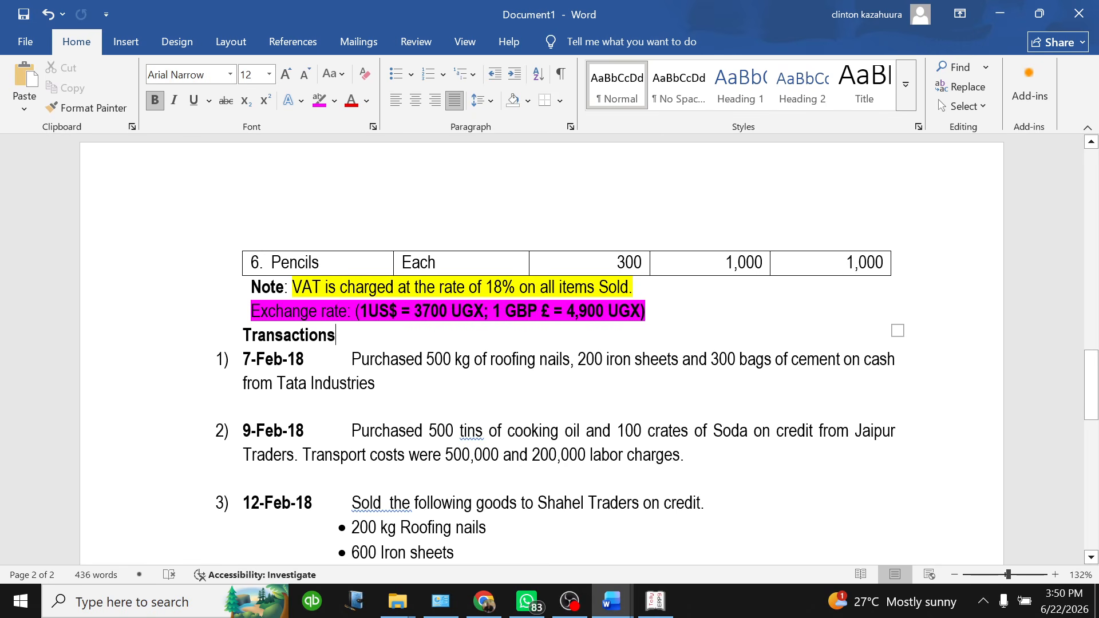
click(656, 601)
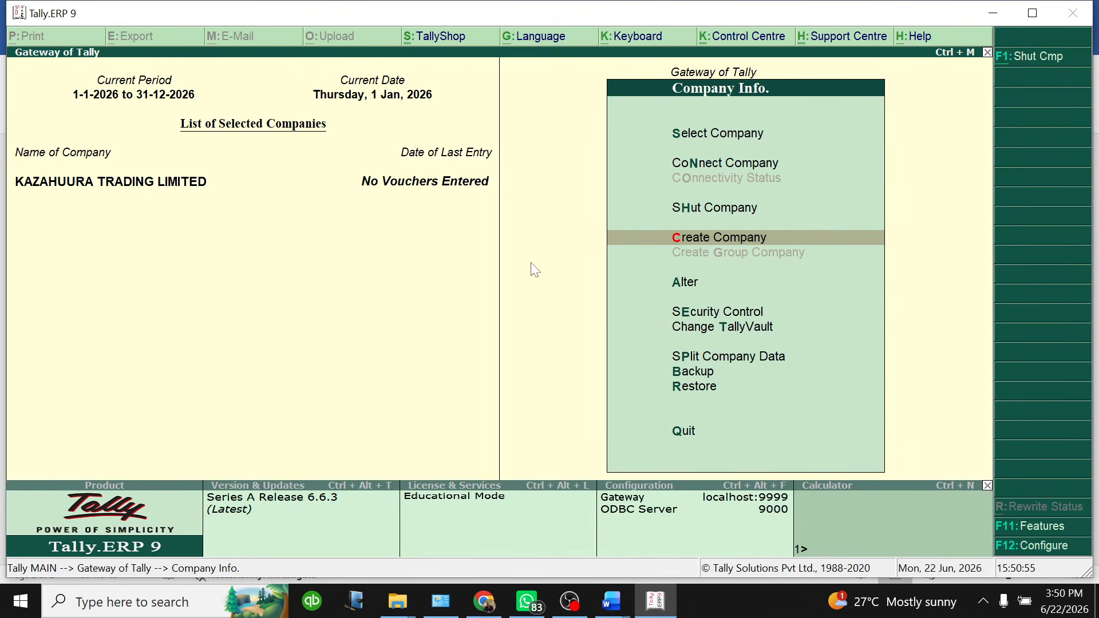
Set Enable multi-currency to Yes in the accounting features and save
click(1035, 528)
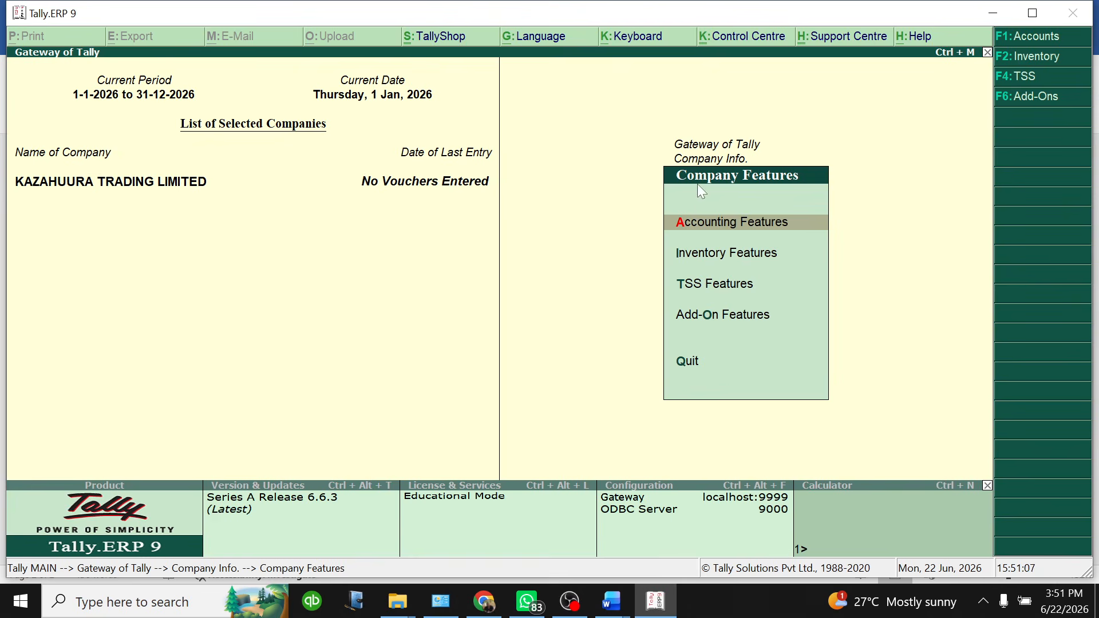
click(732, 226)
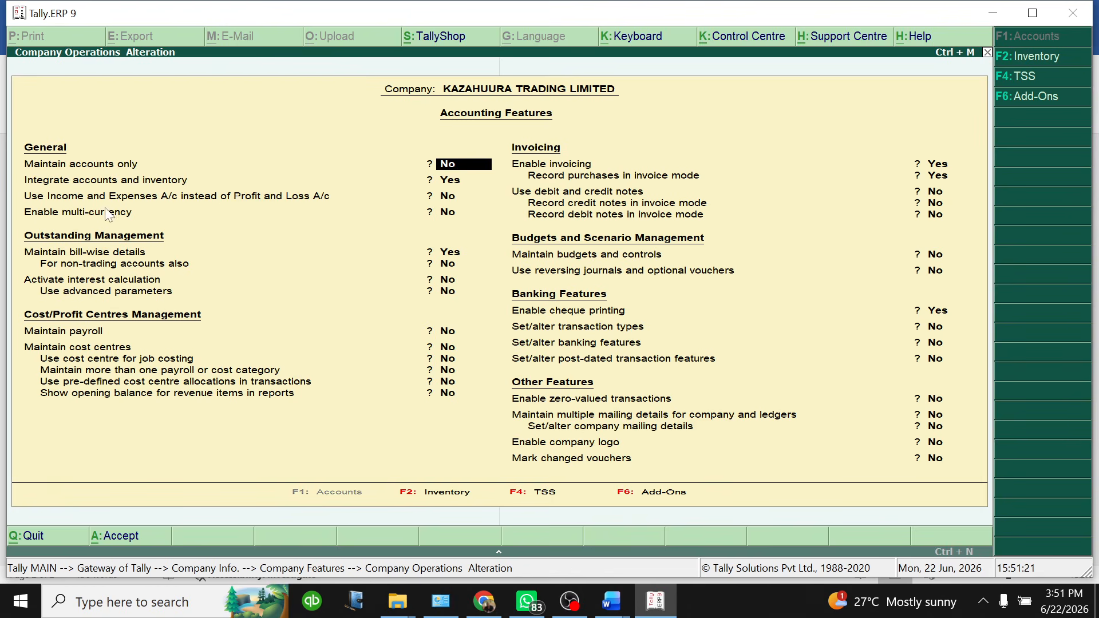
click(448, 215)
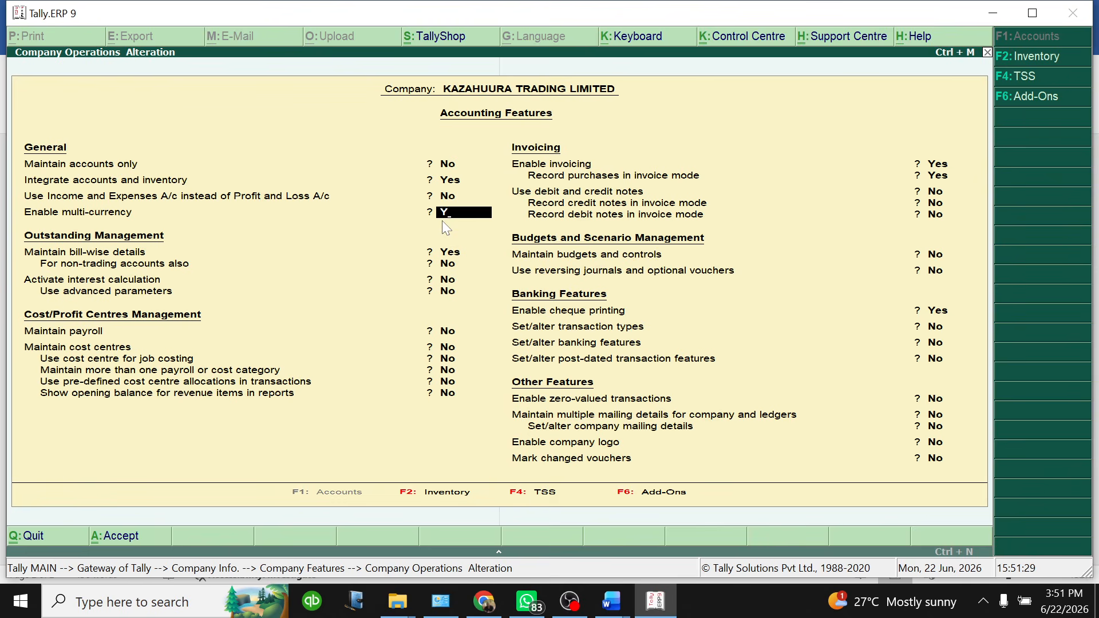
key(Return)
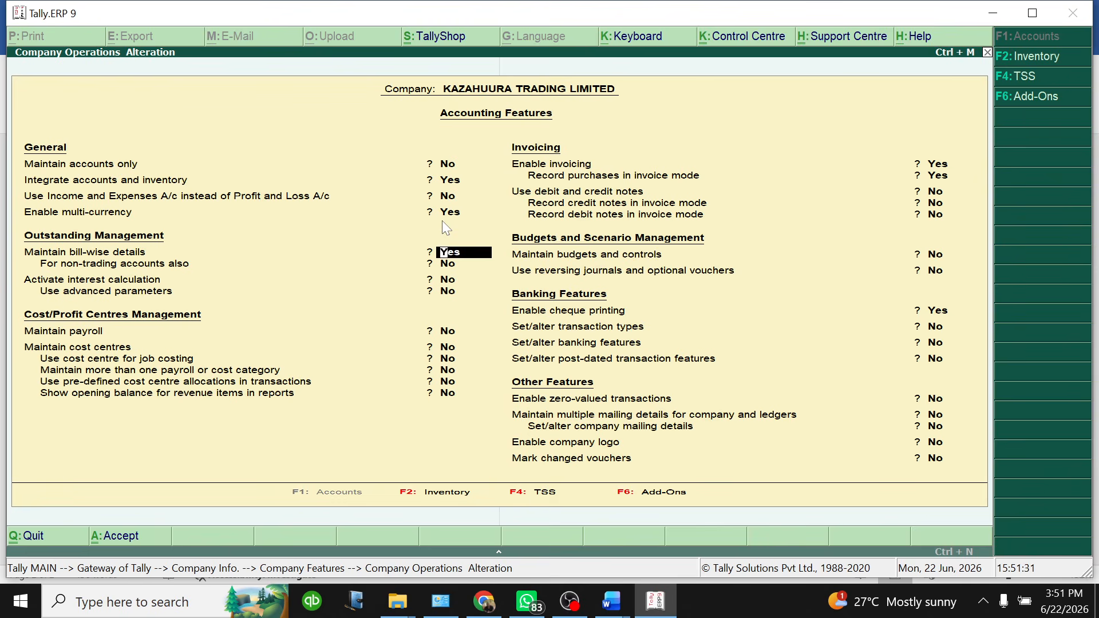
key(Return)
key(Return)
key(Return)
key(Return)
key(Return)
key(Return)
key(Return)
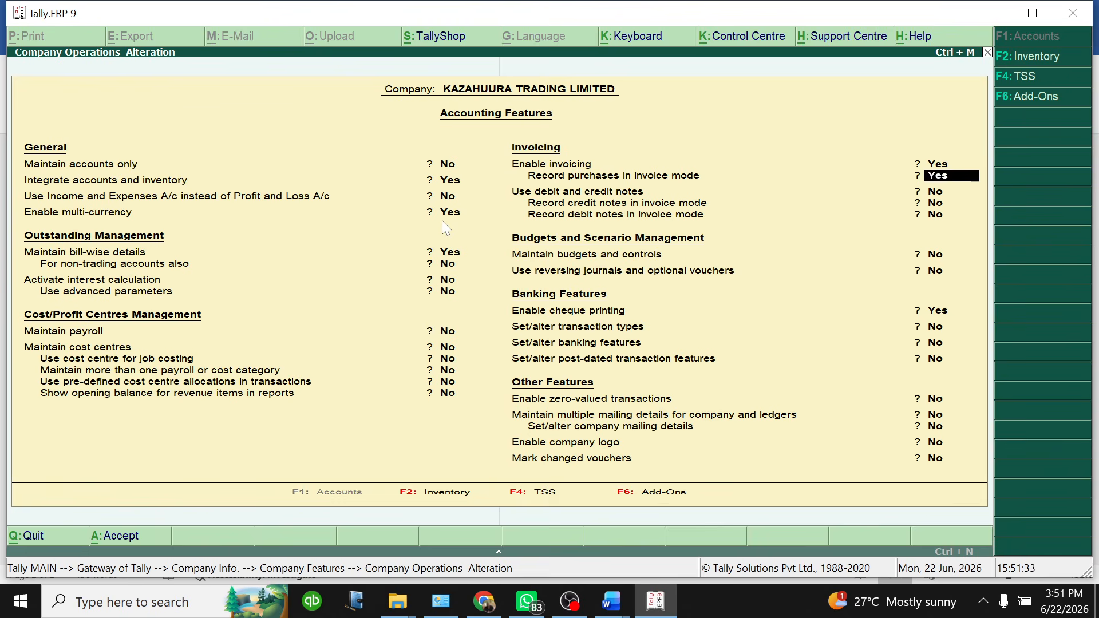
key(Return)
key(Return)
key(Return)
key(Return)
key(Return)
key(Return)
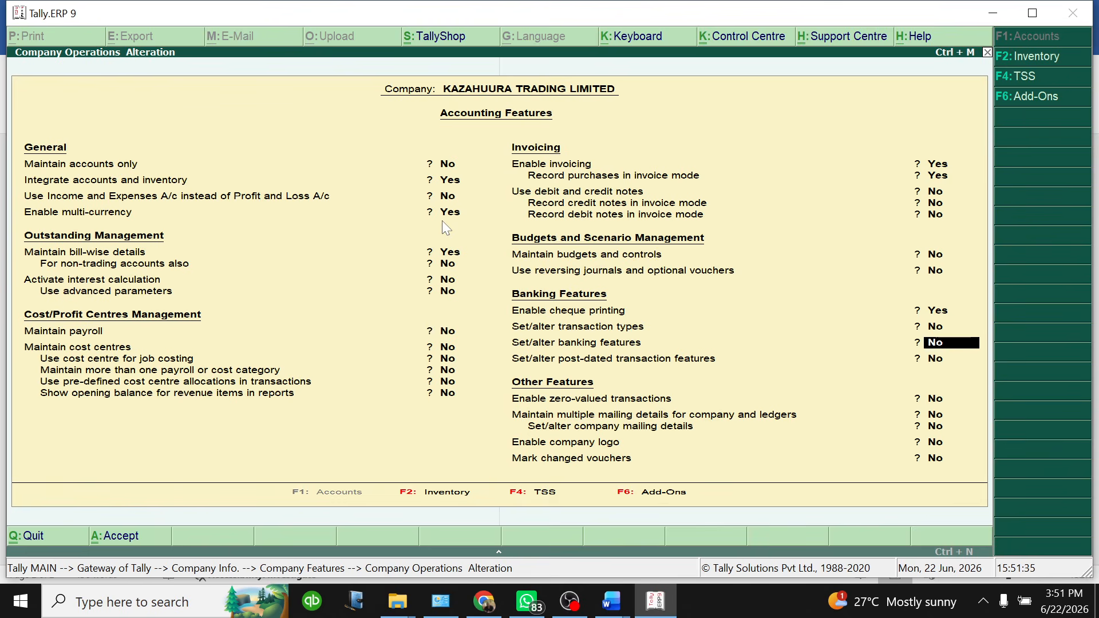
key(Return)
key(Return)
key(Return)
key(Return)
key(Return)
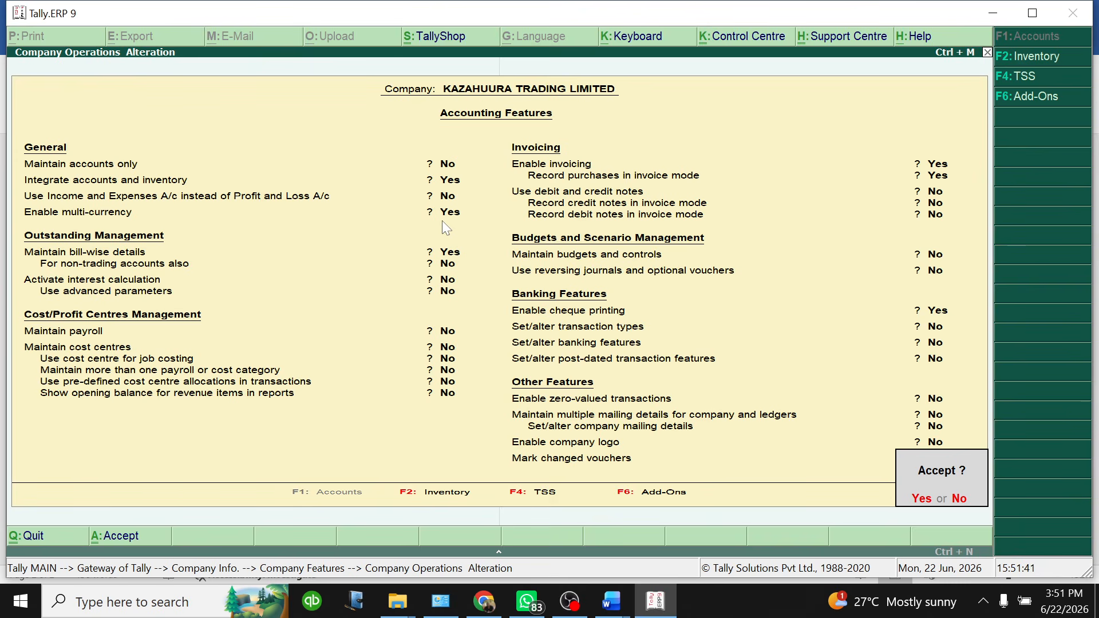
key(Return)
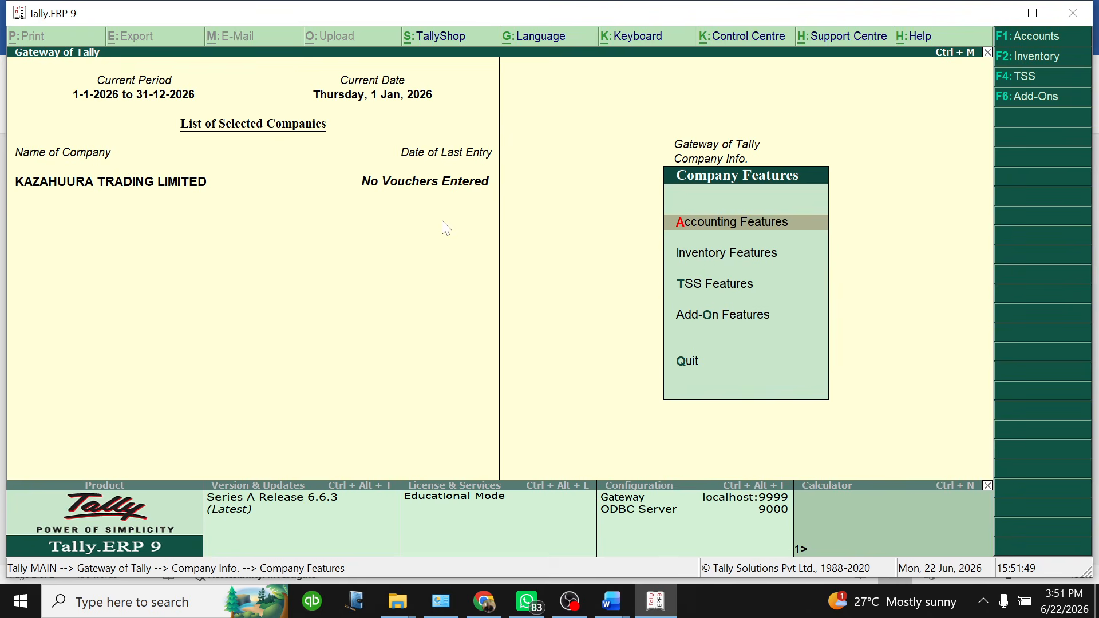
Reopen the accounting features, confirm multi-currency is Yes, and accept again
click(696, 223)
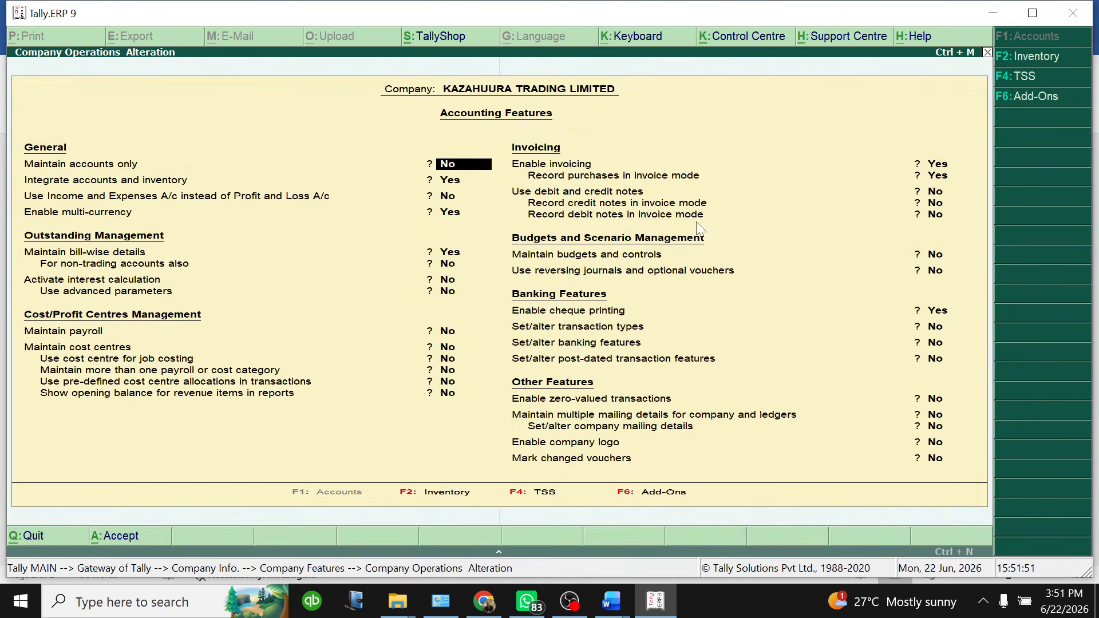
key(Return)
key(Return)
key(Return)
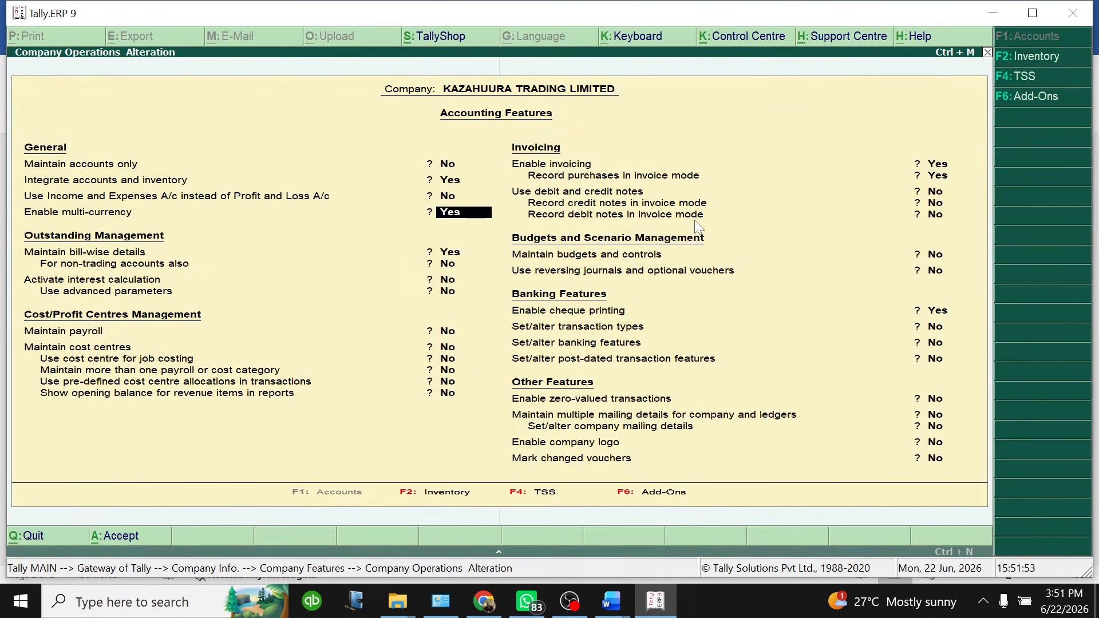
key(Return)
key(Up)
key(Down)
key(Down)
key(Down)
key(Down)
key(Down)
key(Down)
key(Down)
key(Down)
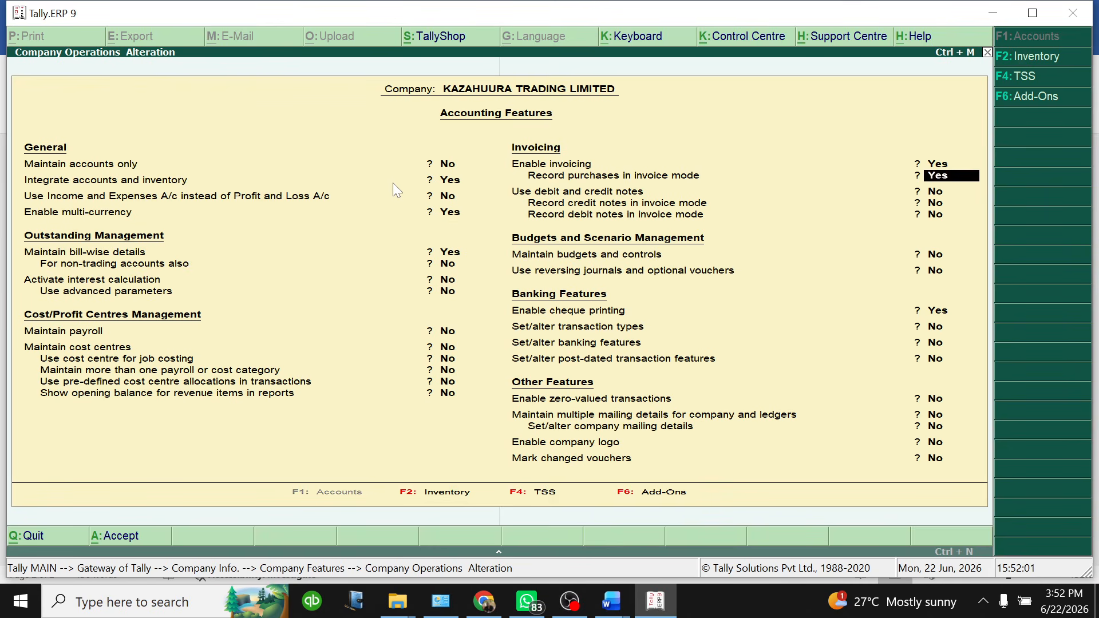
key(Down)
key(Down)
key(Down)
key(Down)
key(Down)
key(Down)
key(Down)
key(Down)
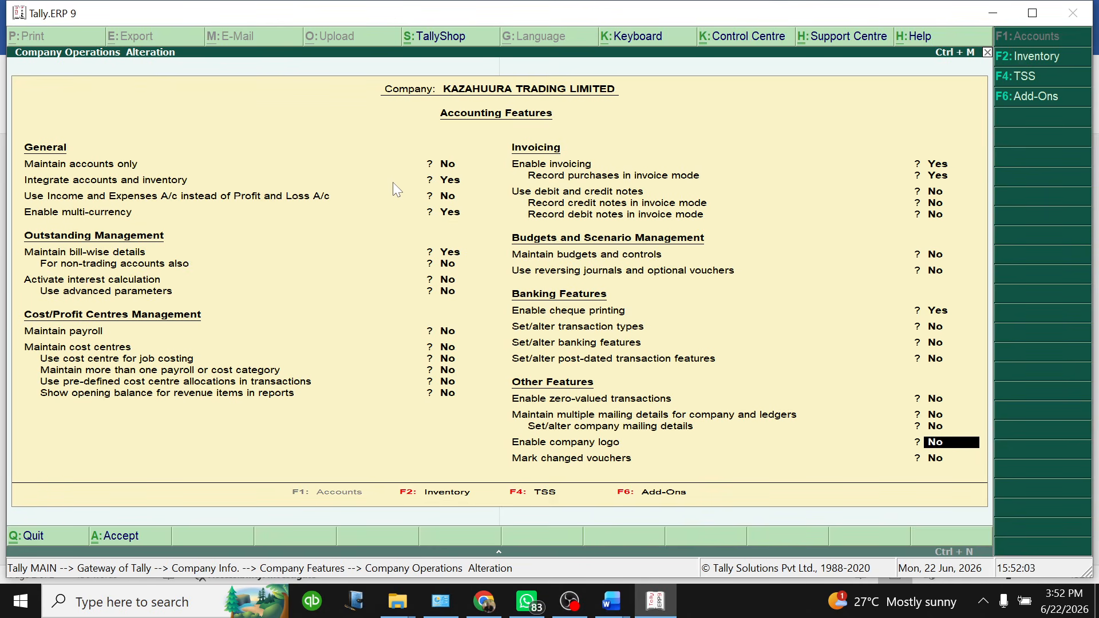
key(Return)
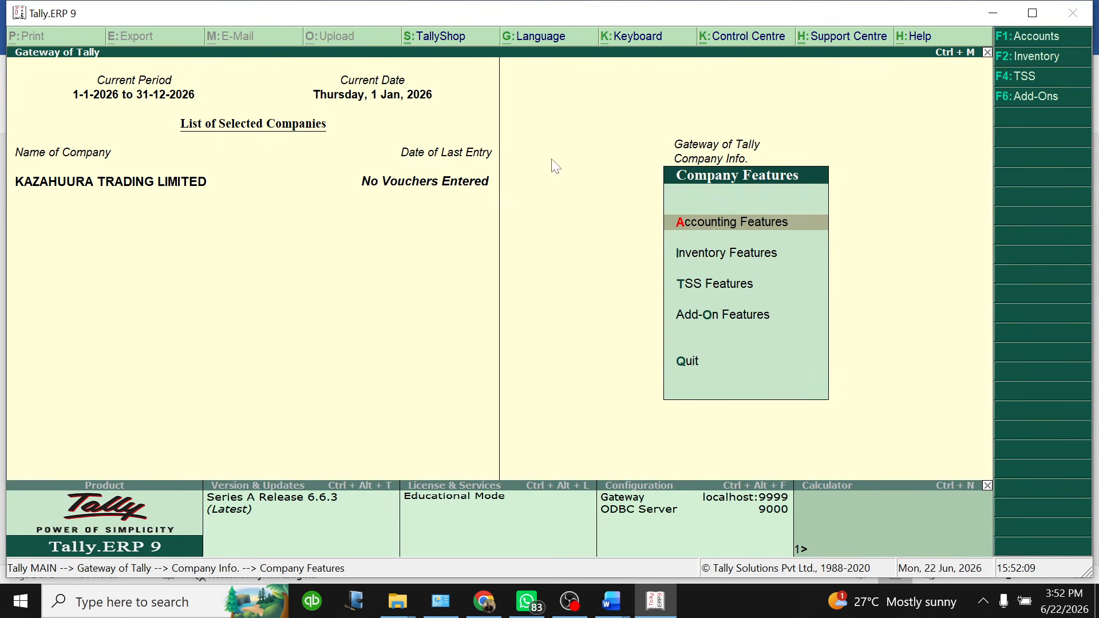
Load the vault-protected Sagham Tarders company by entering its TallyVault password
key(Escape)
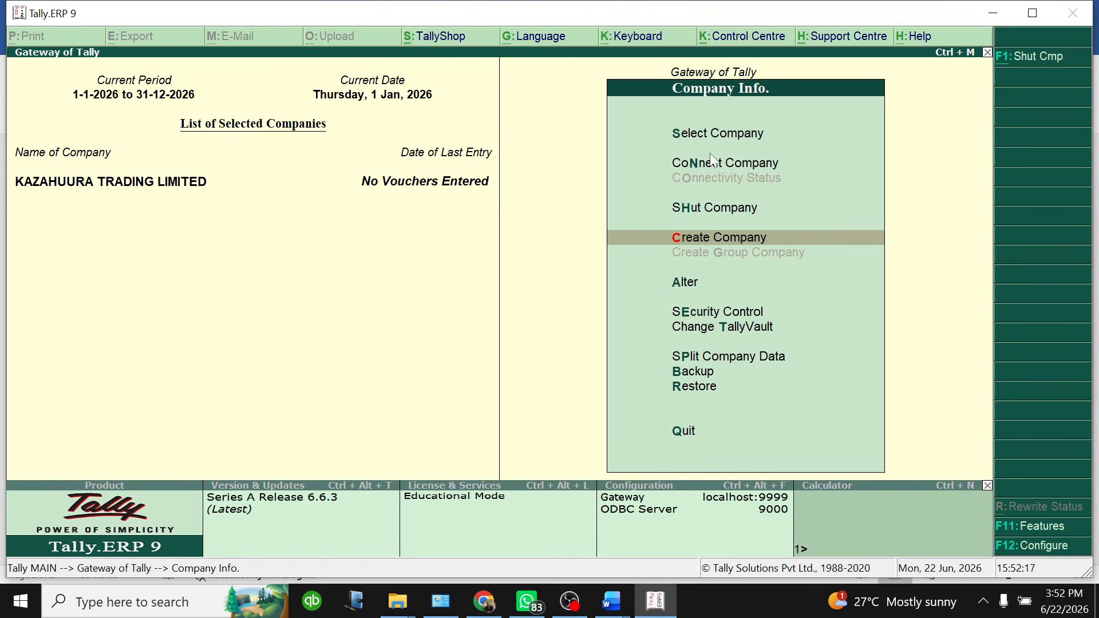
click(714, 133)
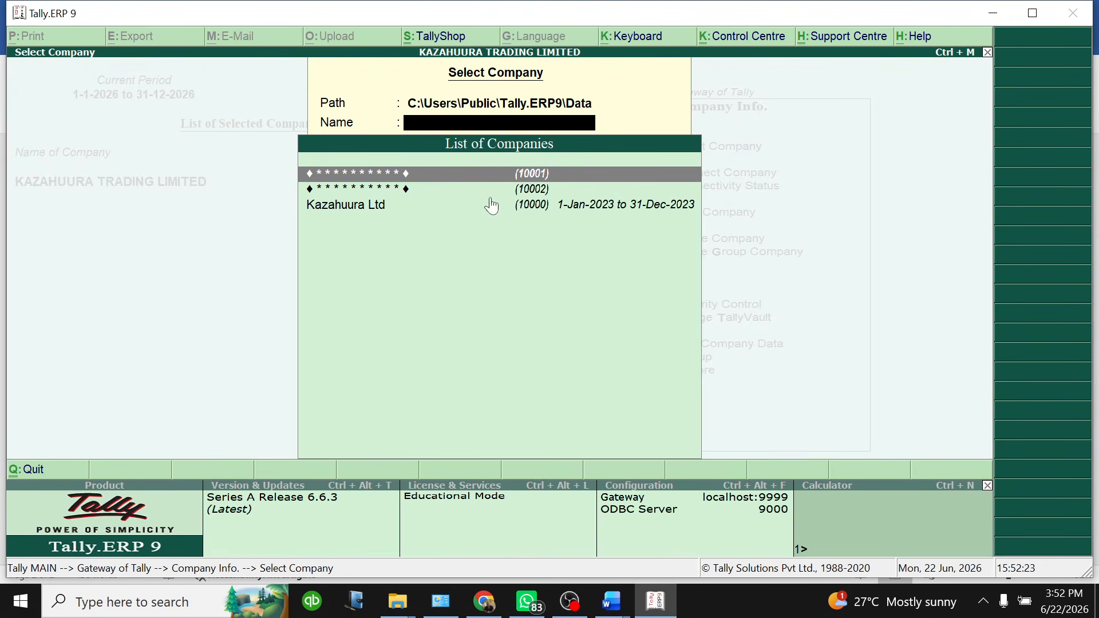
click(438, 176)
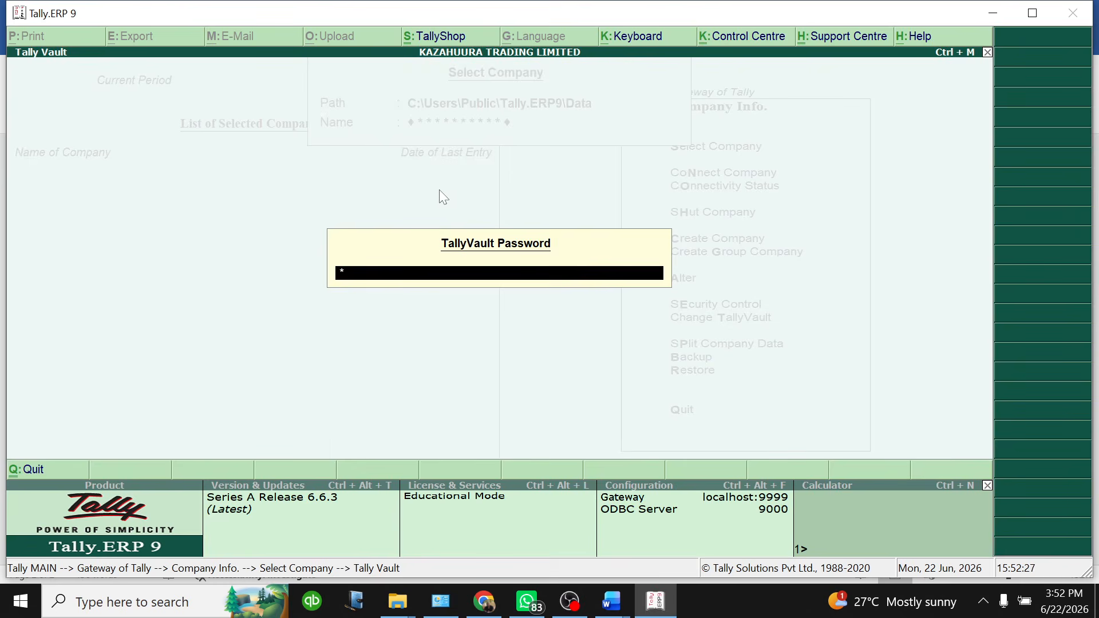
text(*******)
key(Return)
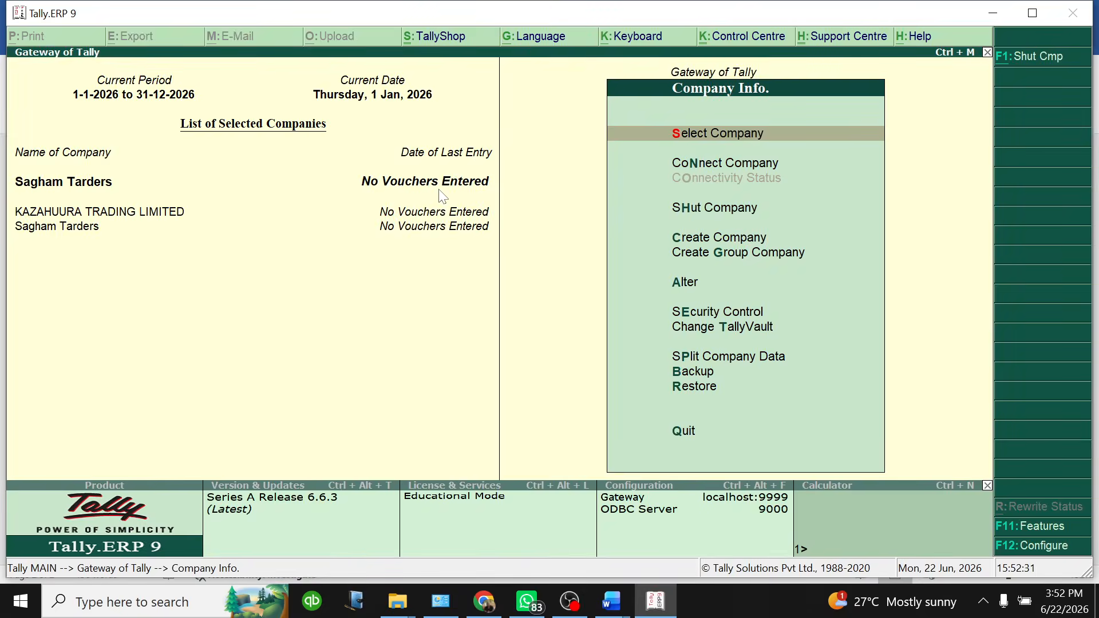
Keep KAZAHUURA TRADING LIMITED as the current company
click(124, 221)
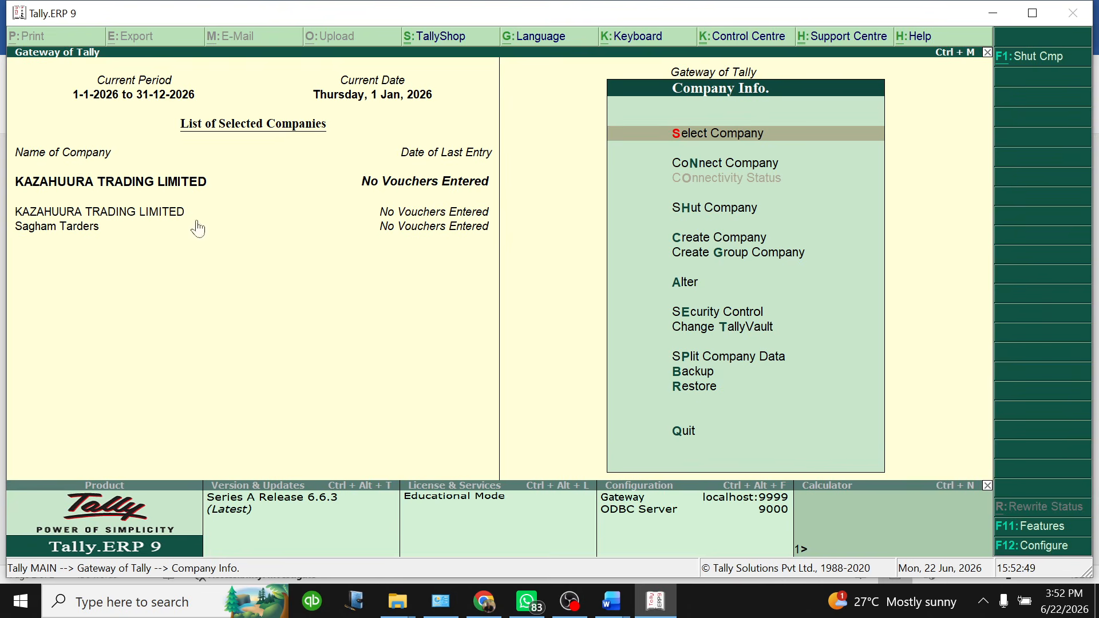
click(162, 183)
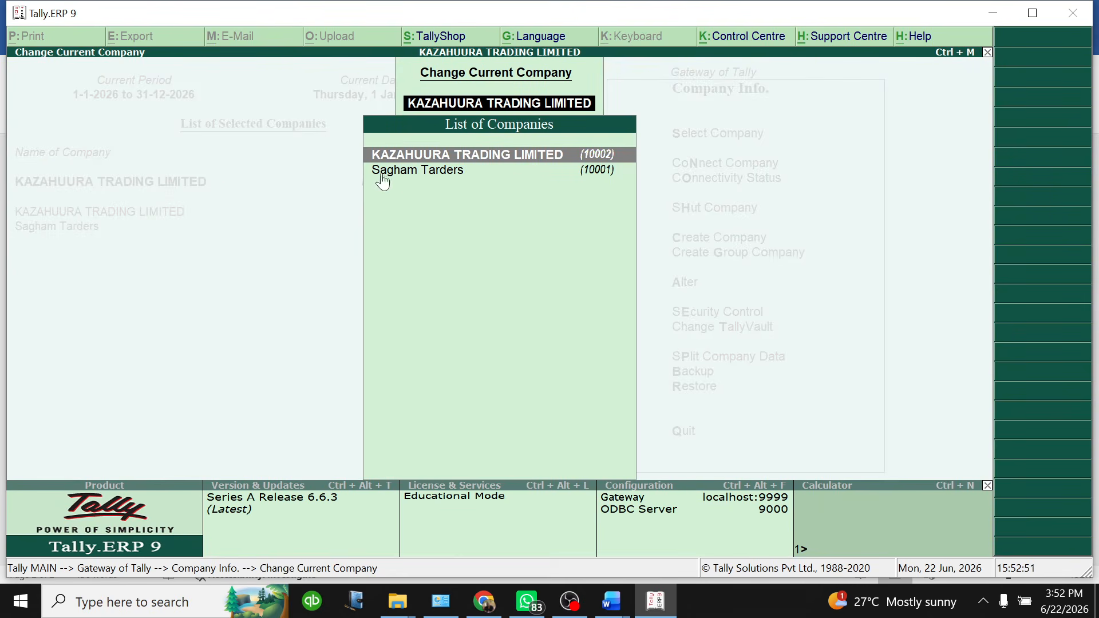
click(492, 154)
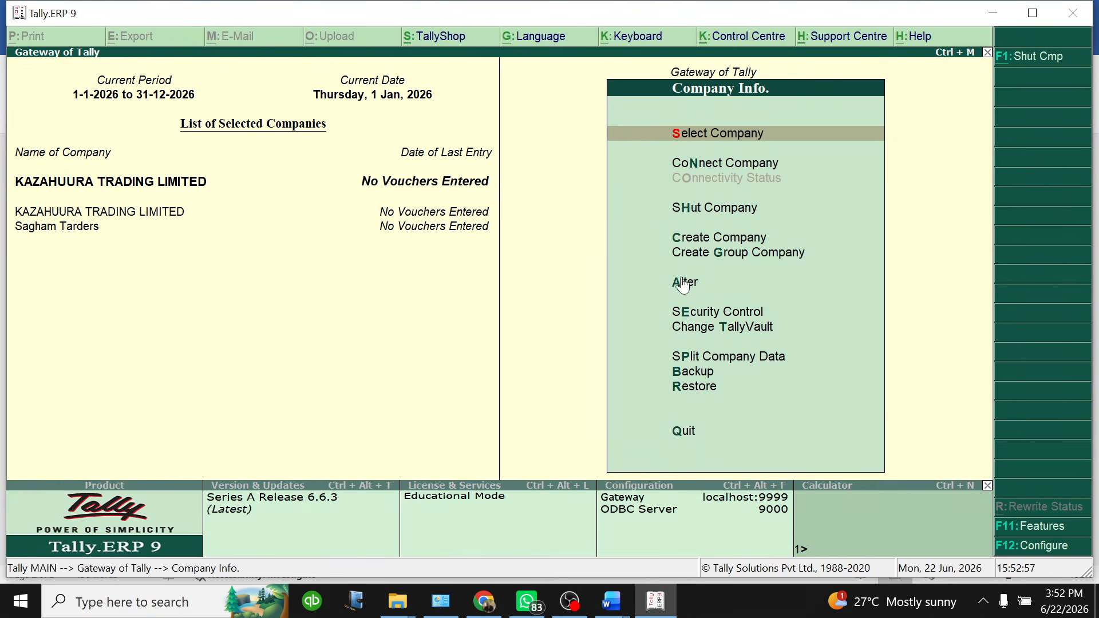
Go from the Gateway of Tally to Accounts Info. and open its Currencies menu
key(Escape)
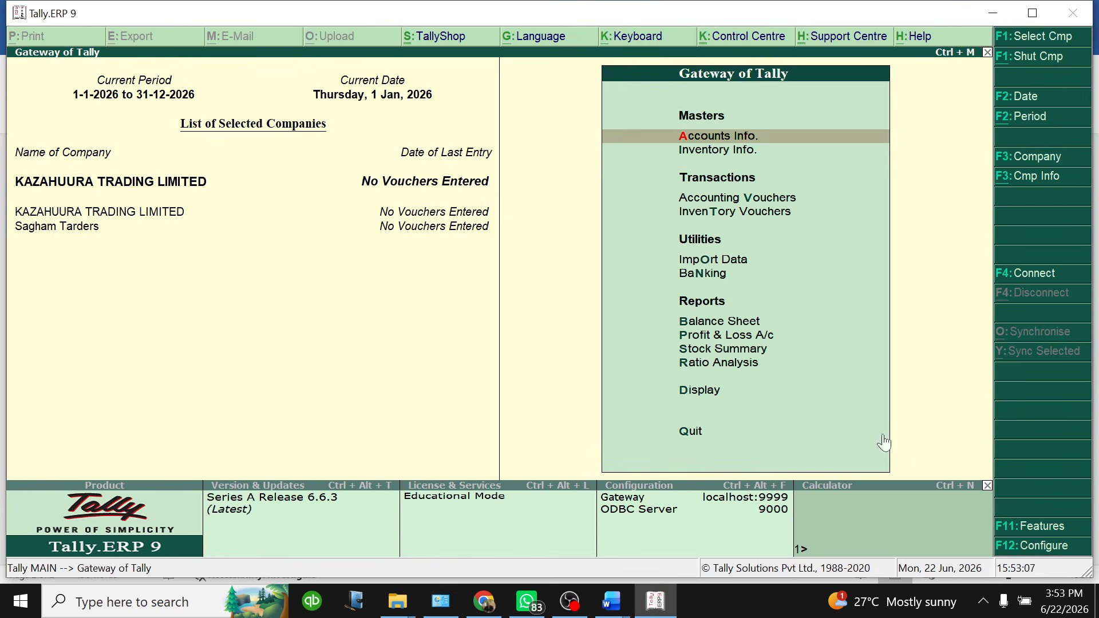
click(726, 140)
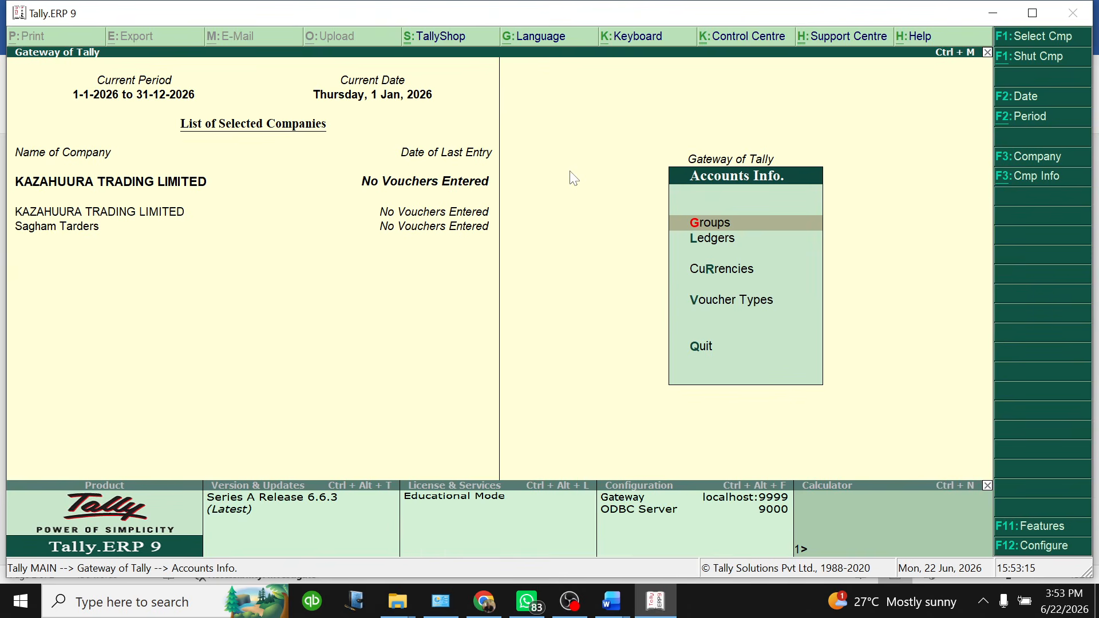
key(Escape)
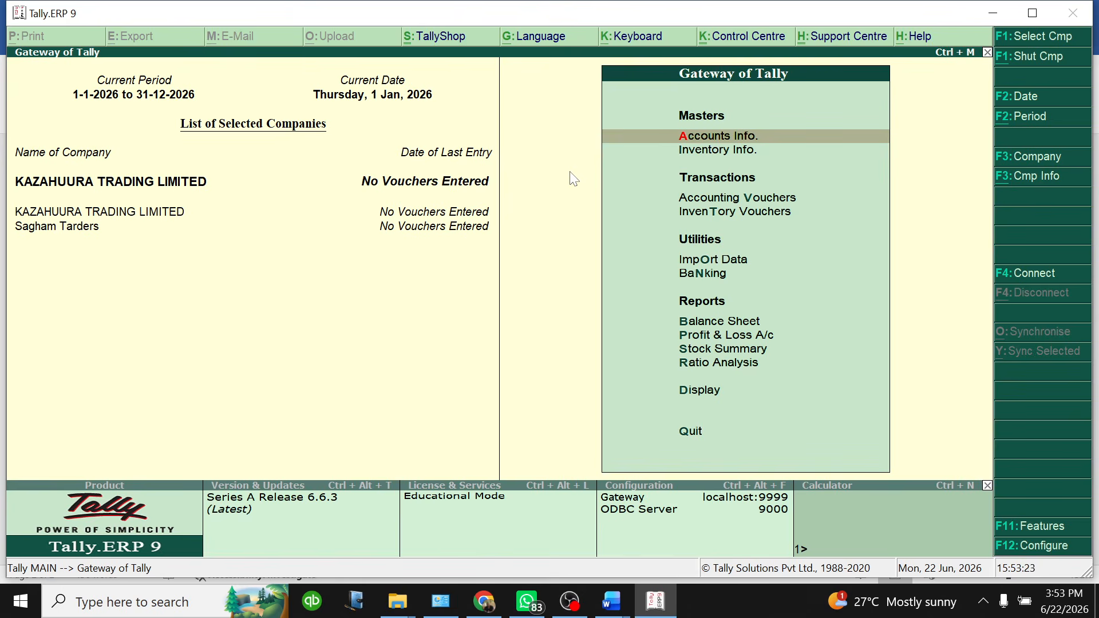
click(719, 142)
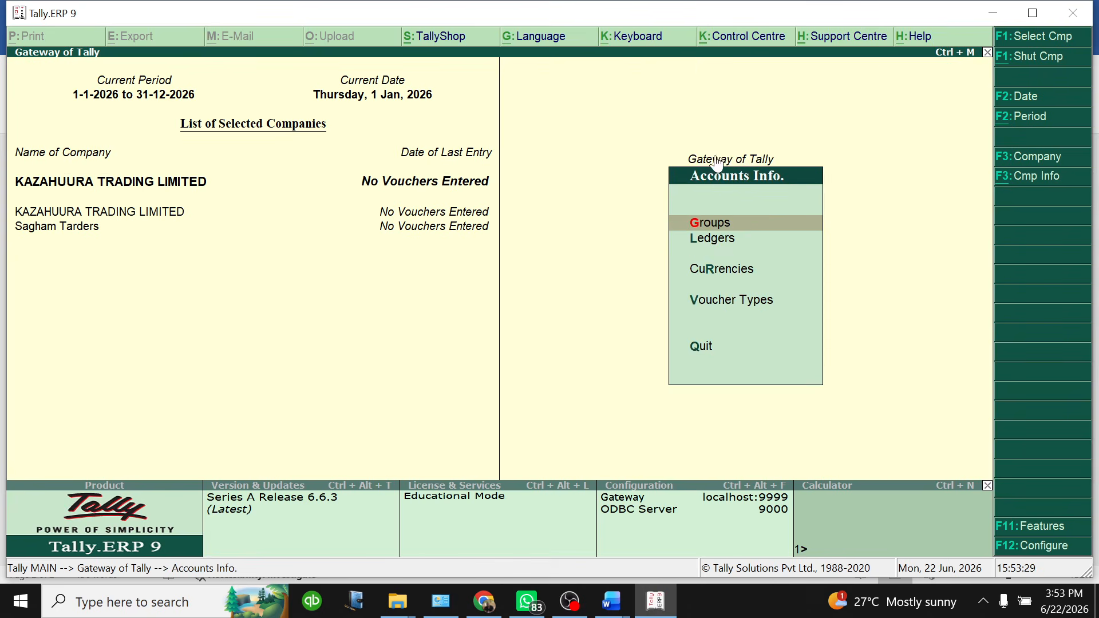
click(719, 269)
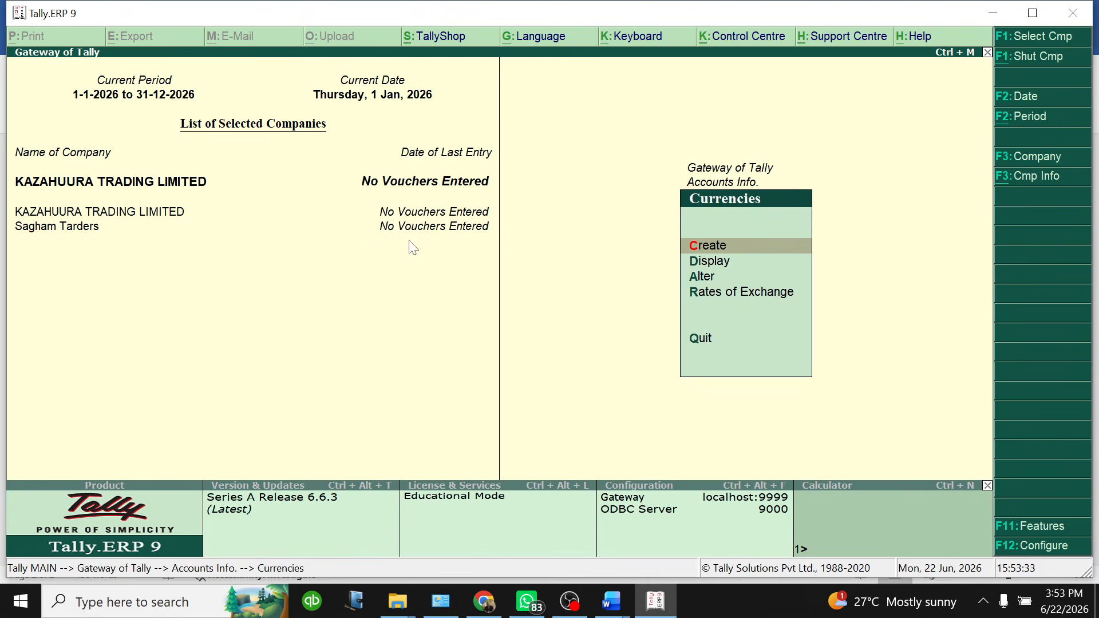
Create a new currency with symbol $ and formal name USD
click(724, 248)
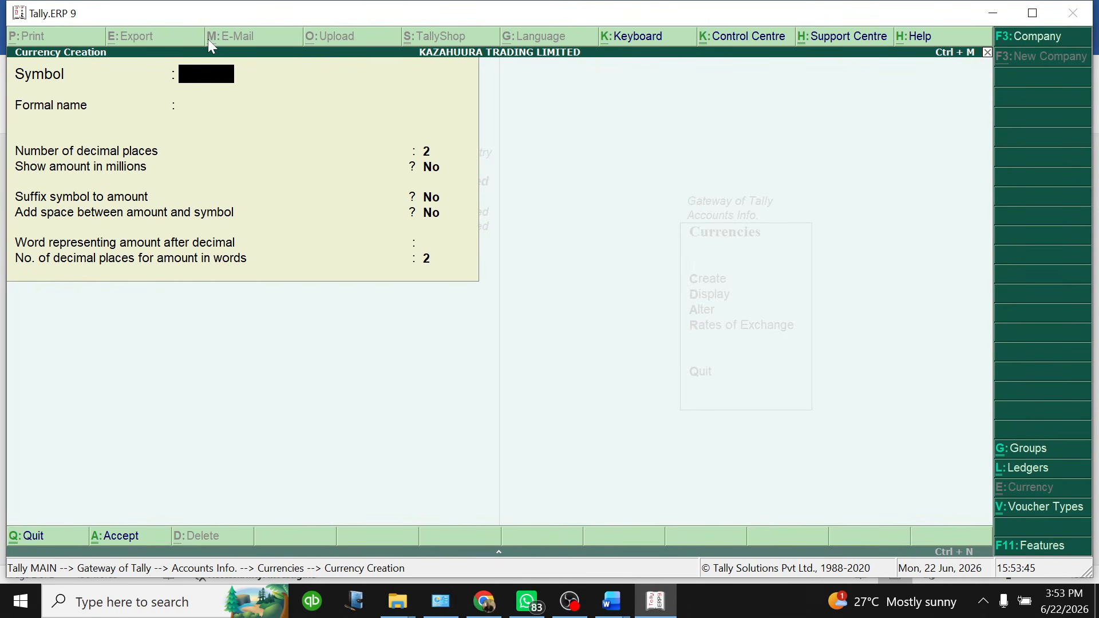
text($)
click(191, 104)
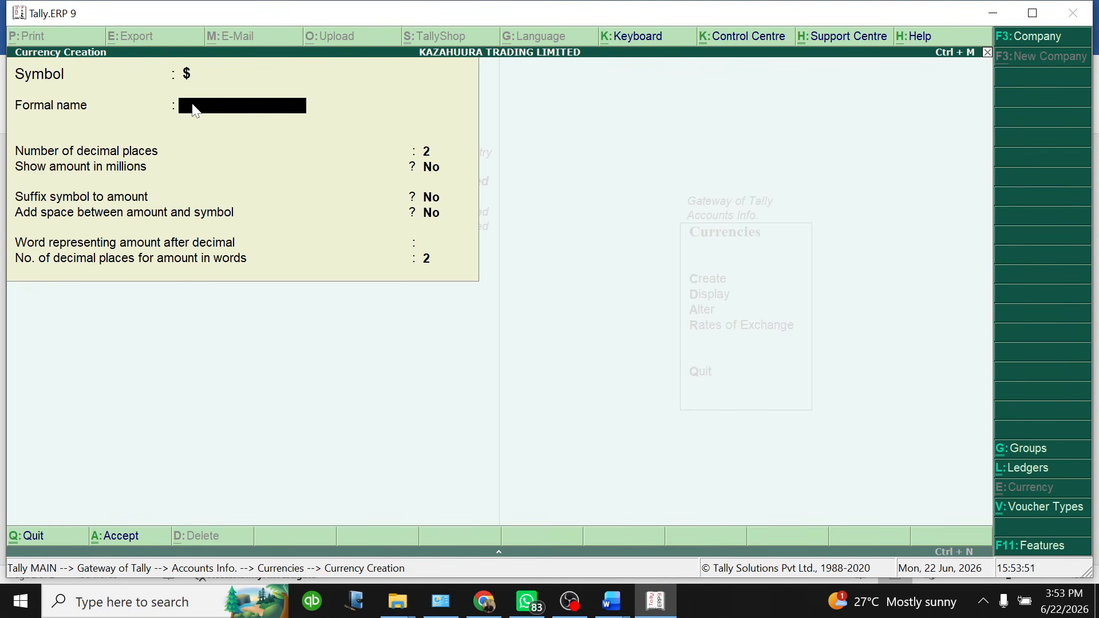
text(USD)
key(Return)
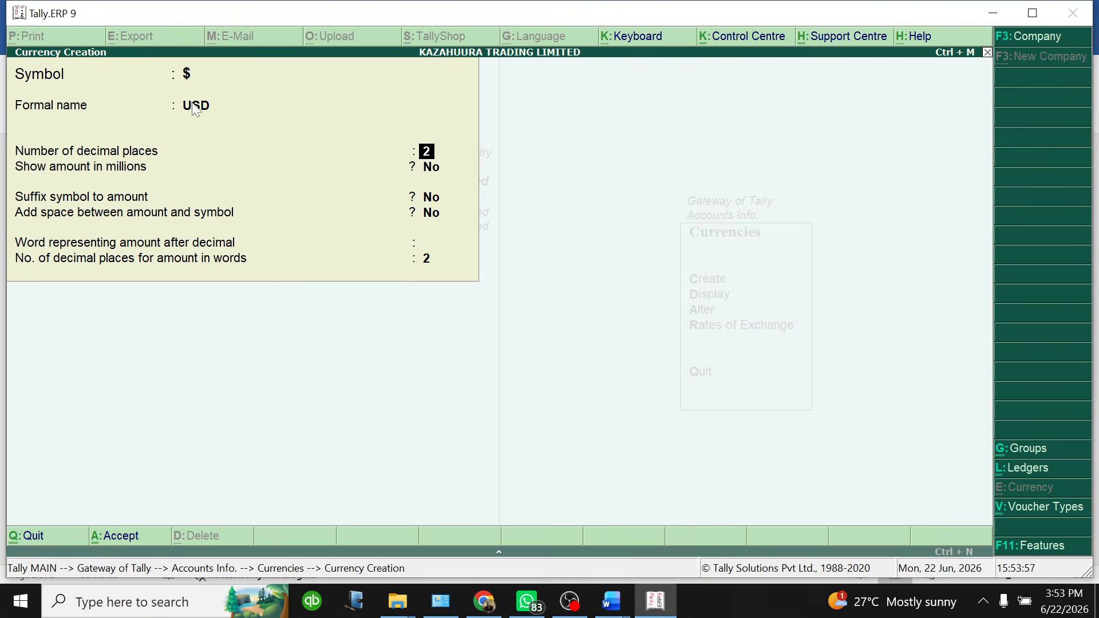
Set 0 decimals, millions display, a spaced suffix symbol and 0 word decimals, then save USD
text(0)
key(Return)
text(Y)
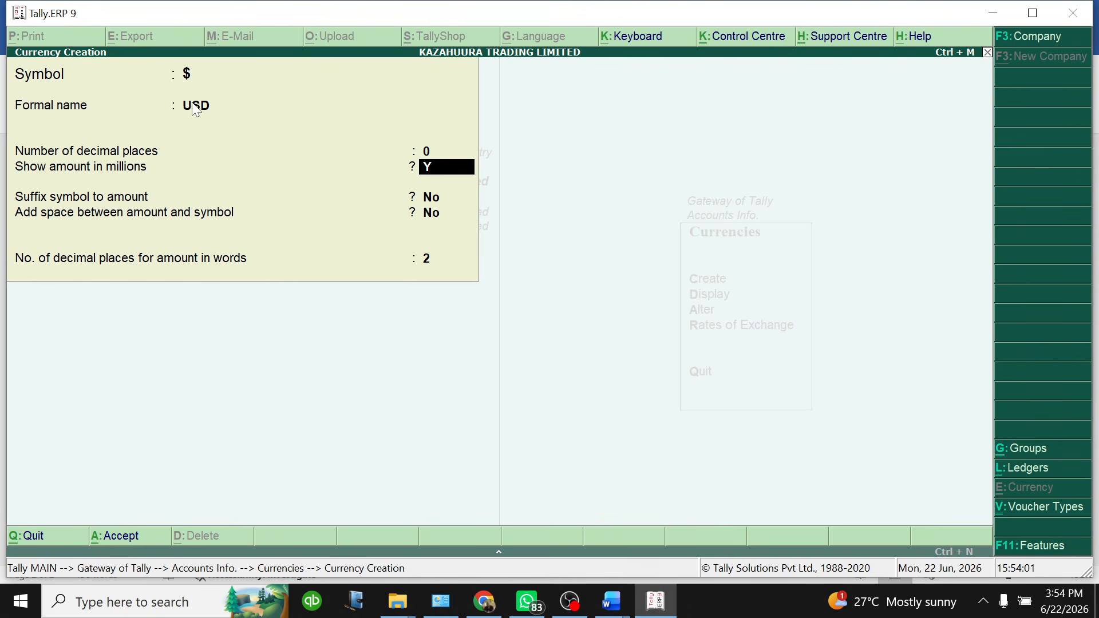
key(Return)
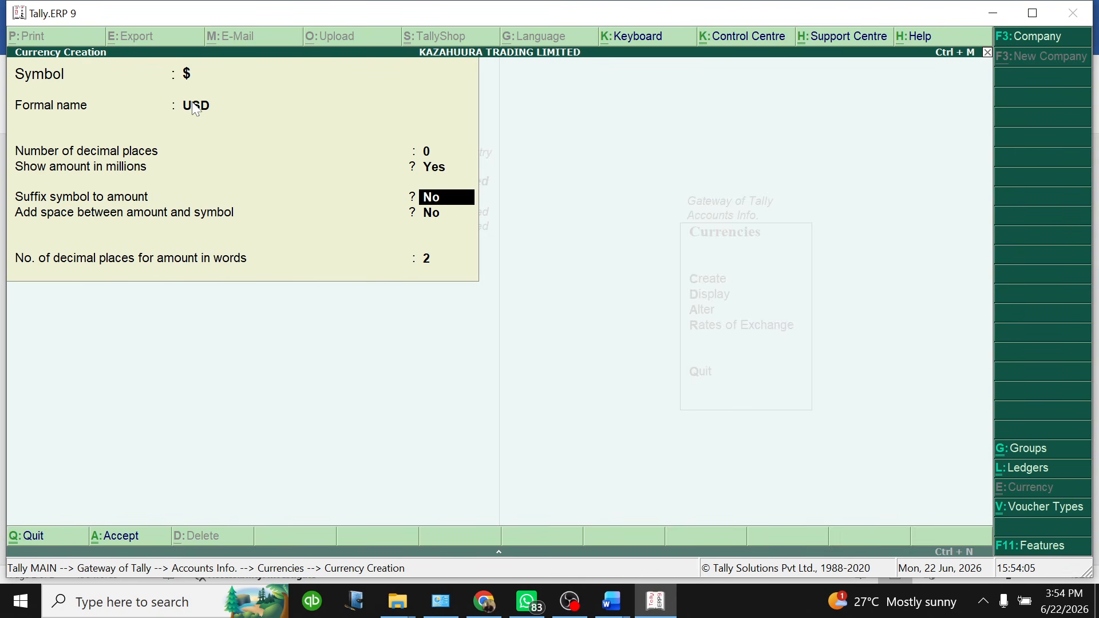
text(y)
key(Return)
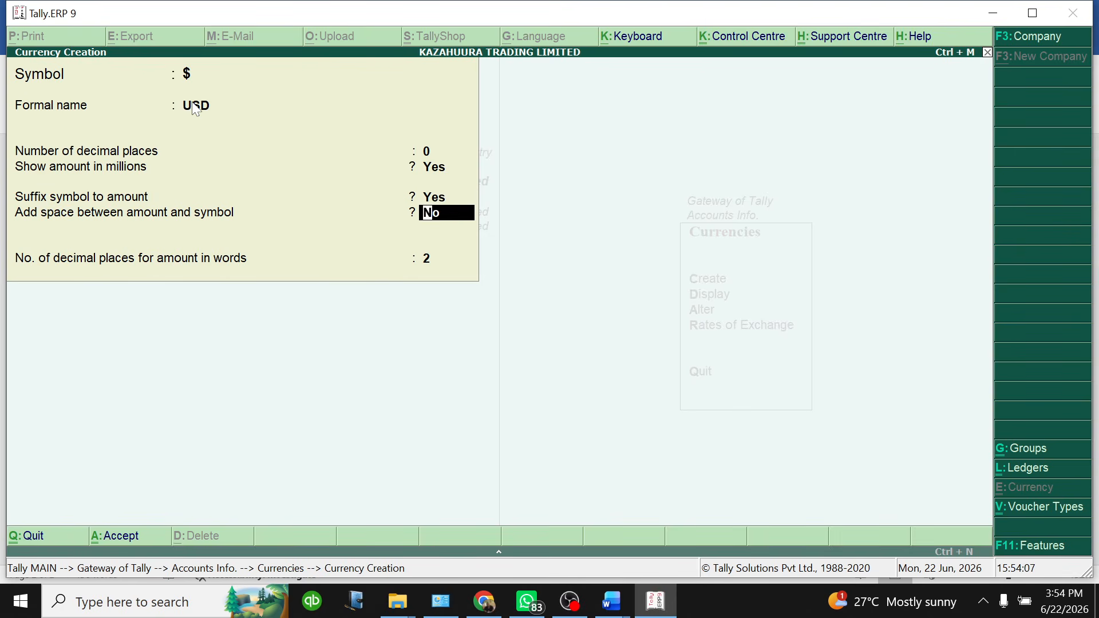
text(y)
key(Return)
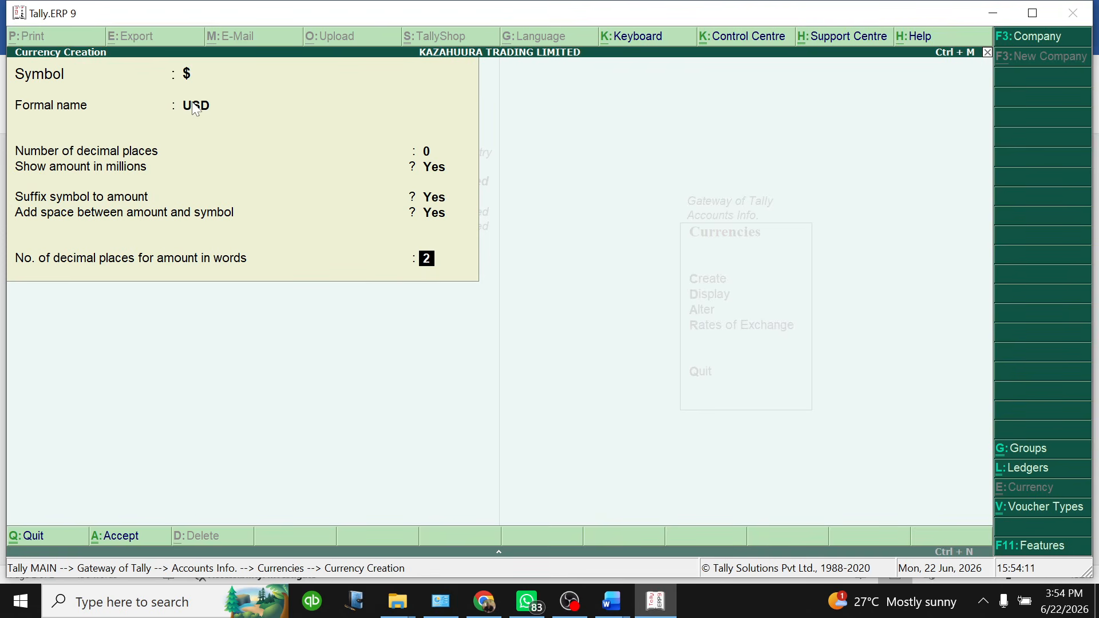
text(0)
key(Return)
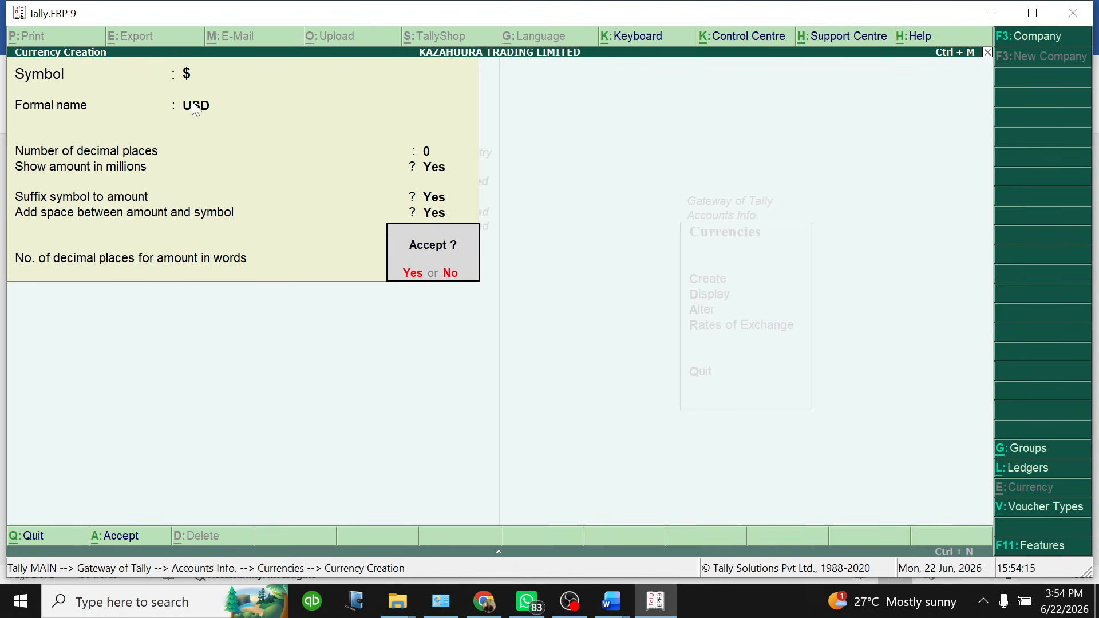
key(Return)
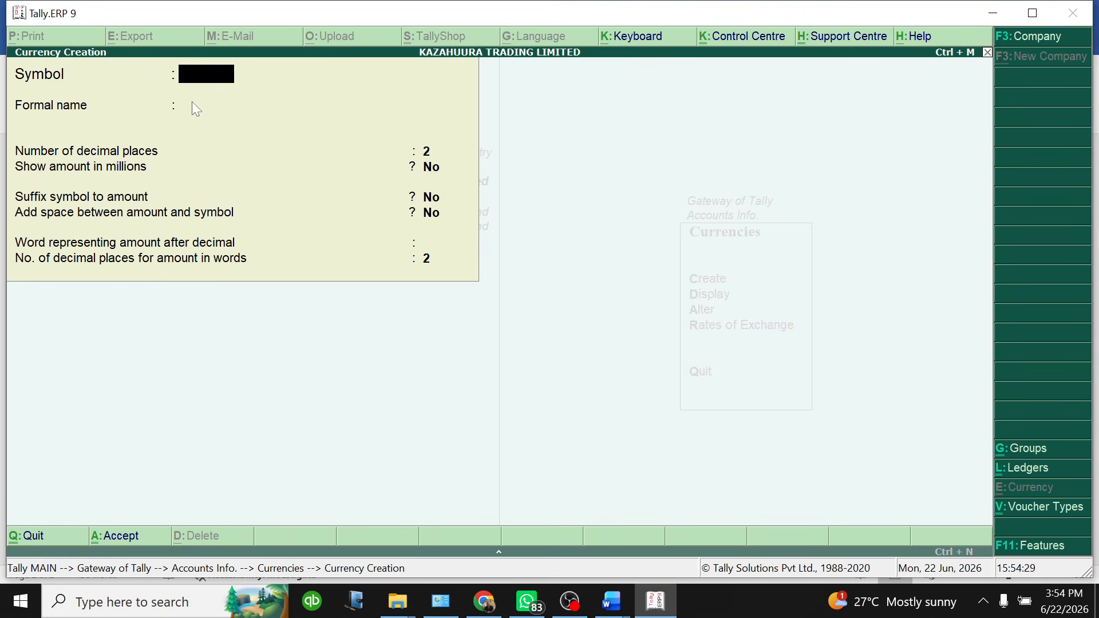
Enter GBP as the new currency's symbol using the Windows On-Screen Keyboard
click(20, 602)
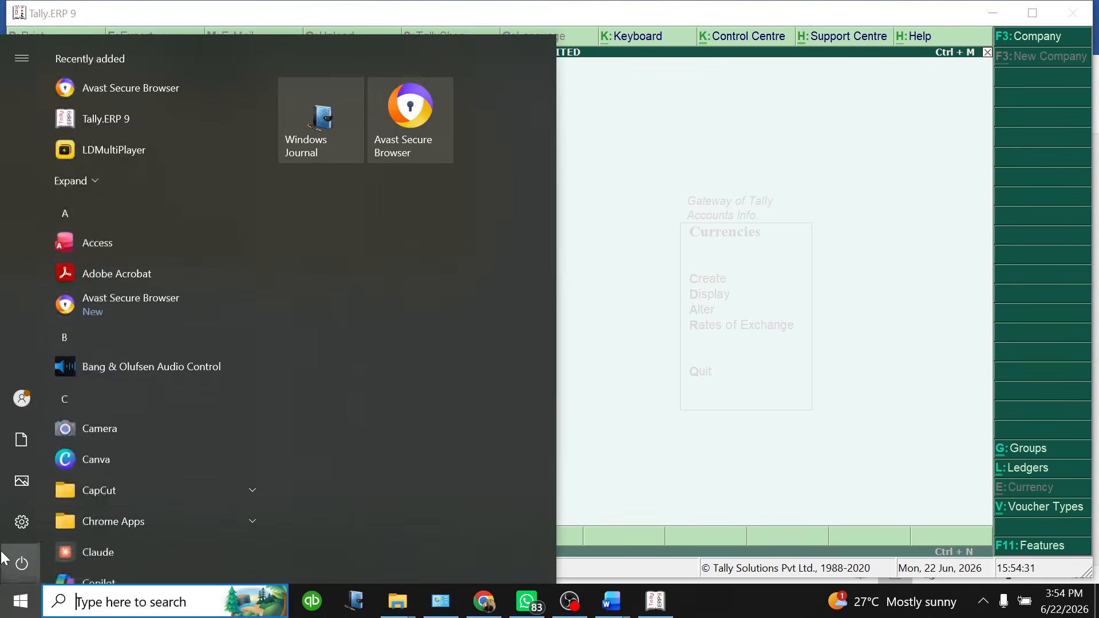
text(oNSCRE)
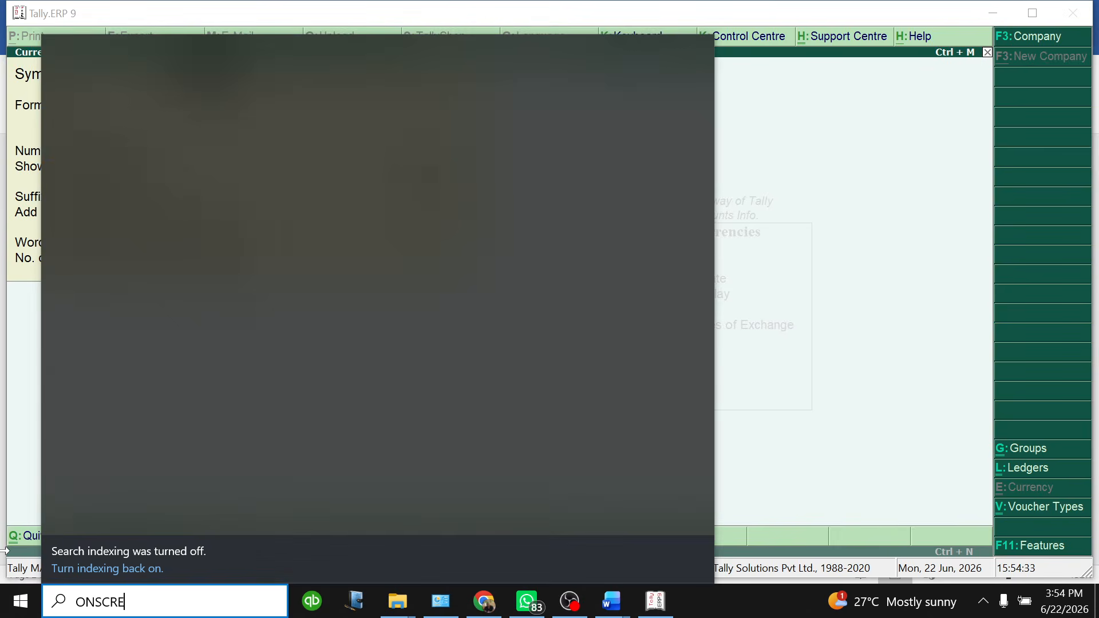
key(Return)
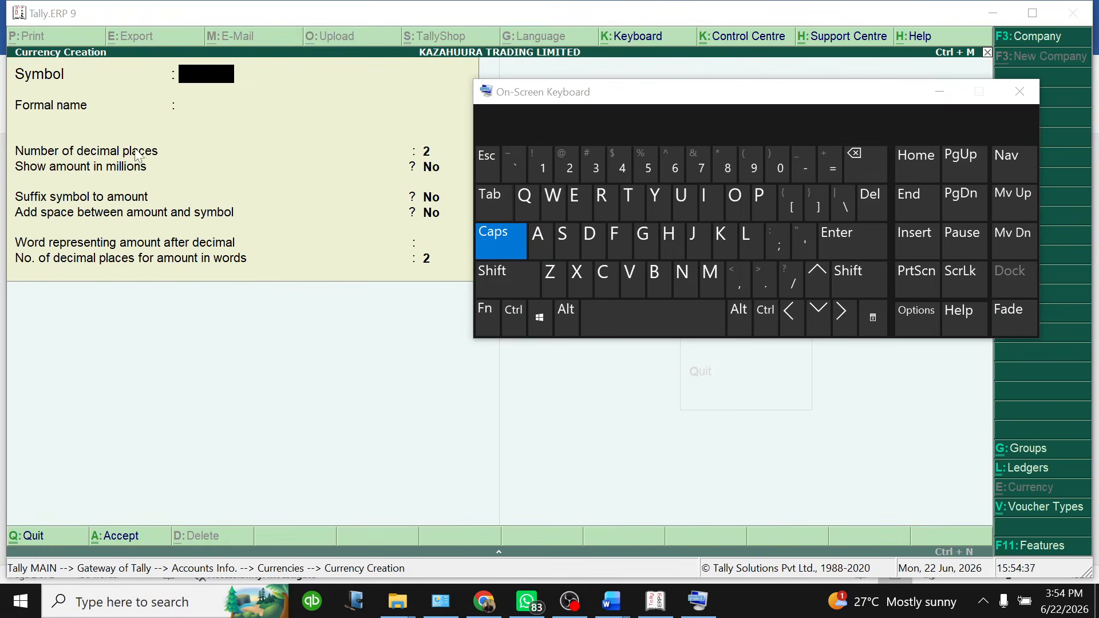
click(202, 73)
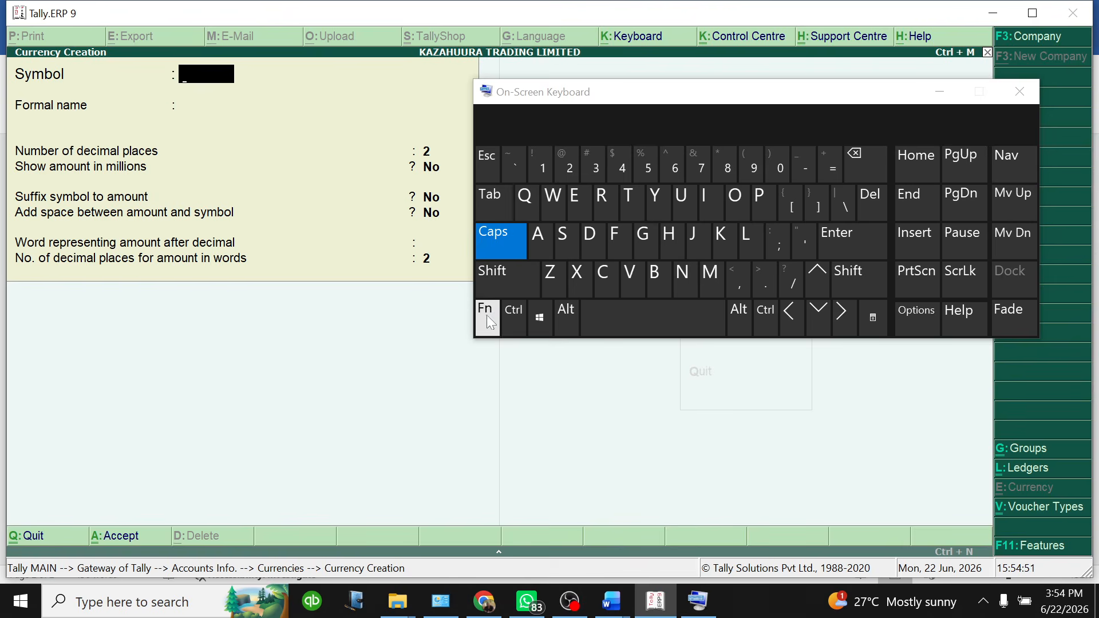
click(491, 287)
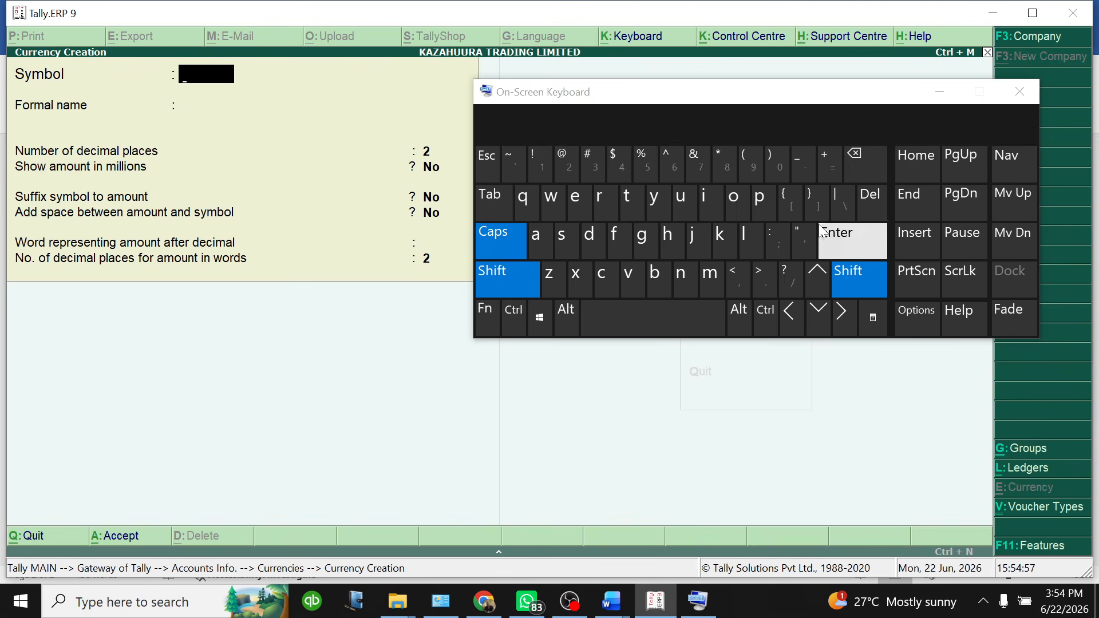
click(1024, 94)
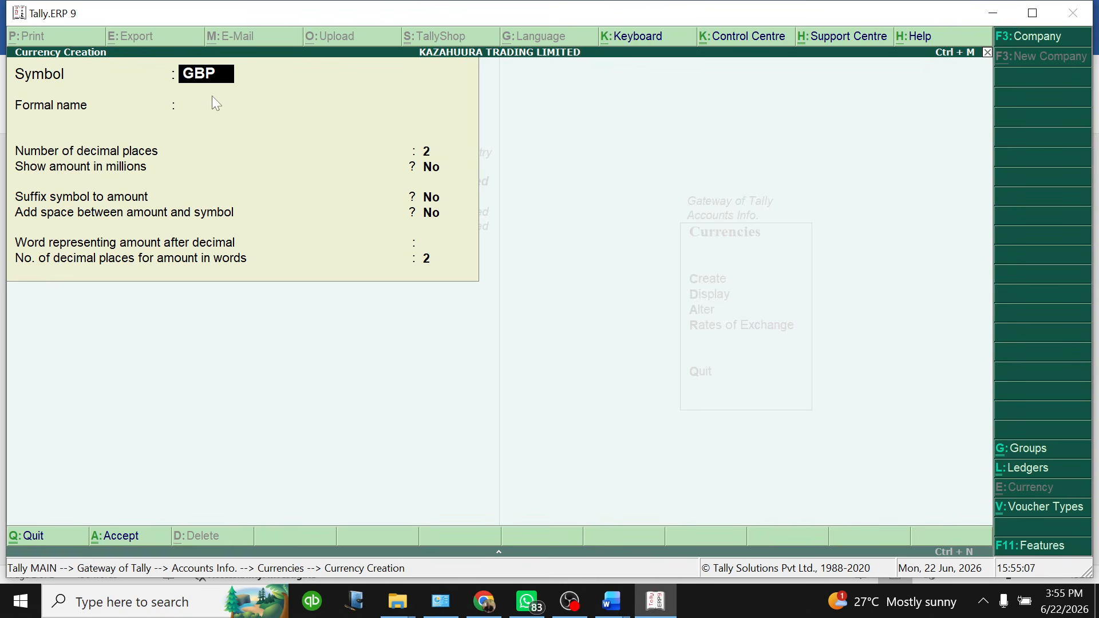
Accept GBP as the symbol and enter the formal name POUND STERLING
key(Return)
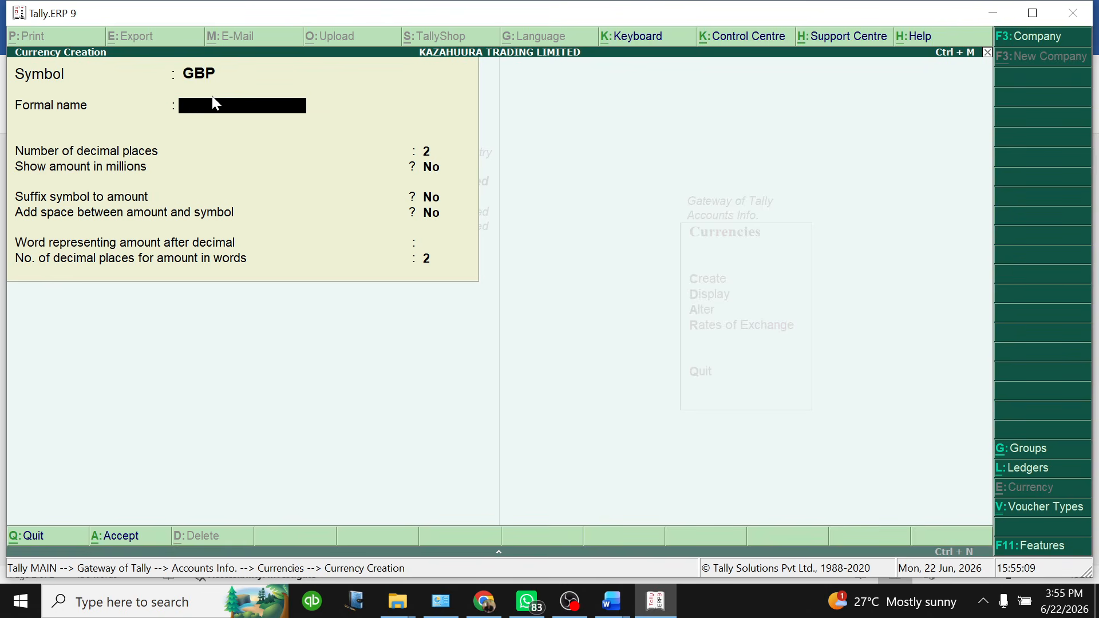
text(POUND STERLING)
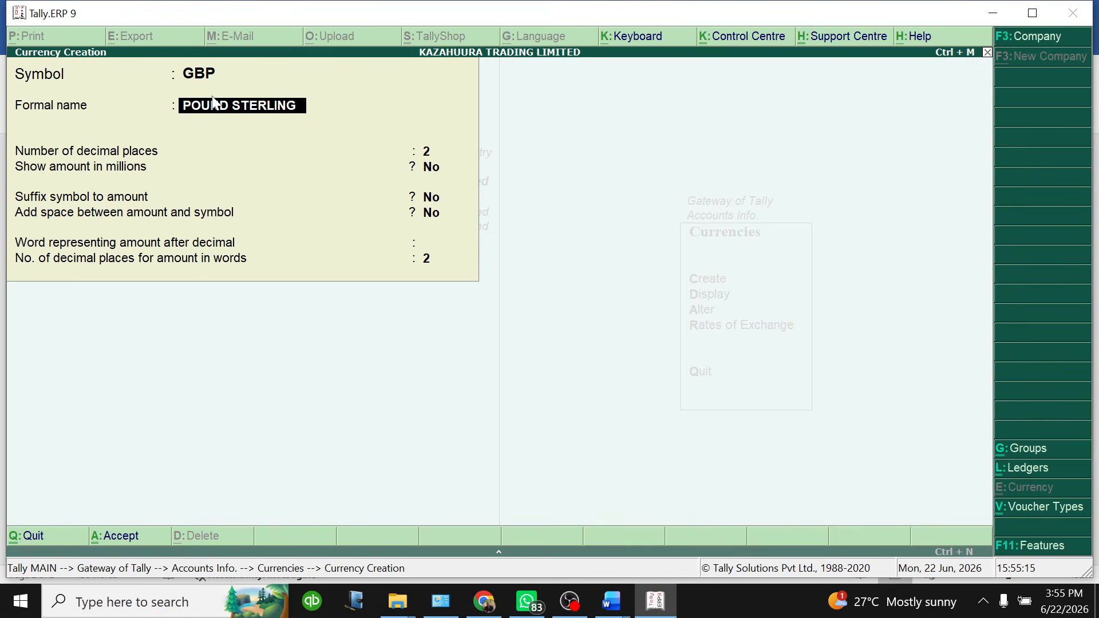
key(Return)
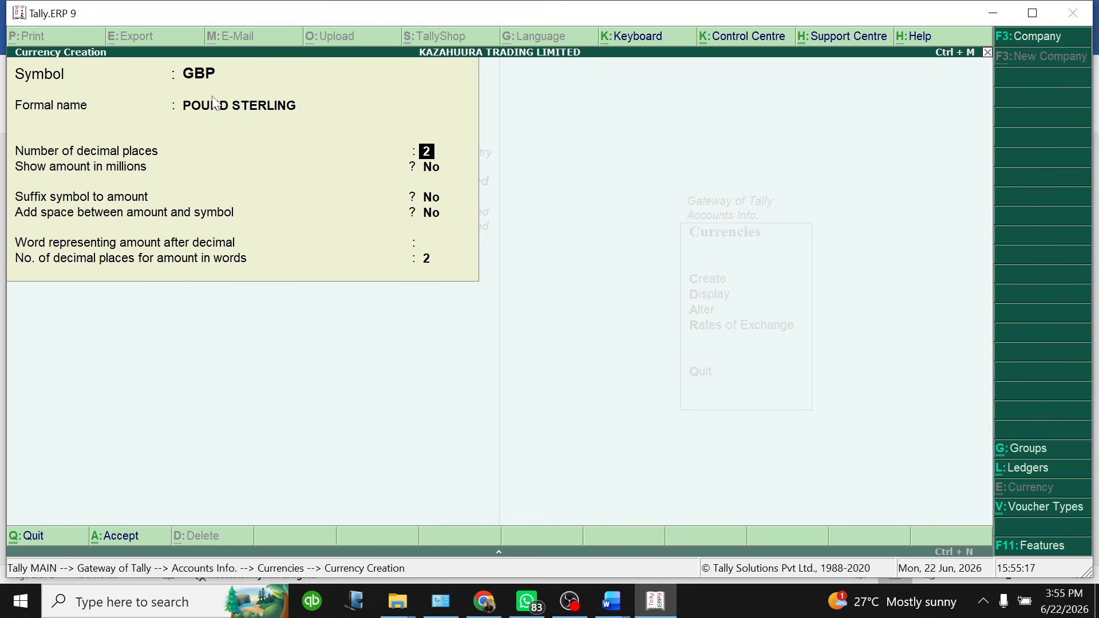
Set 0 decimals, millions display and a spaced suffix symbol, then save the GBP currency
text(0)
key(Return)
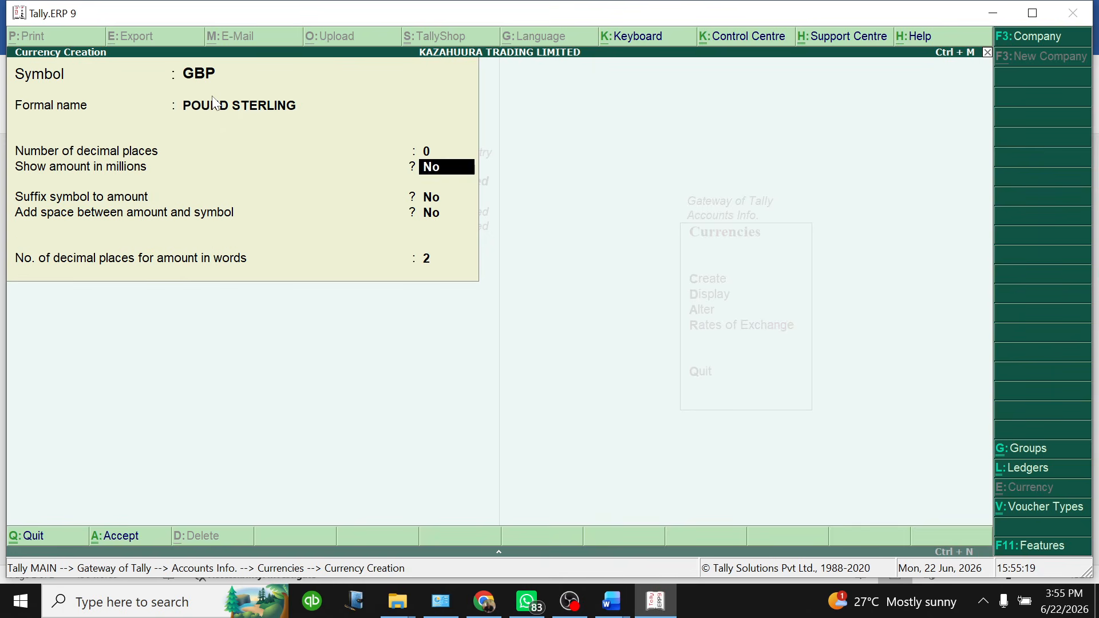
text(Y)
key(Return)
text(Y)
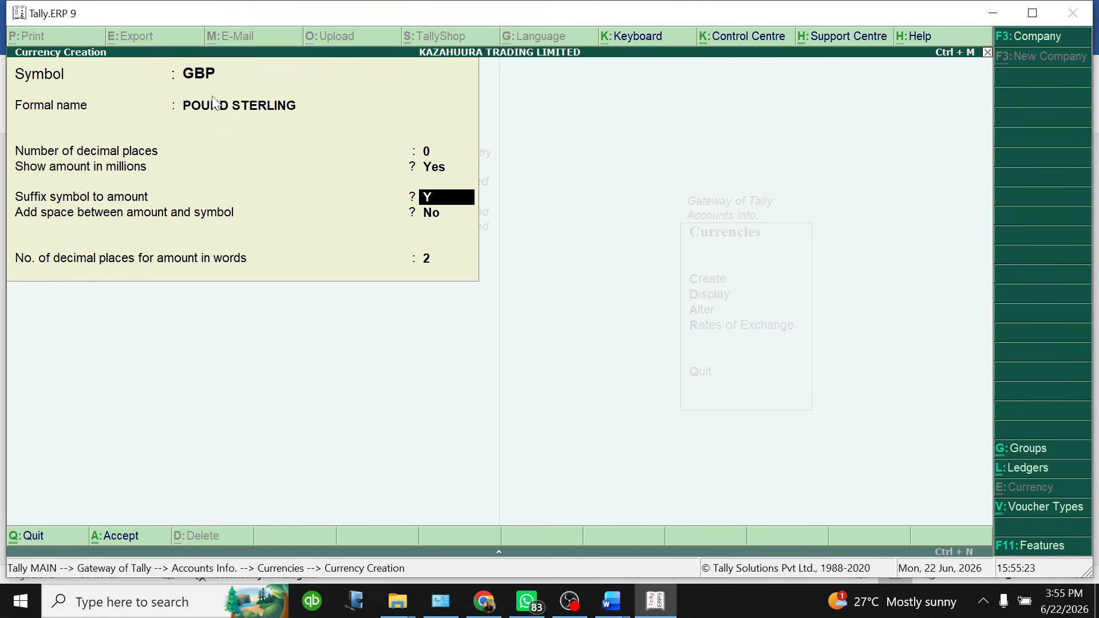
key(Return)
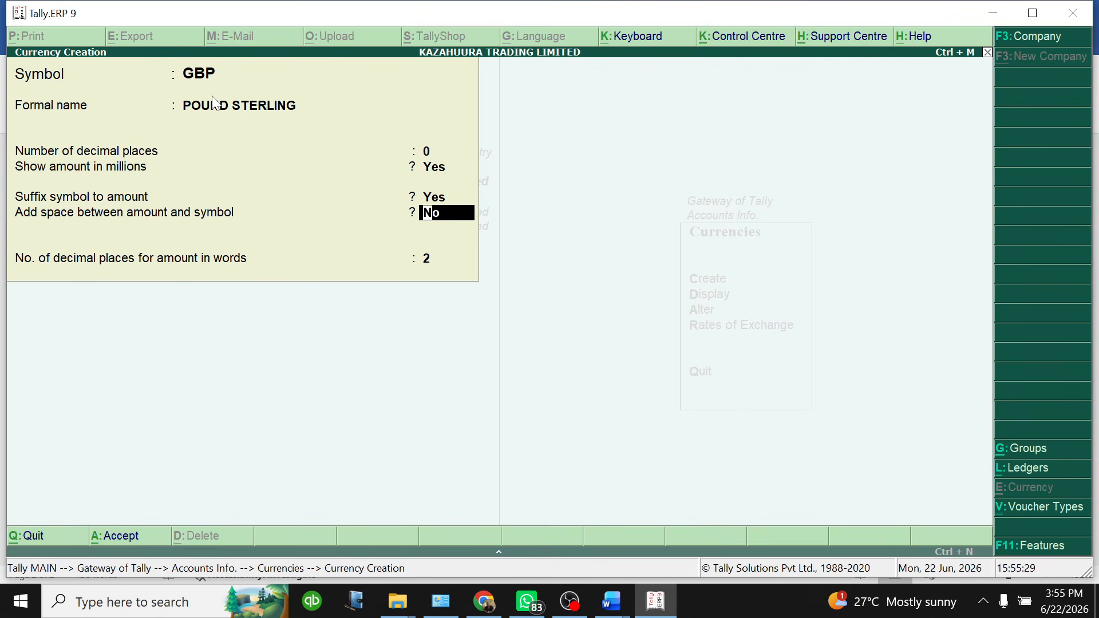
text(y)
key(Return)
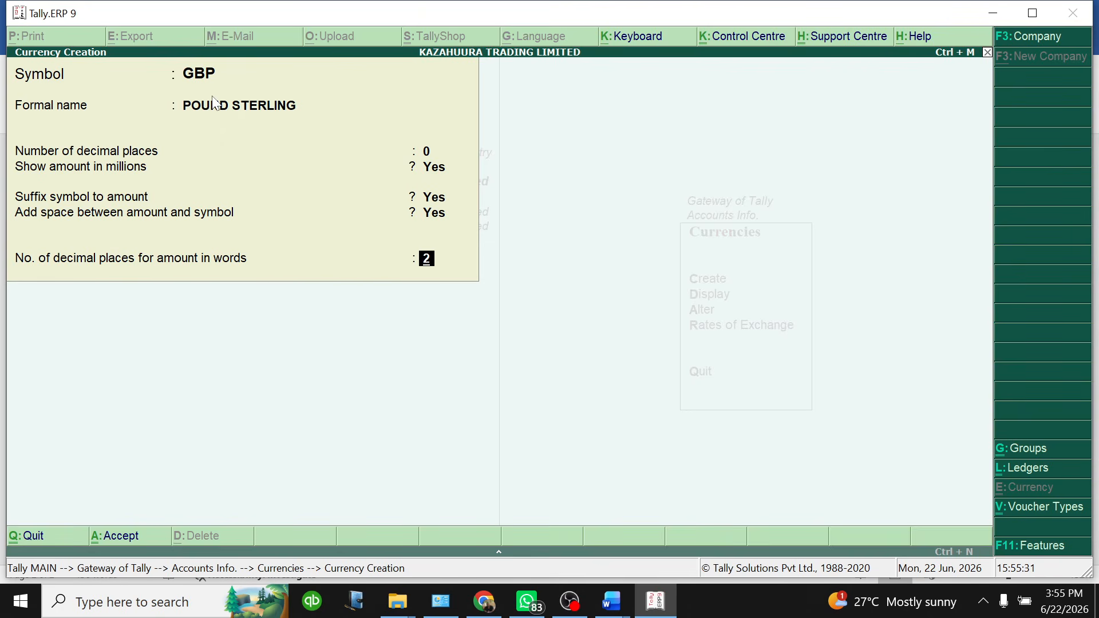
key(Return)
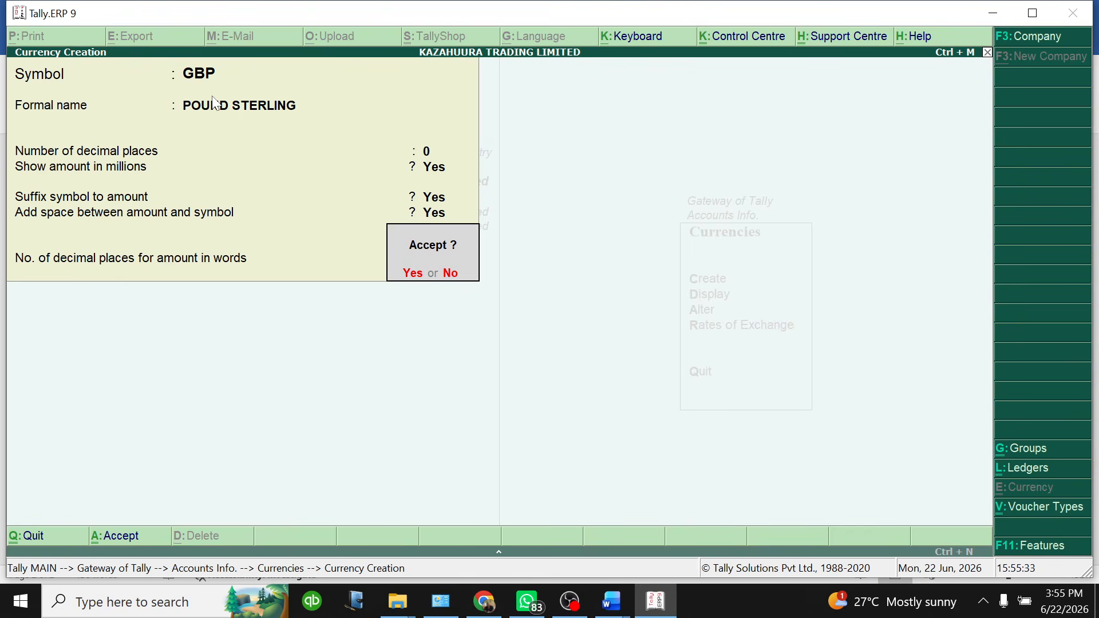
key(Return)
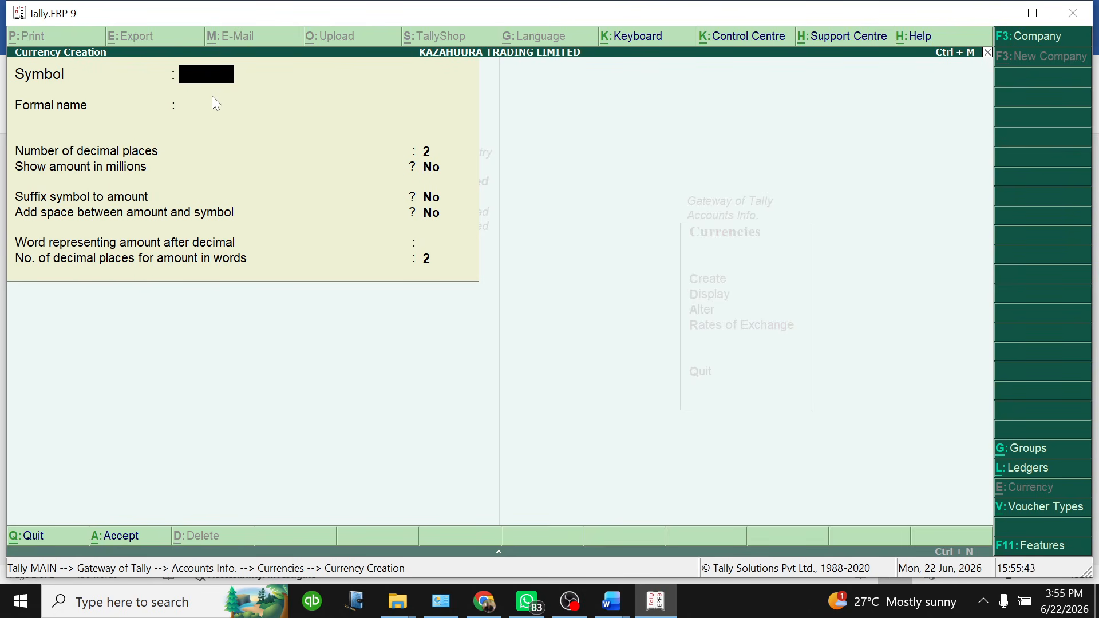
Quit the blank Currency Creation form and return to the Accounts Info. menu
key(Escape)
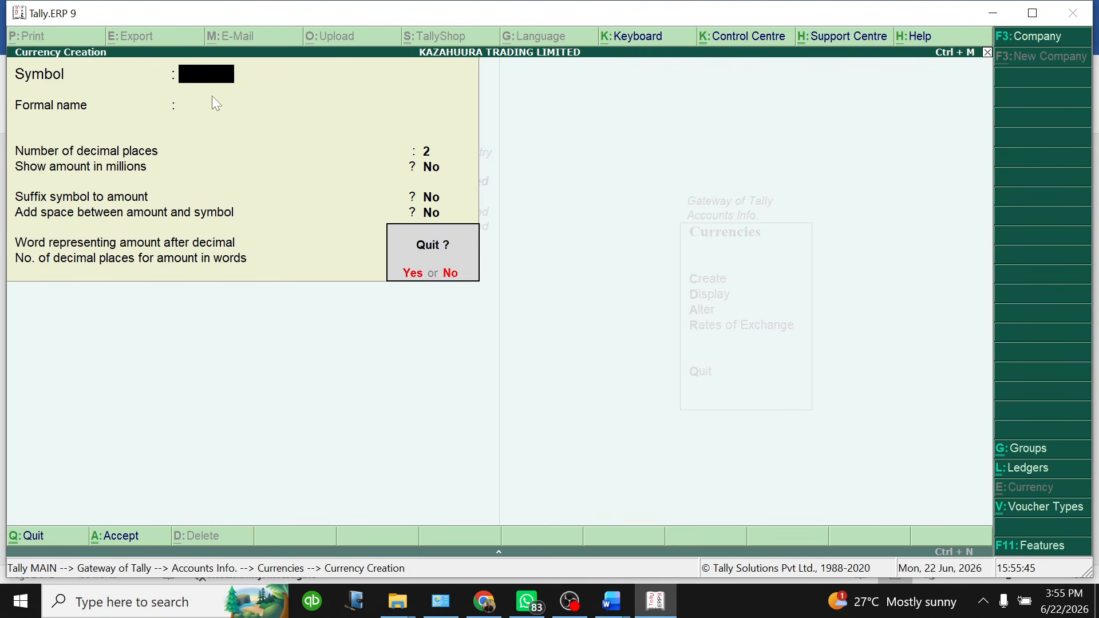
key(y)
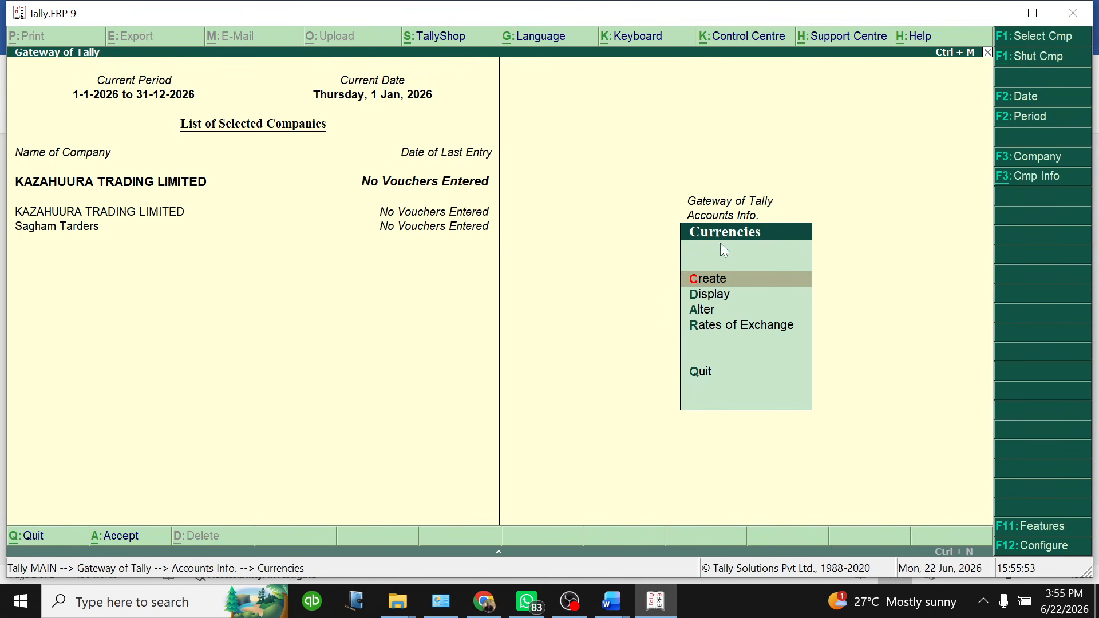
key(Escape)
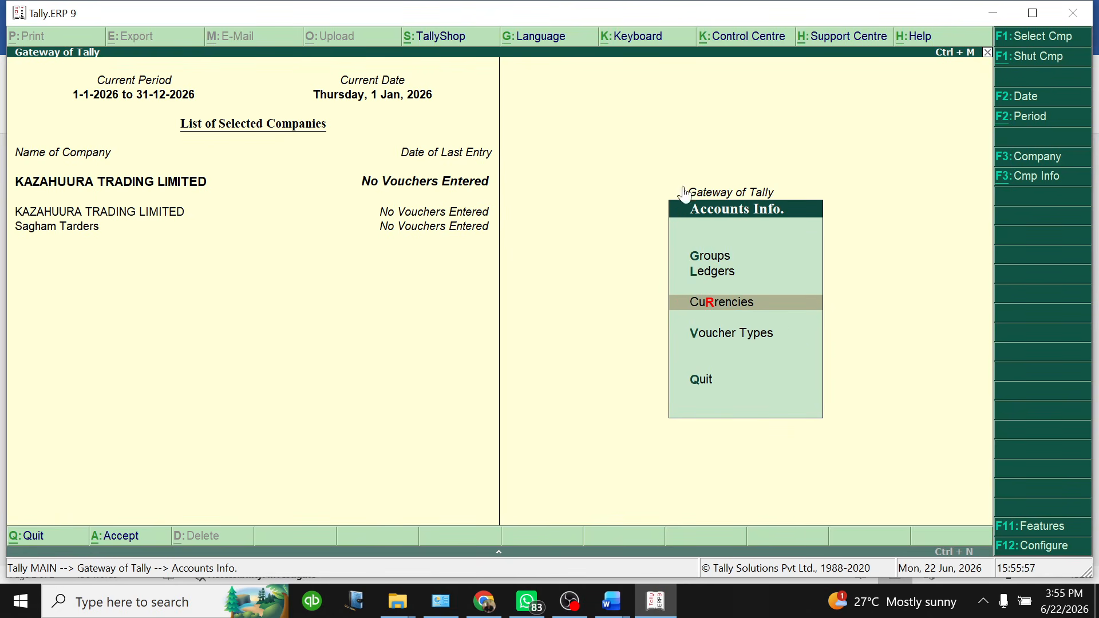
Open Accounts Info. > Currencies and check the USD and GBP rates in the Word document
key(Escape)
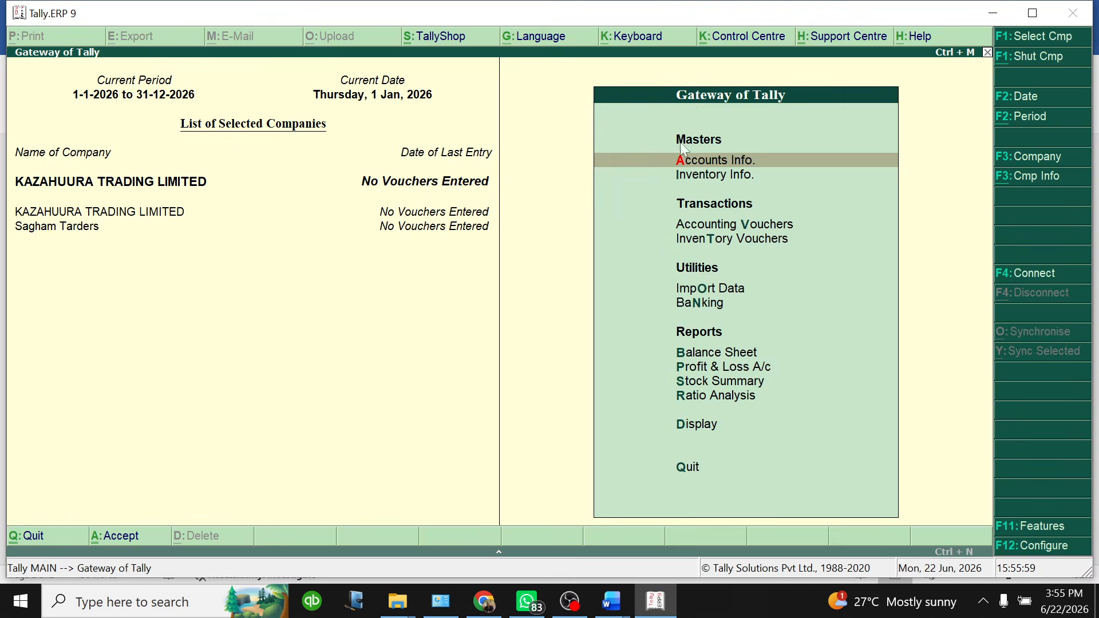
click(696, 164)
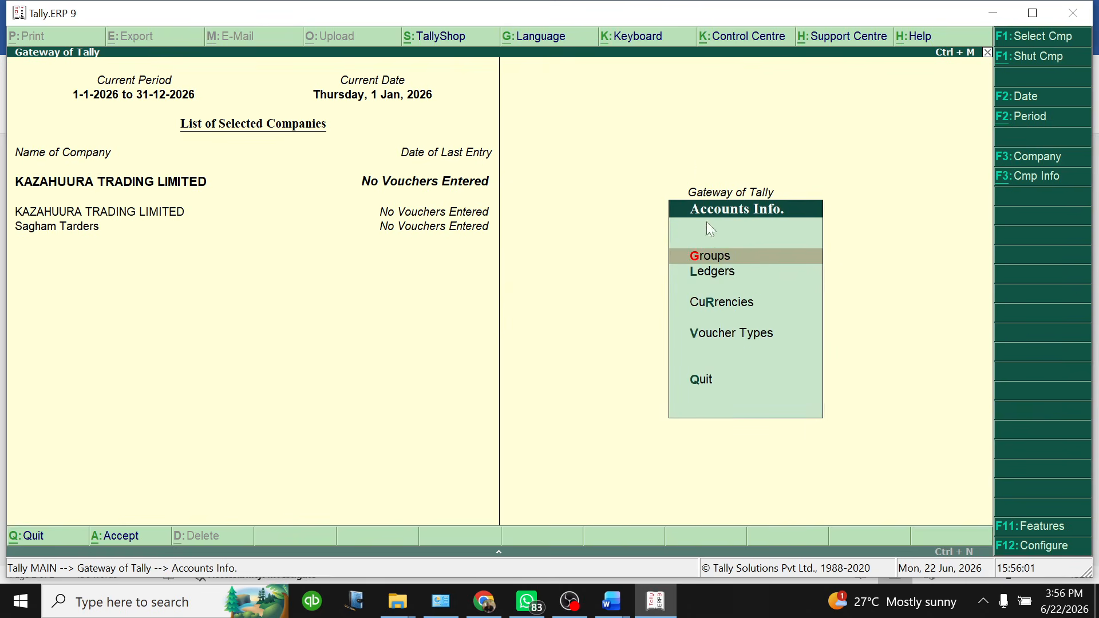
click(723, 302)
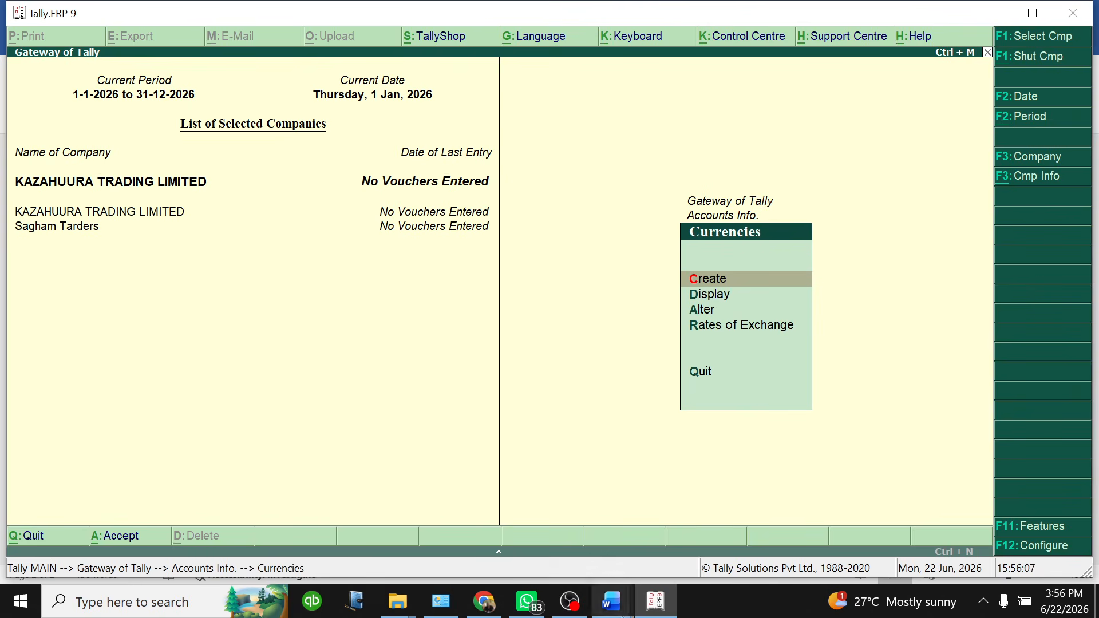
click(618, 610)
click(675, 546)
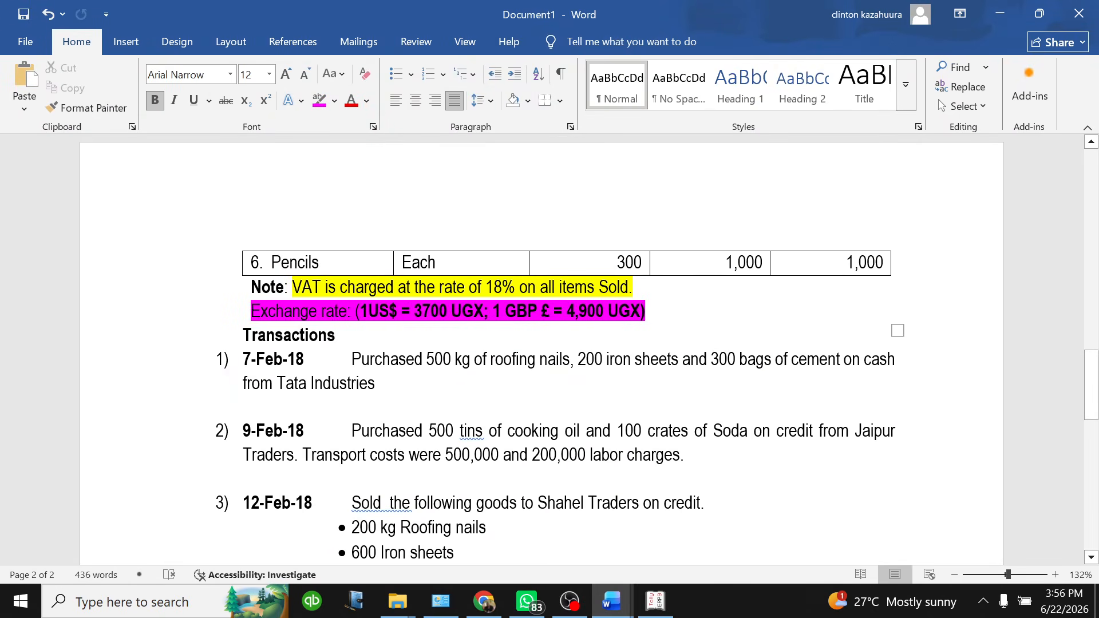
click(655, 601)
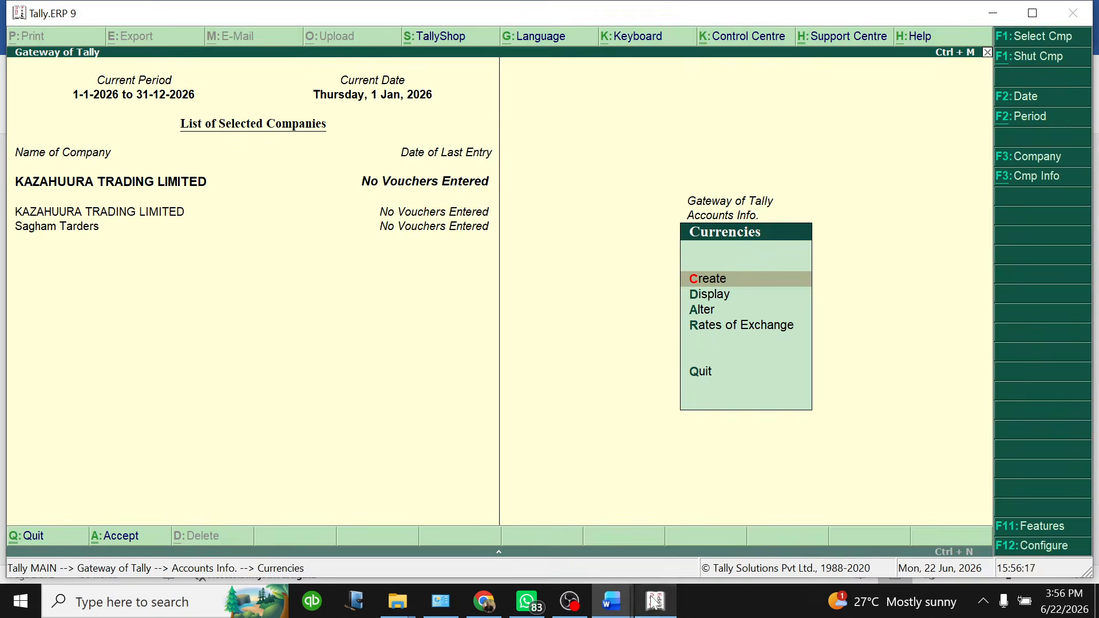
Open Rates of Exchange and enter 3,700 UGX as the USD standard rate
click(720, 327)
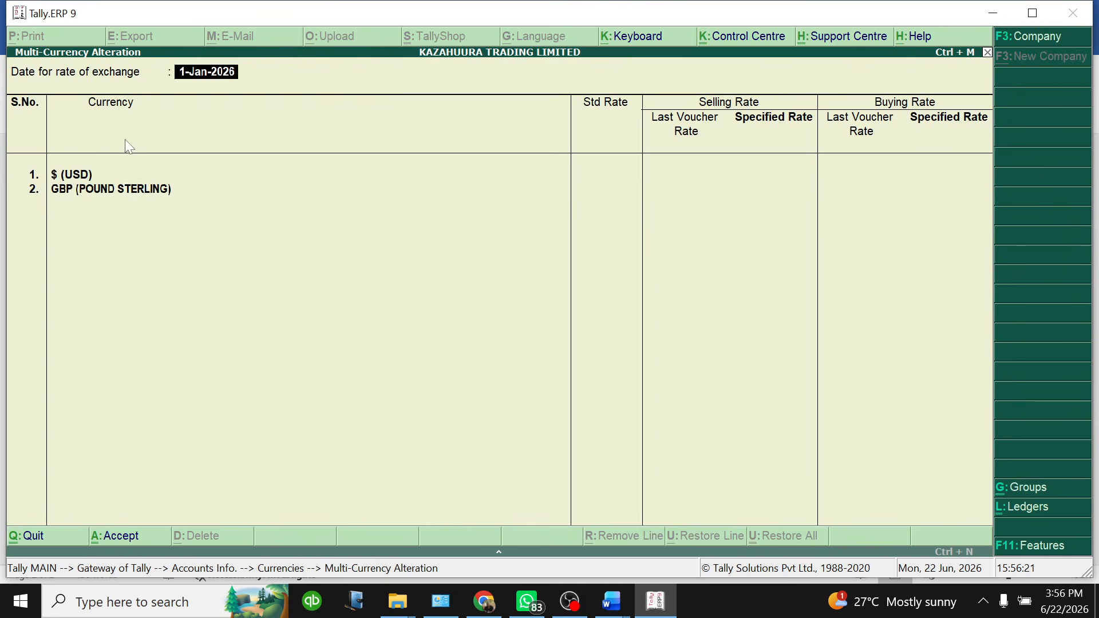
key(Return)
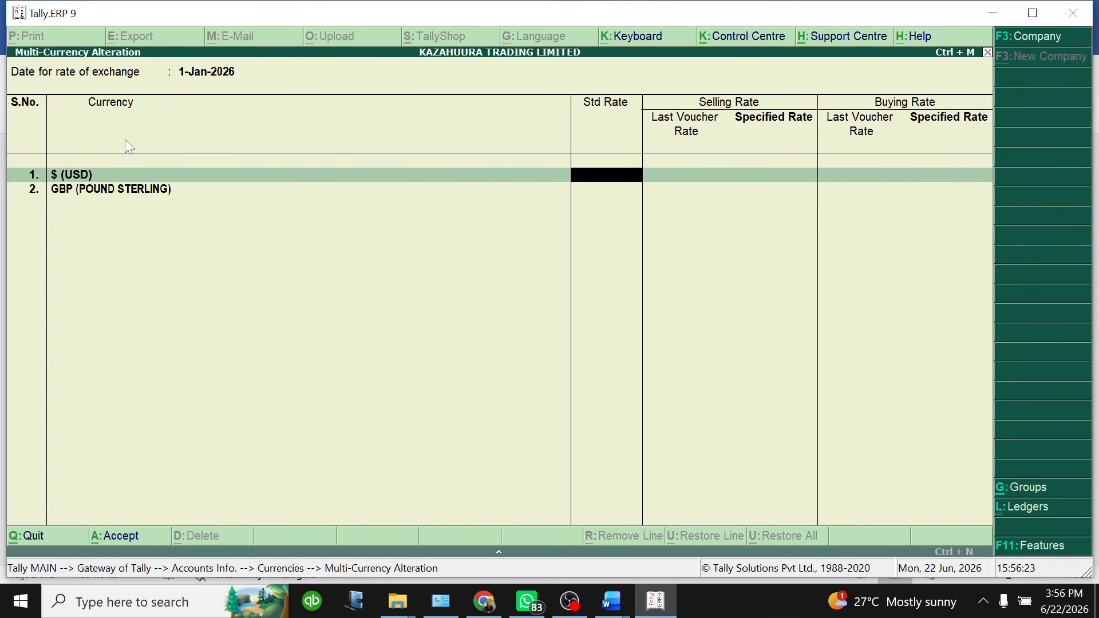
text(37000)
key(BackSpace)
key(Return)
key(Return)
key(Return)
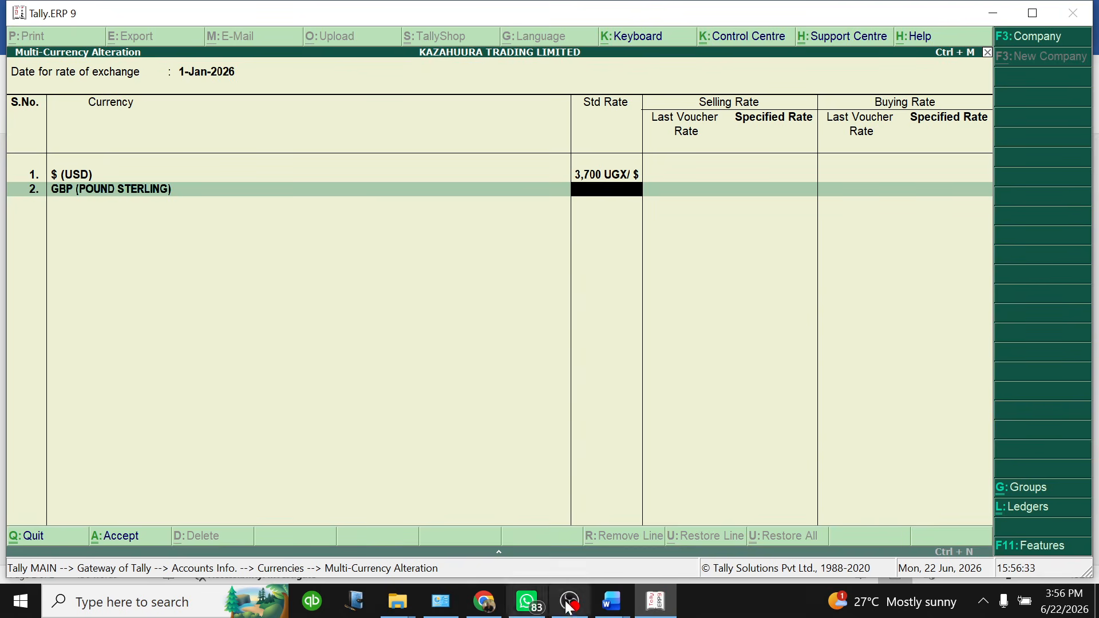
Enter 4,900 as the GBP standard rate, leave selling and buying rates blank, and save
mouse_move(618, 610)
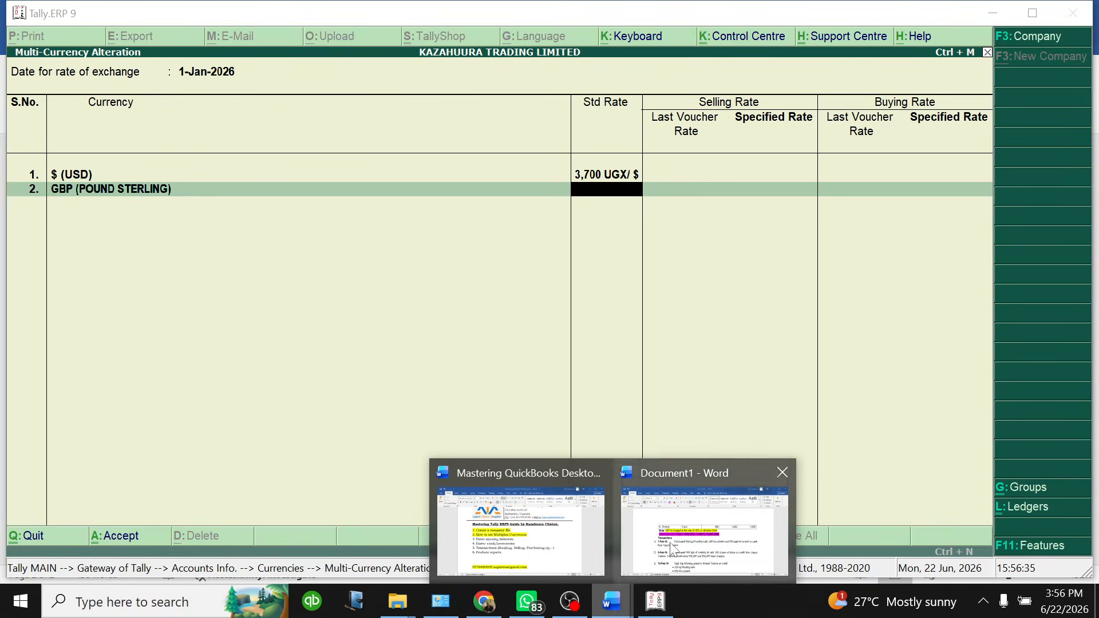
click(674, 550)
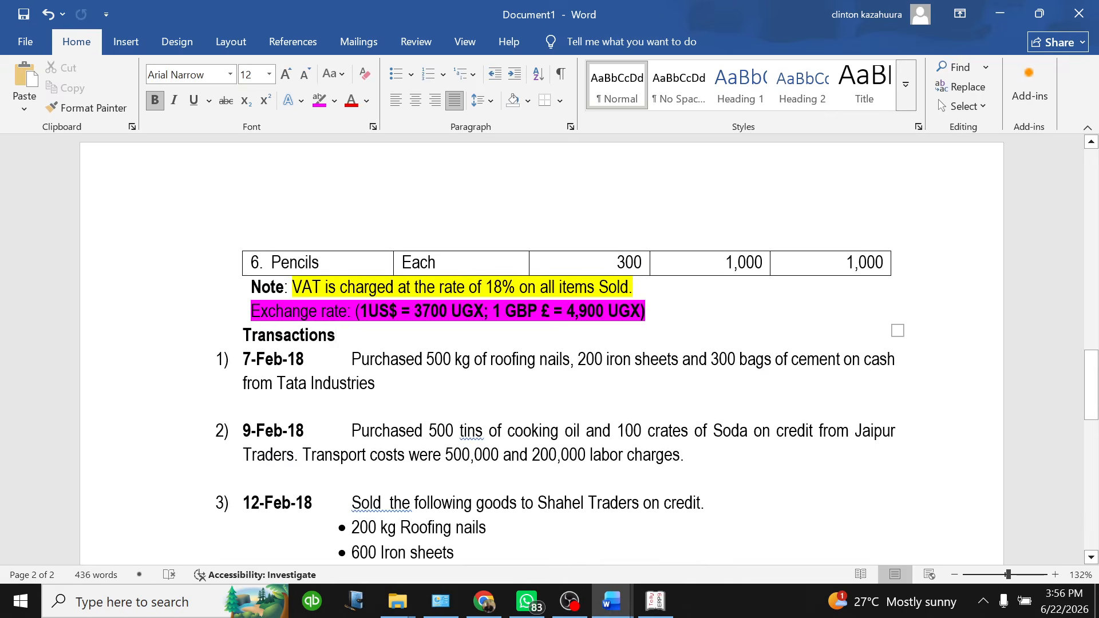
click(653, 602)
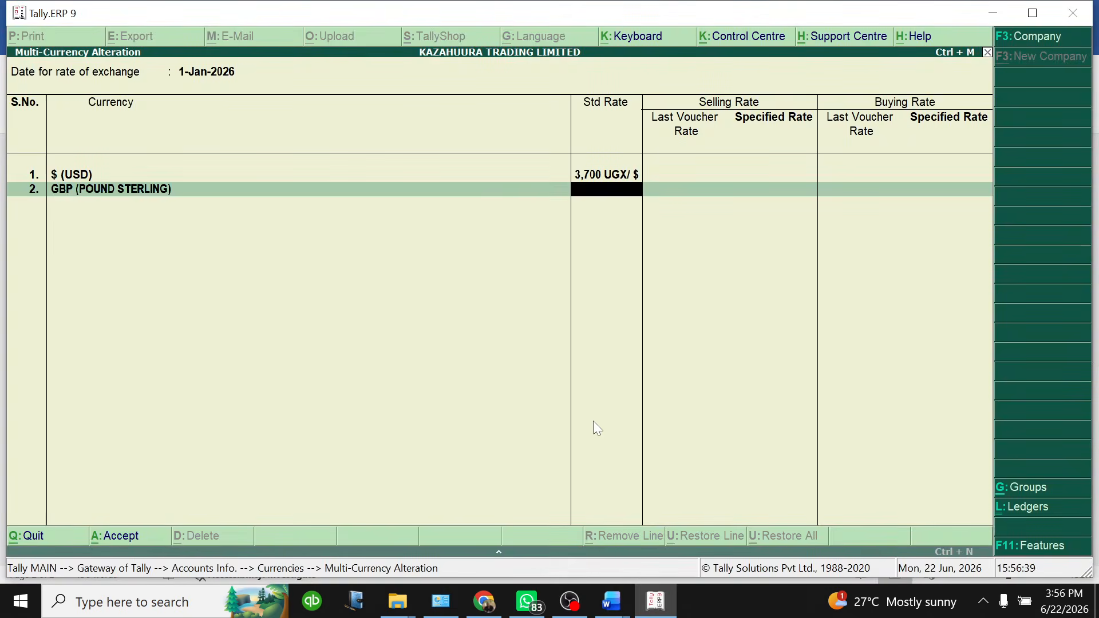
text(4900)
key(Return)
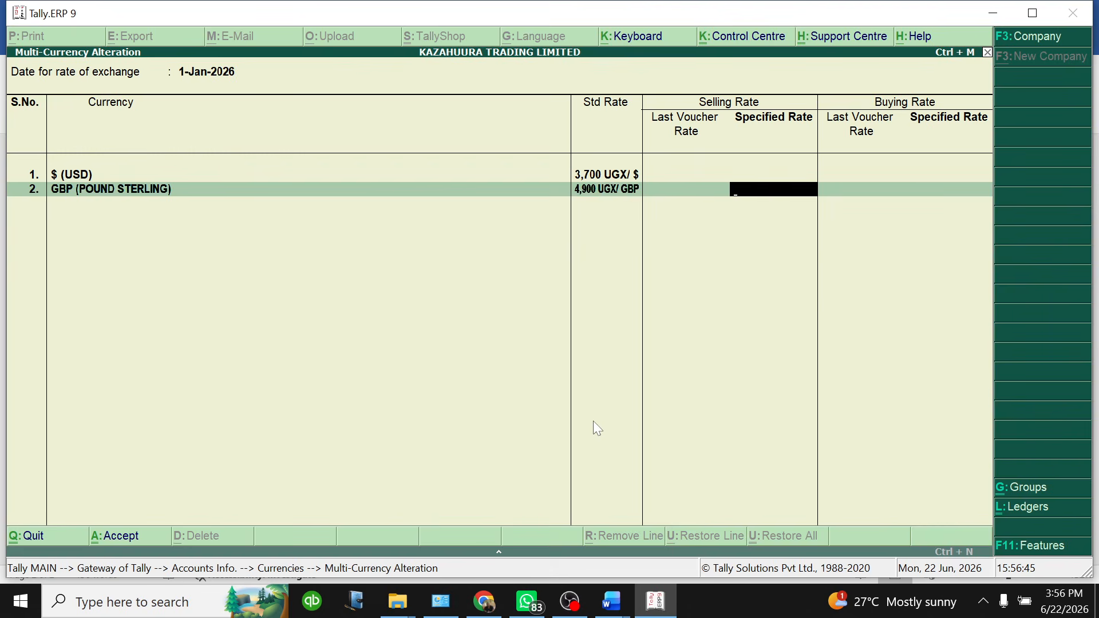
key(Return)
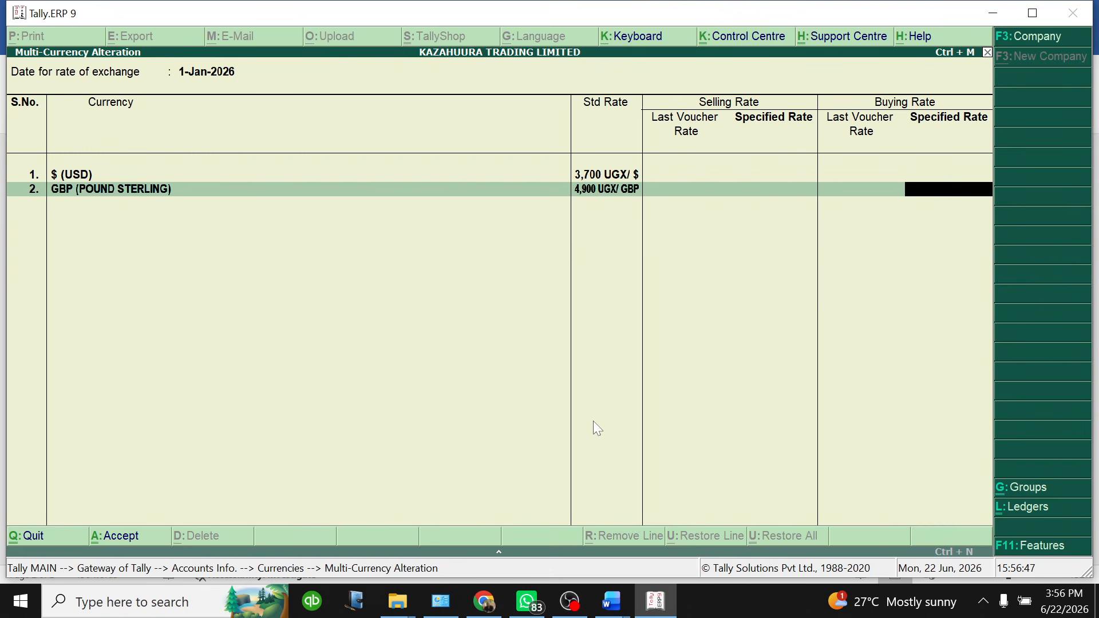
key(Return)
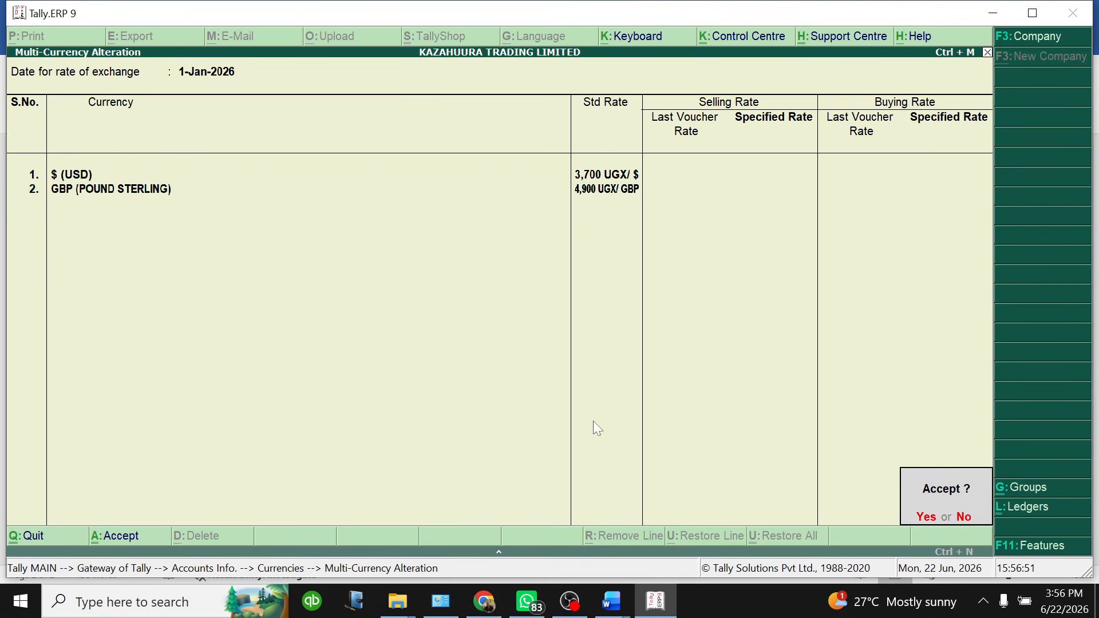
key(Return)
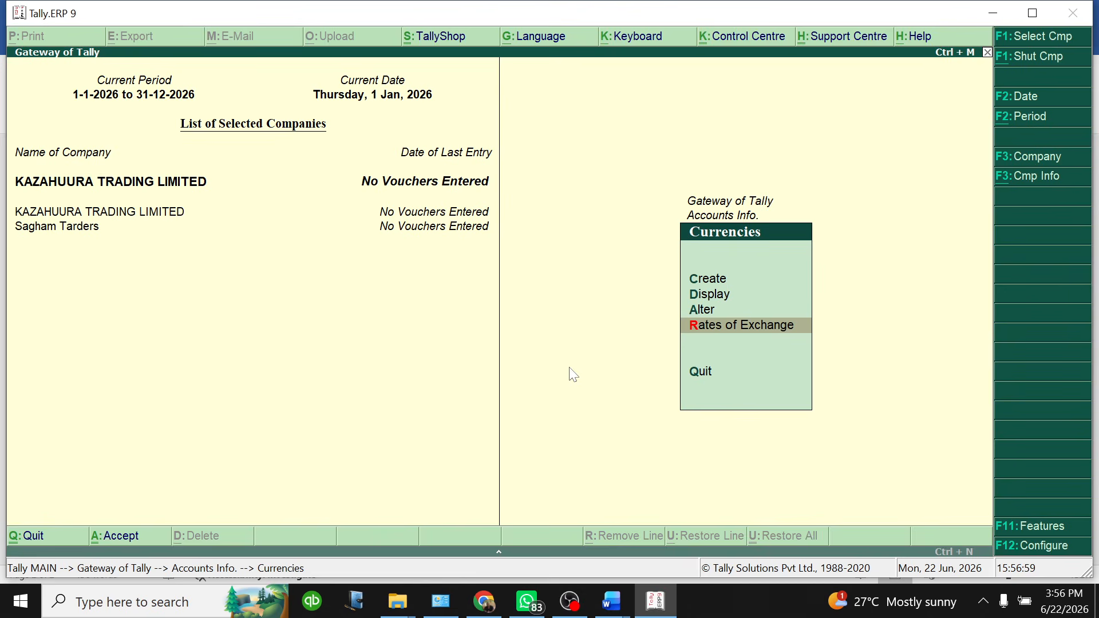
Return to the Gateway of Tally and bring the Word exercise sheet to the front
key(Escape)
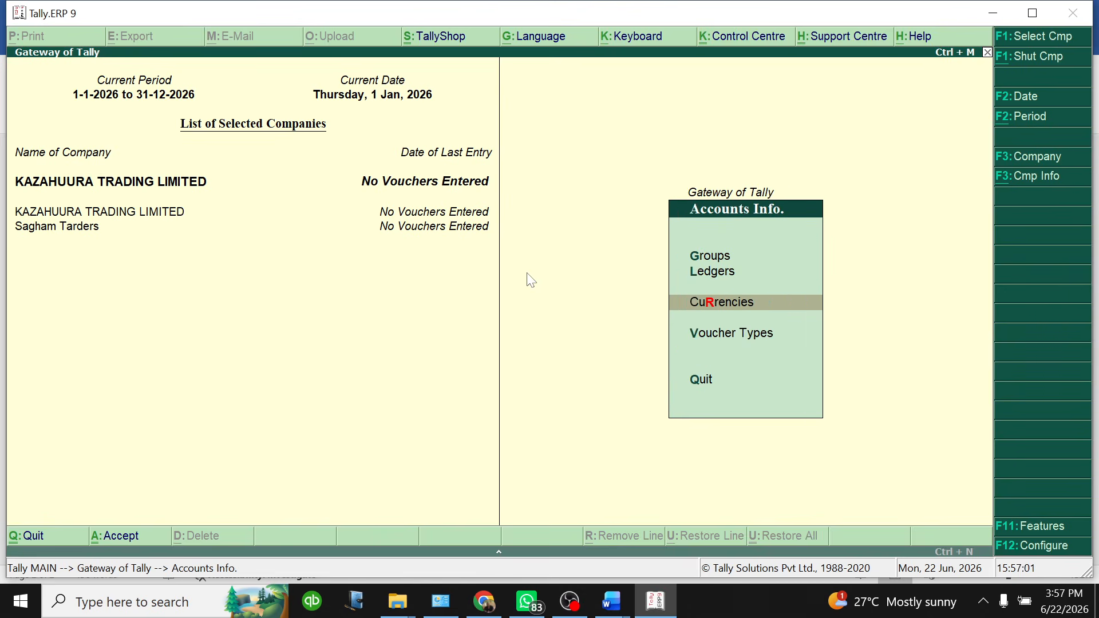
key(Escape)
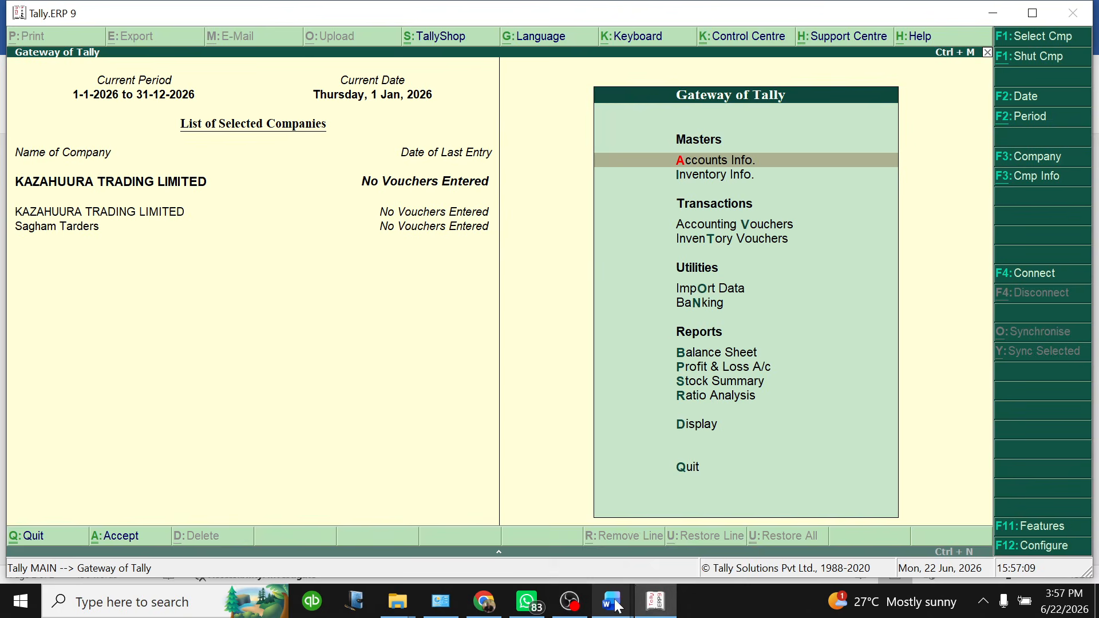
mouse_move(617, 605)
click(664, 539)
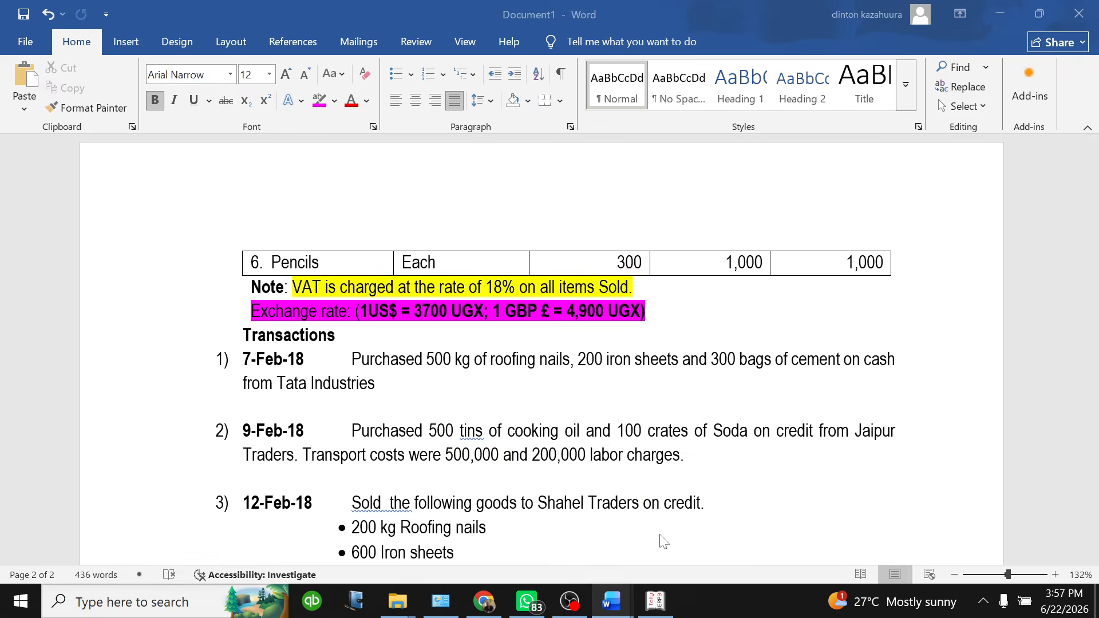
Highlight item 3 'Enter opening balances' magenta in Mastering QuickBooks Desktop.docx, then return to Document1
mouse_move(612, 601)
click(503, 541)
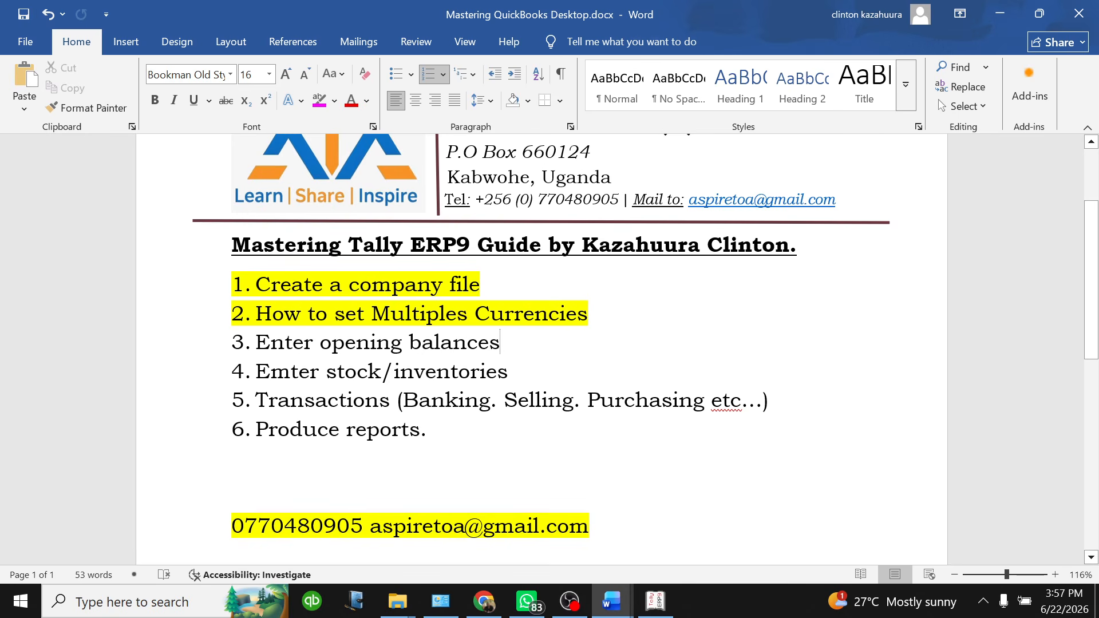
scroll(549, 344, down, 2)
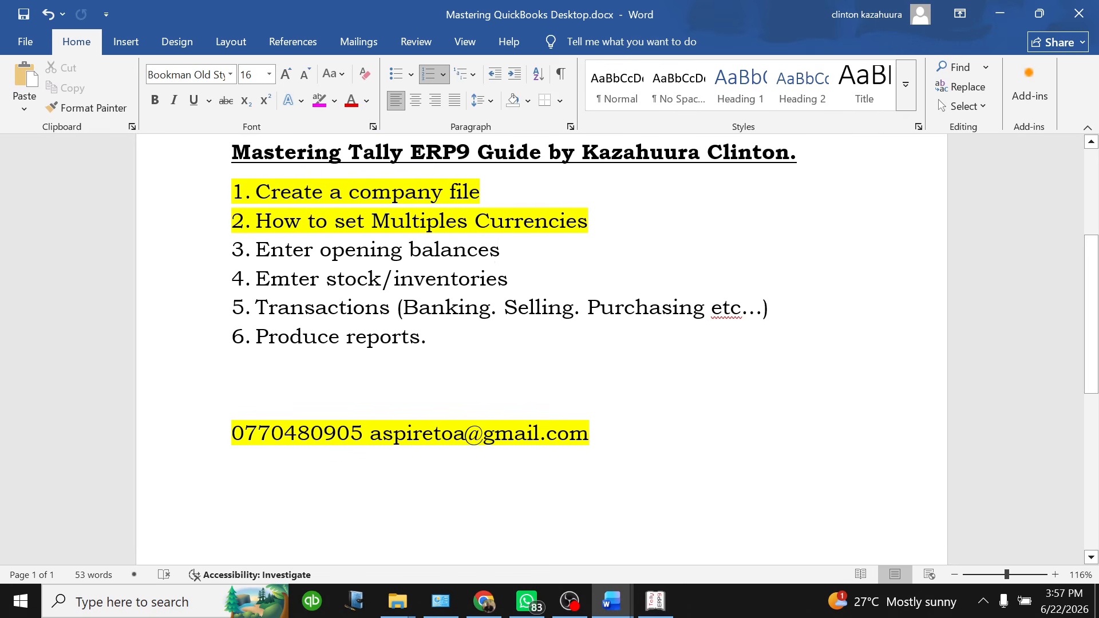
drag(501, 250, 256, 250)
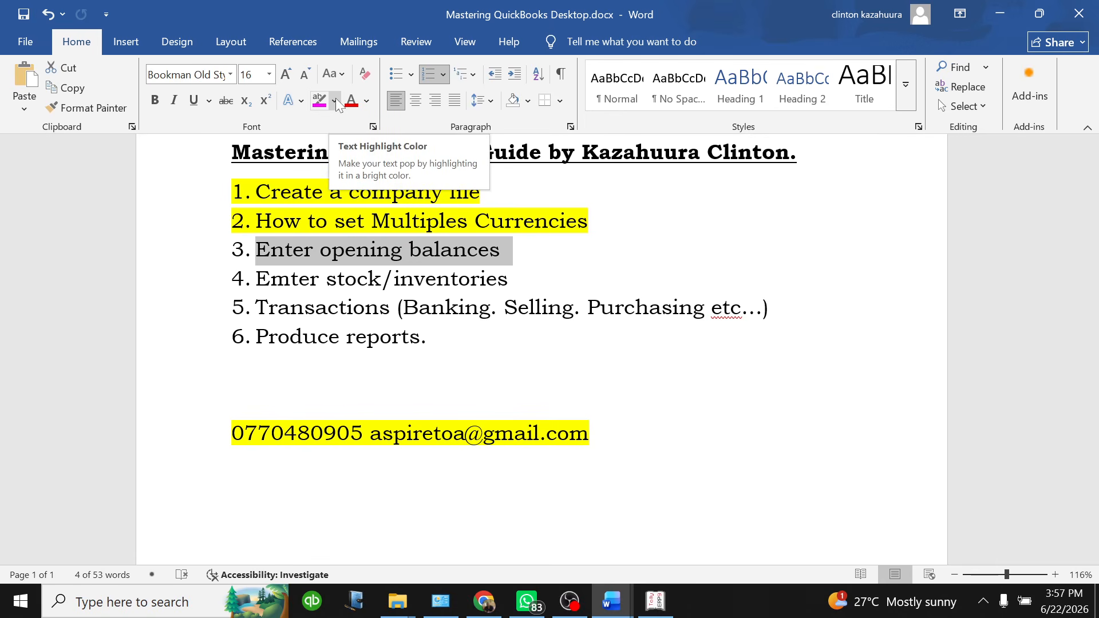
click(320, 101)
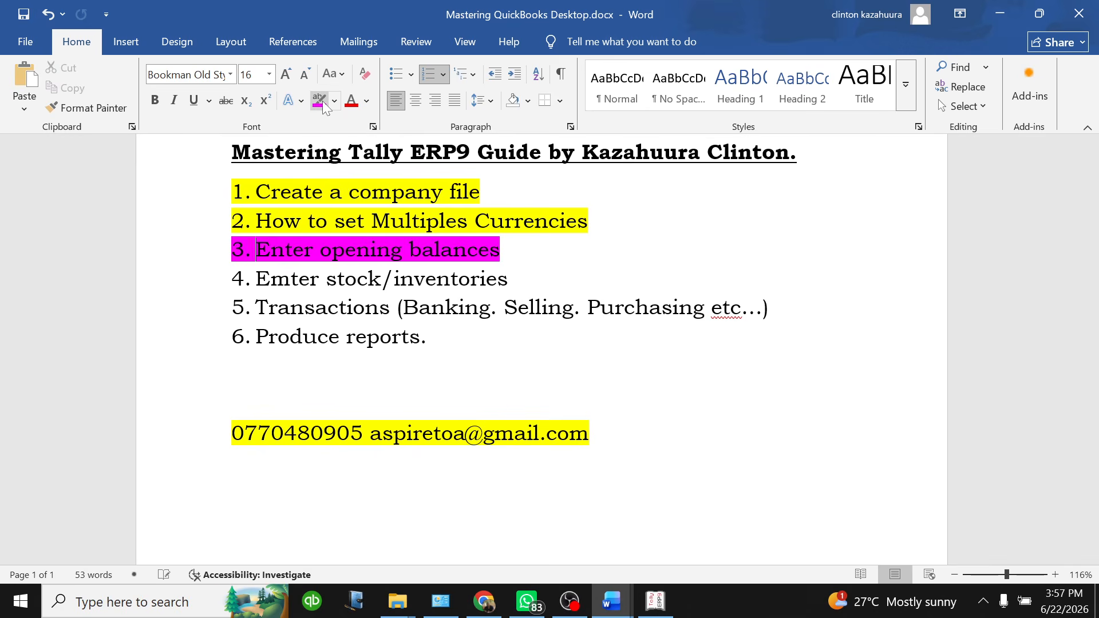
click(468, 250)
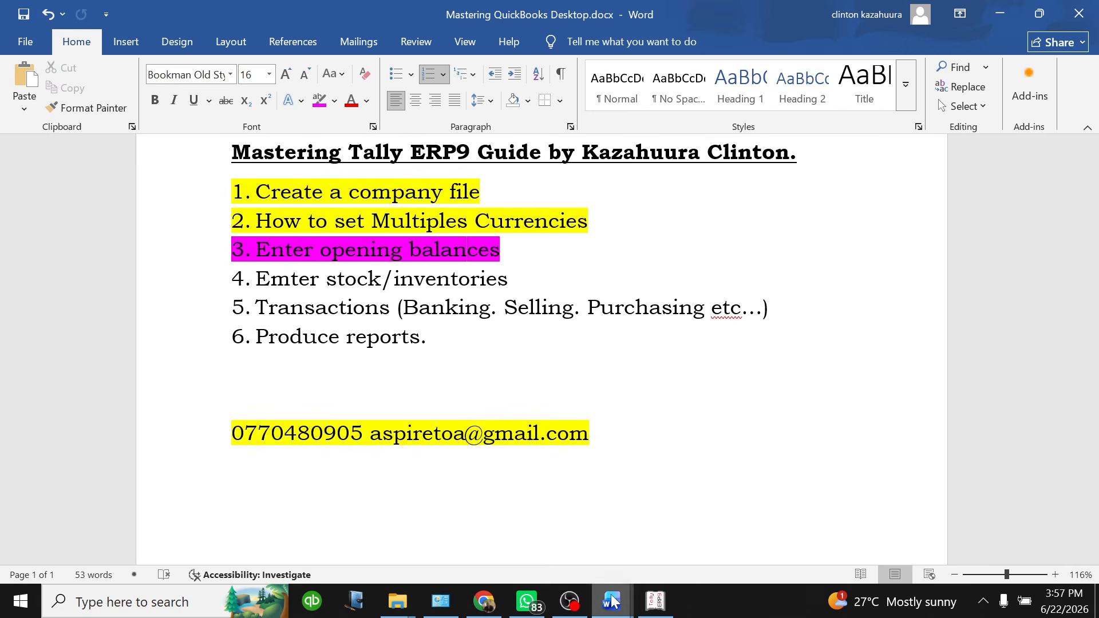
mouse_move(613, 601)
click(692, 521)
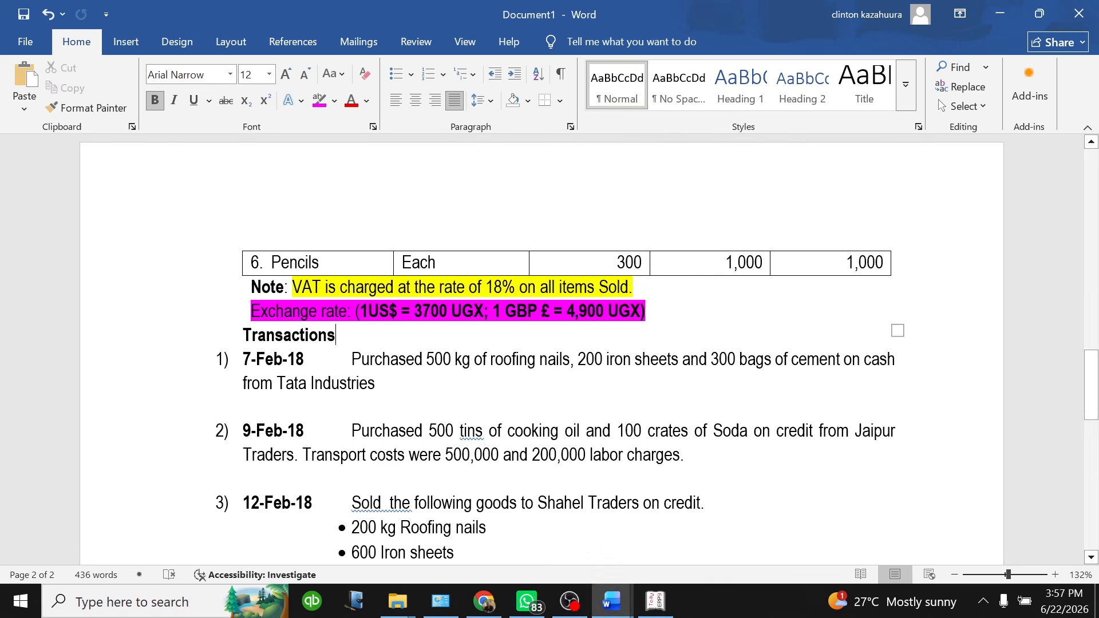
Highlight the fixed assets, bank, debtors and creditors items on the question sheet in magenta
scroll(542, 349, down, 3)
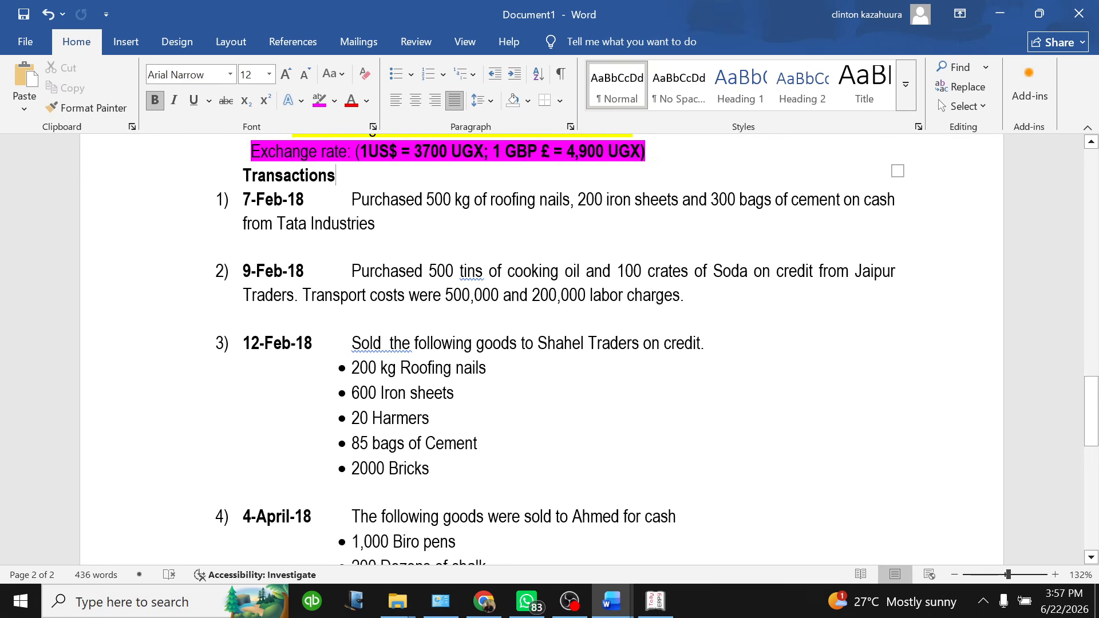
scroll(393, 212, up, 20)
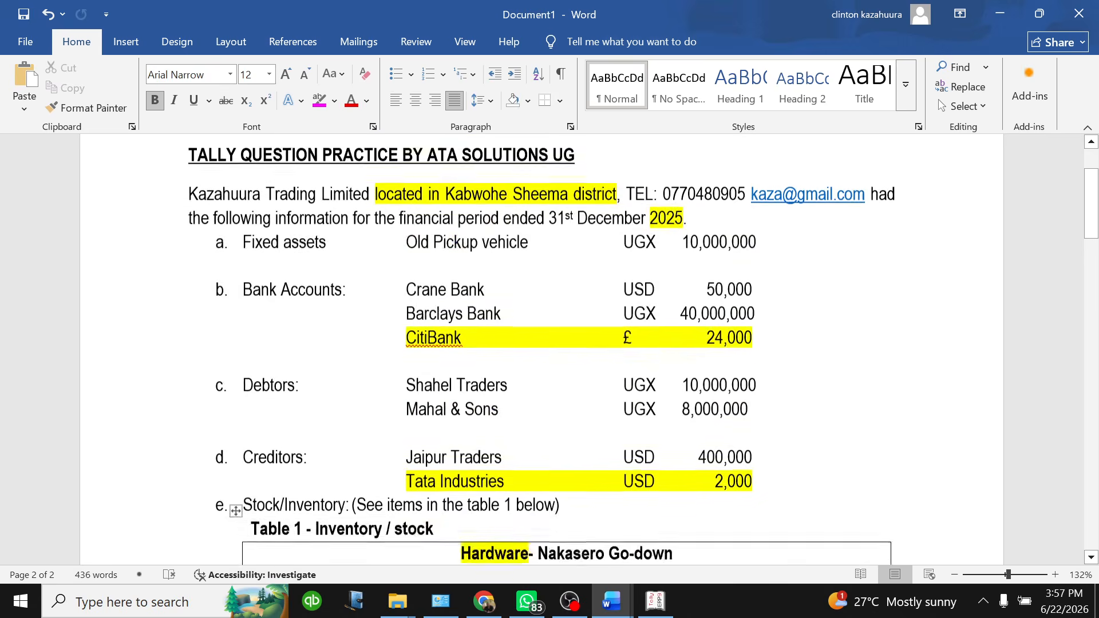
scroll(542, 349, up, 2)
scroll(542, 350, down, 2)
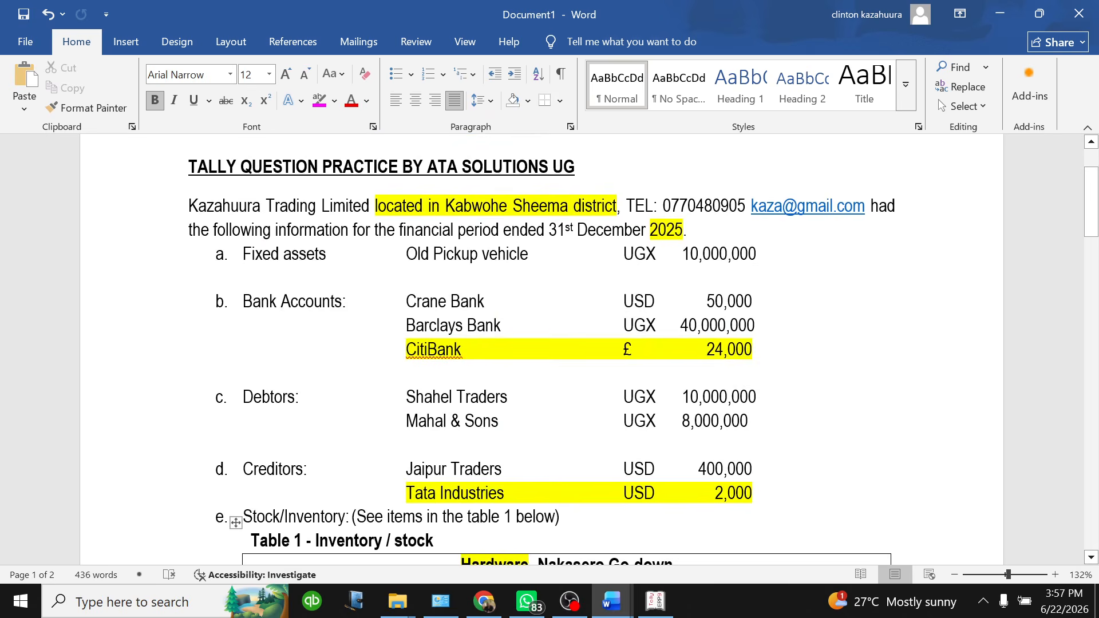
drag(243, 255, 754, 494)
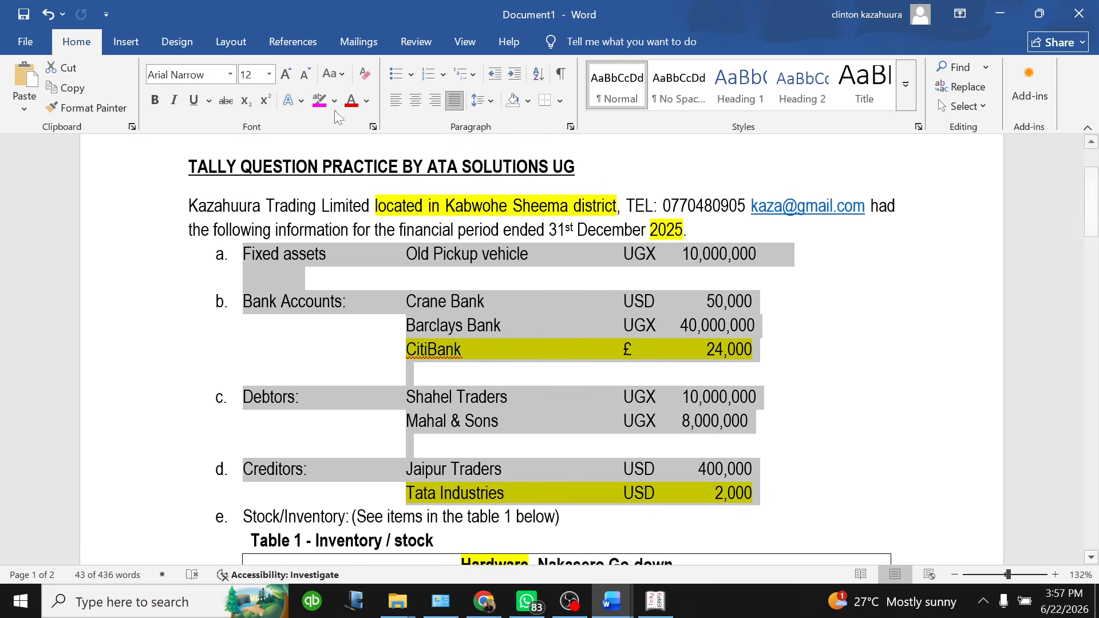
click(318, 101)
key(Right)
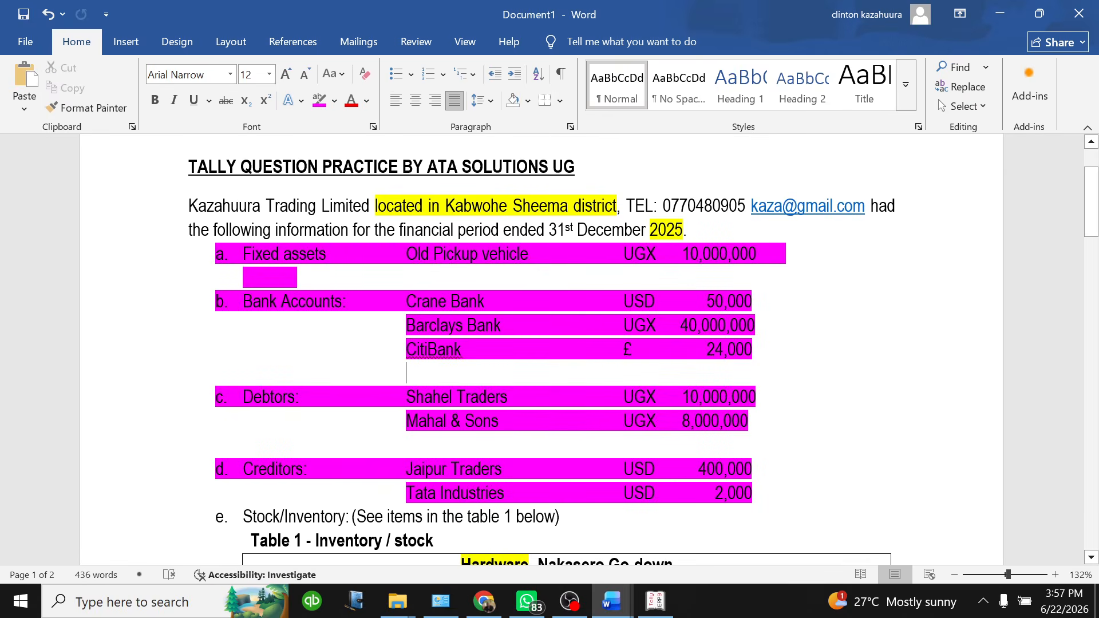
drag(793, 255, 244, 263)
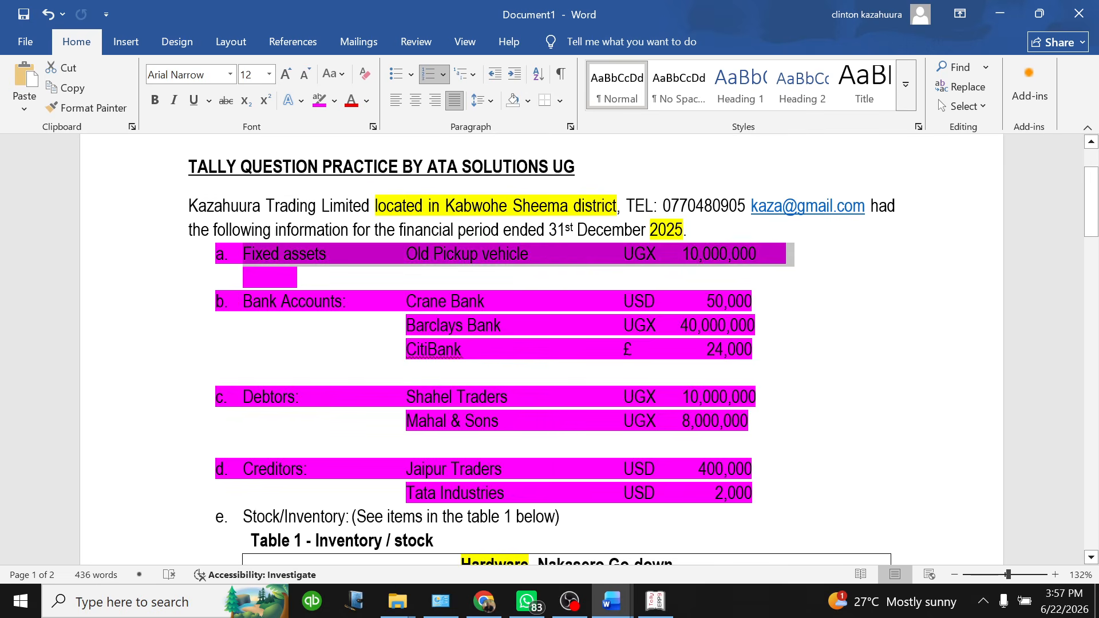
click(829, 287)
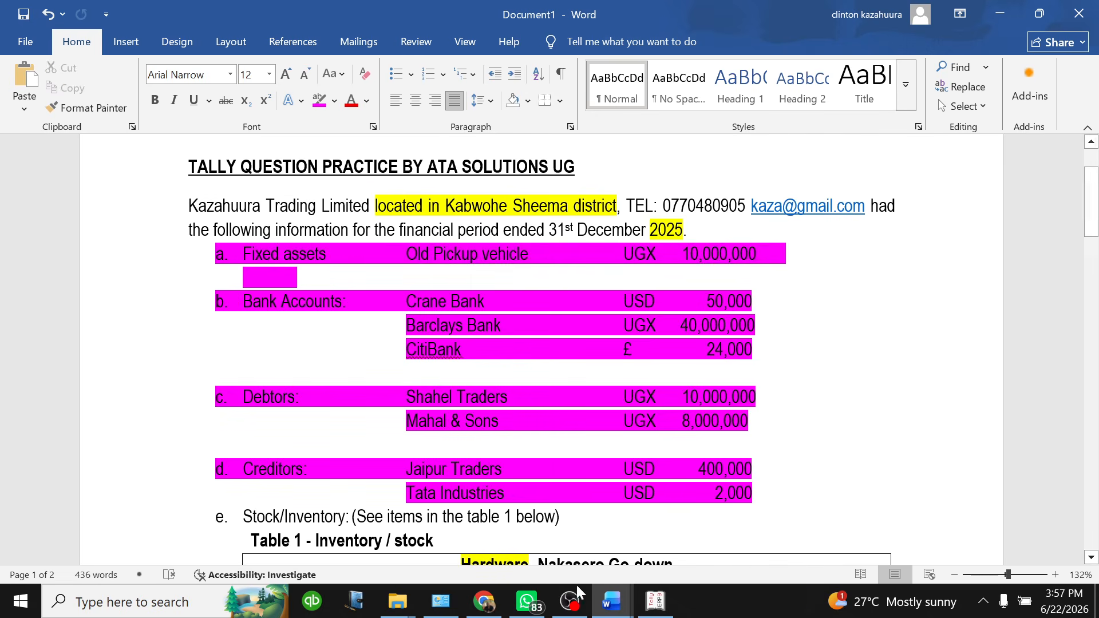
Switch back to Tally.ERP 9's Gateway of Tally
mouse_move(656, 602)
click(663, 573)
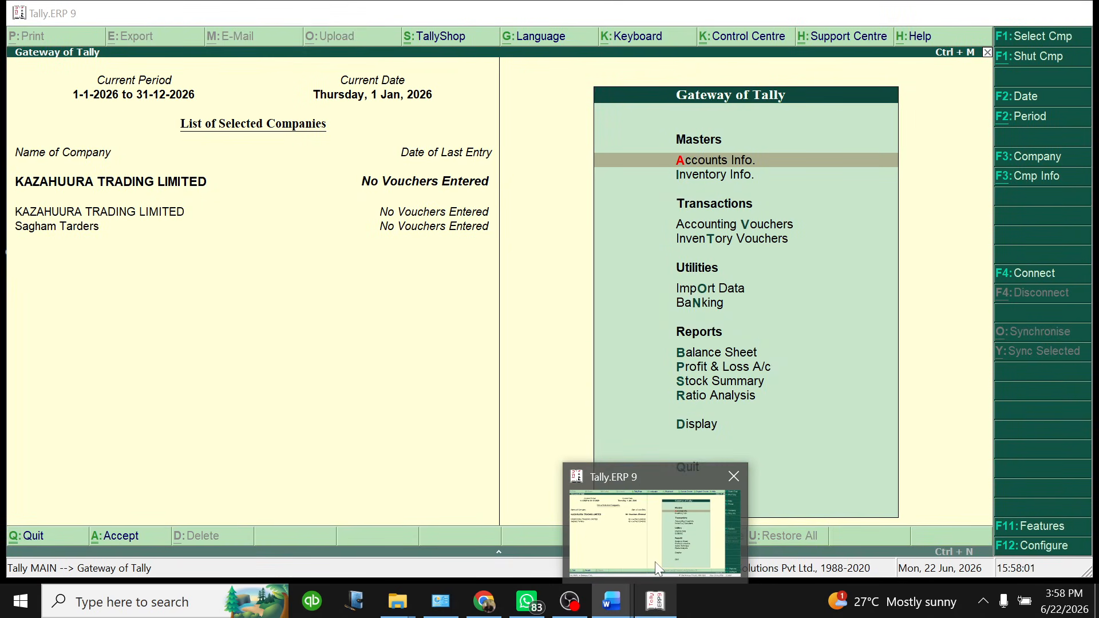
click(657, 604)
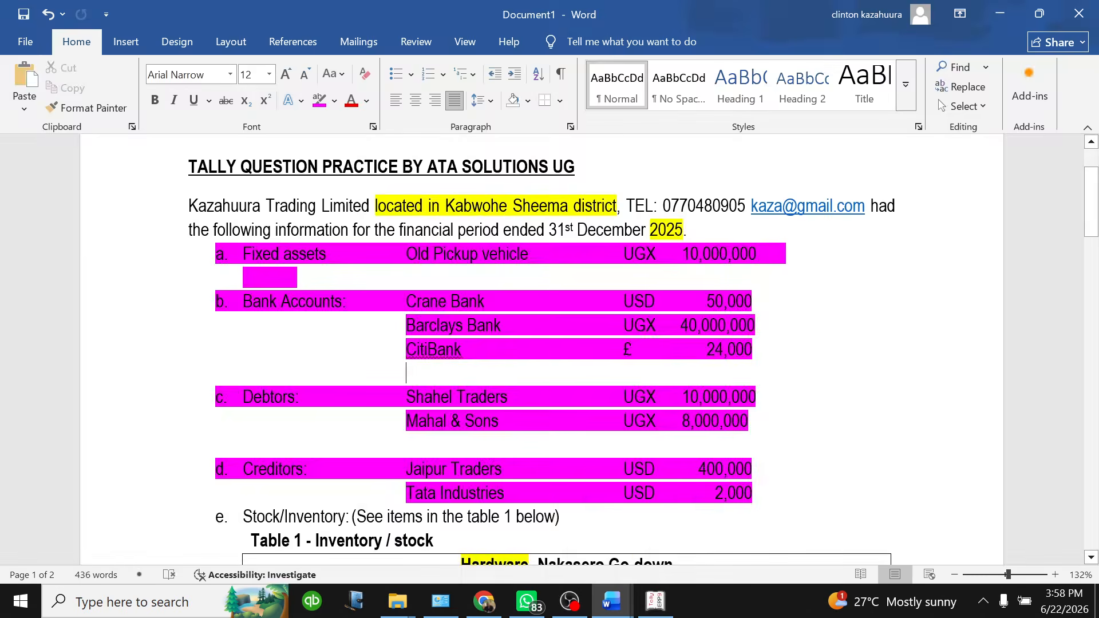
click(658, 610)
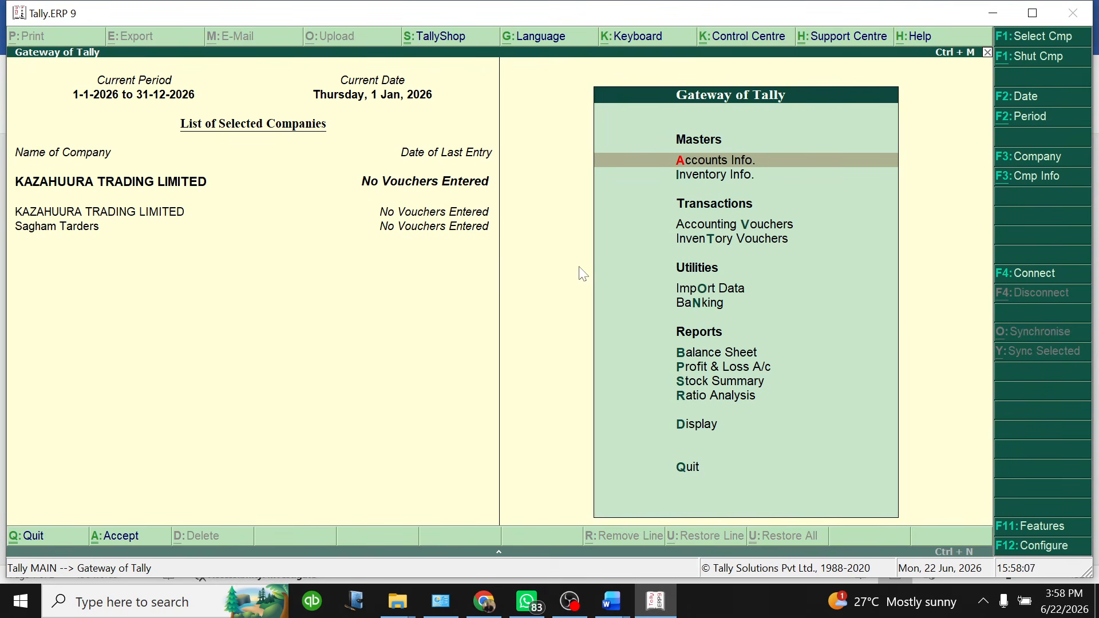
Start a new ledger named Old Pickup Vehicle under Accounts Info. > Ledgers, then view Document1
click(699, 166)
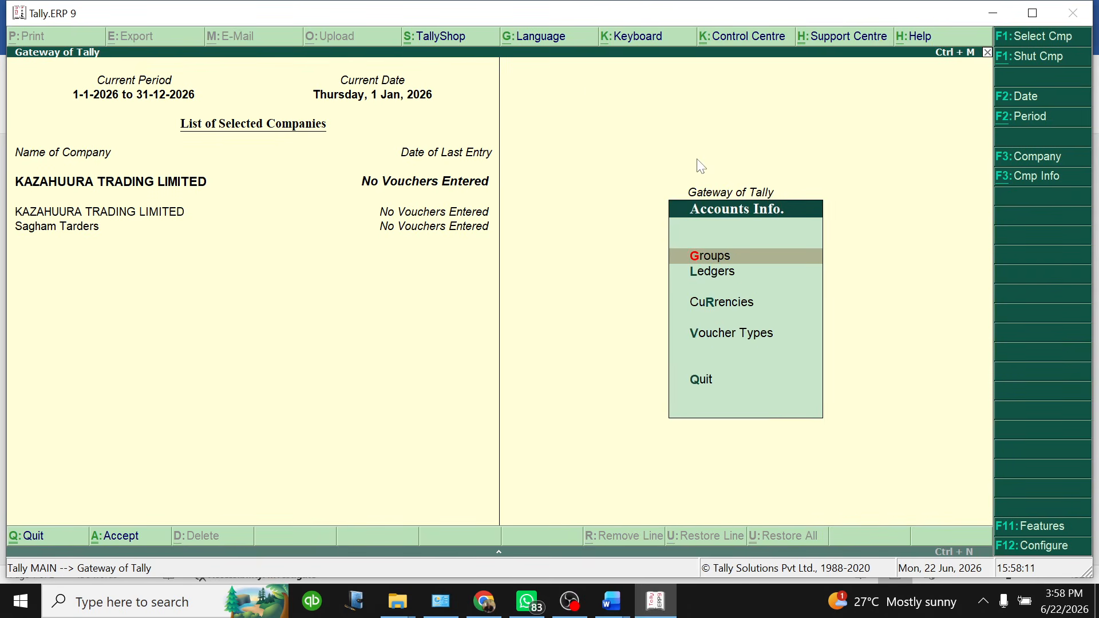
click(705, 277)
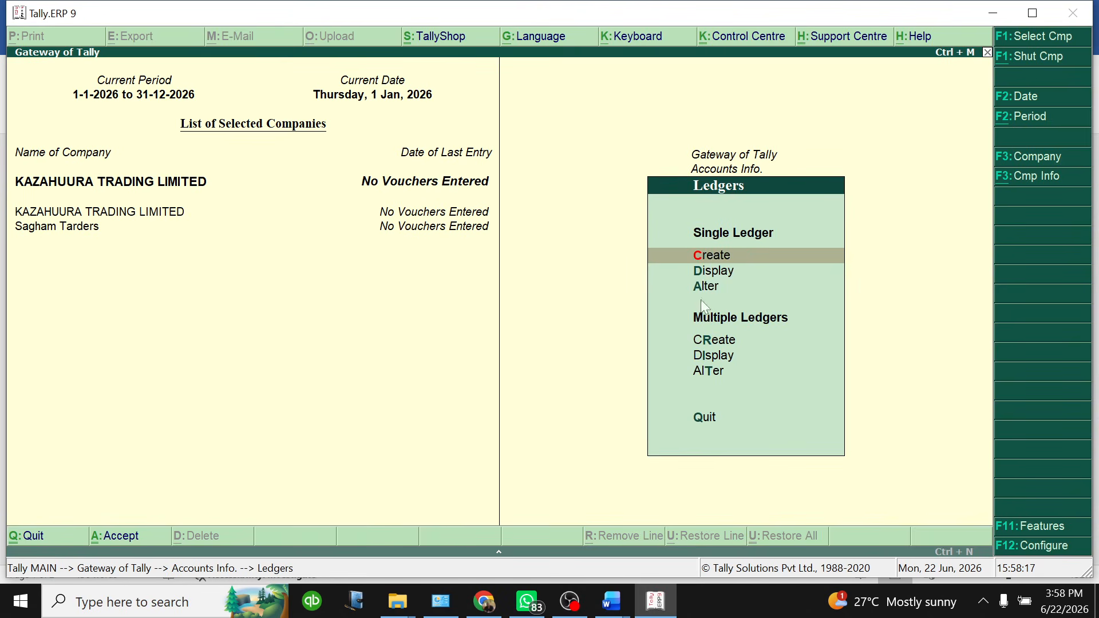
click(720, 261)
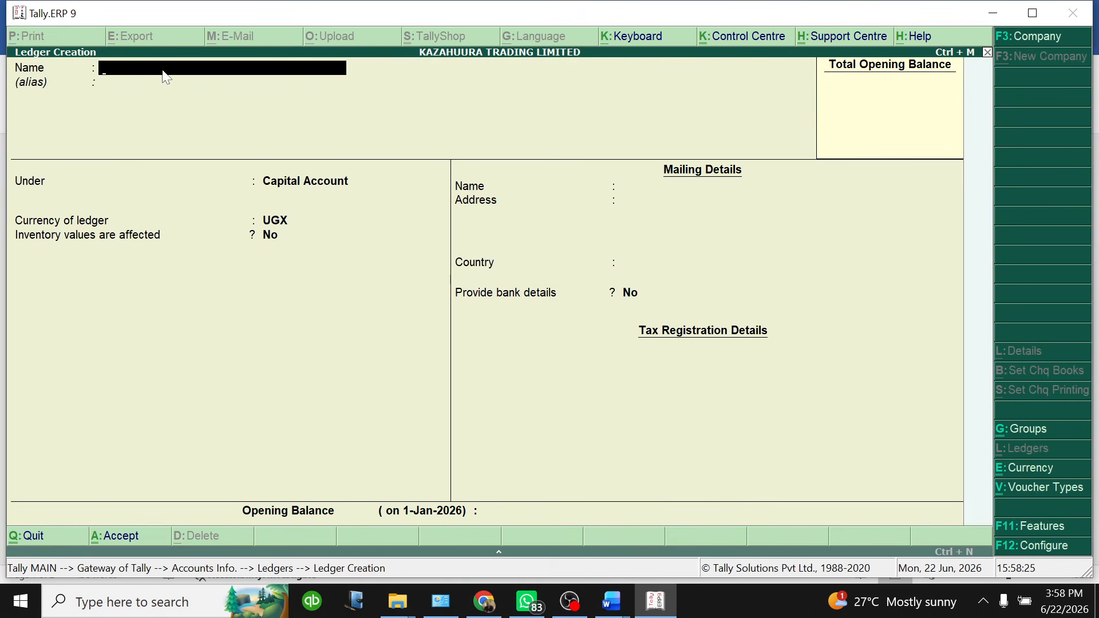
text(Old Pickup Vehicle)
key(Return)
key(Return)
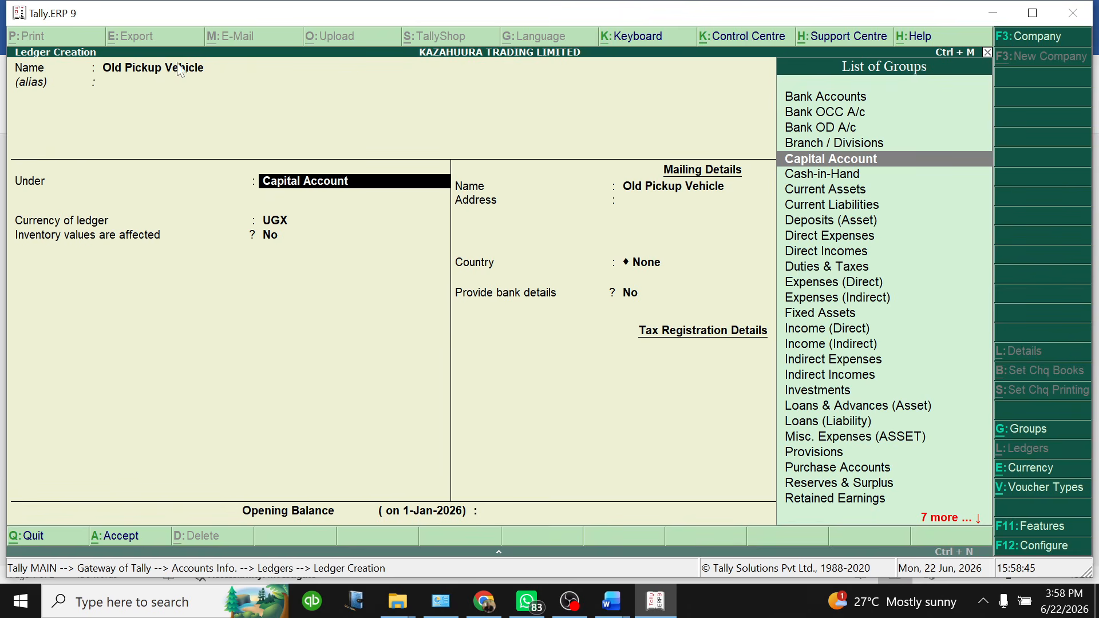
click(612, 602)
click(674, 526)
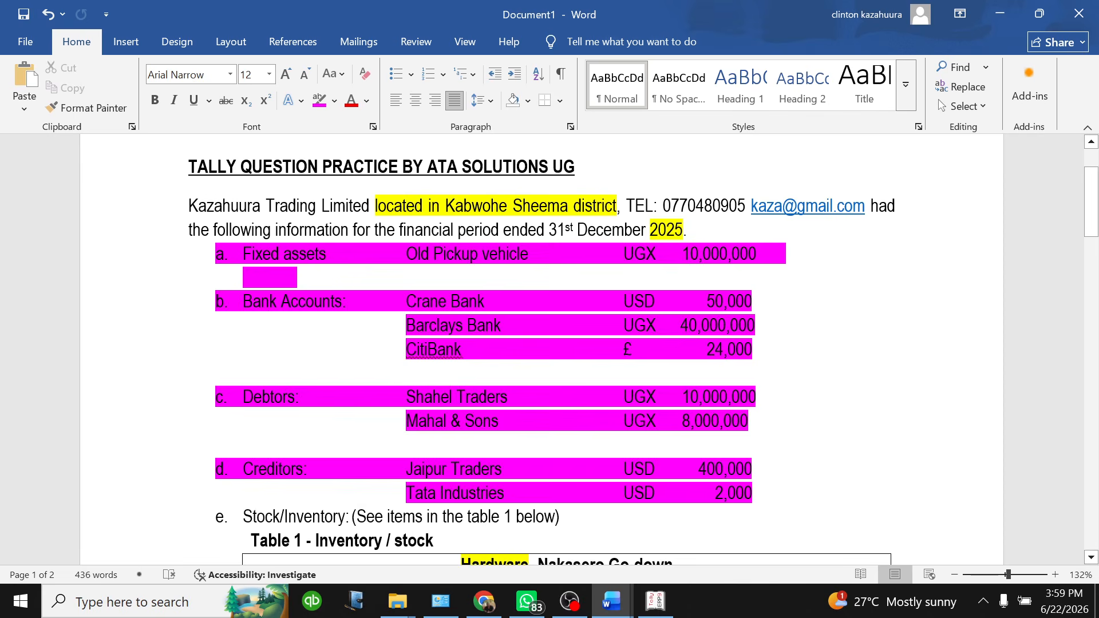
Place Old Pickup Vehicle under Fixed Assets, keeping UGX and leaving the mailing and country fields blank
click(653, 603)
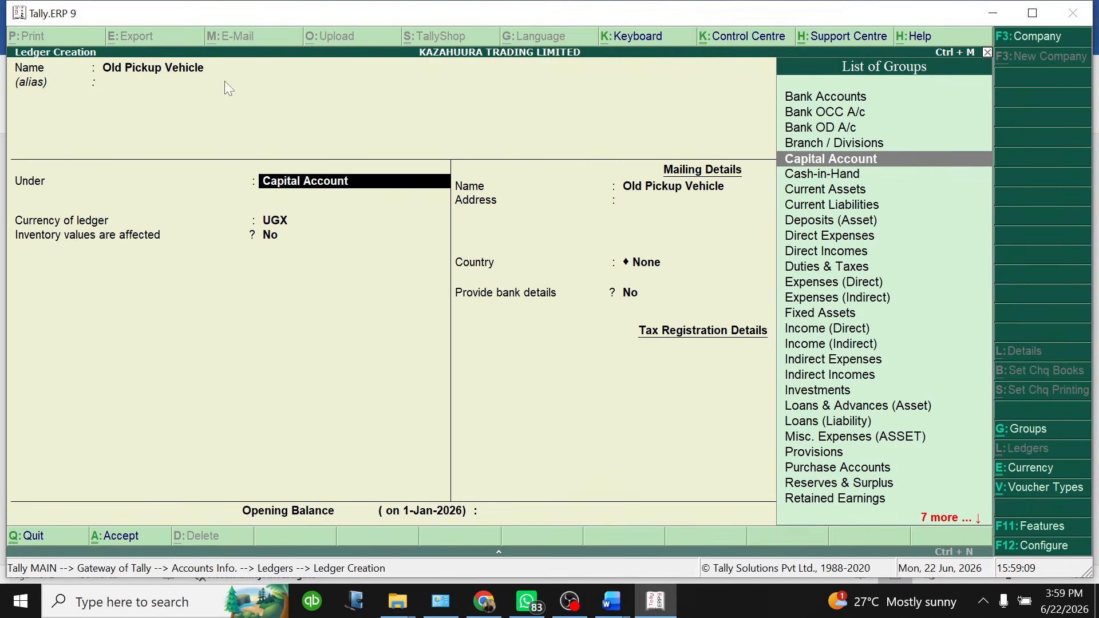
key(Down)
key(Down)
key(Down)
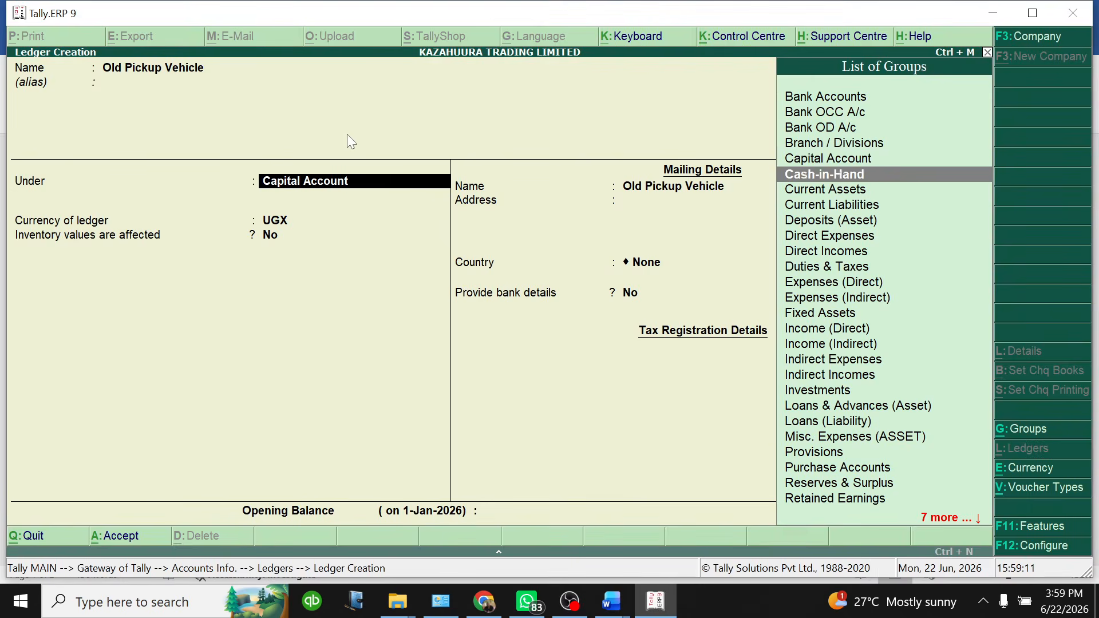
key(Down)
key(Down)
key(Down)
key(Down)
key(Down)
key(Down)
key(Down)
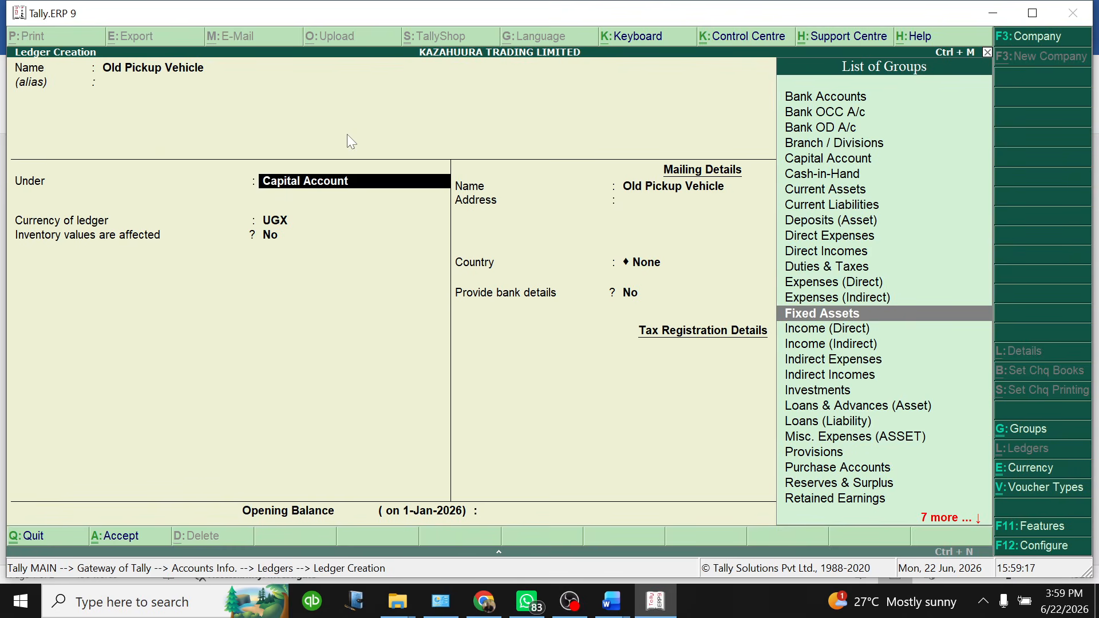
key(Return)
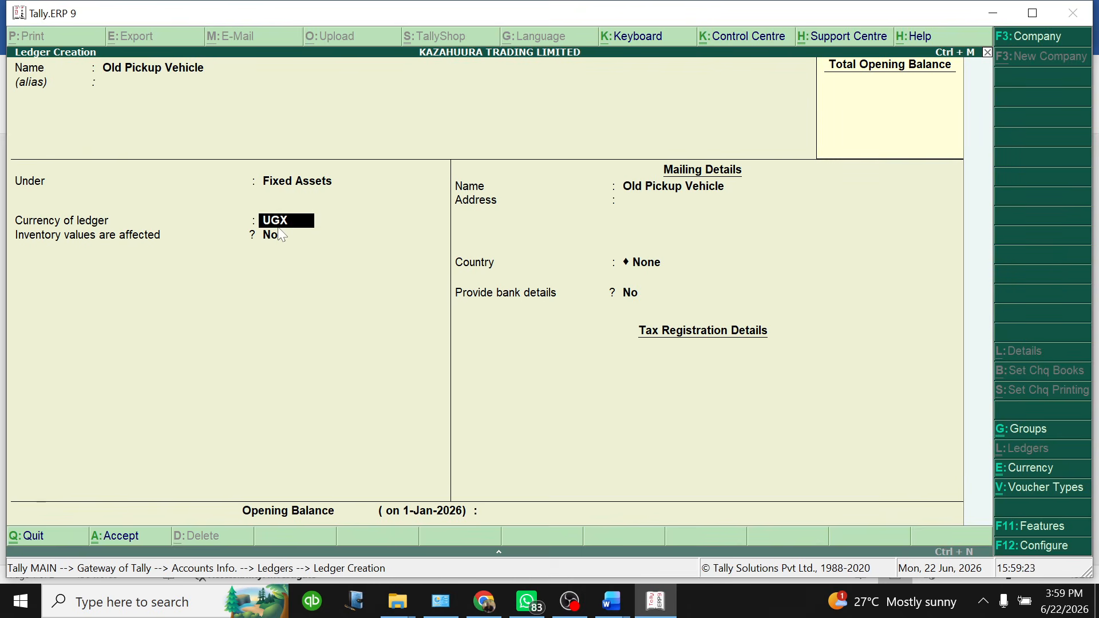
key(Return)
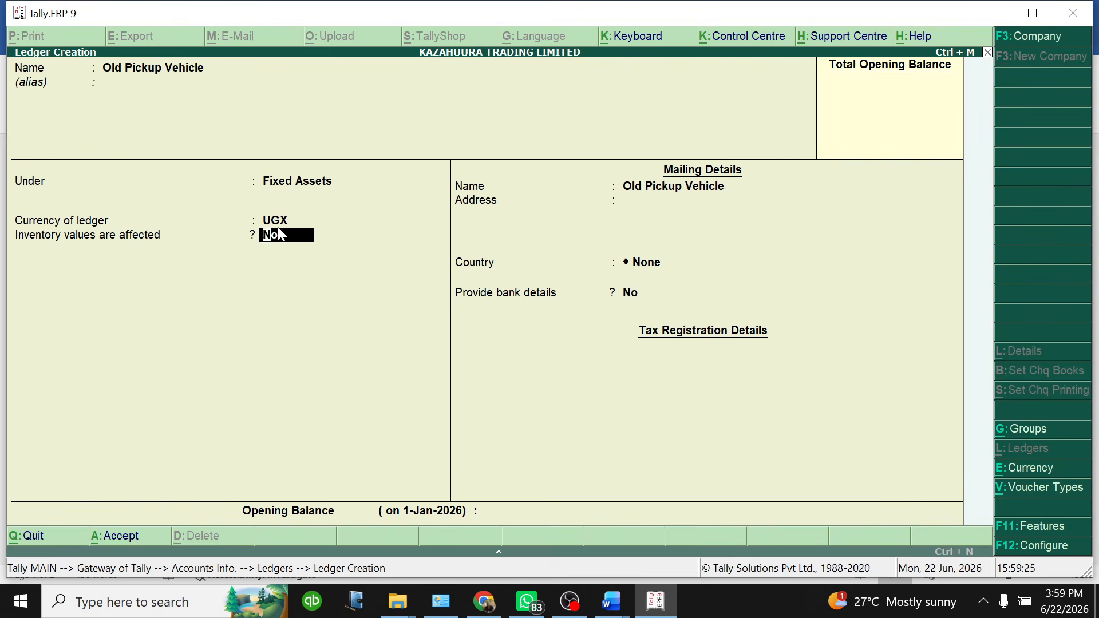
key(Return)
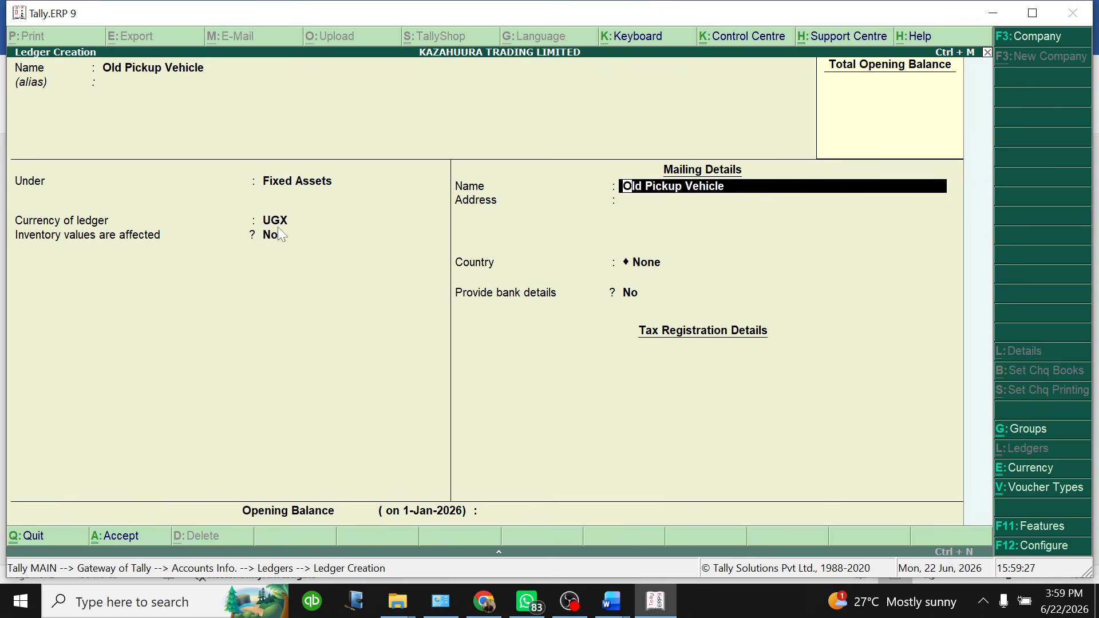
key(Return)
key(Return)
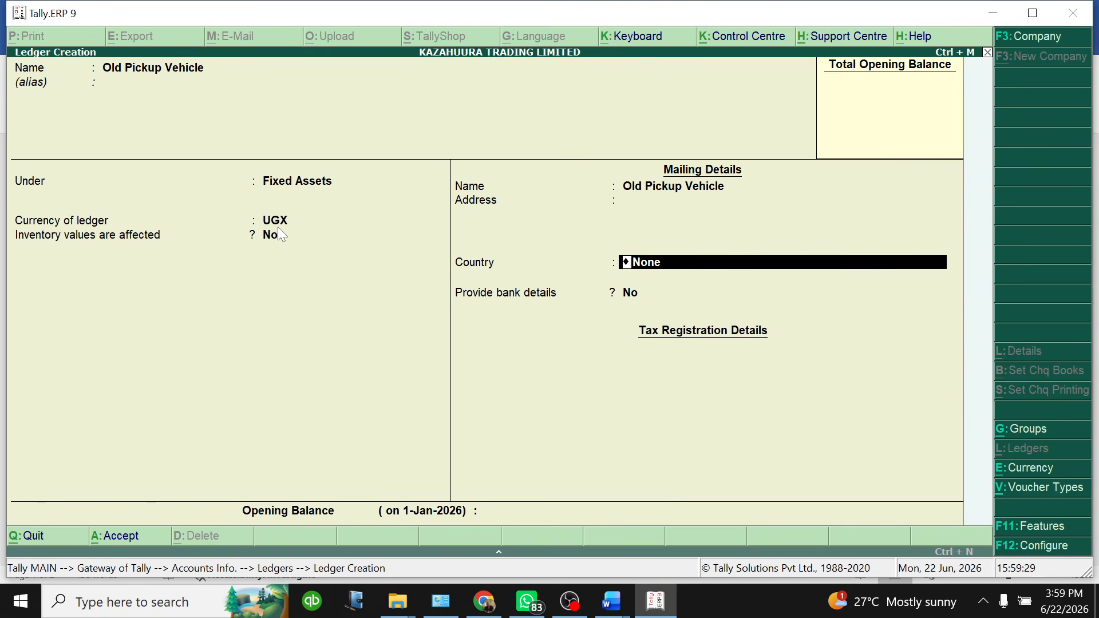
key(Return)
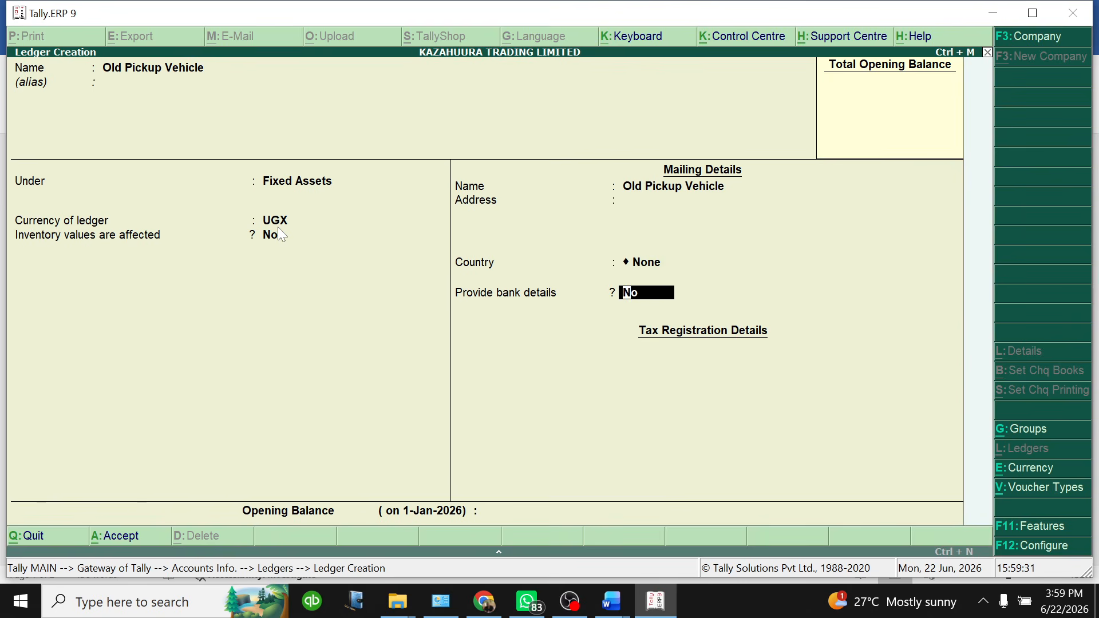
key(Return)
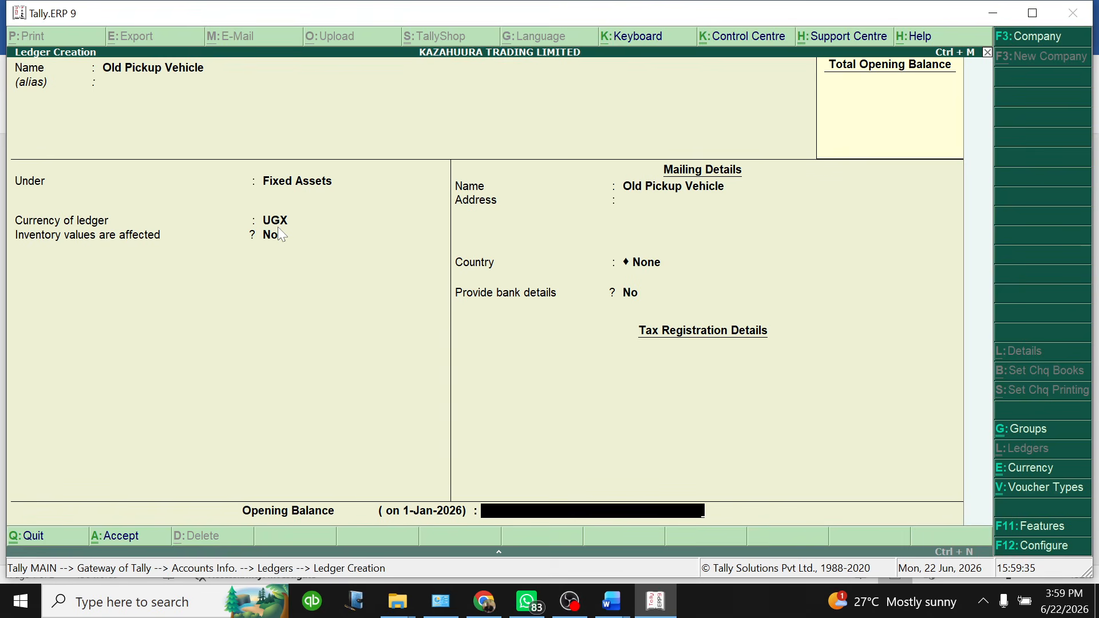
Enter a 10,000,000 Dr opening balance and save the Old Pickup Vehicle ledger
text(1000000)
key(BackSpace)
key(BackSpace)
key(BackSpace)
key(BackSpace)
key(BackSpace)
text(000000)
key(Return)
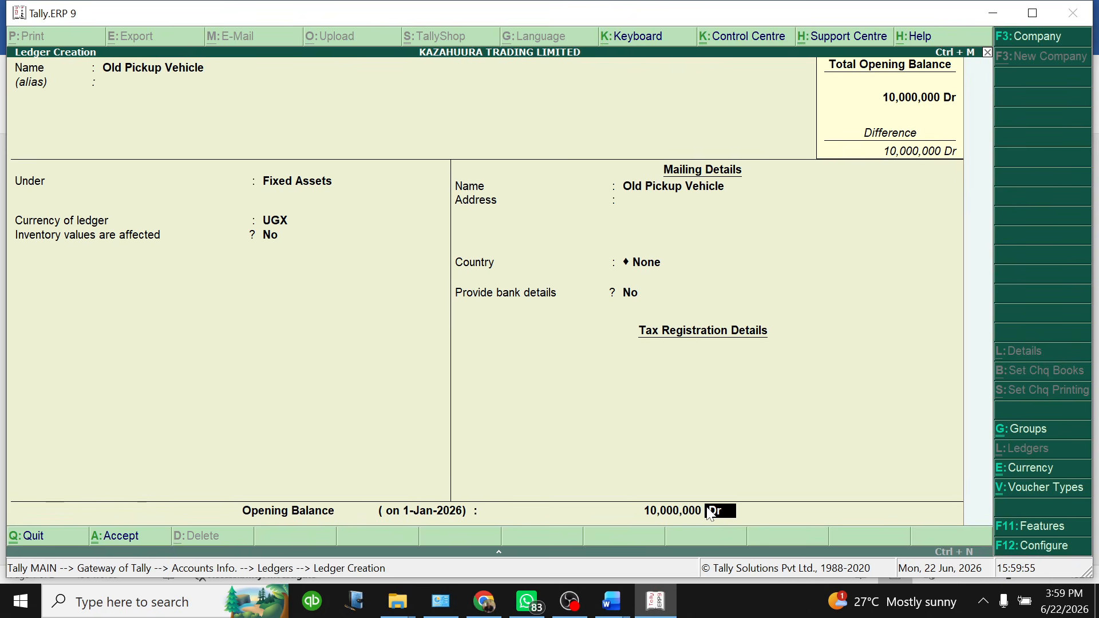
key(Return)
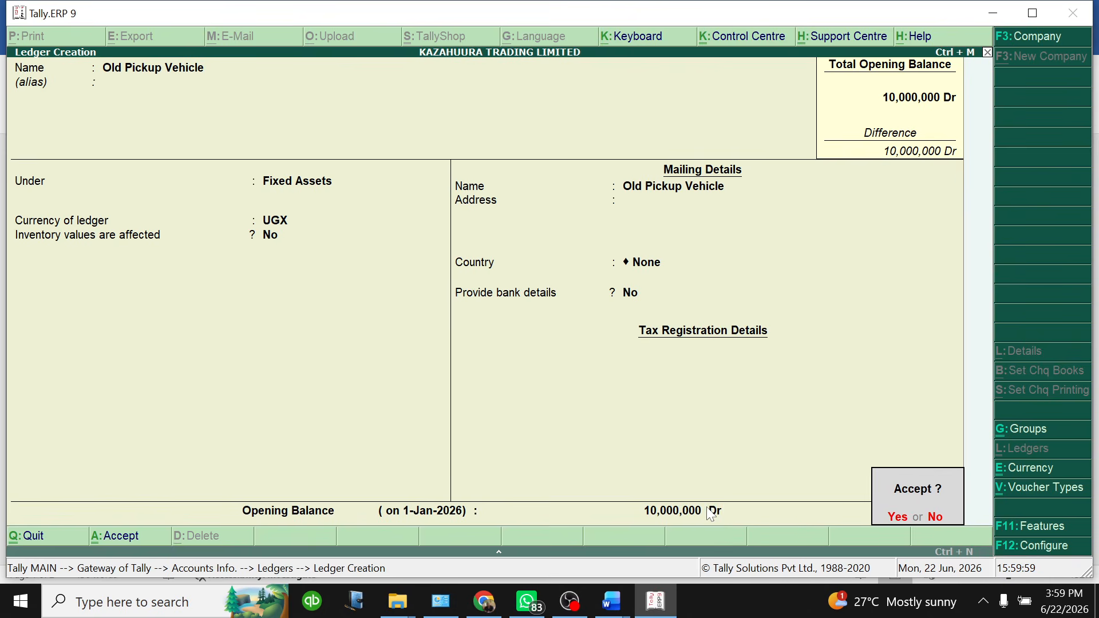
key(Return)
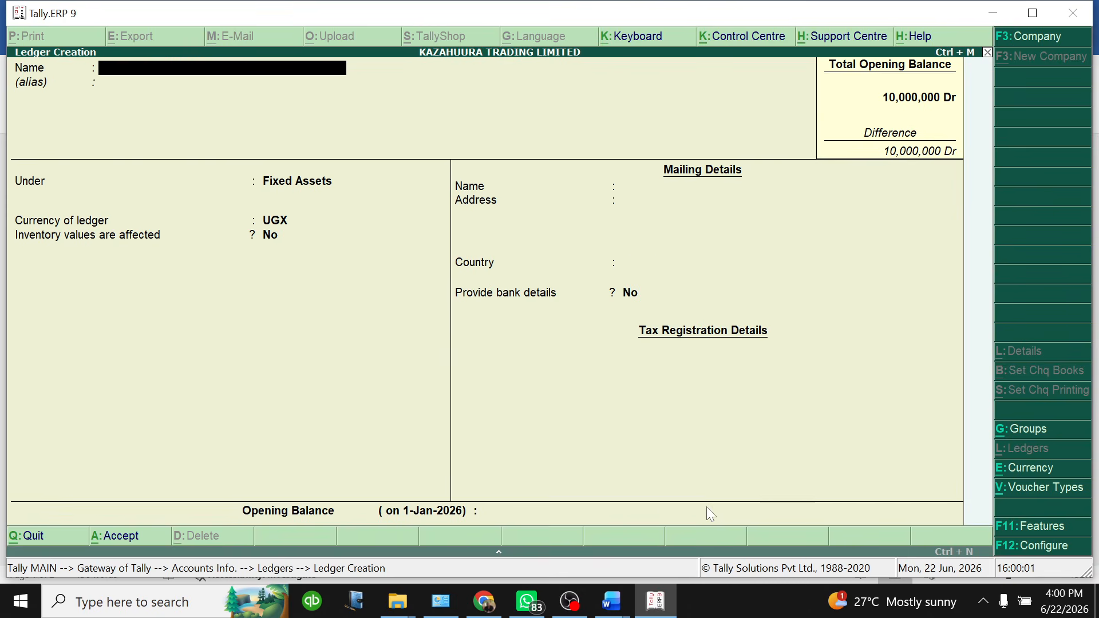
Check the bank accounts list in the Document1 exercise sheet in Word, then return to Tally
click(611, 601)
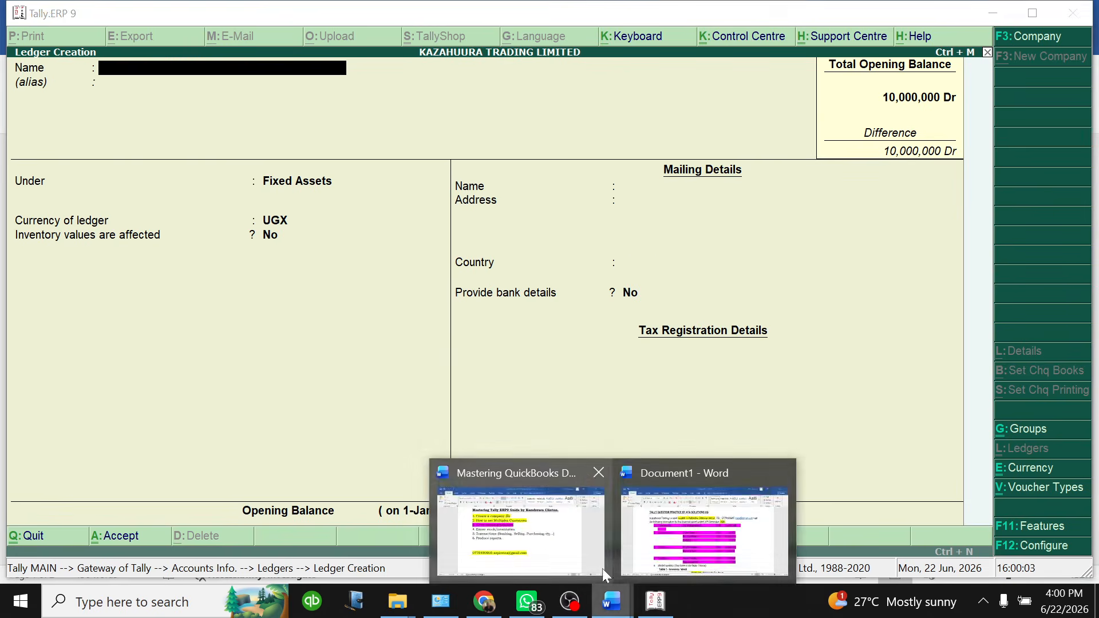
click(706, 550)
scroll(539, 349, down, 1)
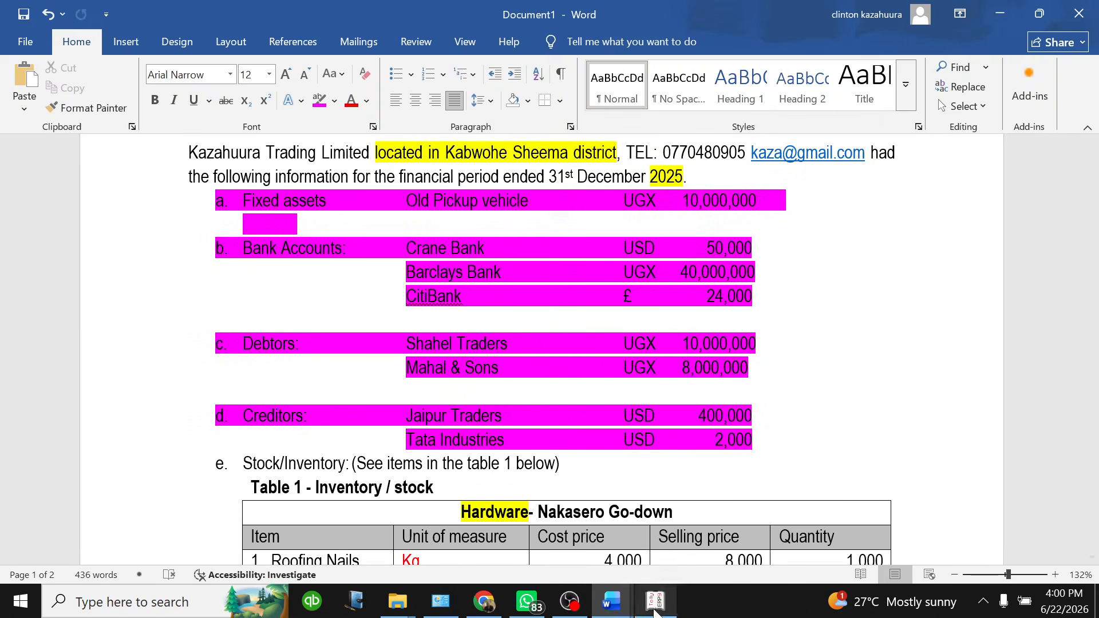
click(655, 602)
Create a Crane Bank ledger under the Bank Accounts group, initially keeping UGX
text(C)
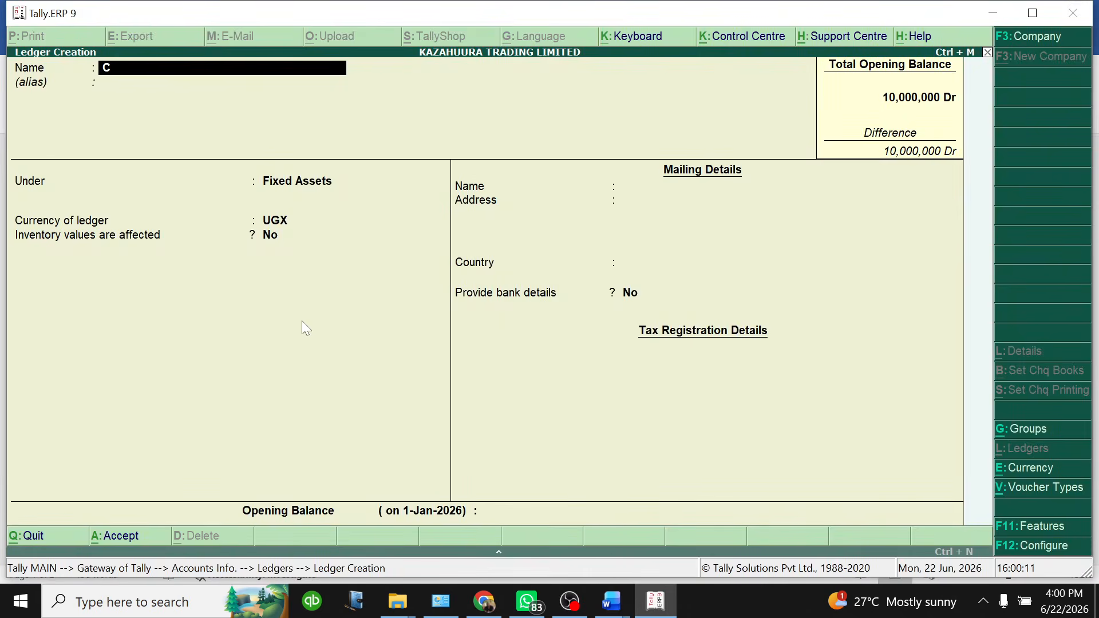
text(rane Bank)
key(Return)
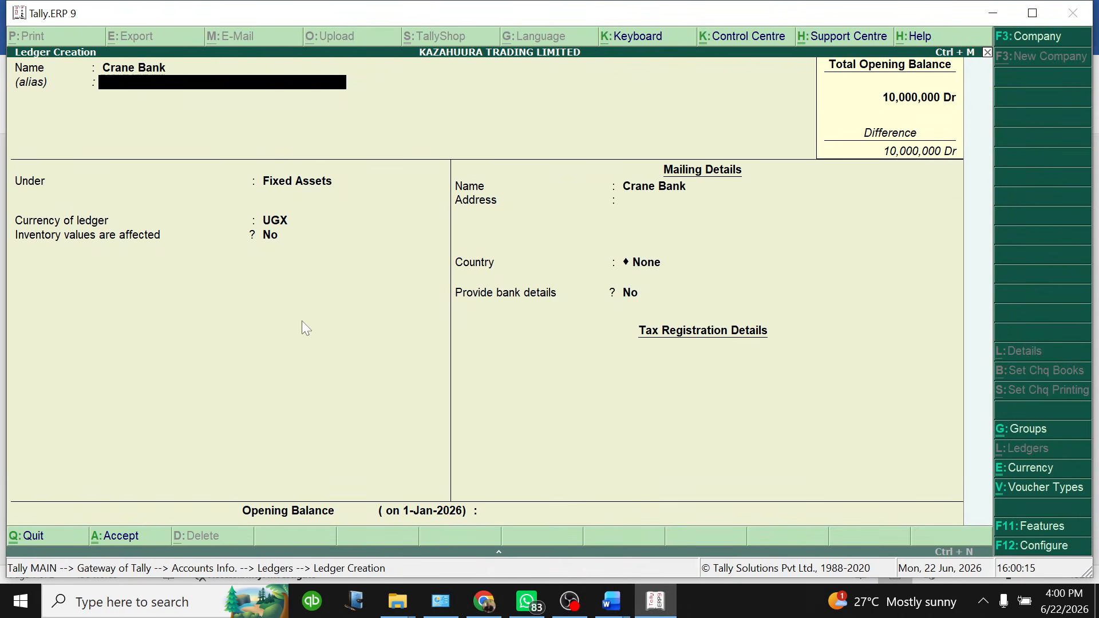
key(Return)
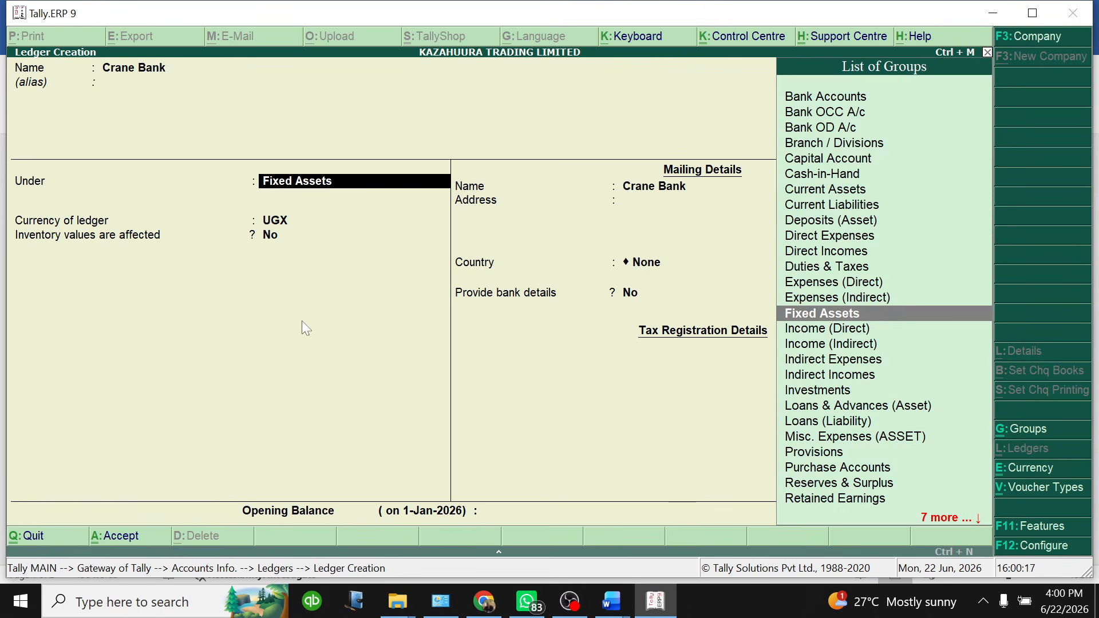
key(Up)
key(Up)
key(Up)
key(Up)
key(Up)
key(Up)
key(Up)
key(Up)
key(Up)
key(Up)
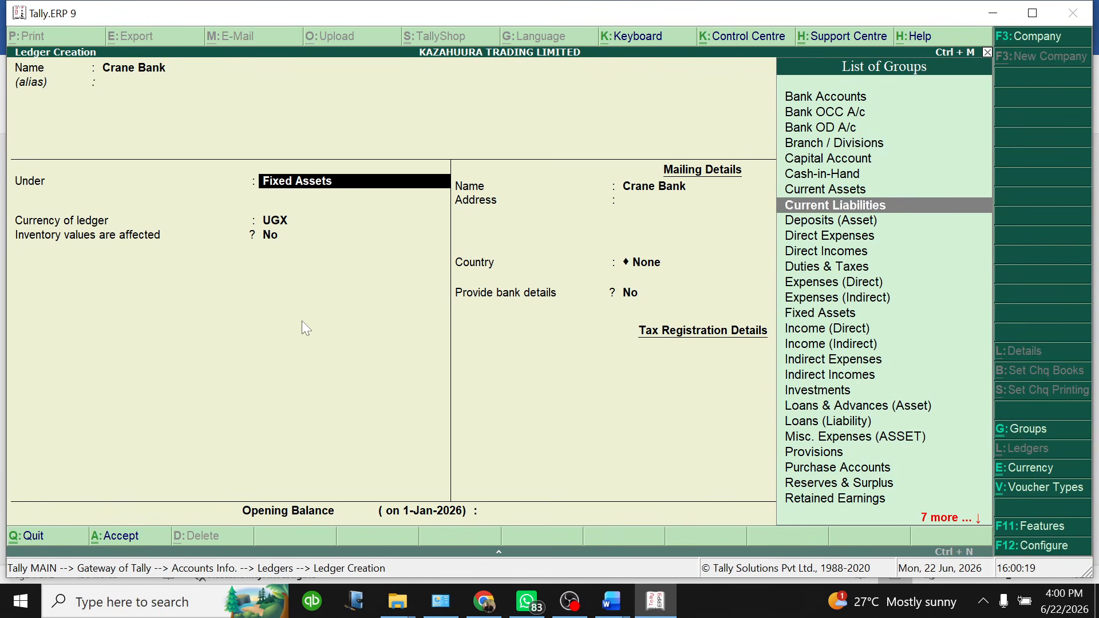
key(Up)
key(Up)
key(Up)
key(Up)
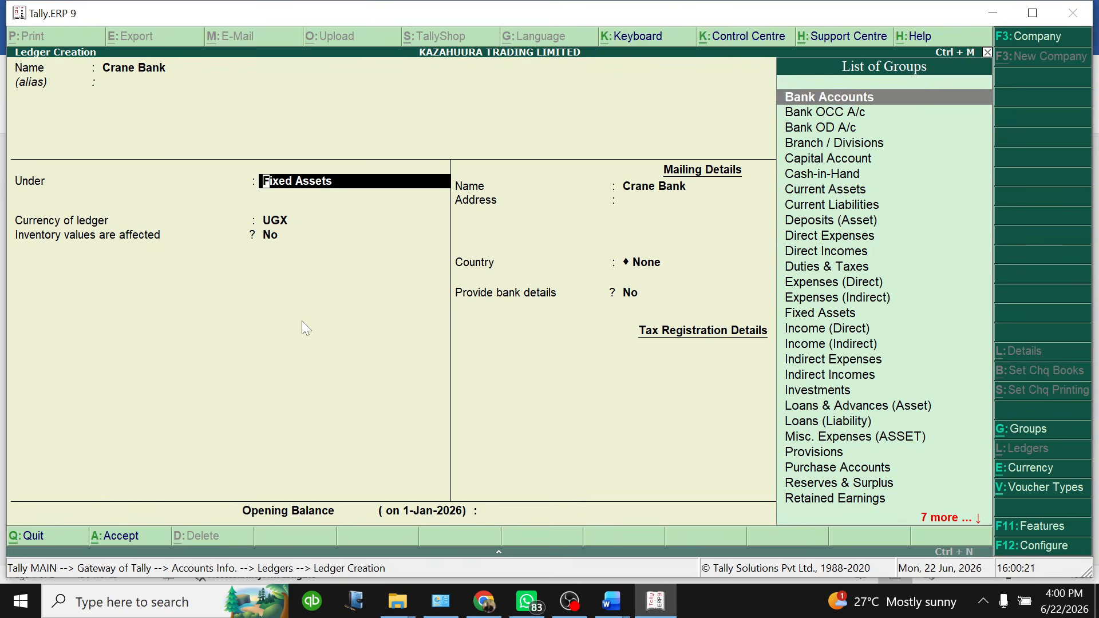
key(Return)
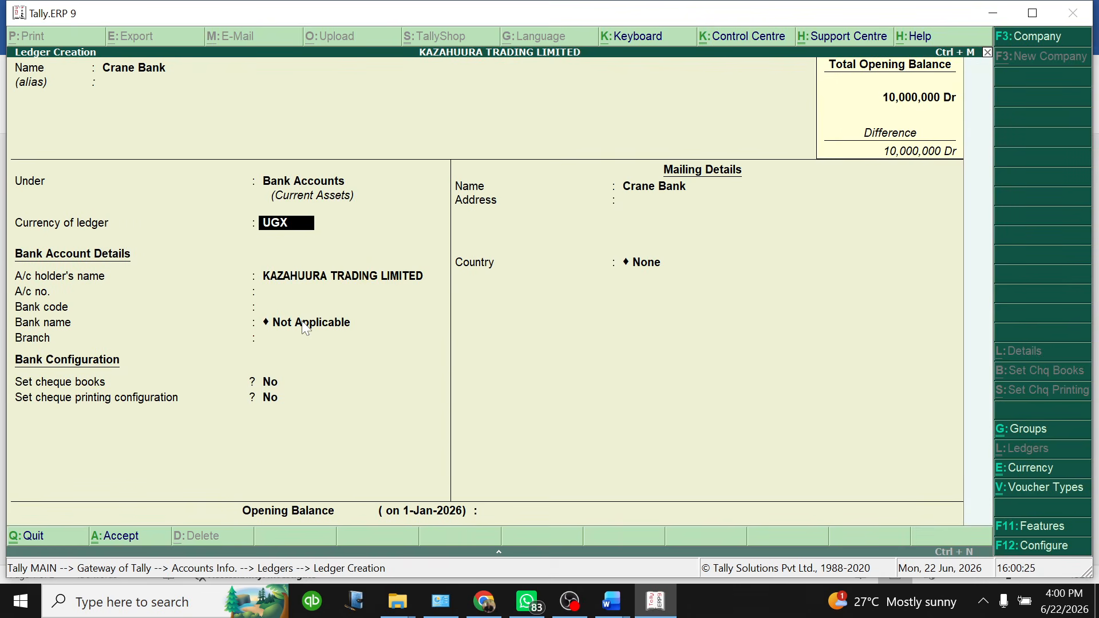
key(Return)
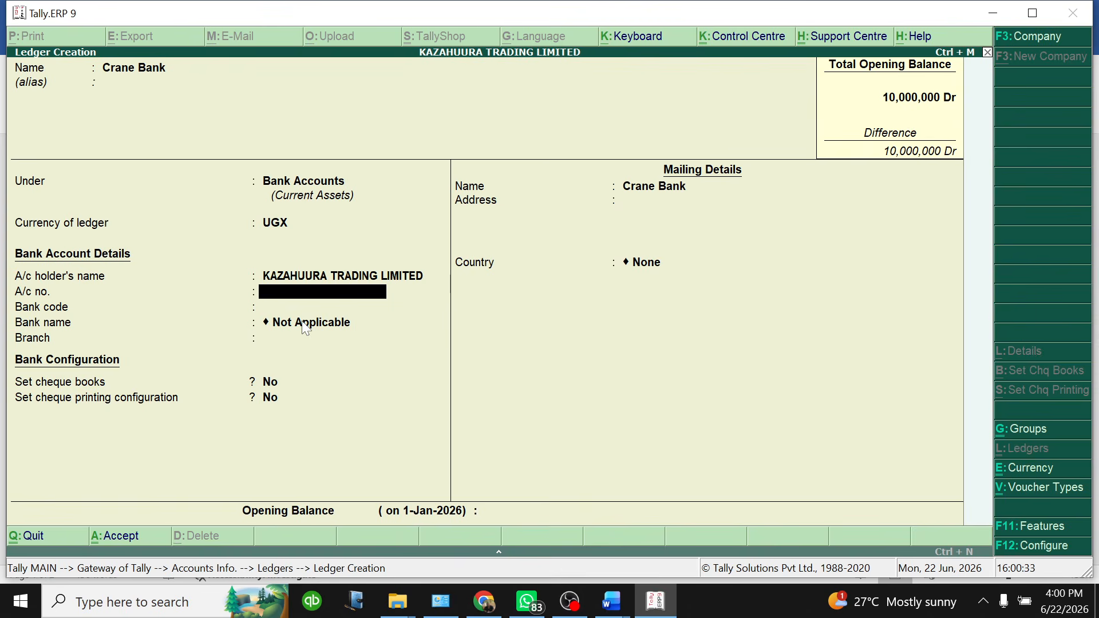
Pass the Crane Bank bank-detail fields, then step back to bring up the currency list
key(BackSpace)
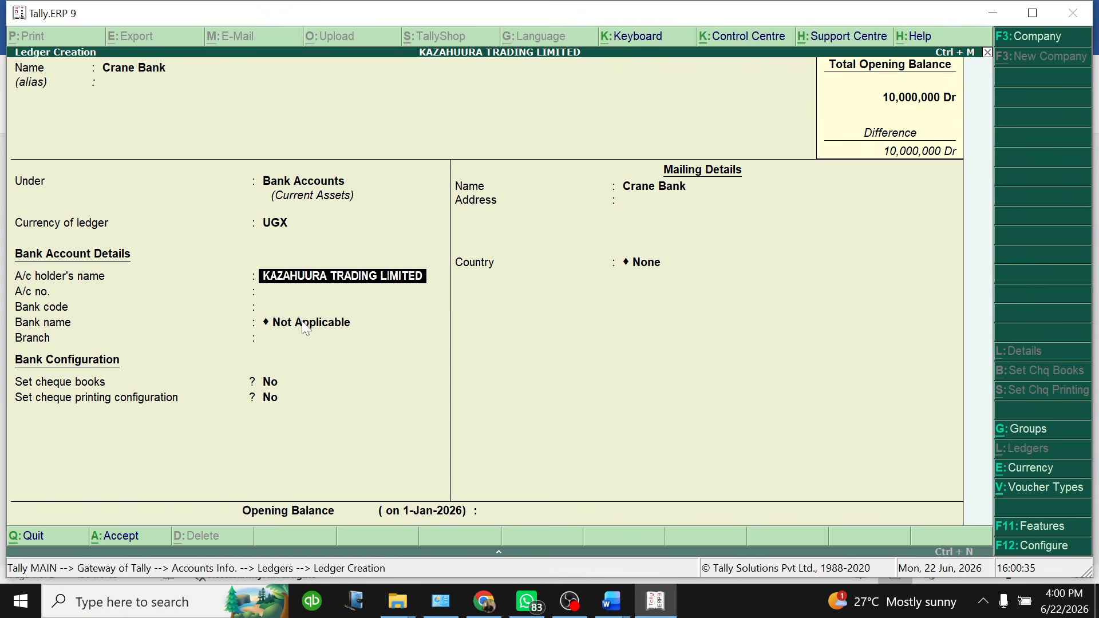
key(Return)
key(Return)
key(Return)
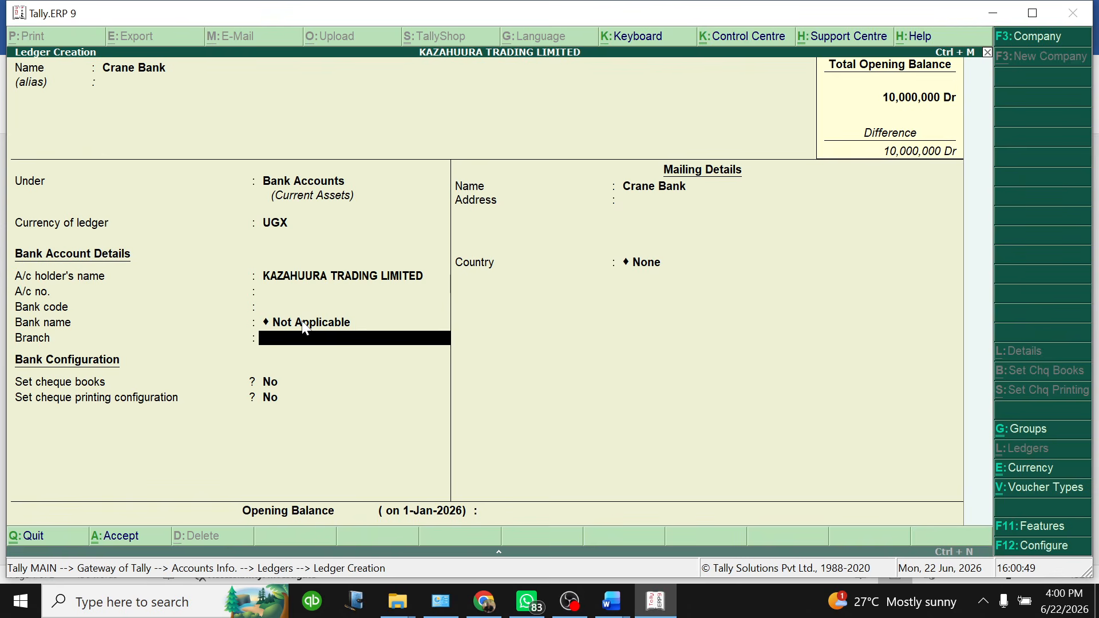
key(Return)
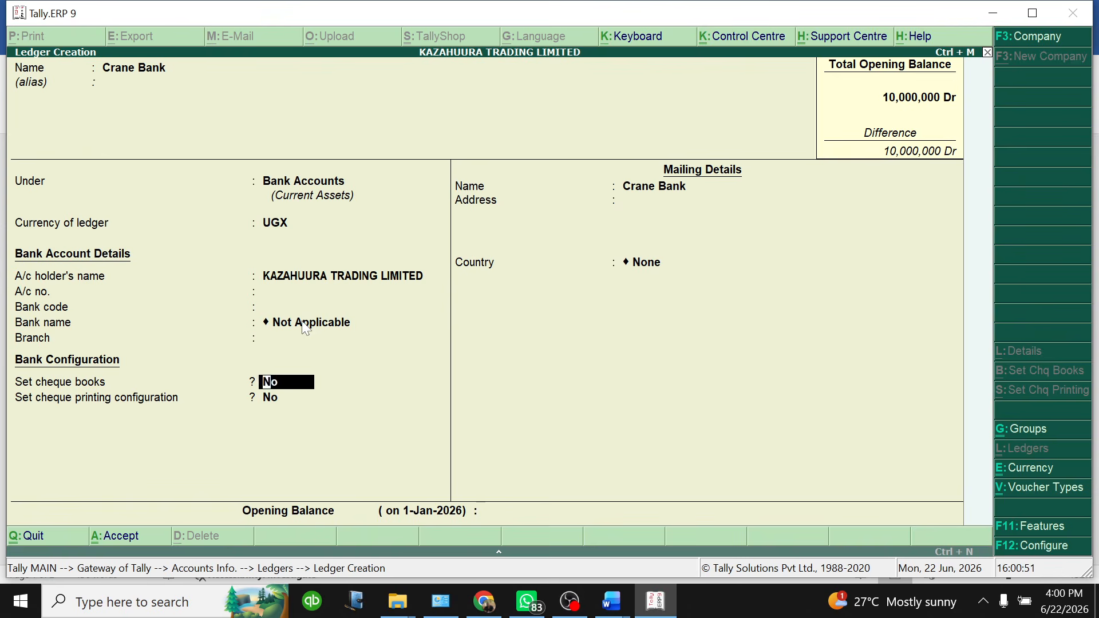
key(Return)
key(Return)
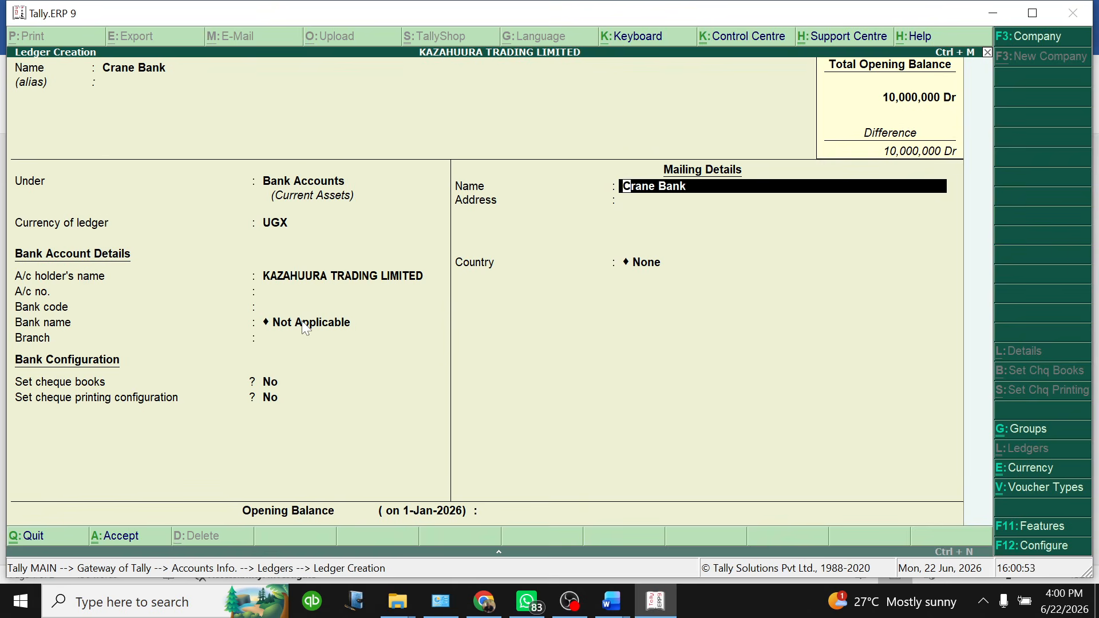
key(Return)
key(Return)
key(Return)
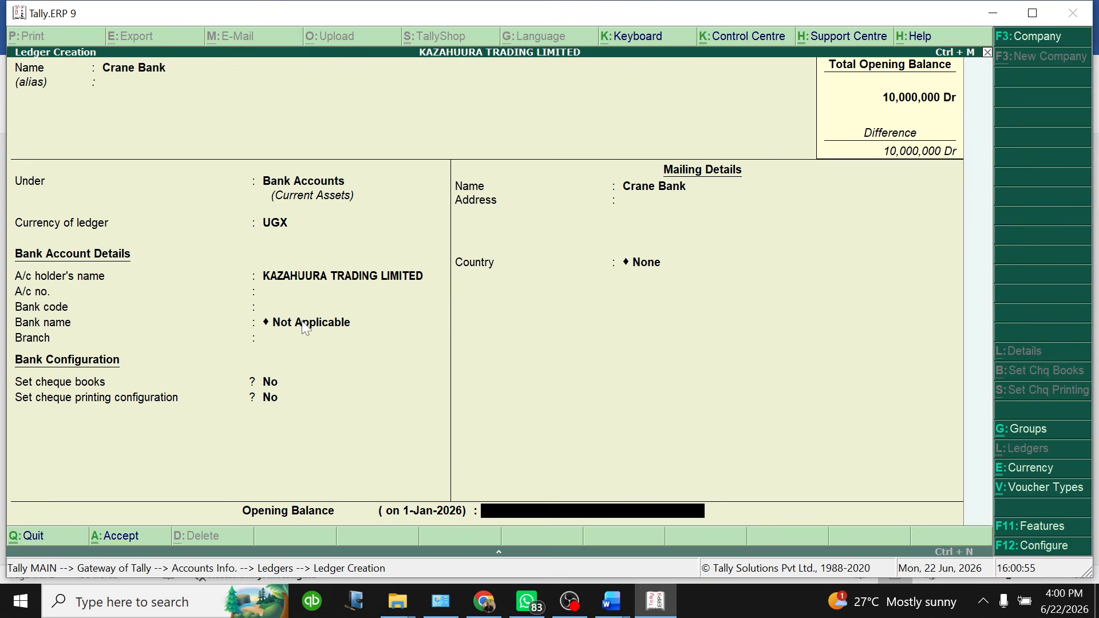
key(BackSpace)
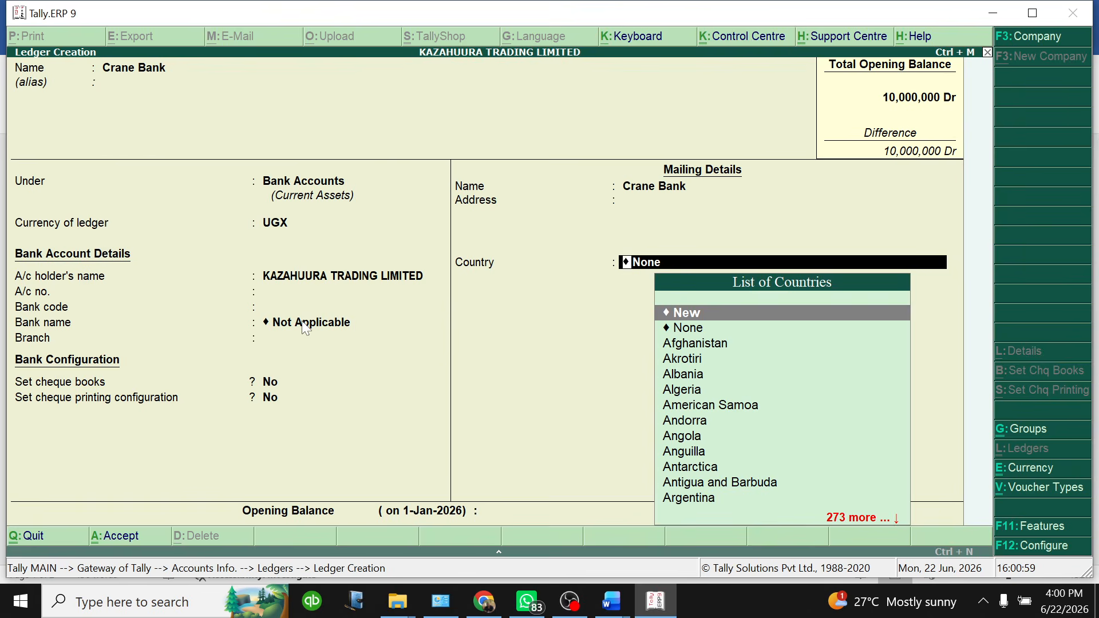
key(BackSpace)
key(BackSpace)
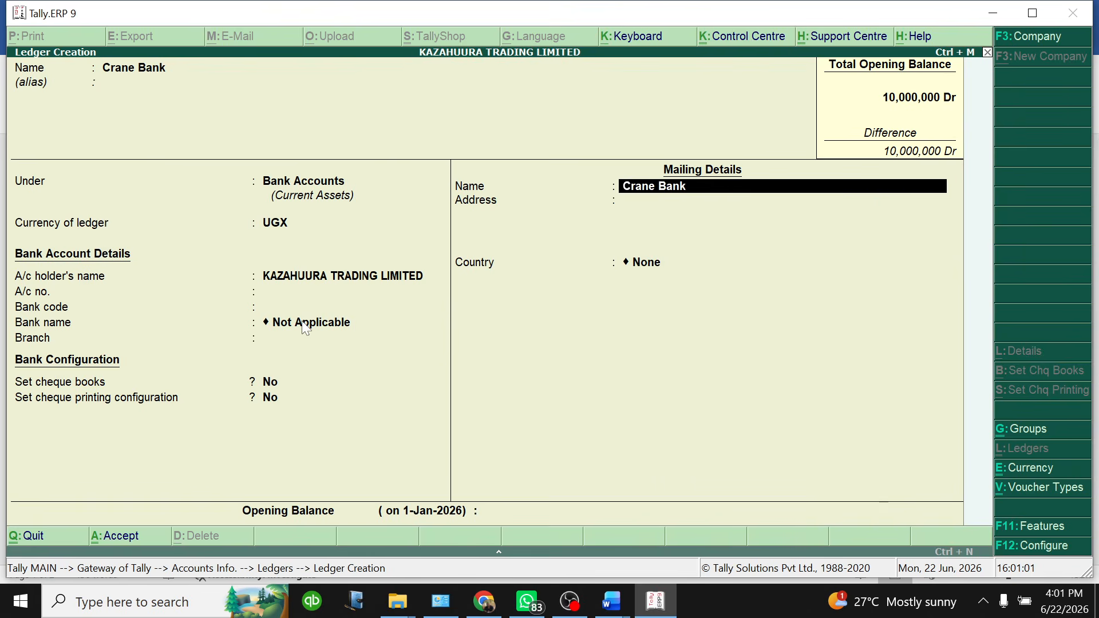
key(BackSpace)
key(BackSpace)
key(BackSpace)
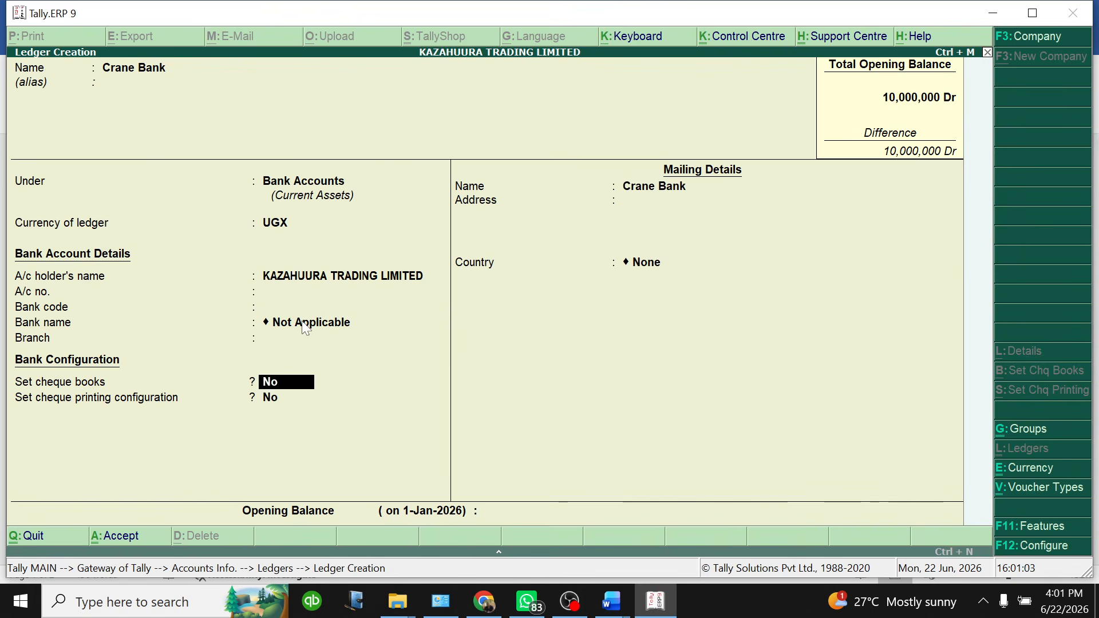
key(BackSpace)
key(BackSpace)
key(BackSpace)
key(BackSpace)
key(BackSpace)
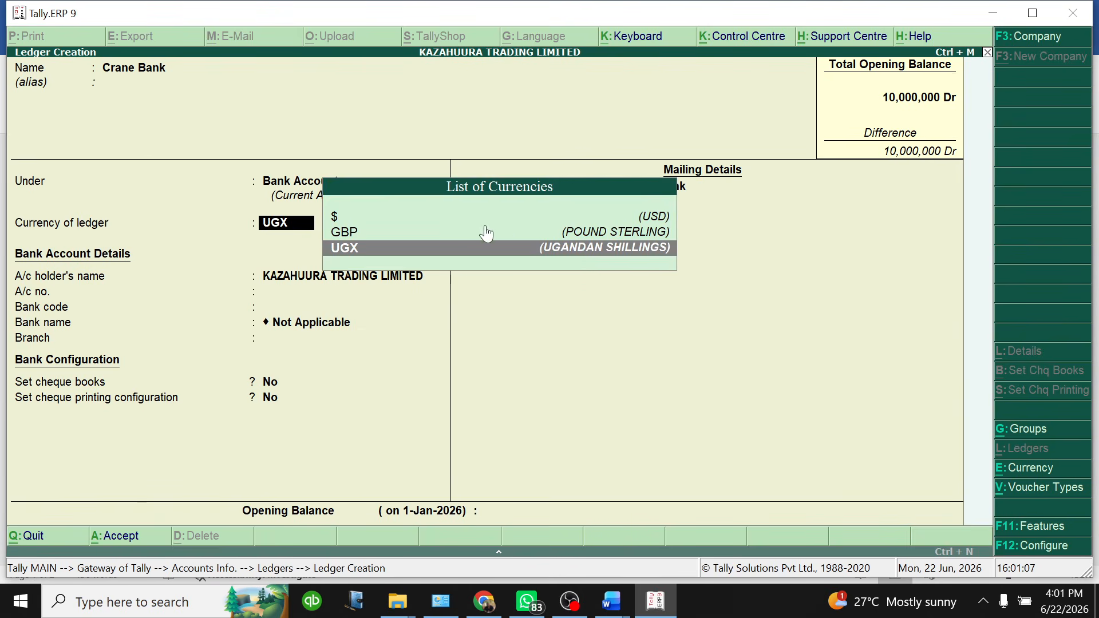
Switch the Crane Bank currency to $ (USD) and try a plain 50000 opening balance
click(345, 218)
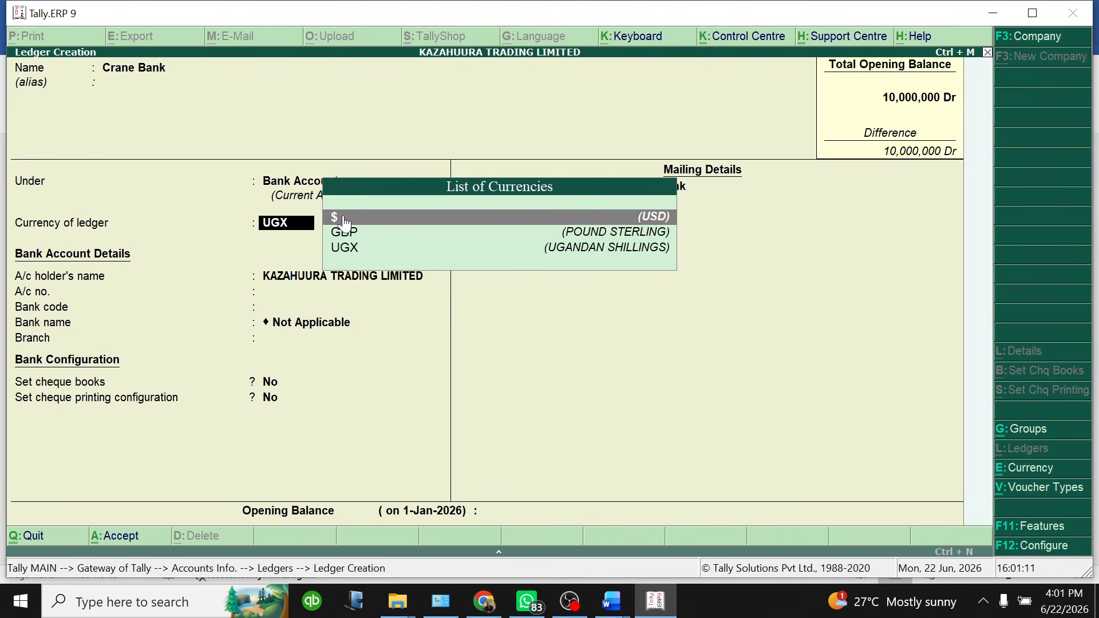
key(Return)
key(Return)
key(Return)
key(Return)
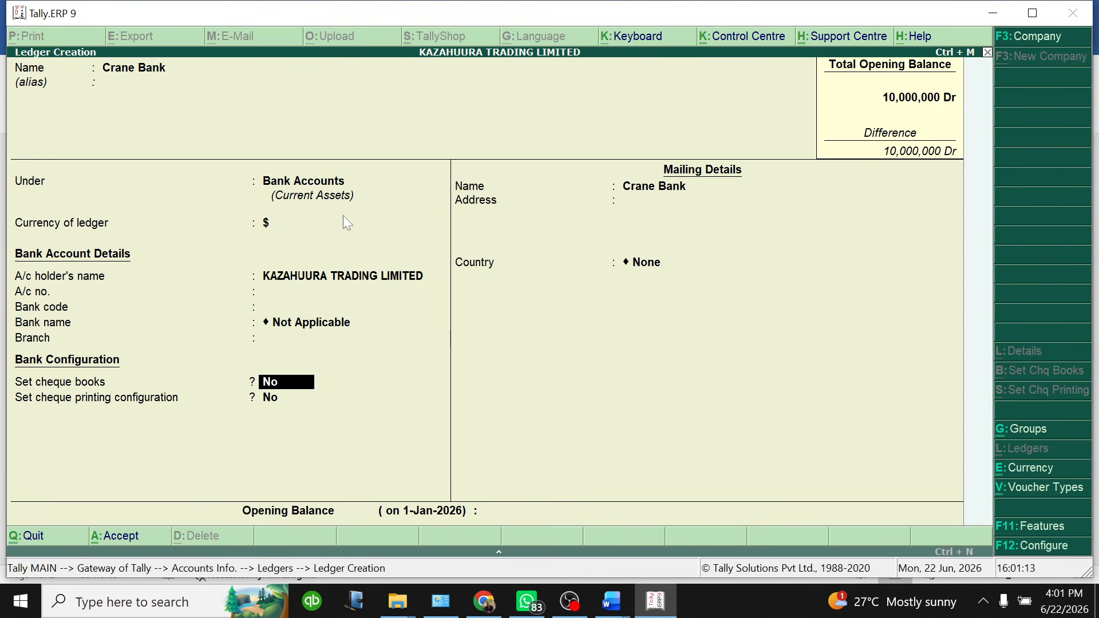
key(Return)
key(Return)
key(Return)
key(Return)
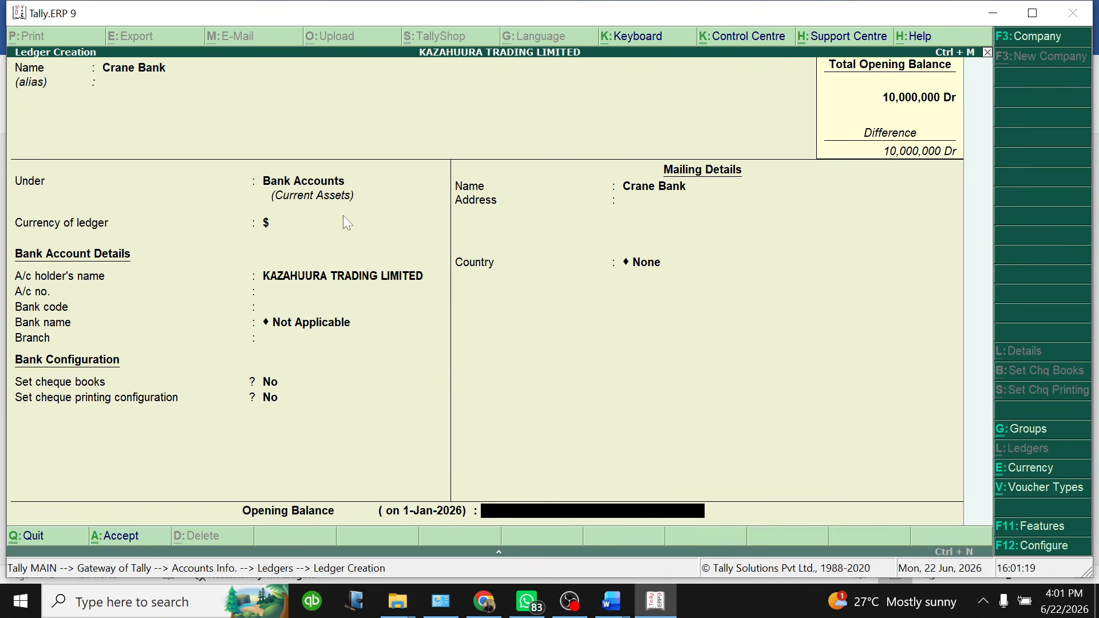
text(50000)
key(Return)
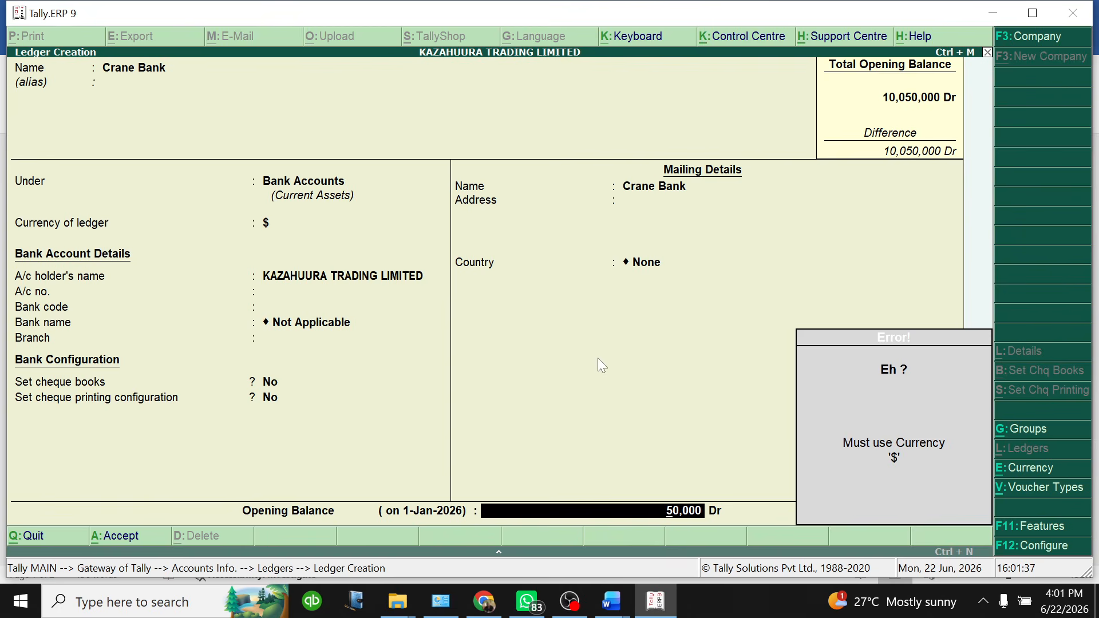
key(BackSpace)
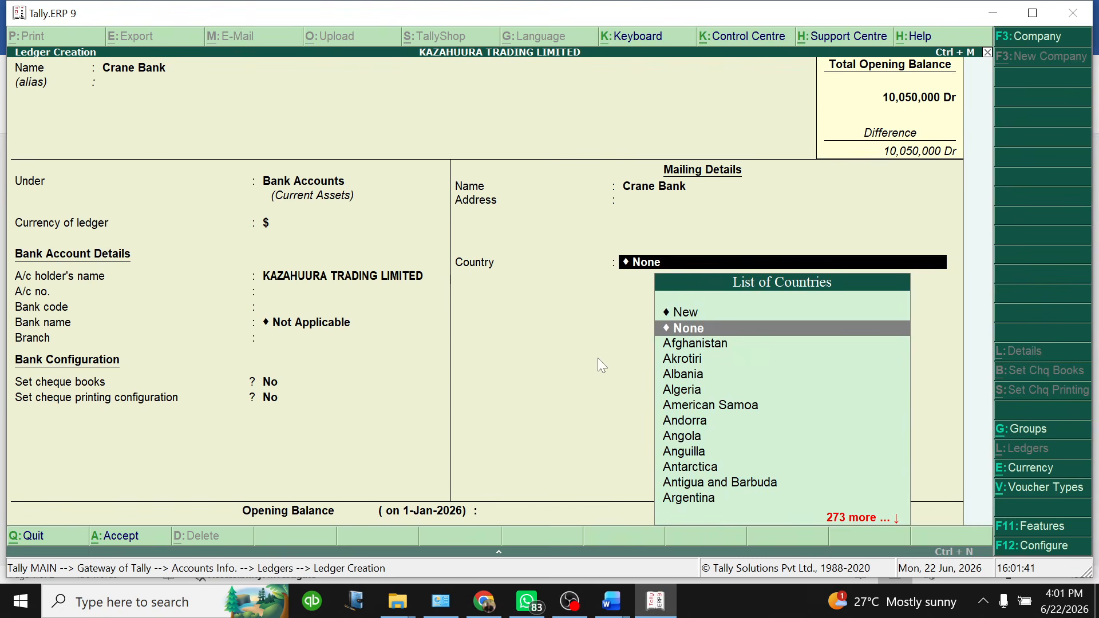
key(Return)
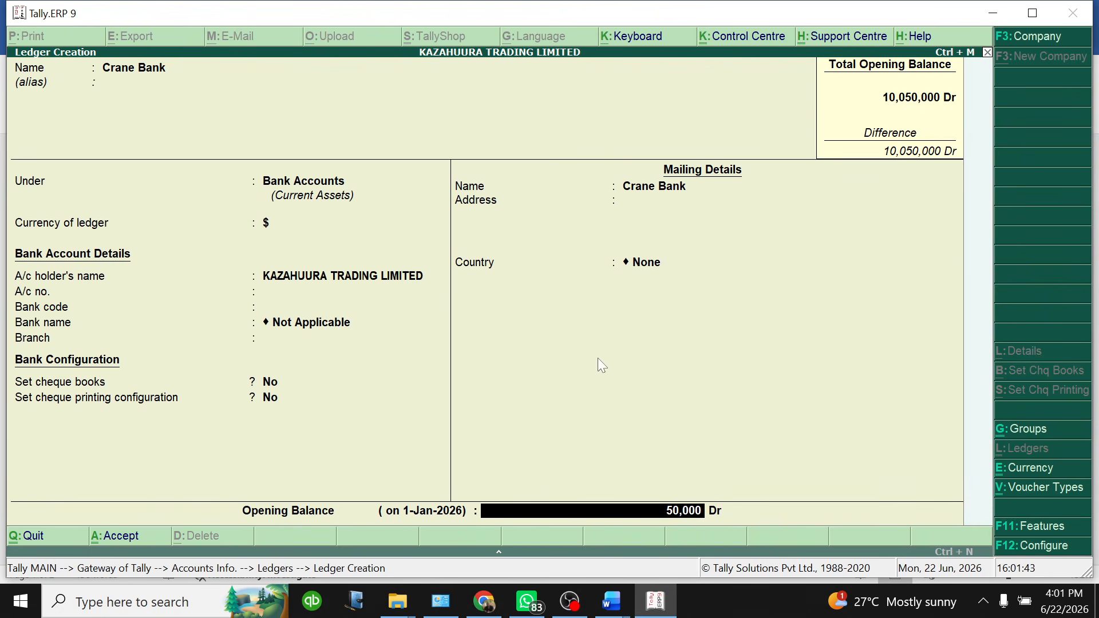
Re-enter the opening balance as $ 50000 Dr at 3,700 UGX and save Crane Bank
key(BackSpace)
text($ 50000)
key(Return)
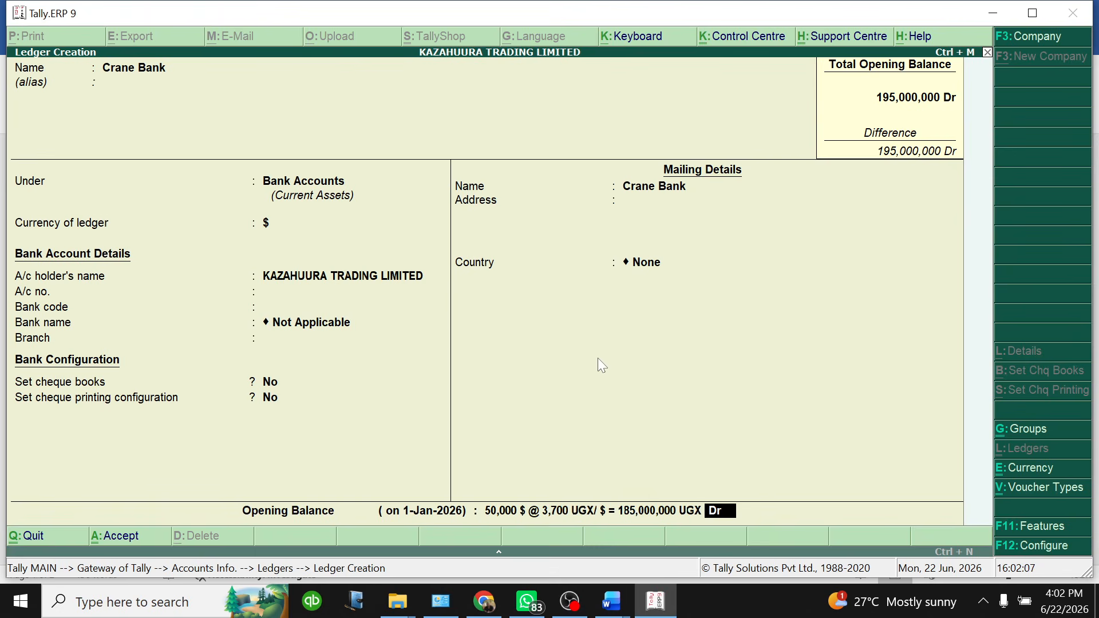
key(Return)
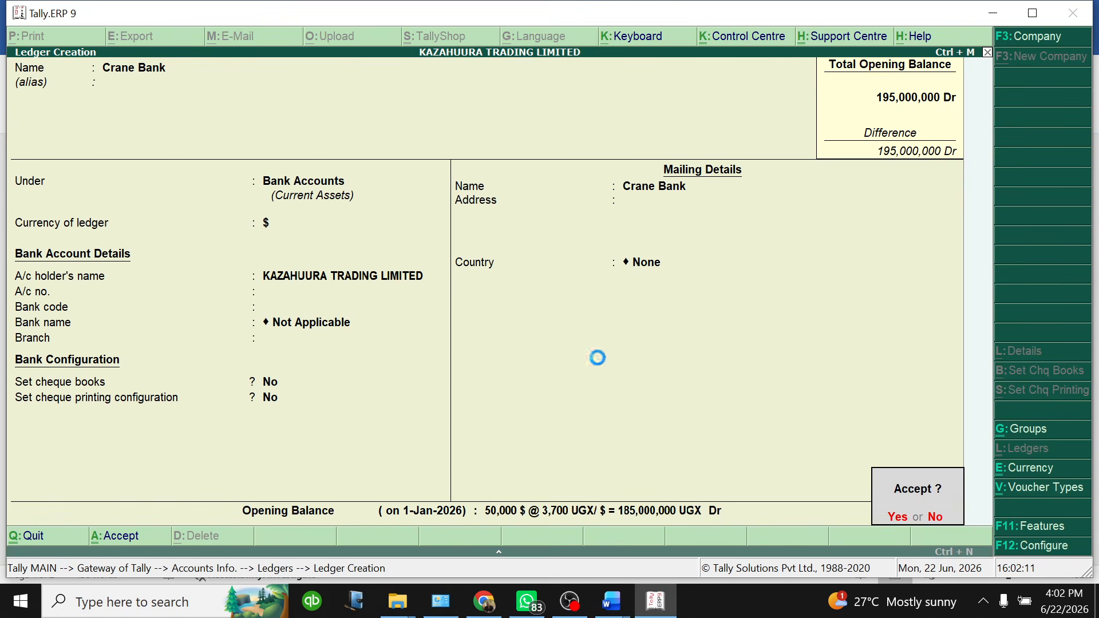
key(Return)
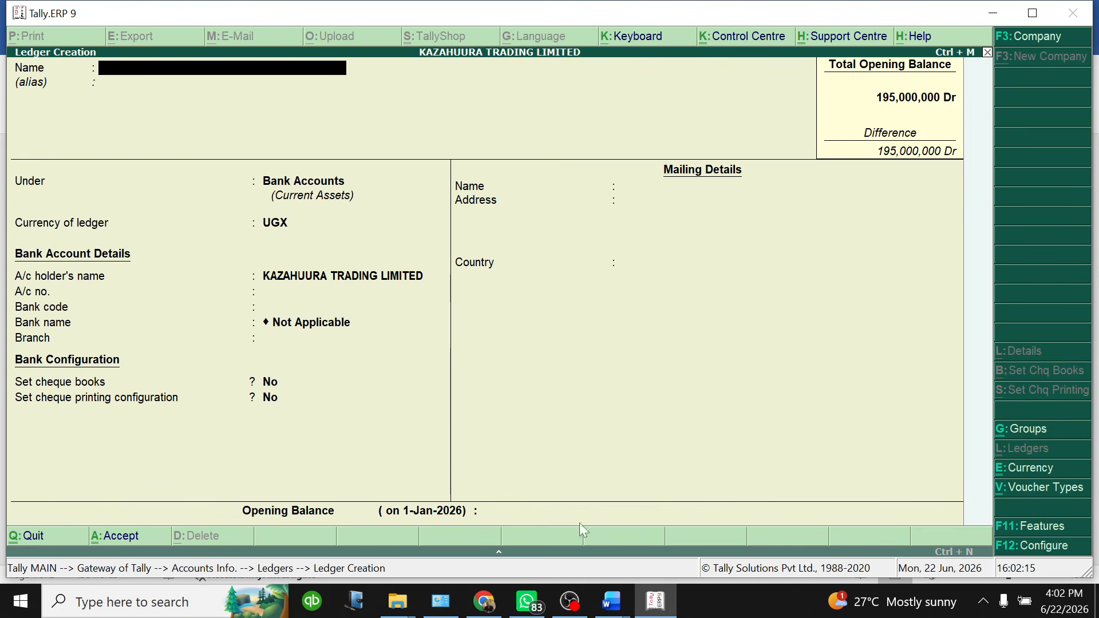
click(611, 601)
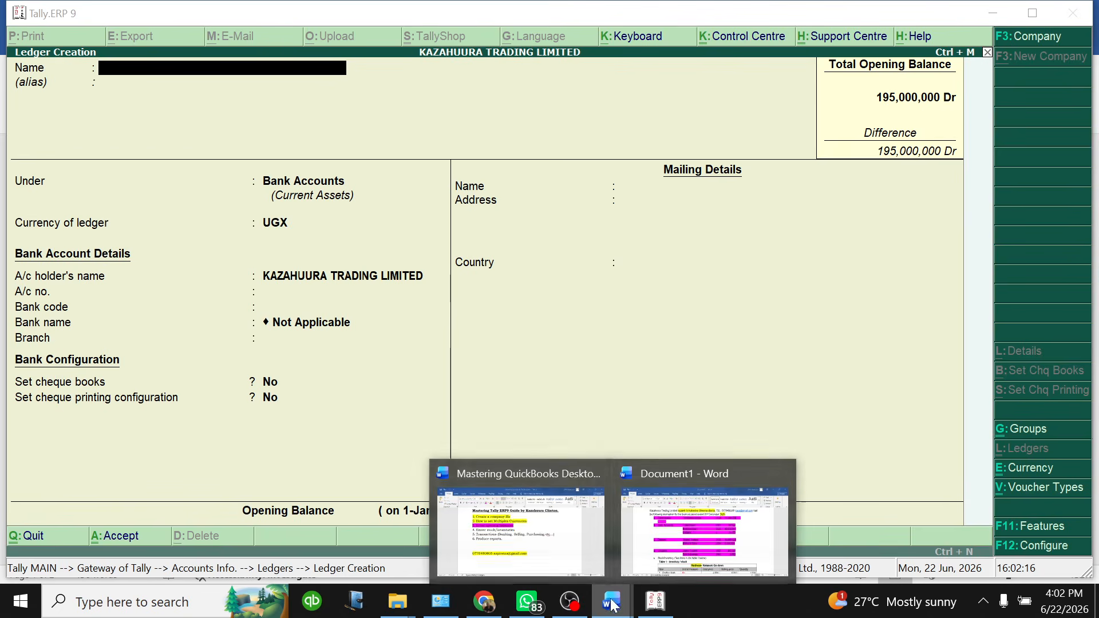
click(688, 522)
scroll(486, 265, down, 1)
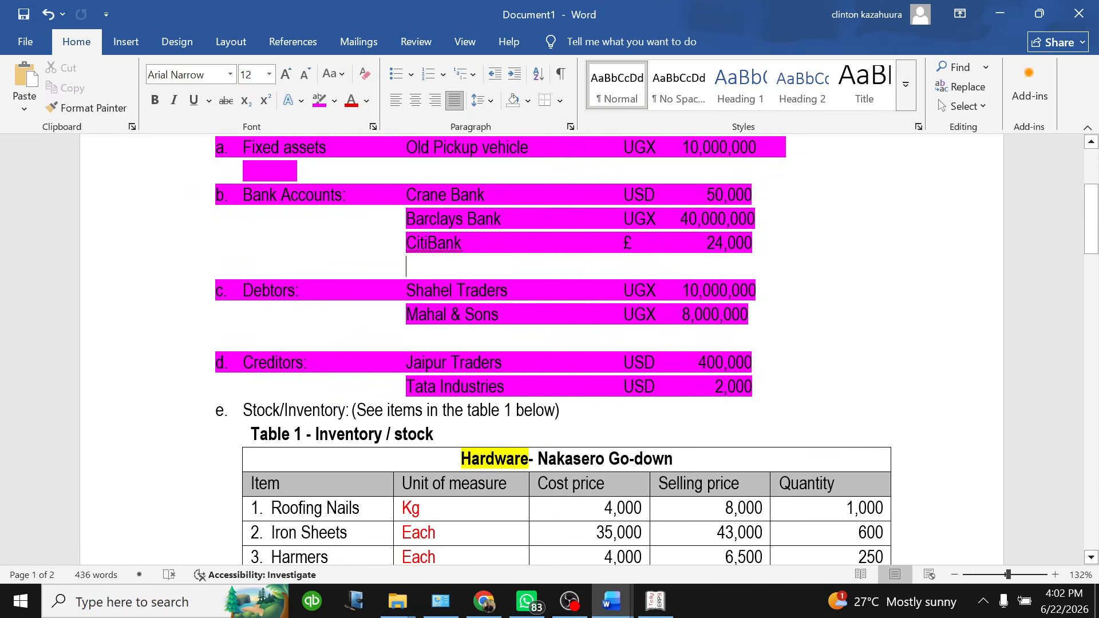
click(655, 602)
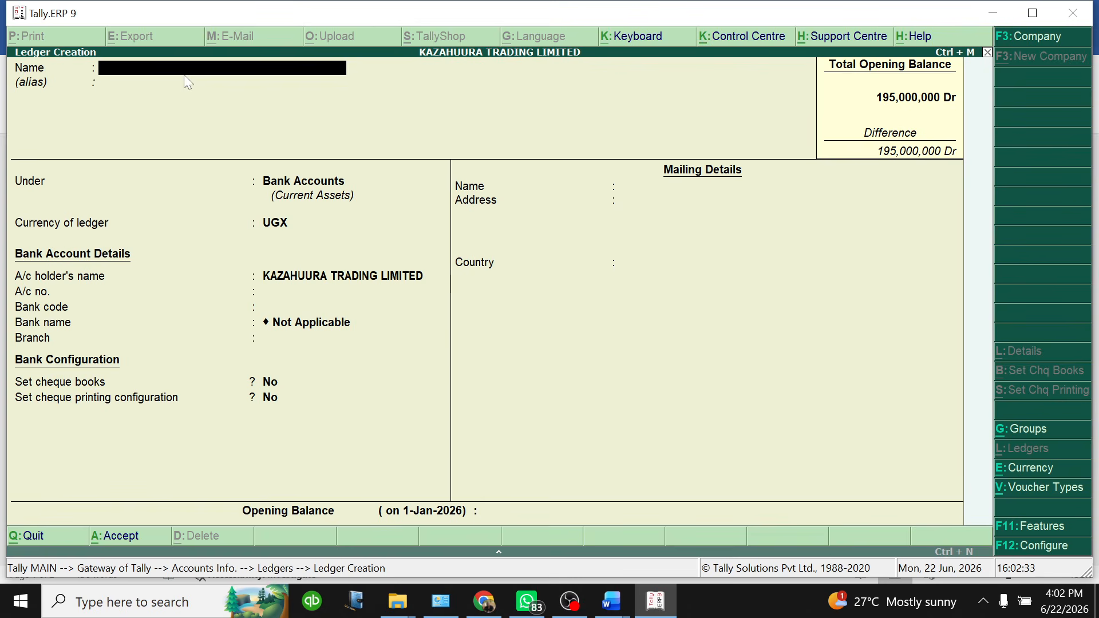
key(Escape)
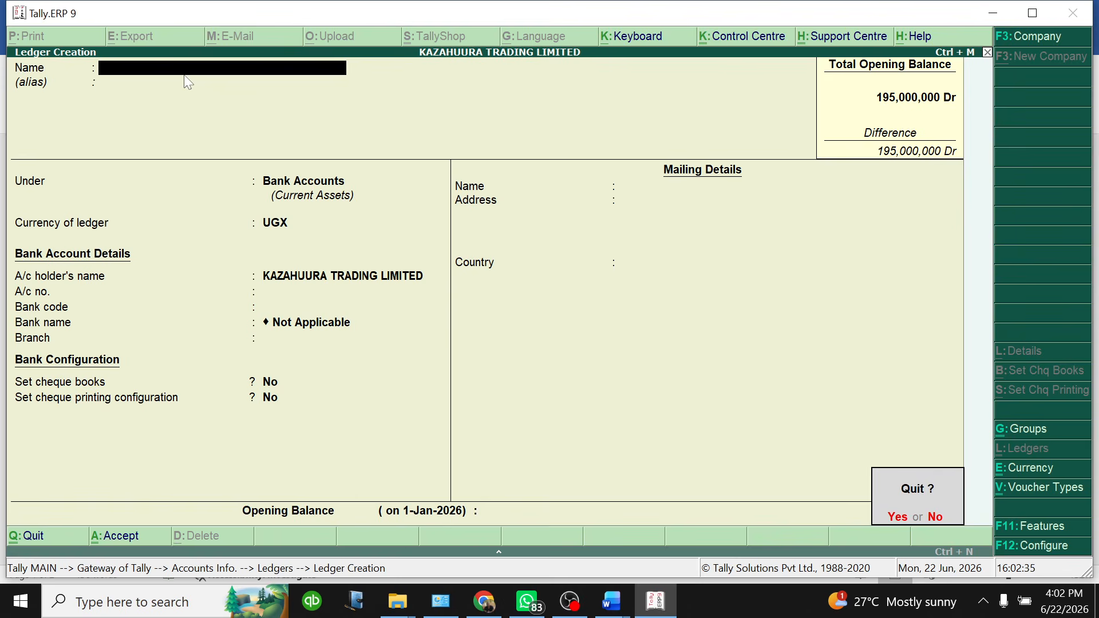
key(y)
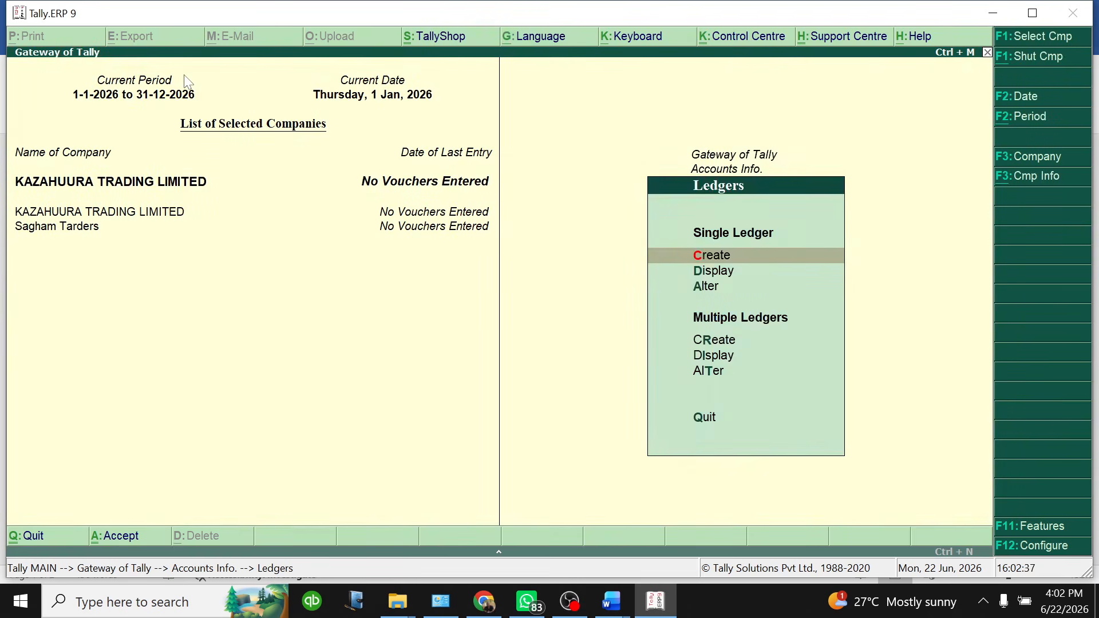
key(Escape)
key(Escape)
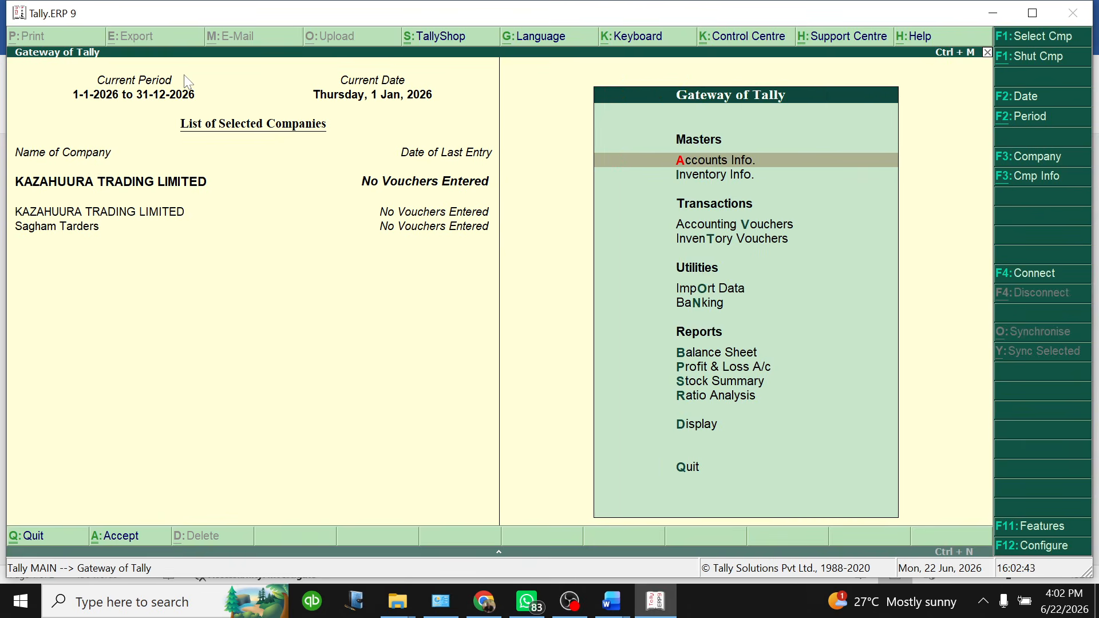
click(690, 160)
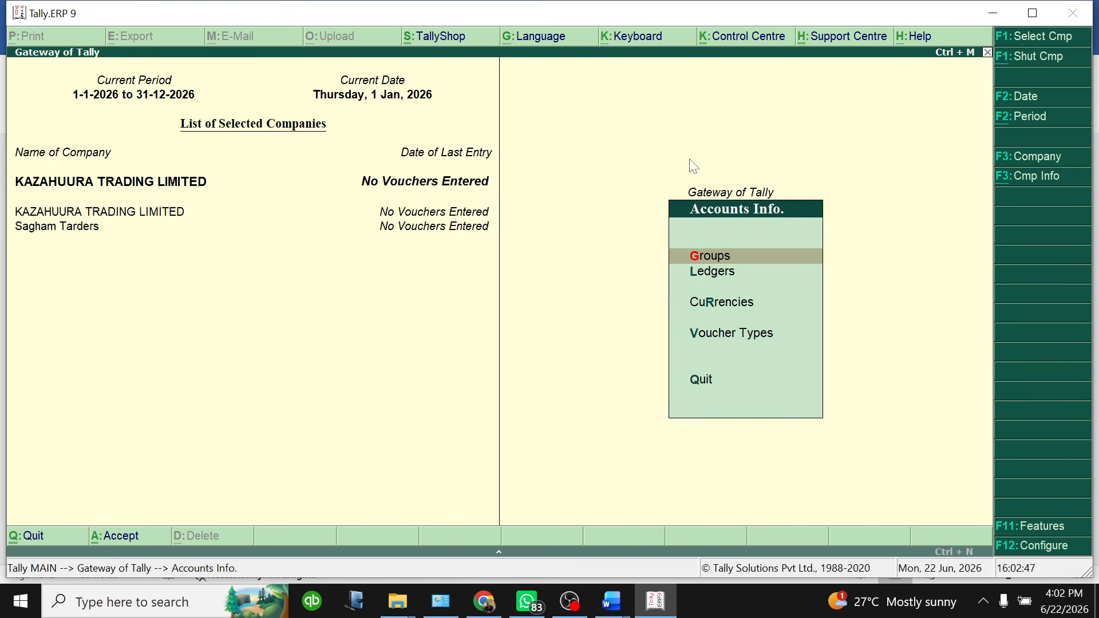
click(701, 271)
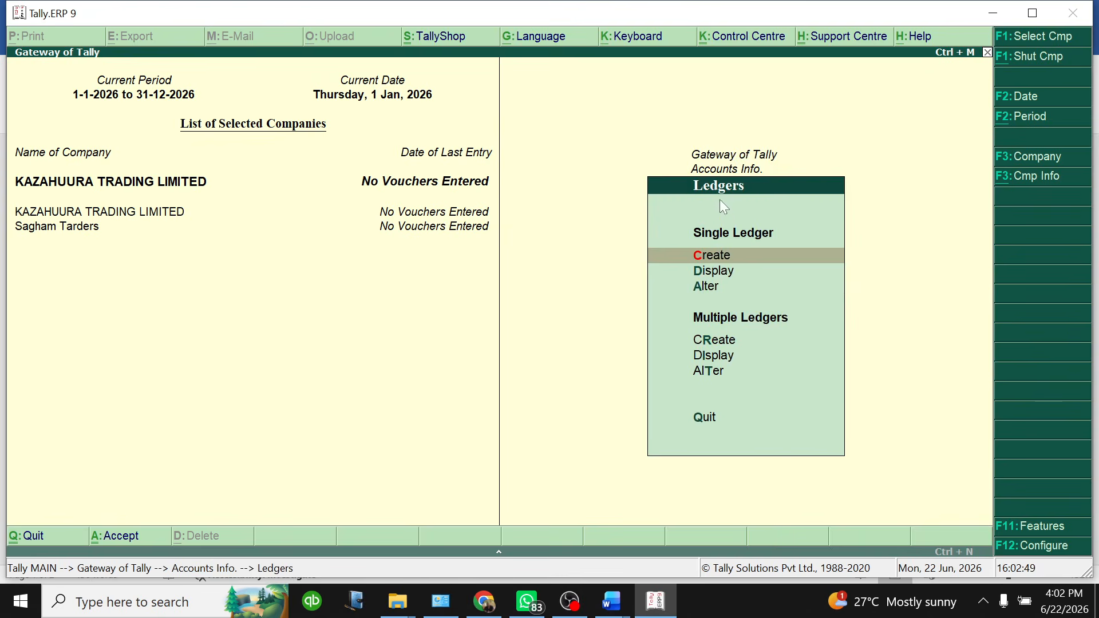
click(720, 256)
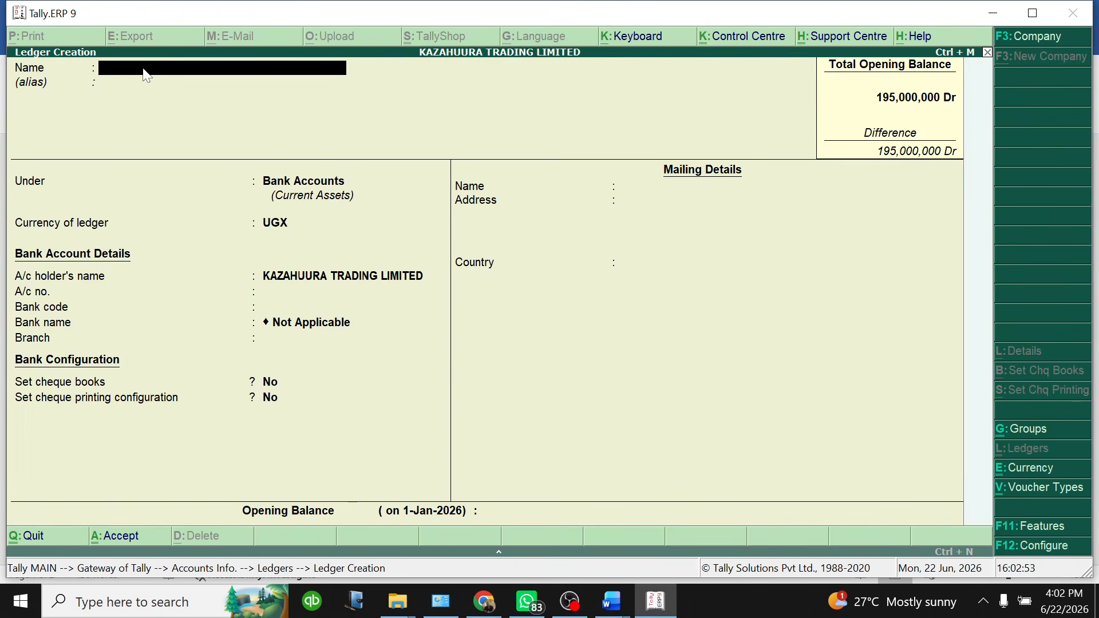
Create a Barclays Bank ledger under Bank Accounts in UGX, skipping the bank and mailing details
text(Barclays Bank)
key(Return)
key(Return)
key(Return)
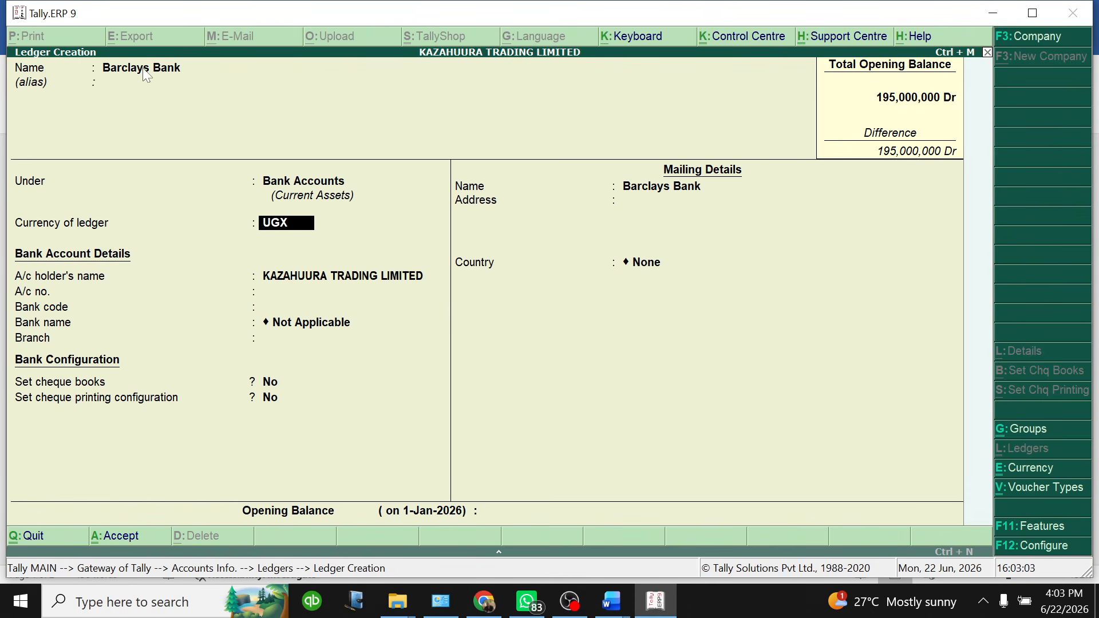
key(Return)
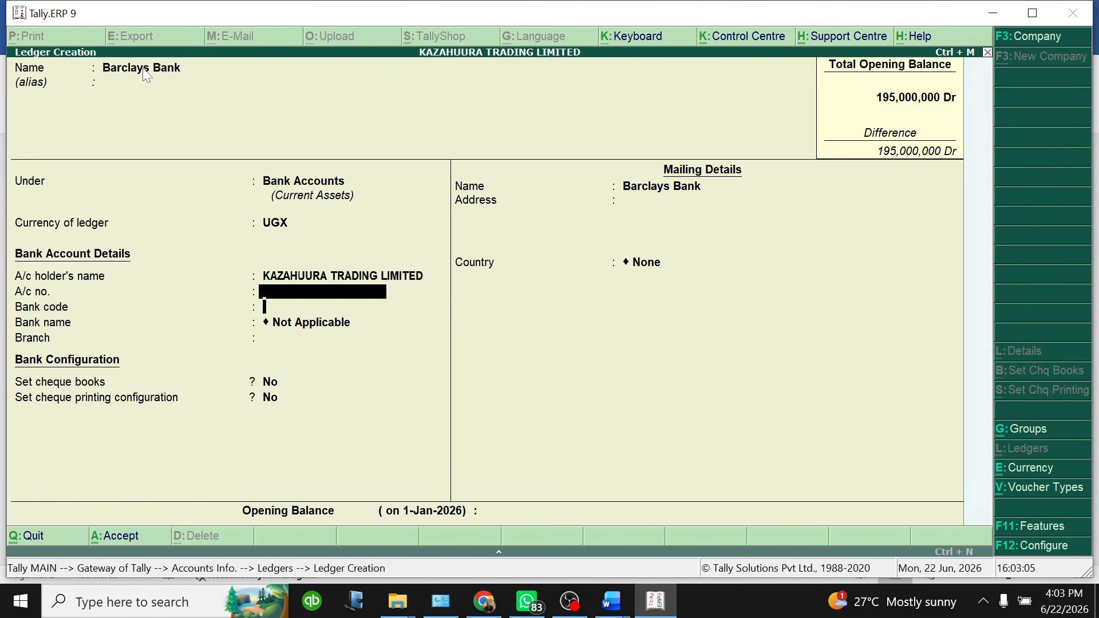
key(Return)
text(.)
key(Return)
key(Return)
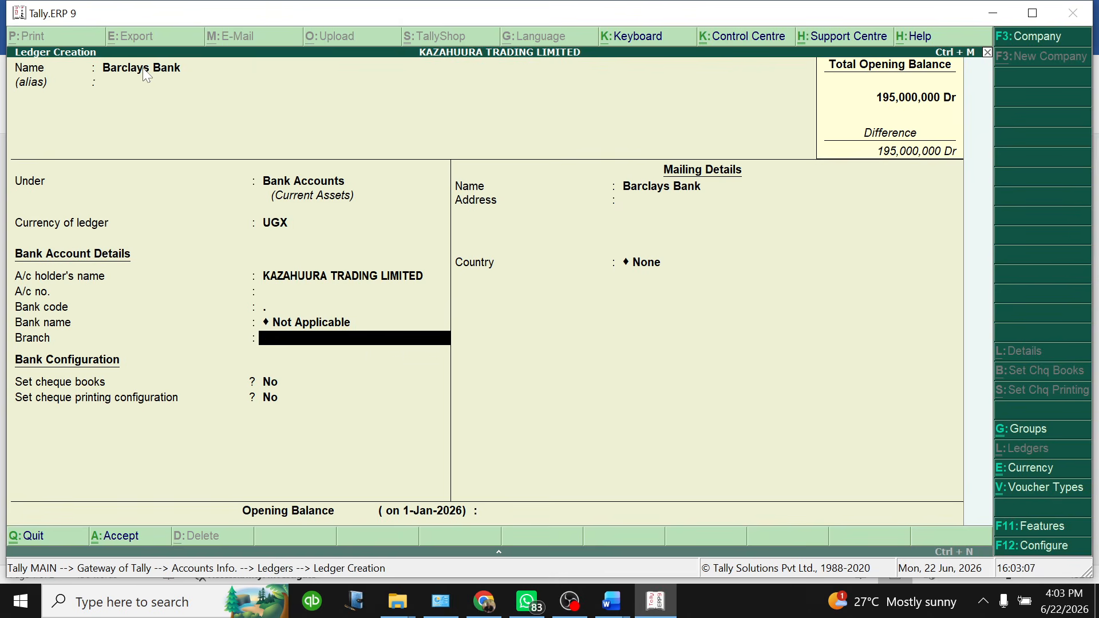
key(Return)
key(Return)
key(Return)
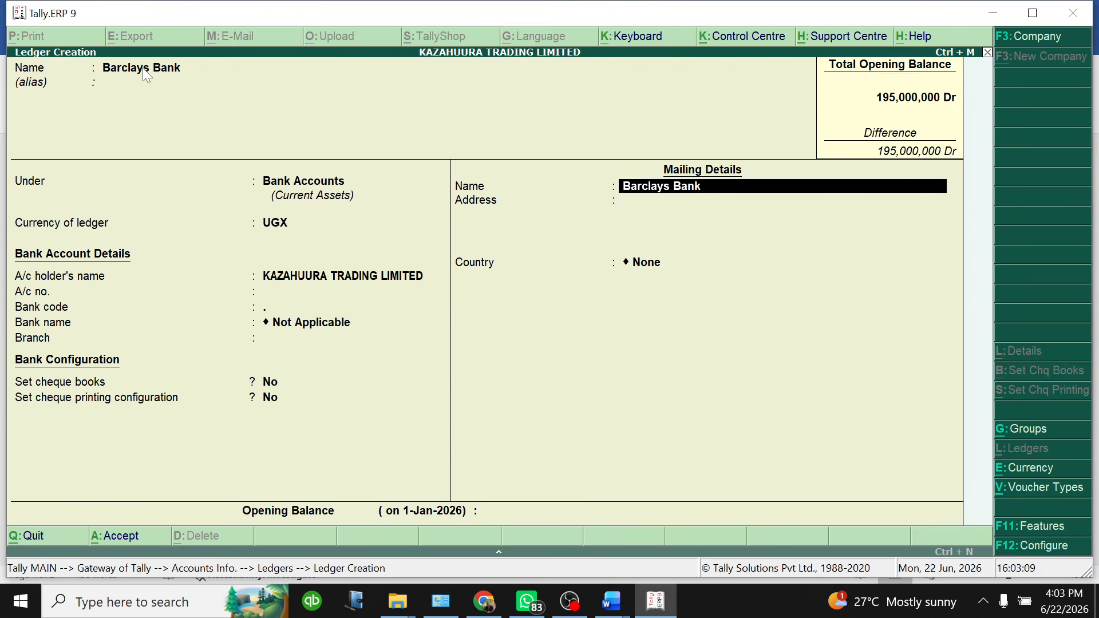
key(Return)
key(Return)
key(Return)
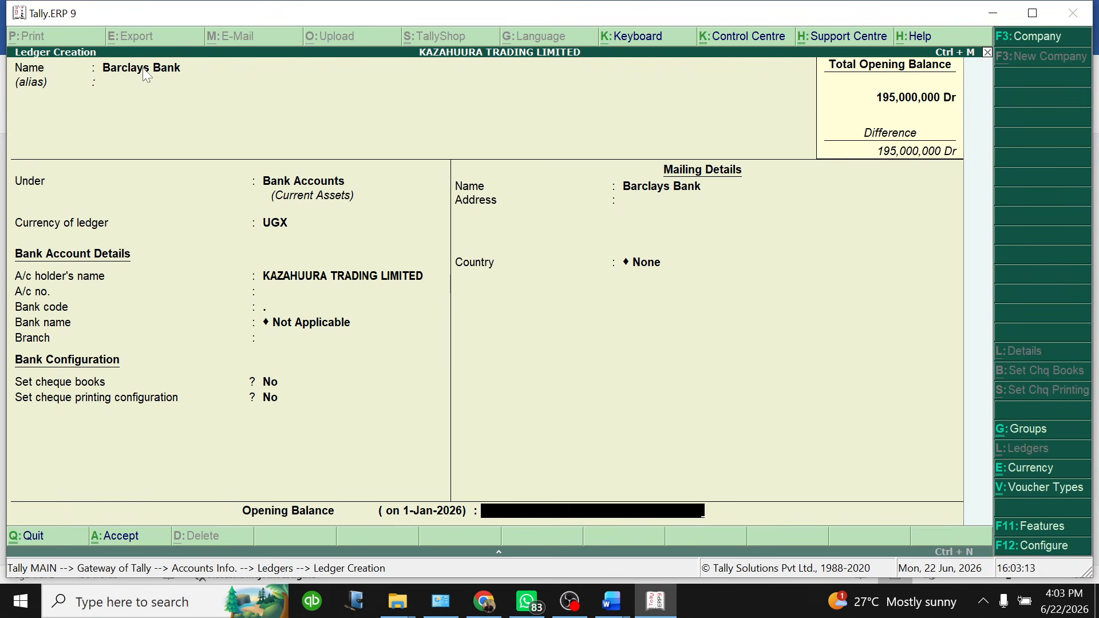
Give Barclays Bank a 40,000,000 Dr opening balance and save it
text(40,000,)
text(000)
key(Return)
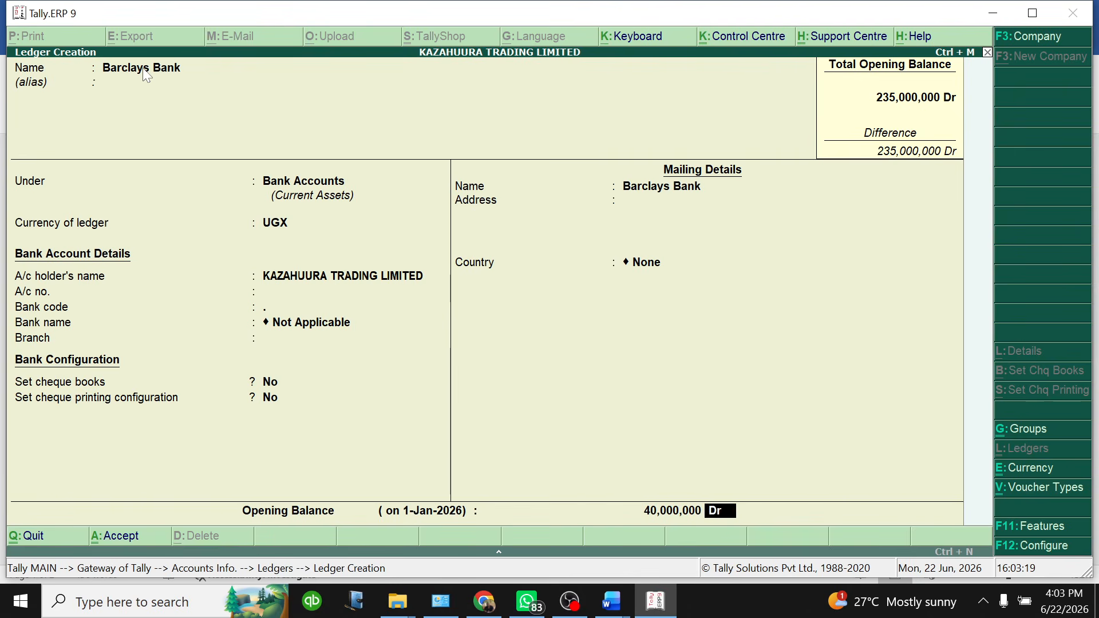
key(Return)
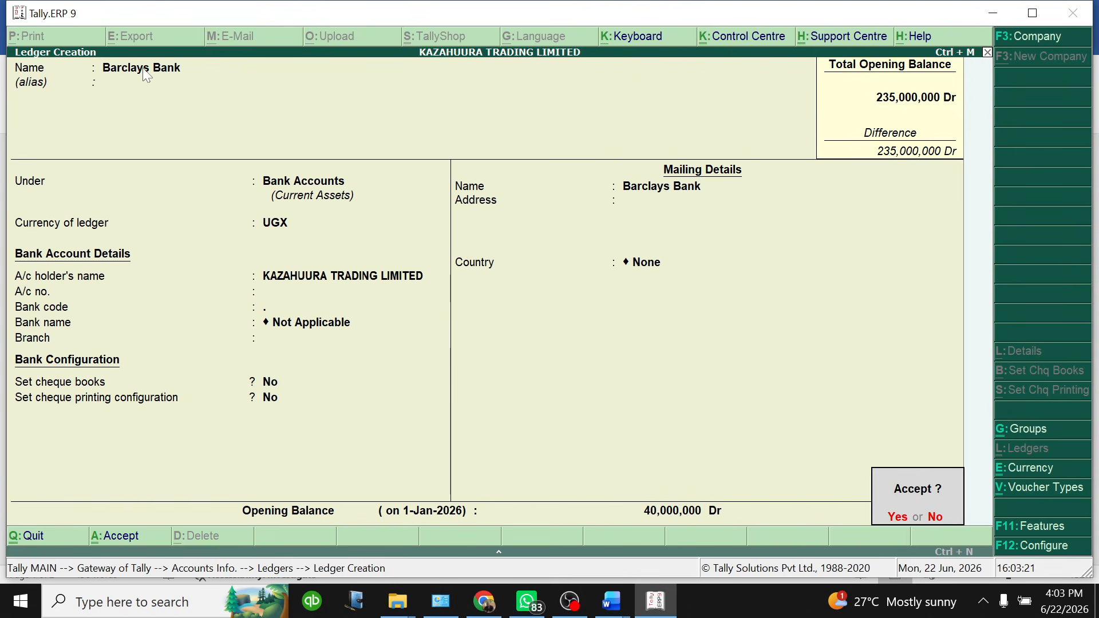
key(Return)
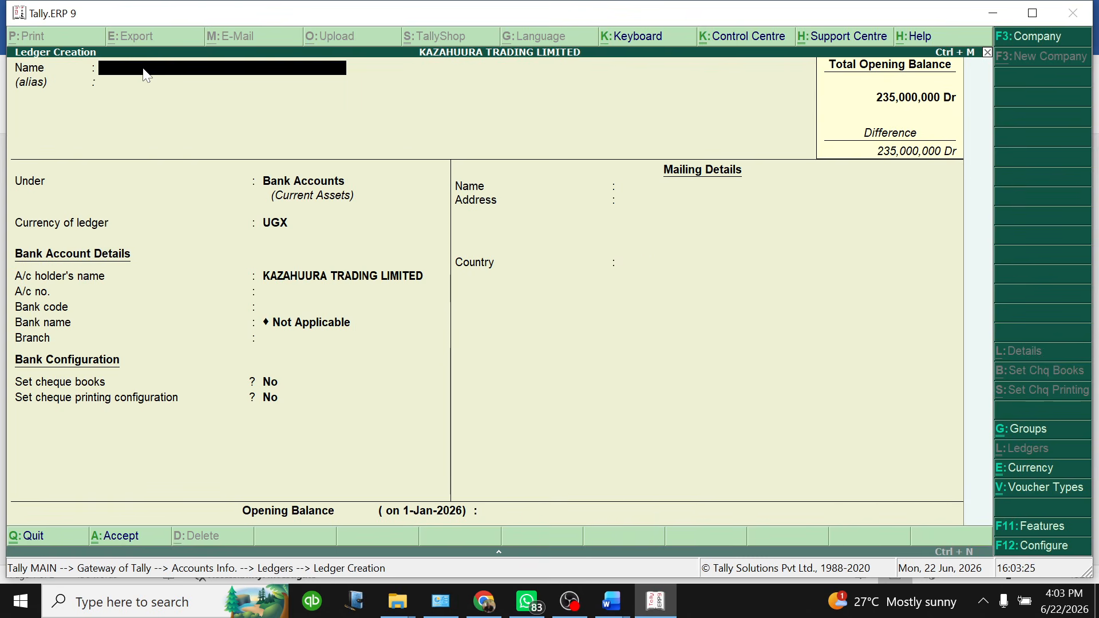
Create a City Bank ledger and change its currency to GBP
text(City Bank)
key(Return)
key(Return)
key(Return)
key(Return)
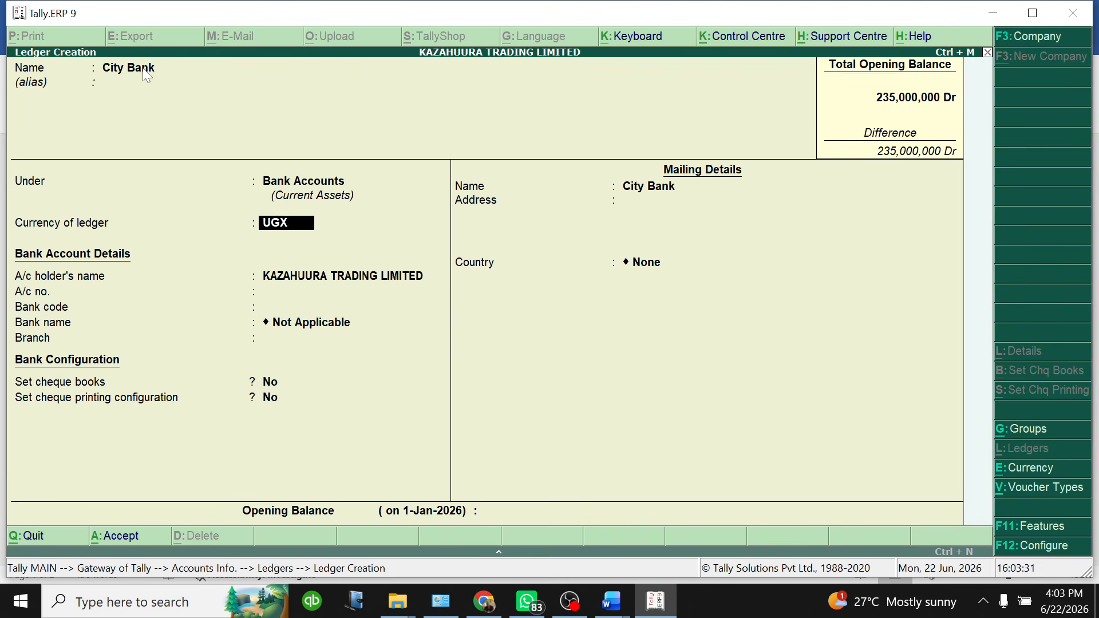
key(Return)
key(Return)
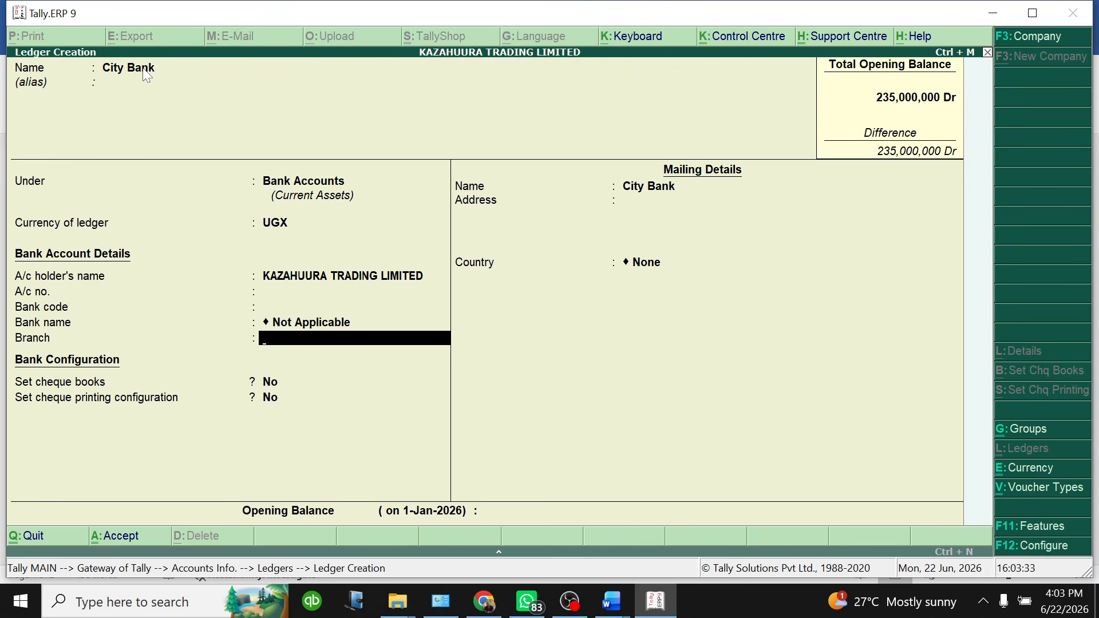
key(BackSpace)
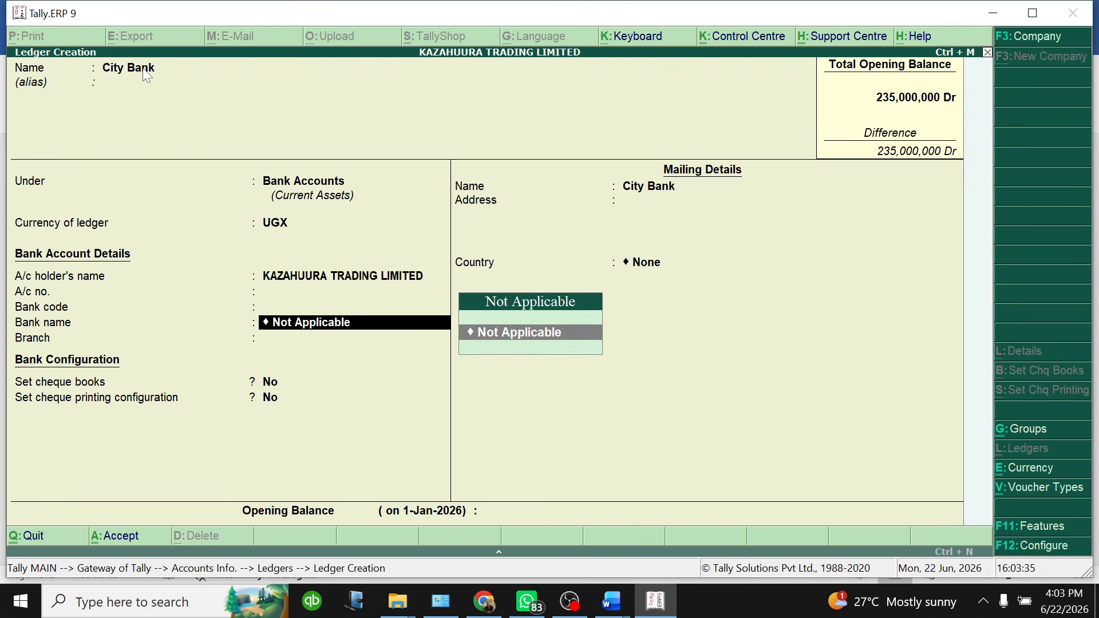
key(BackSpace)
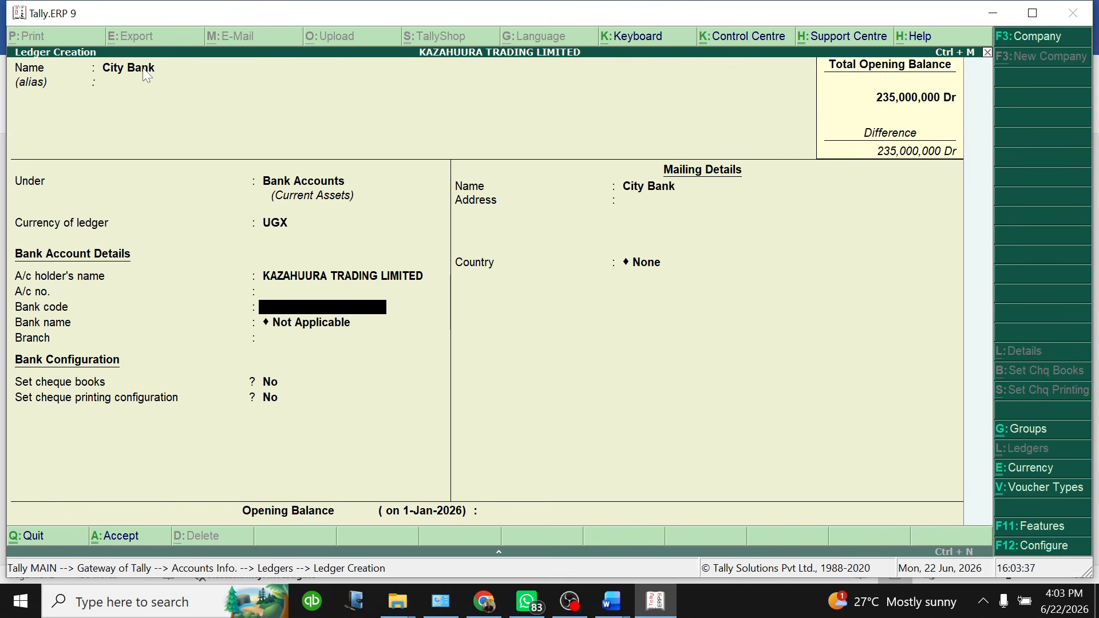
key(BackSpace)
key(BackSpace)
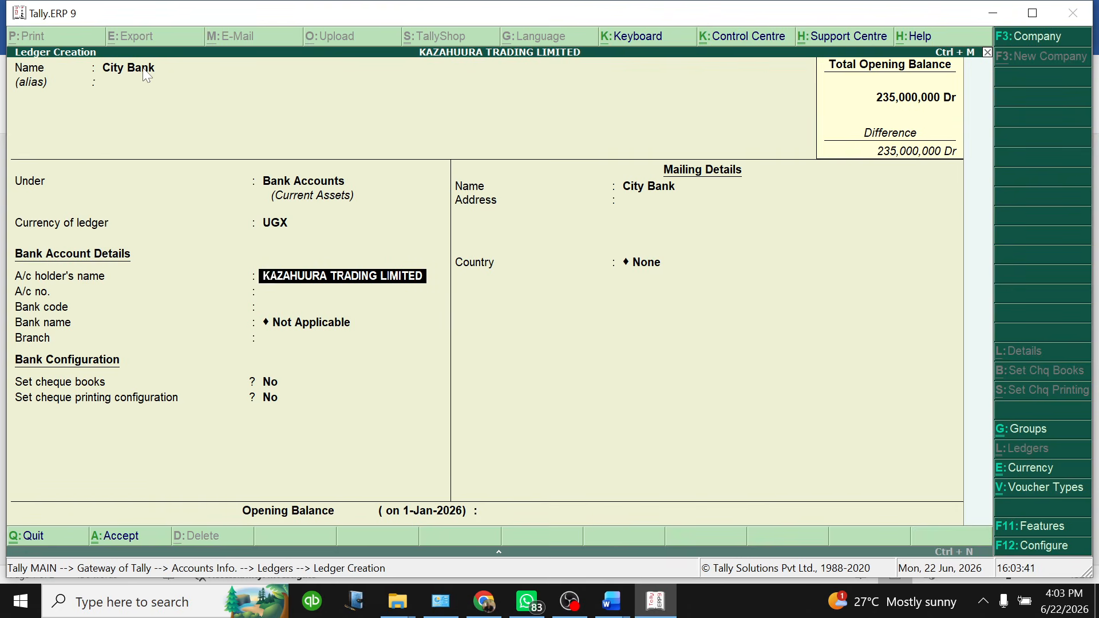
key(BackSpace)
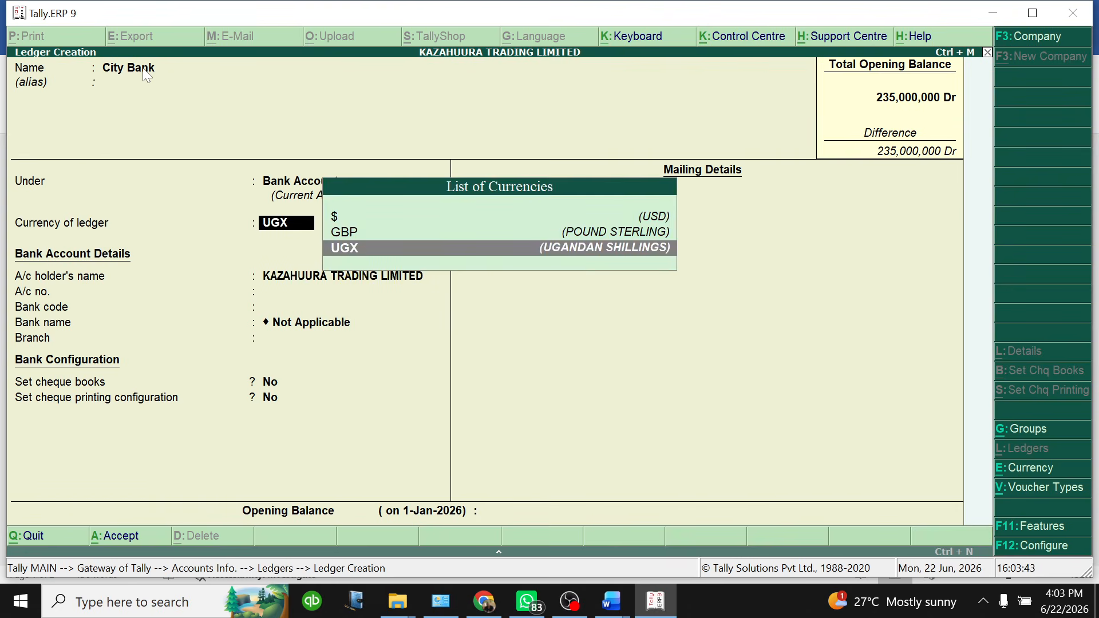
click(362, 236)
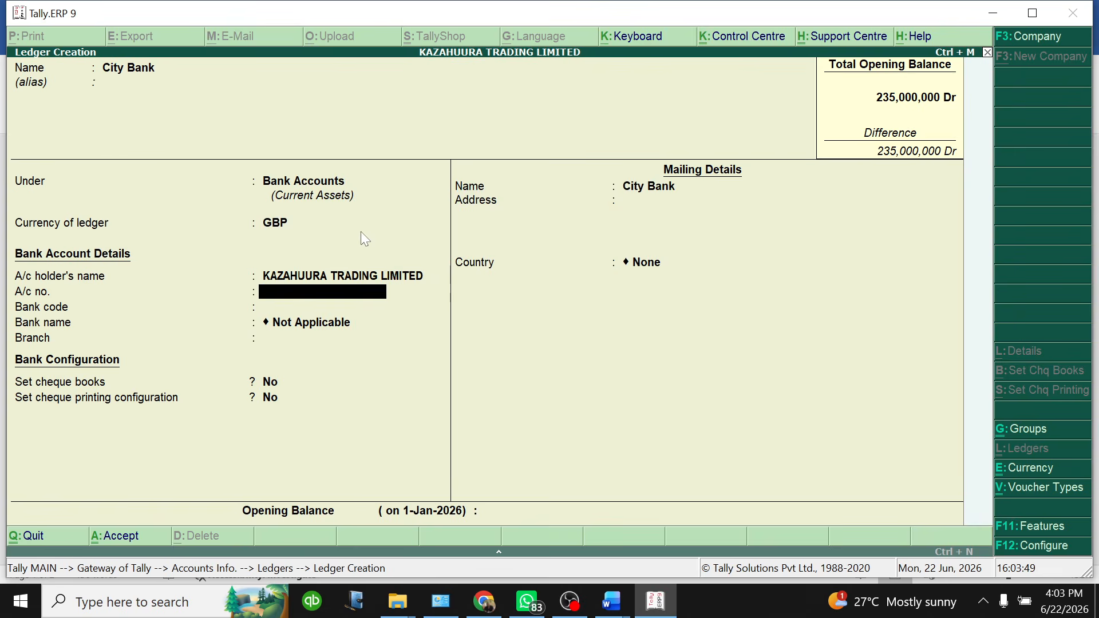
key(Return)
key(Return)
key(Return)
key(Return)
key(Return)
key(Return)
key(Return)
key(Return)
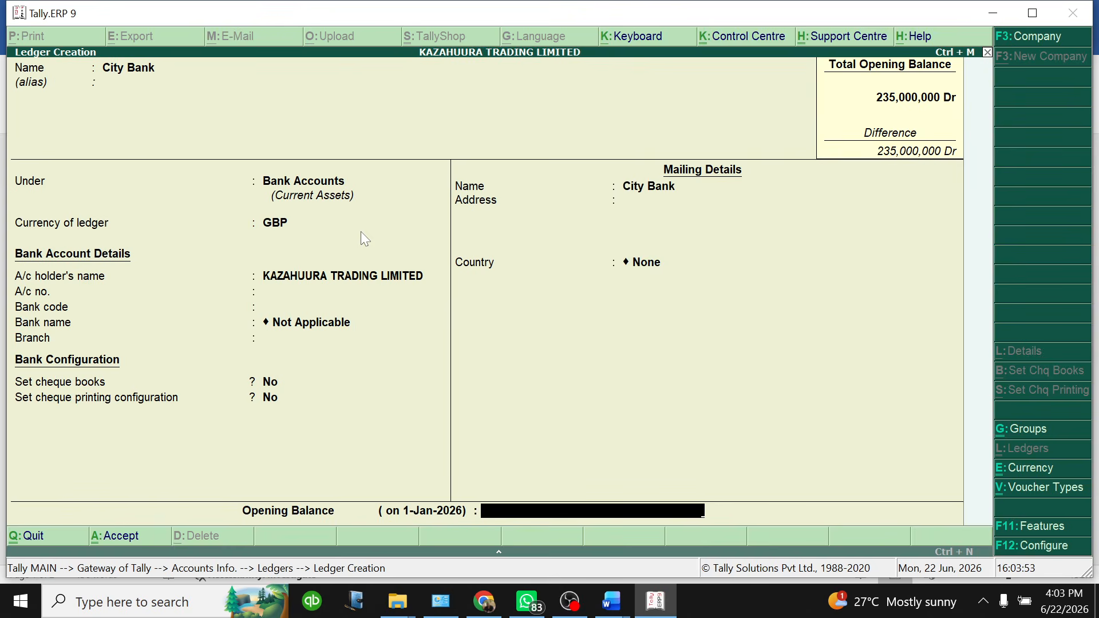
Enter a GBP 24000 Dr opening balance (117,600,000 UGX) and save City Bank
text(gbp)
key(BackSpace)
key(BackSpace)
key(BackSpace)
text(G)
text(BP)
text( 24000)
key(Return)
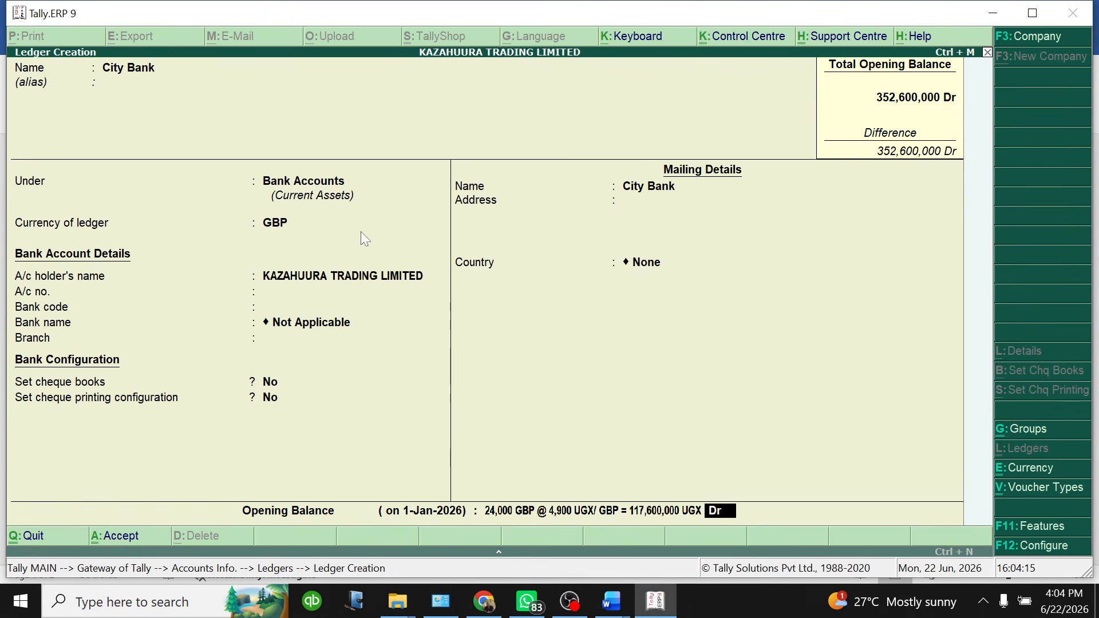
key(Return)
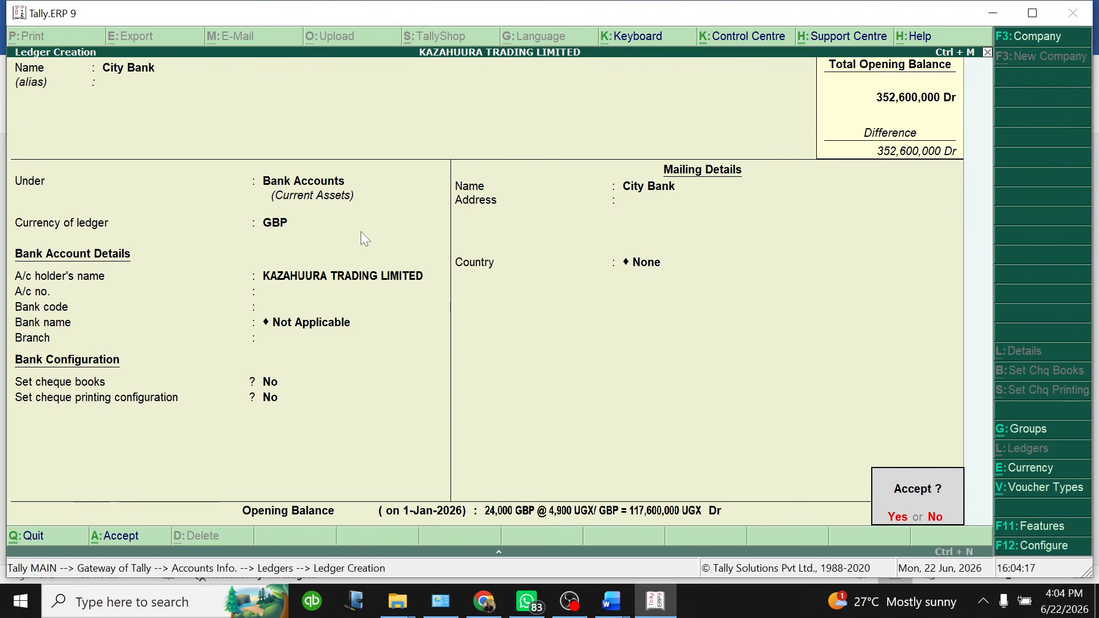
key(Return)
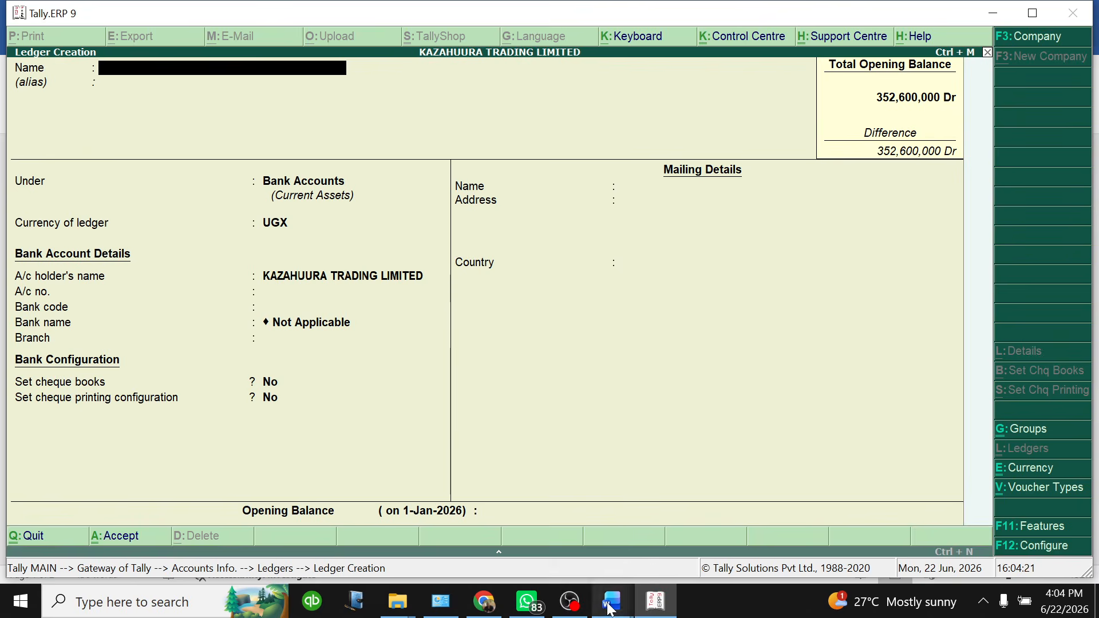
mouse_move(611, 601)
click(667, 534)
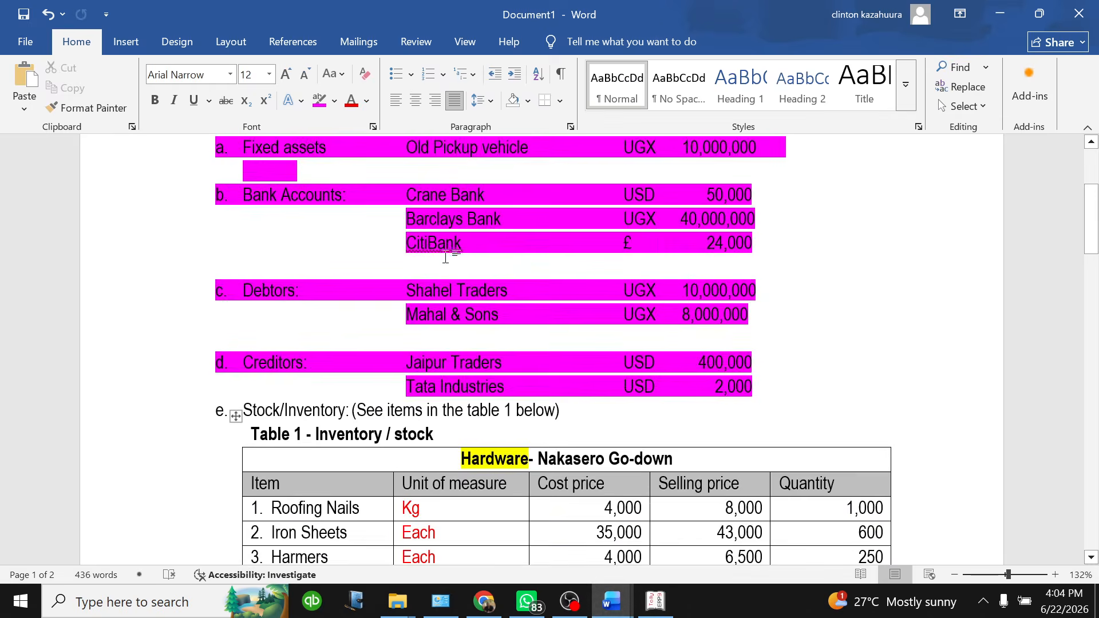
scroll(381, 243, down, 2)
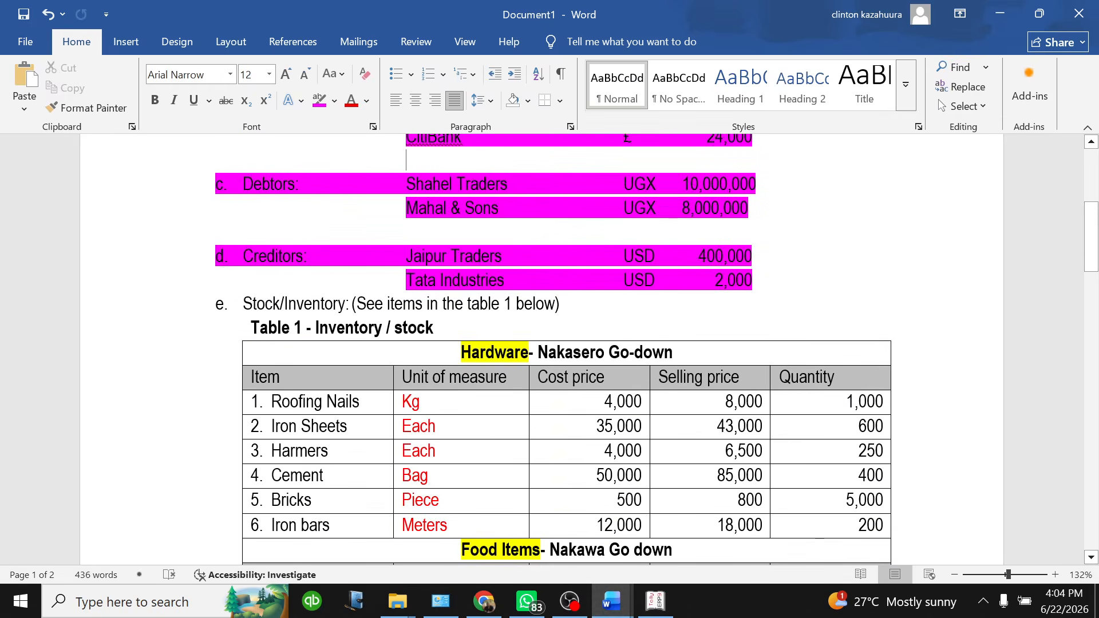
mouse_move(221, 185)
mouse_down()
mouse_move(367, 195)
mouse_move(224, 187)
mouse_up()
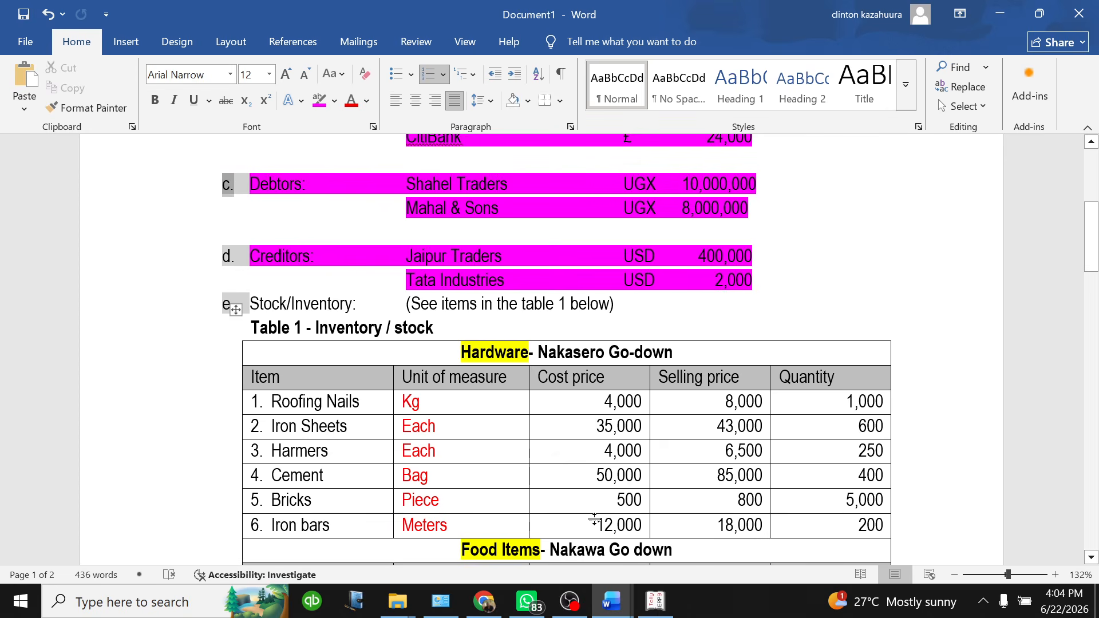
mouse_move(656, 601)
click(656, 601)
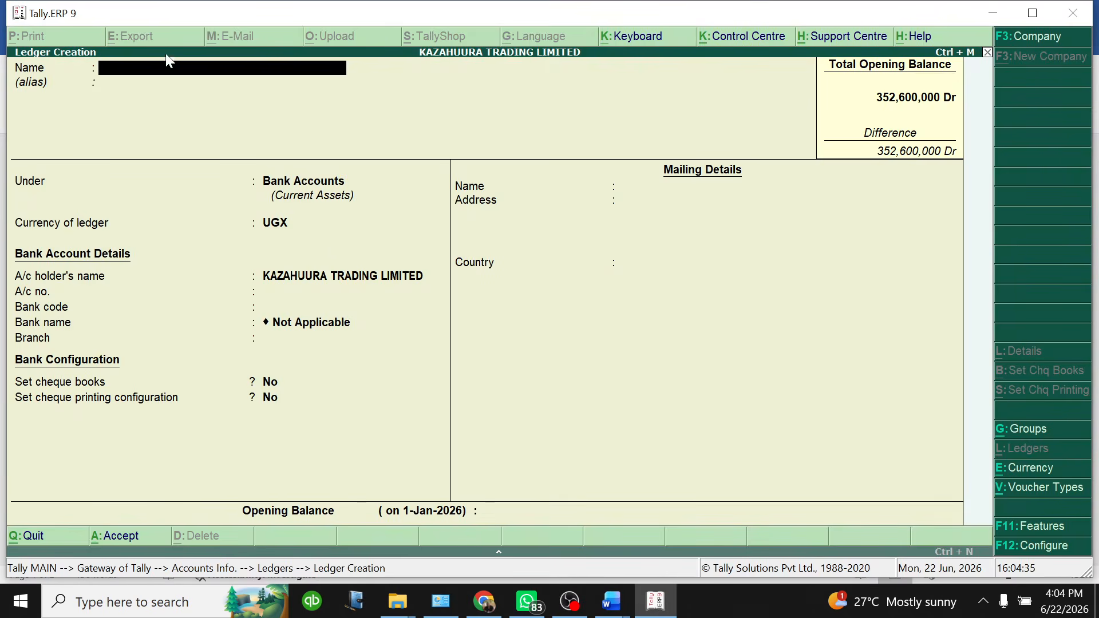
Name the new ledger SHAHEL TRADERS and assign it to the Sundry Debtors group
text(SHAHEL TRADERS)
key(Return)
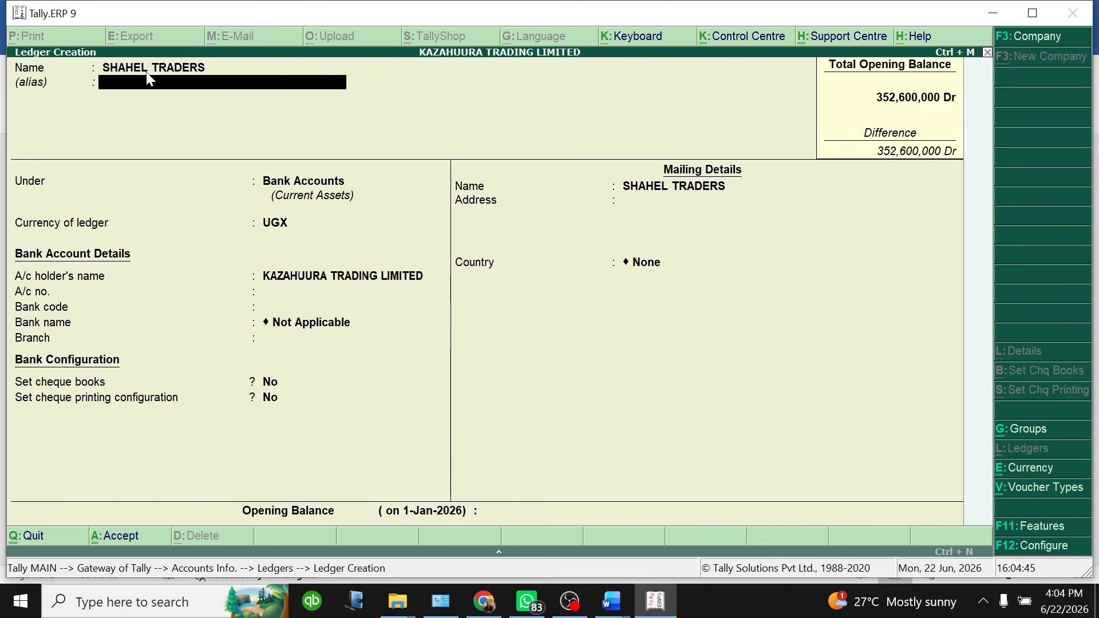
key(Return)
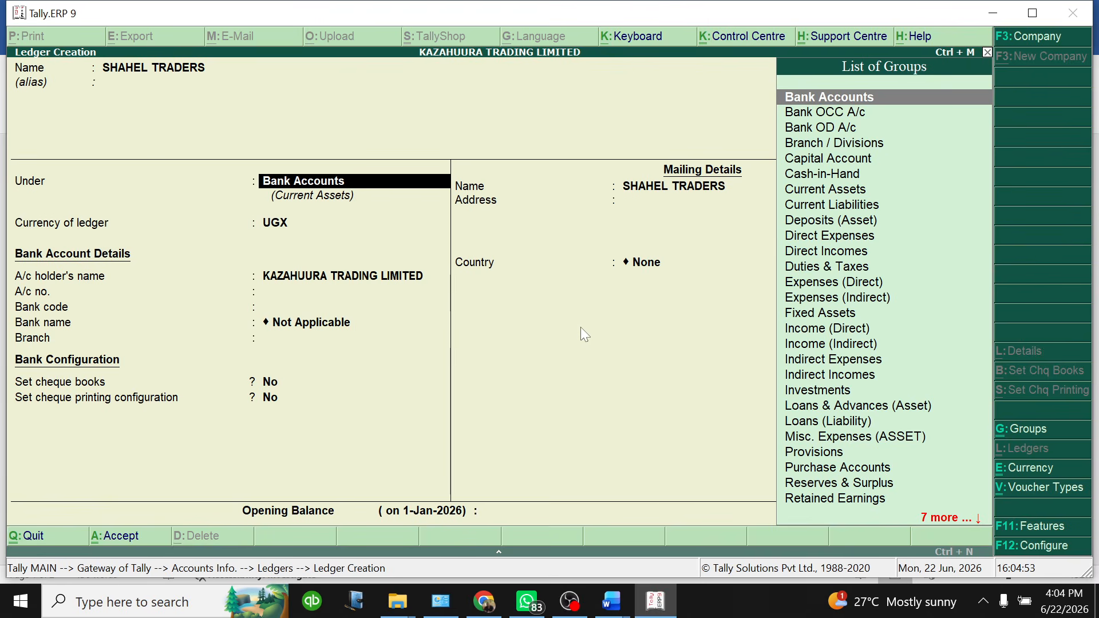
key(Down)
key(Down)
key(Down)
key(Down)
key(Down)
key(Down)
key(Down)
key(Down)
key(Down)
key(Down)
key(Down)
key(Down)
key(Down)
key(Down)
key(Down)
key(Down)
key(Down)
key(Down)
key(Down)
key(Down)
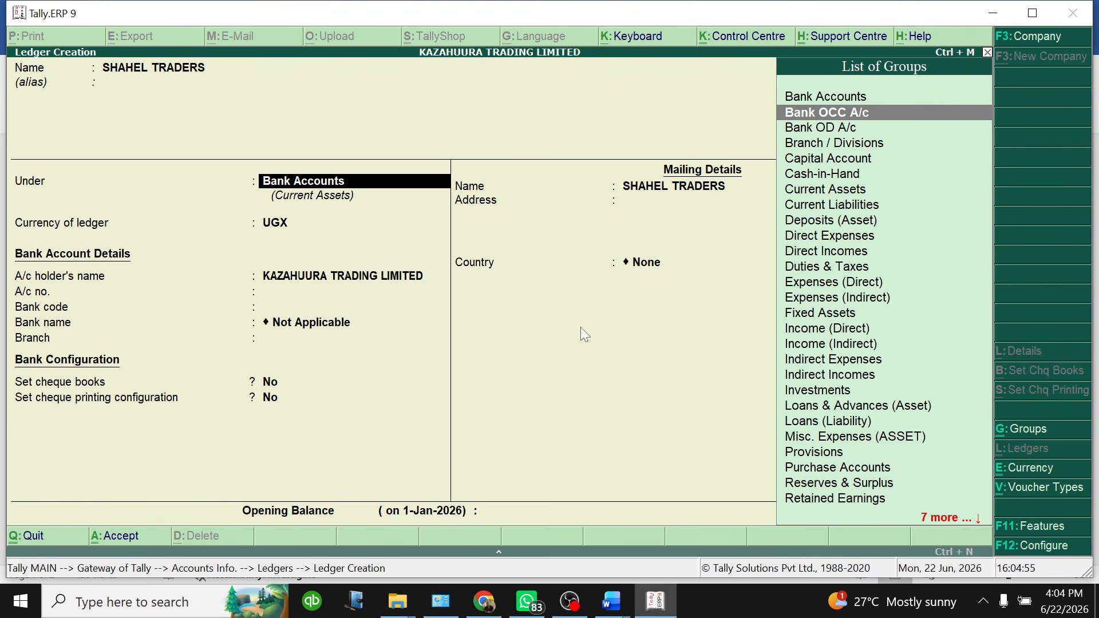
key(Down)
key(Down)
key(Down)
key(Down)
key(Down)
key(Down)
key(Down)
key(Down)
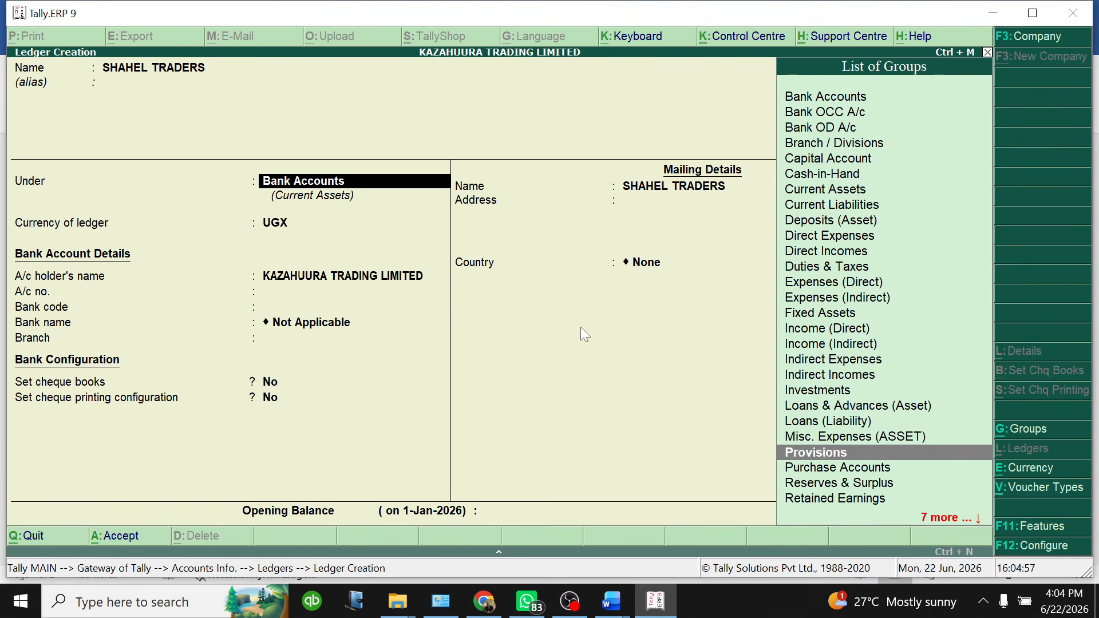
key(Down)
key(Down)
key(Down)
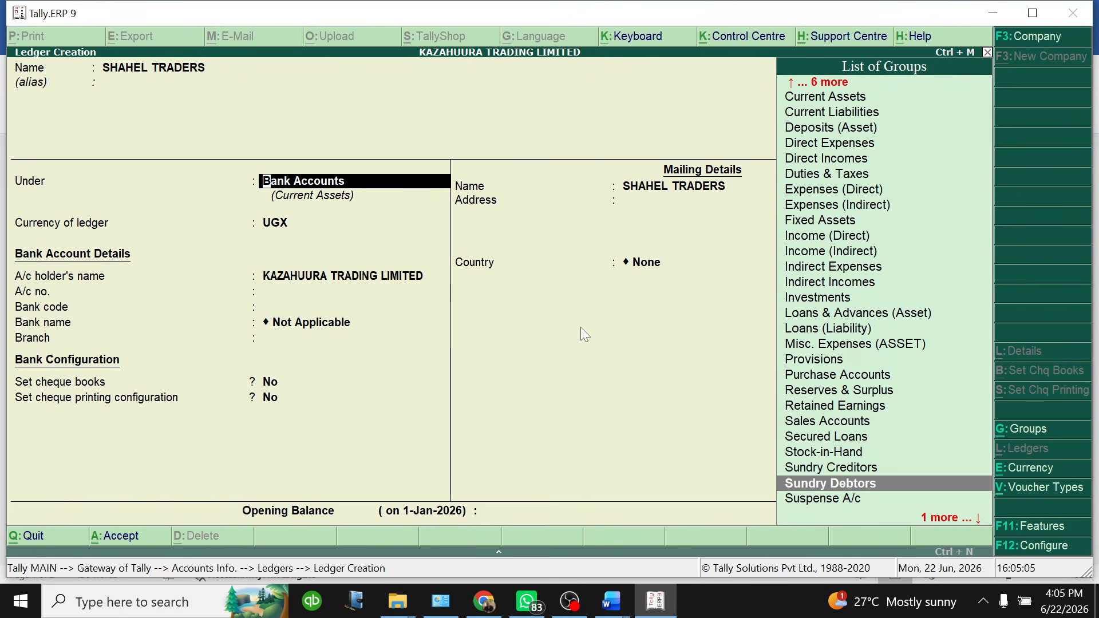
key(Return)
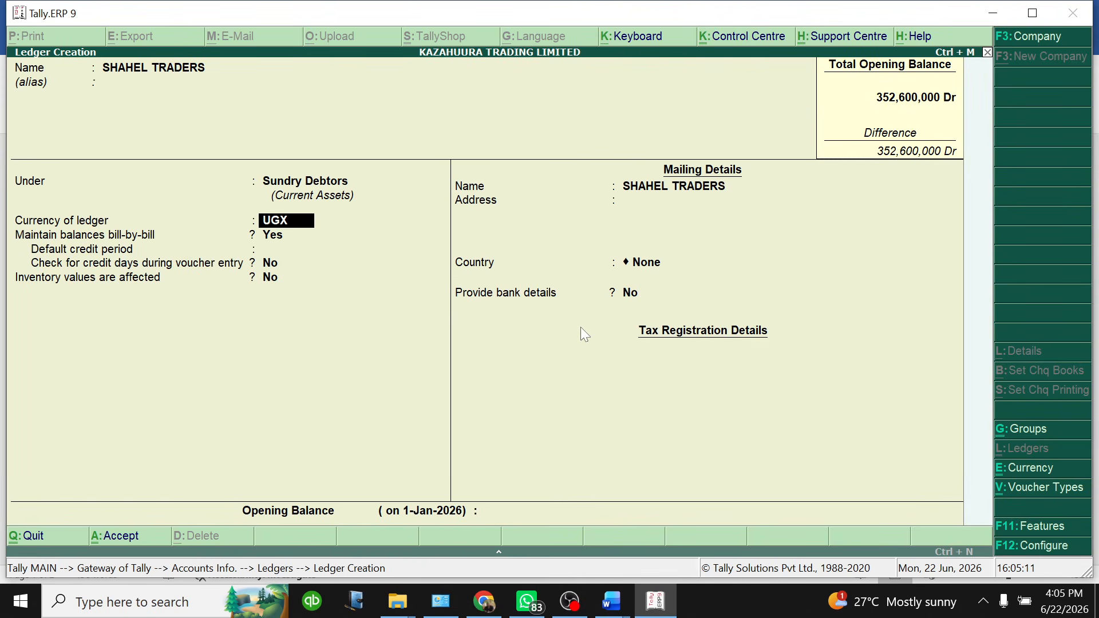
Keep UGX and bill-by-bill balances on, leaving credit period and address blank
key(Return)
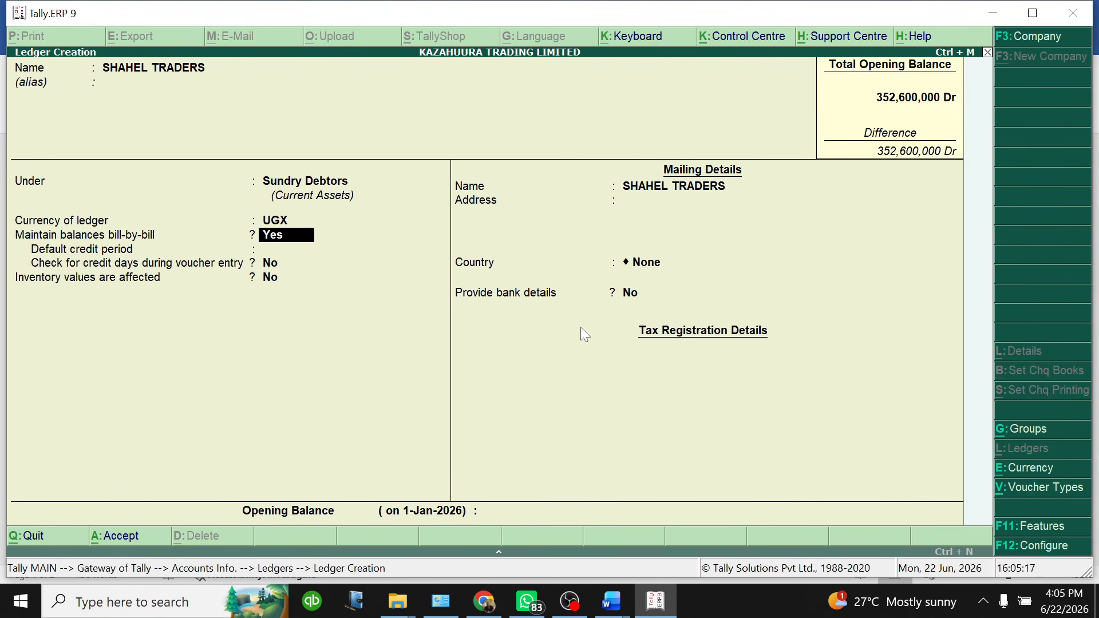
key(Return)
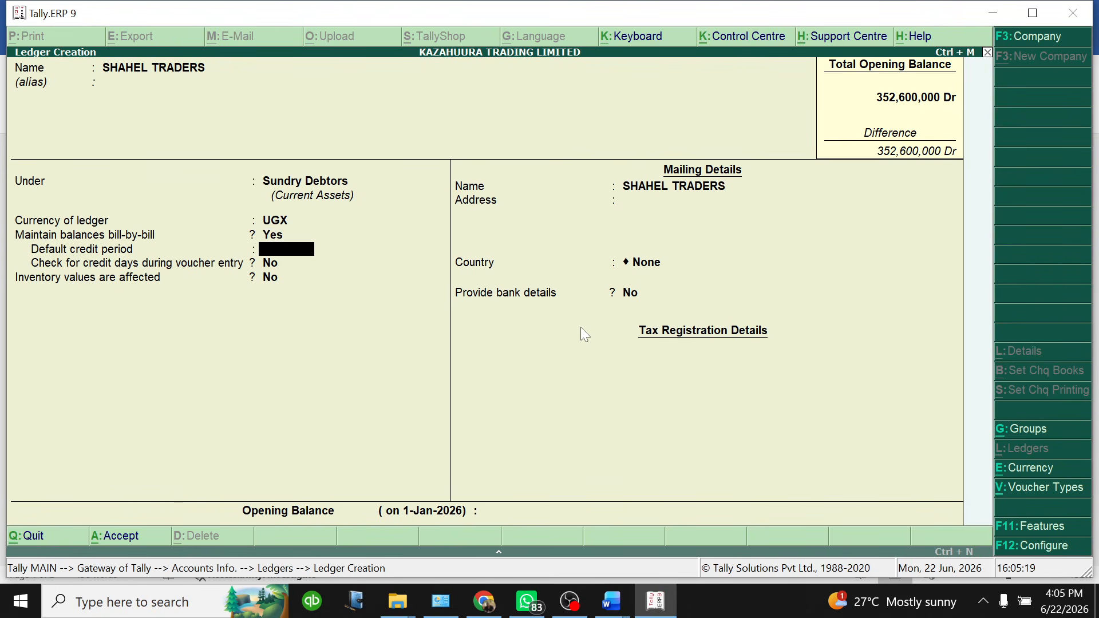
key(Return)
key(Return)
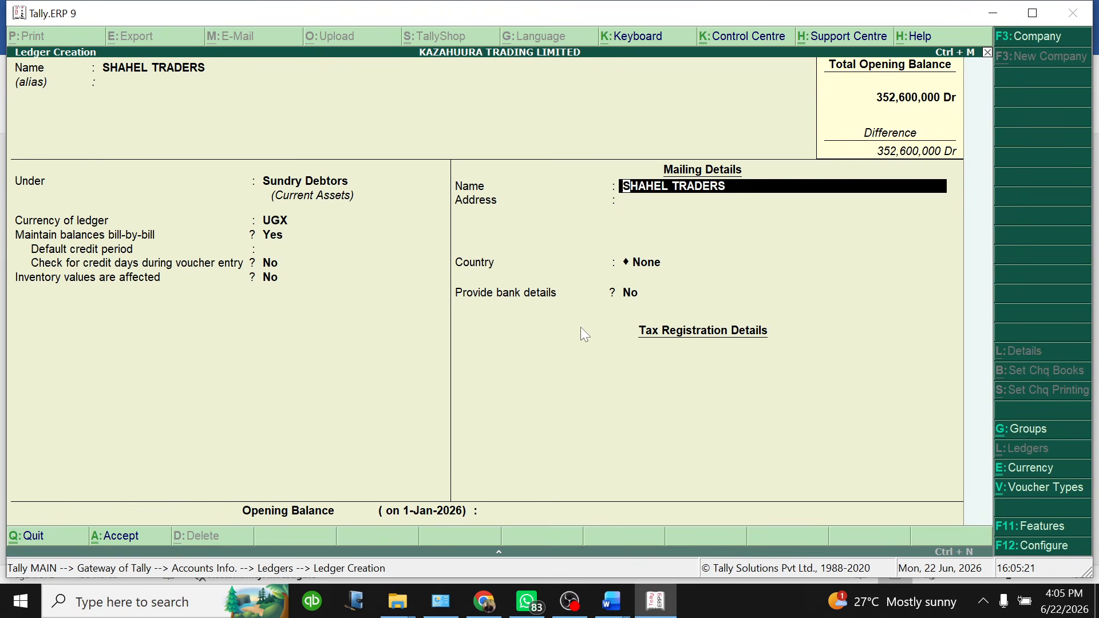
key(Return)
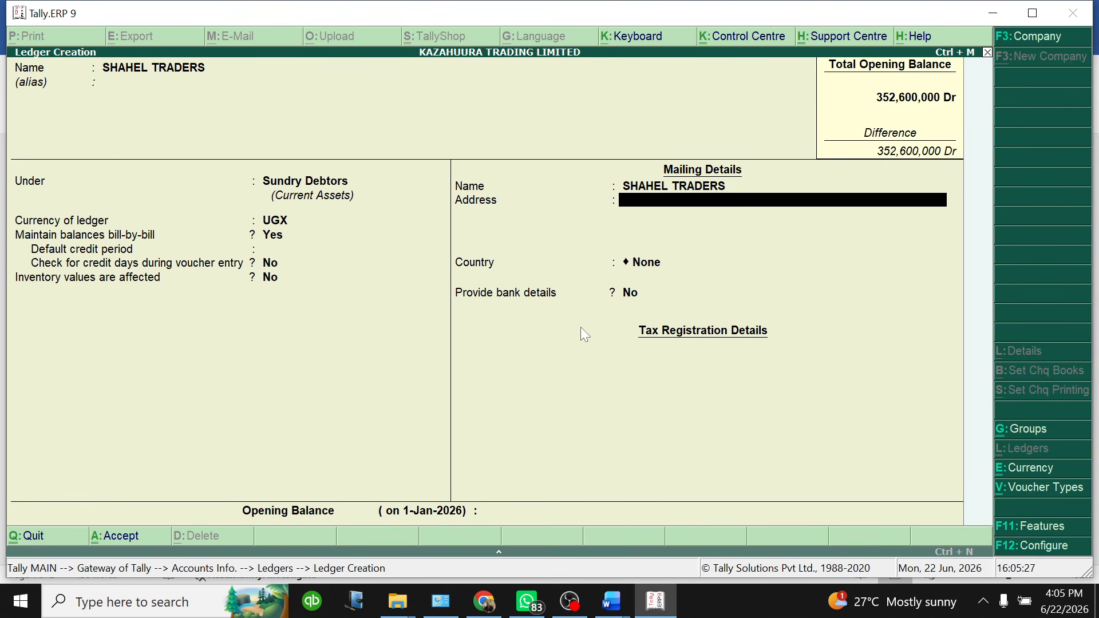
key(Return)
key(Return)
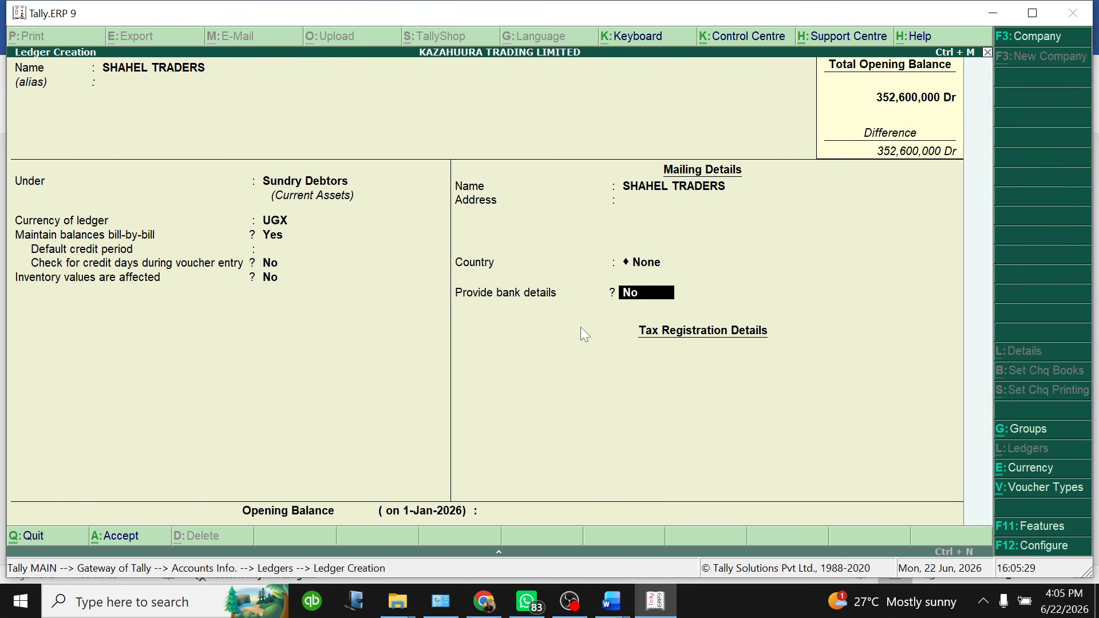
key(Return)
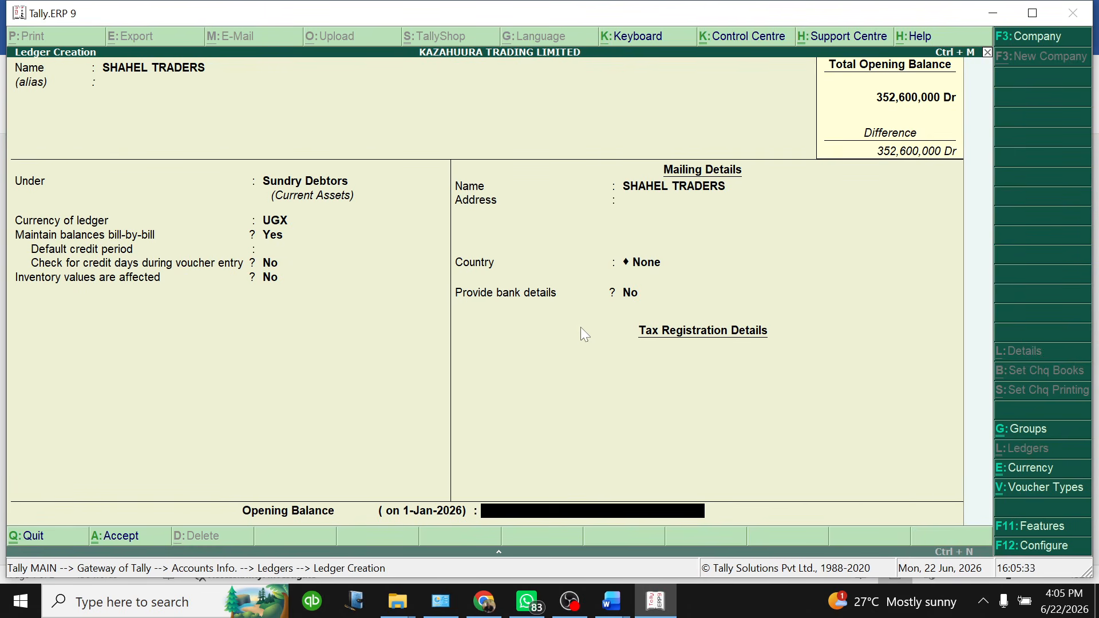
Enter a 10,000,000 Dr opening balance on account dated 31/12/2025 and save SHAHEL TRADERS
text(10,000,0)
text(00)
key(Return)
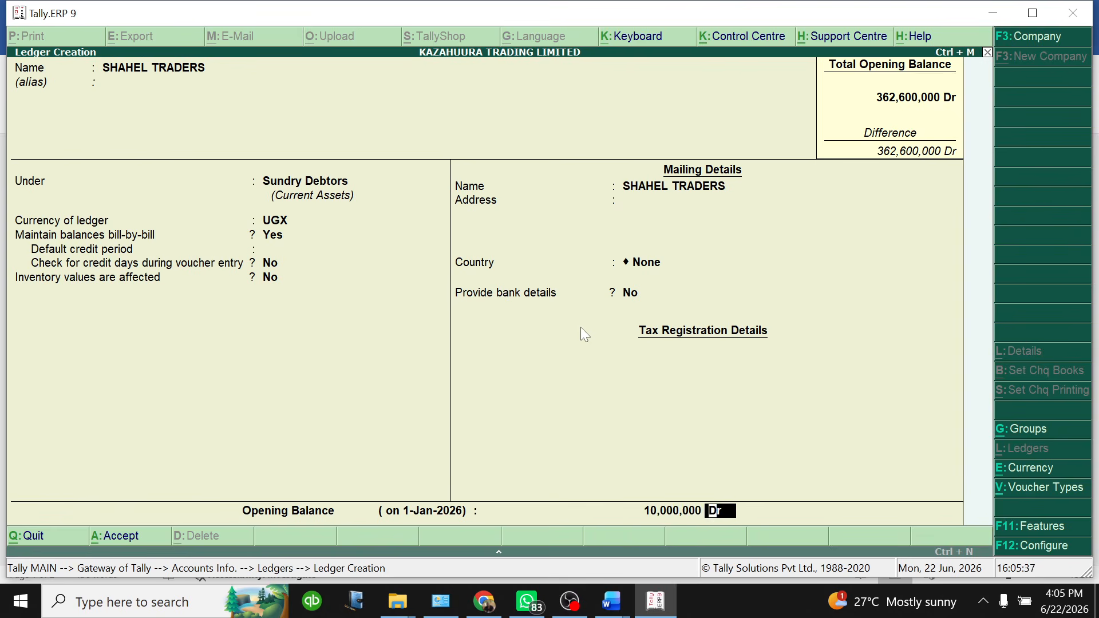
key(Return)
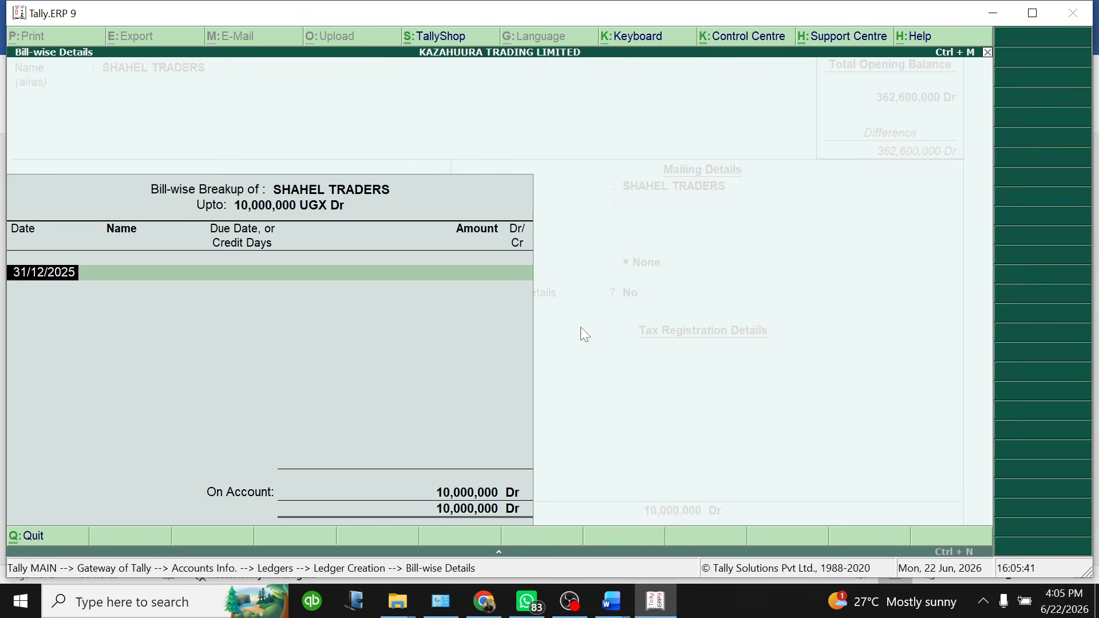
key(Return)
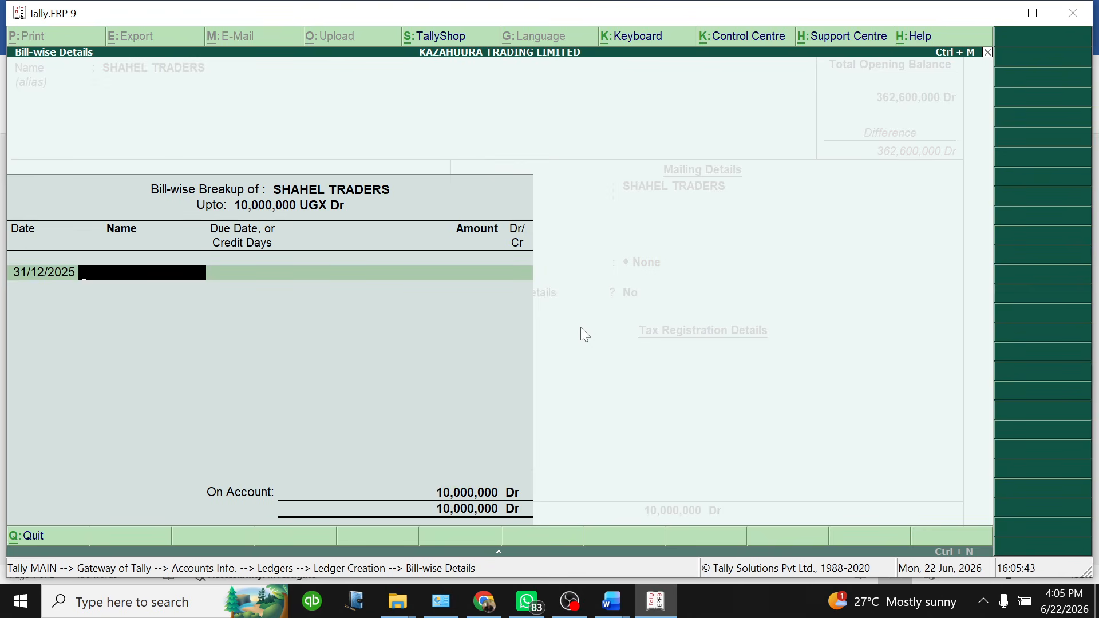
key(Return)
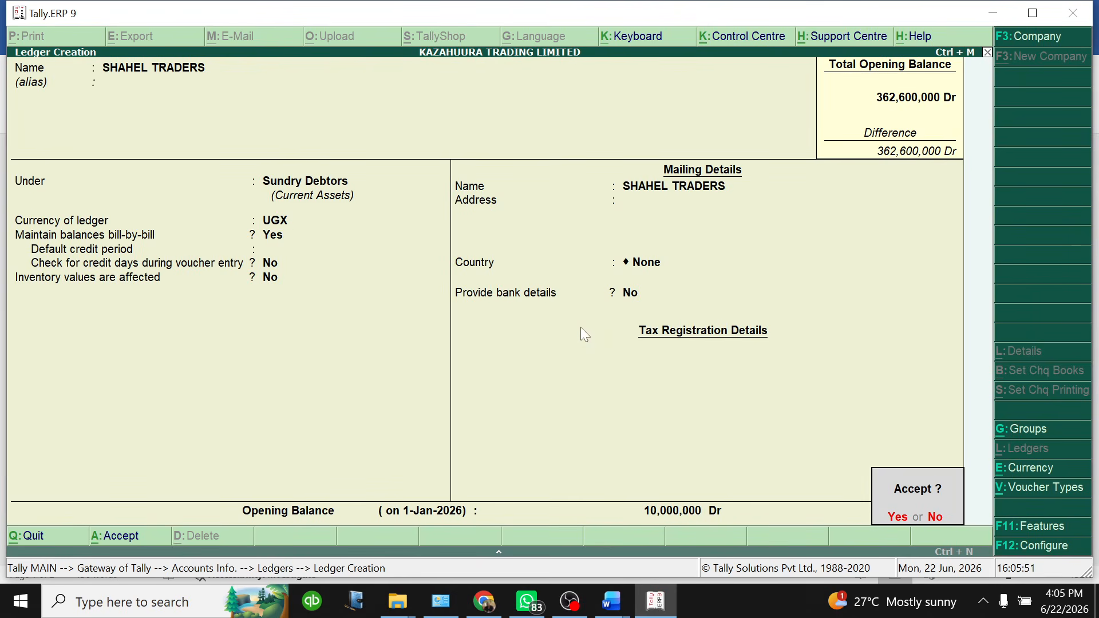
key(Return)
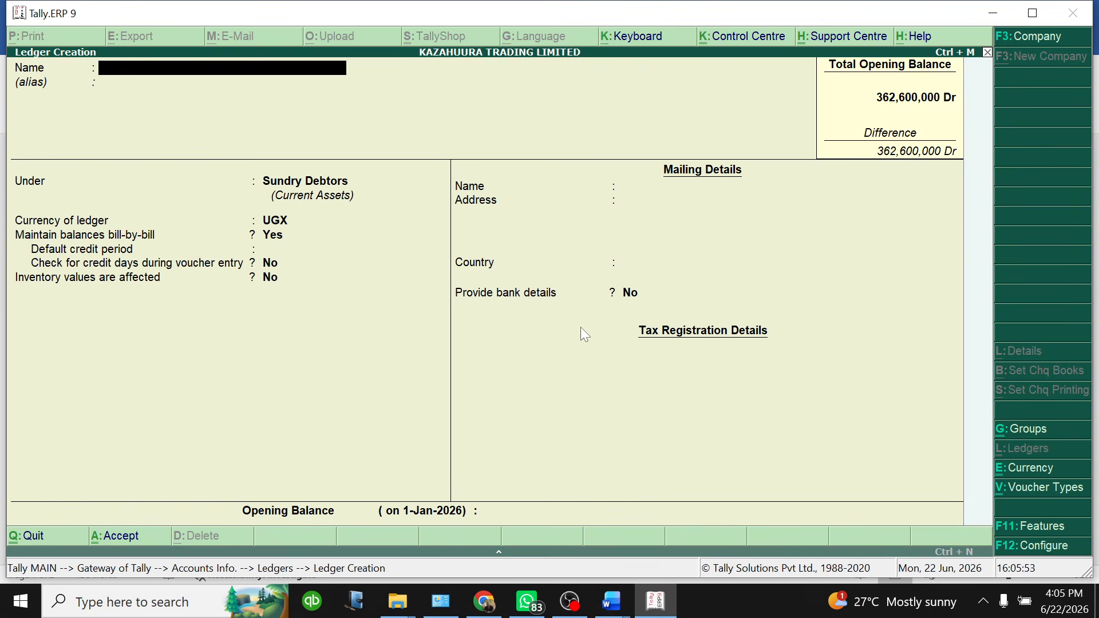
Name the ledger MAHAL AND SONS under Sundry Debtors in UGX, with bill-by-bill set to No
text(MAHAL AND SONS)
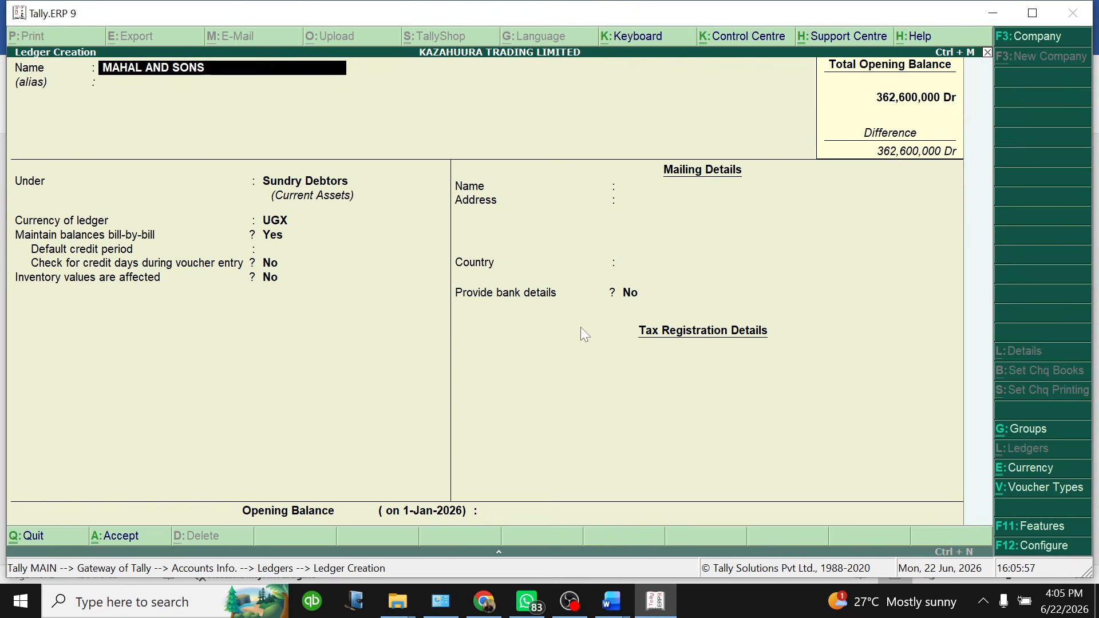
key(Return)
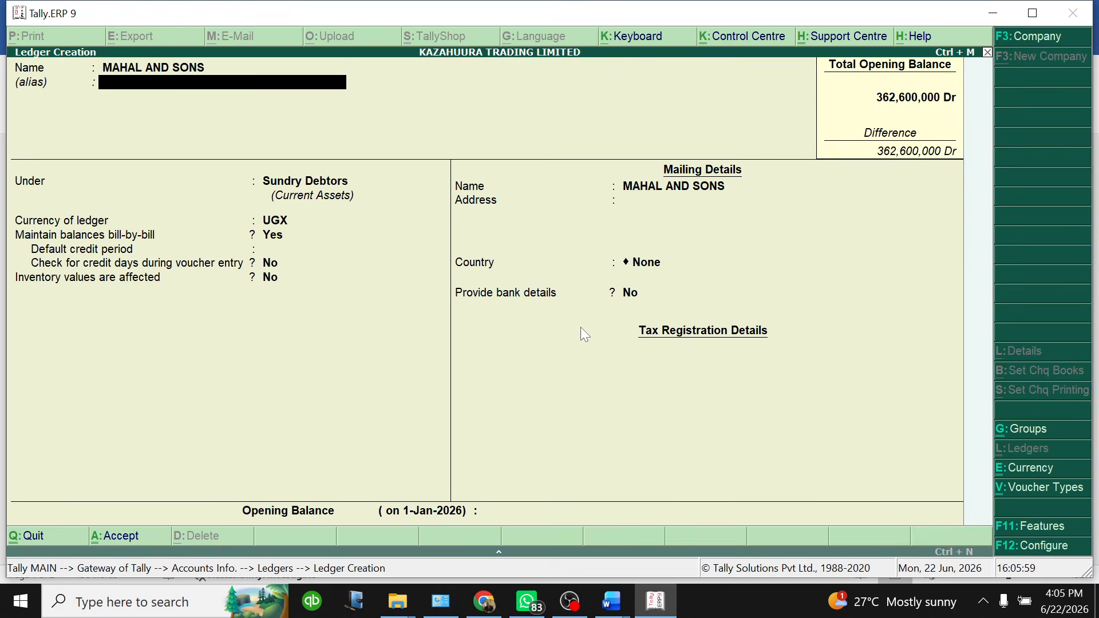
key(Return)
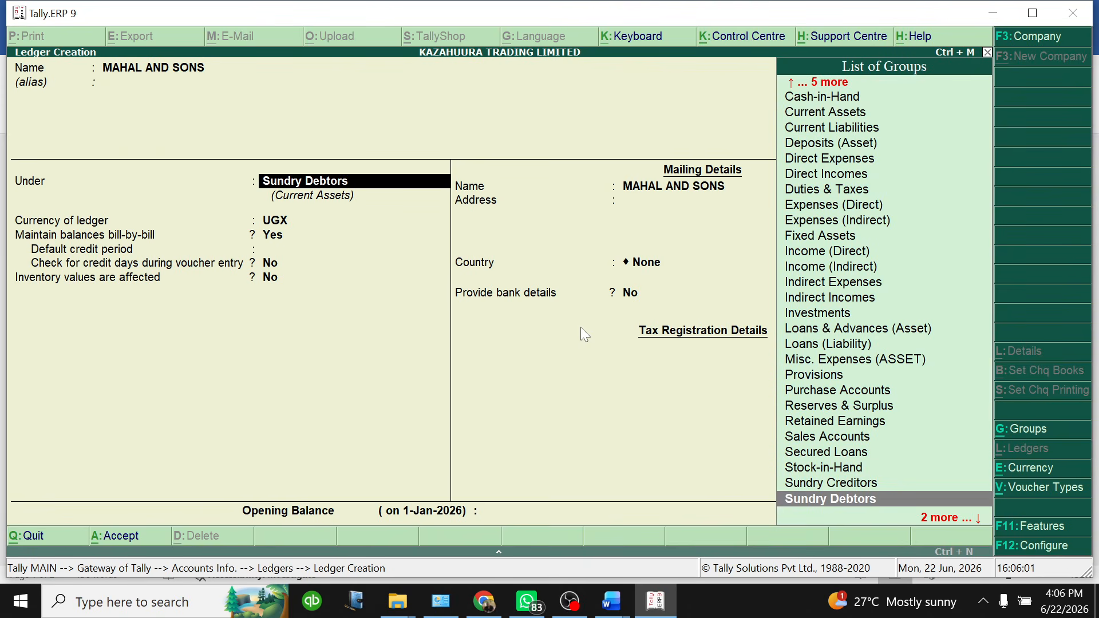
key(Return)
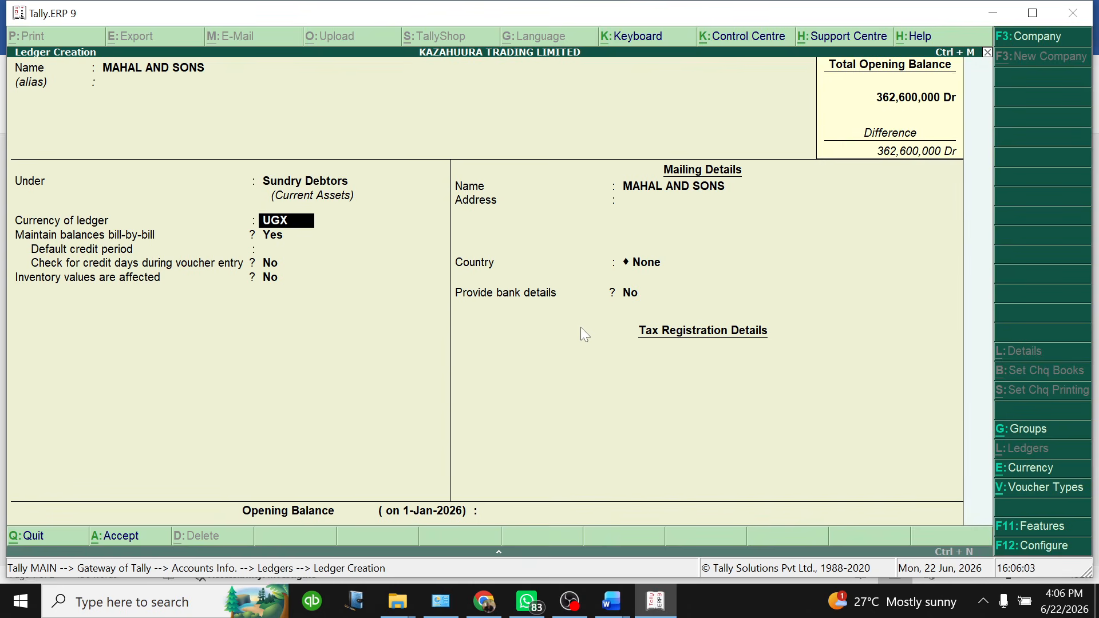
key(Return)
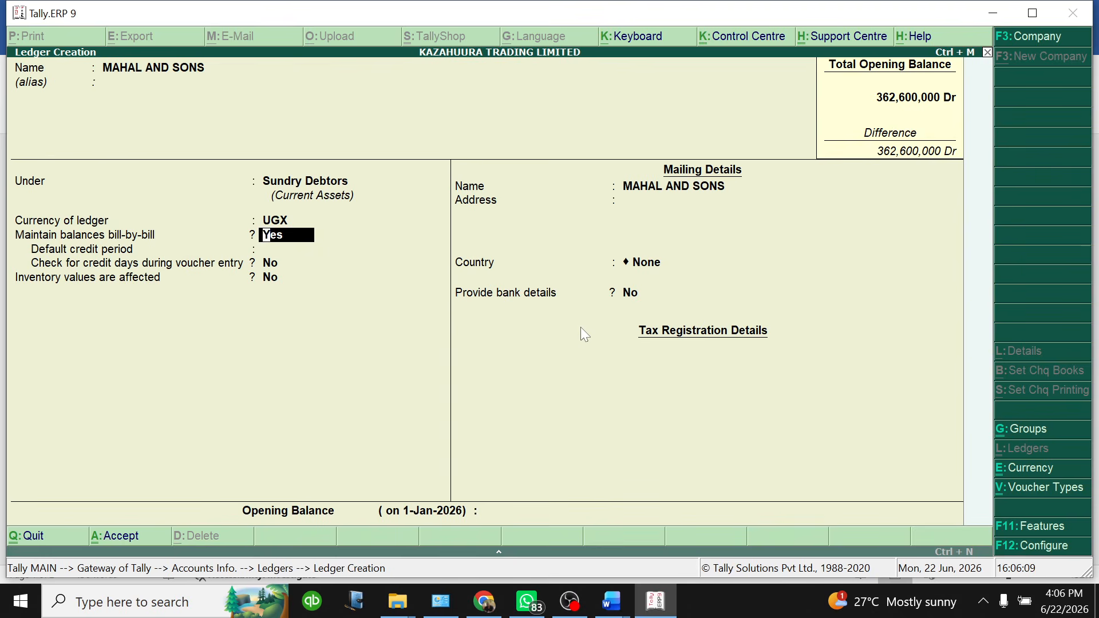
text(N)
key(Return)
key(Return)
key(Return)
key(Return)
key(Return)
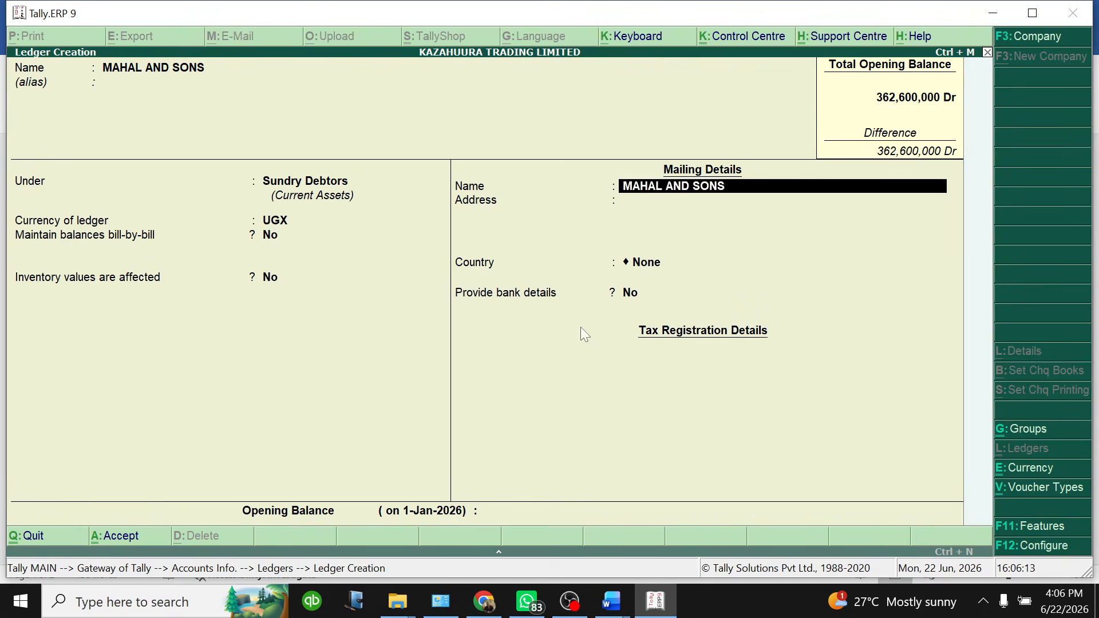
key(Return)
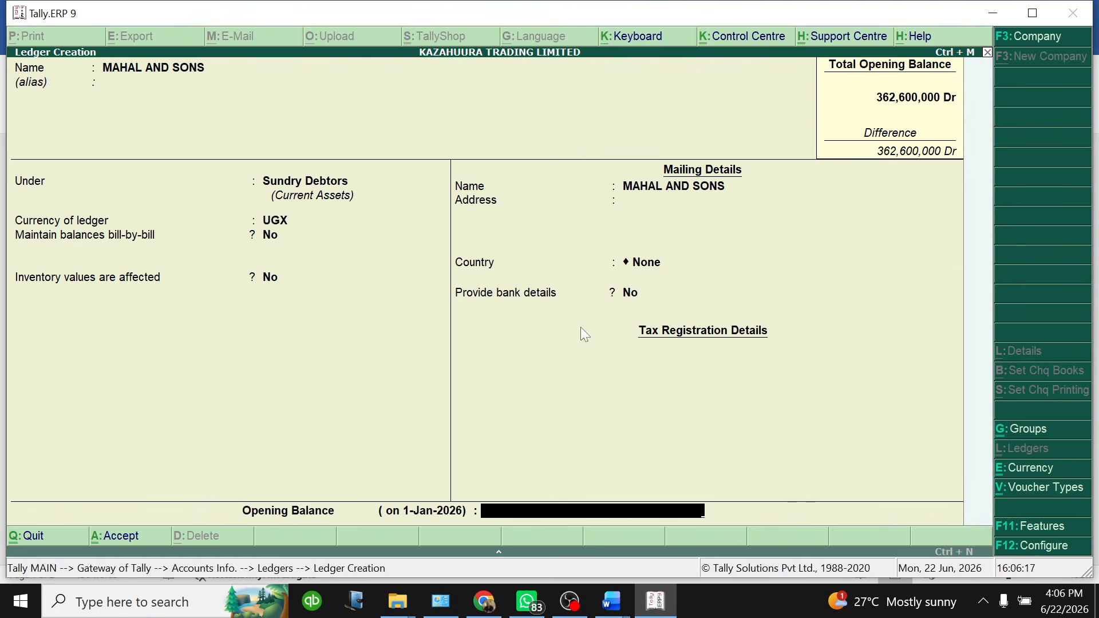
Give MAHAL AND SONS an 8,000,000 Dr opening balance and save it
text(8000000)
key(Return)
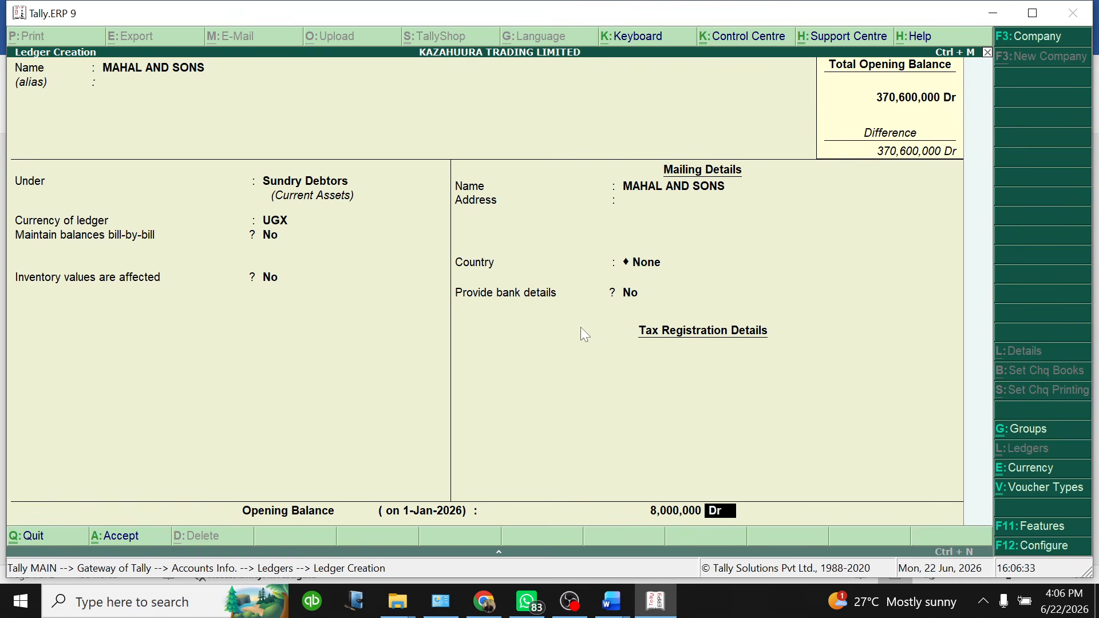
key(Return)
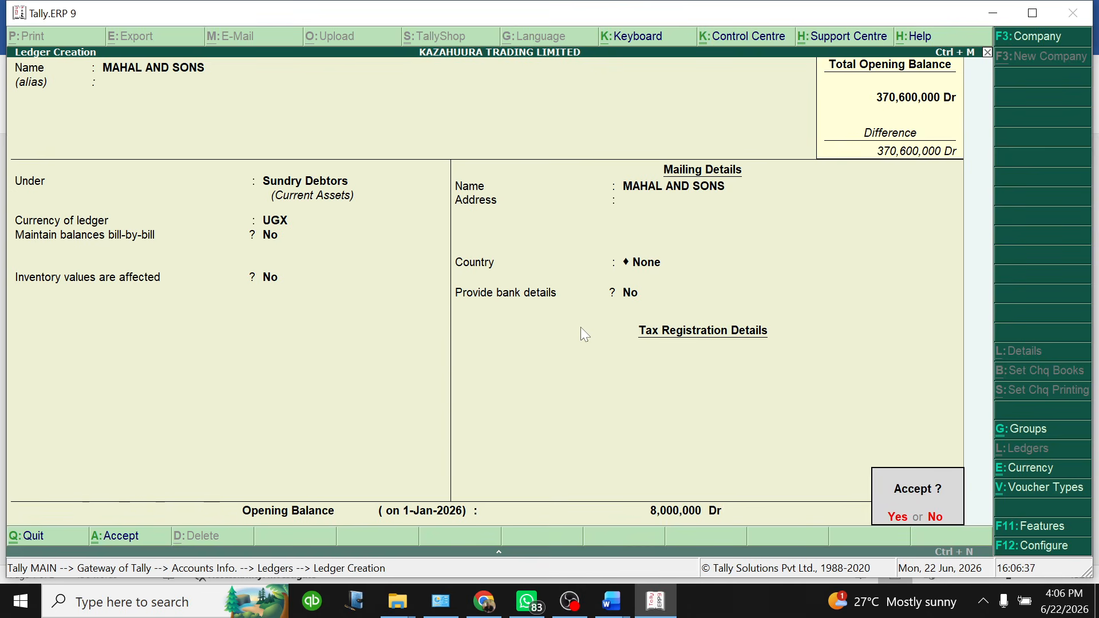
key(Return)
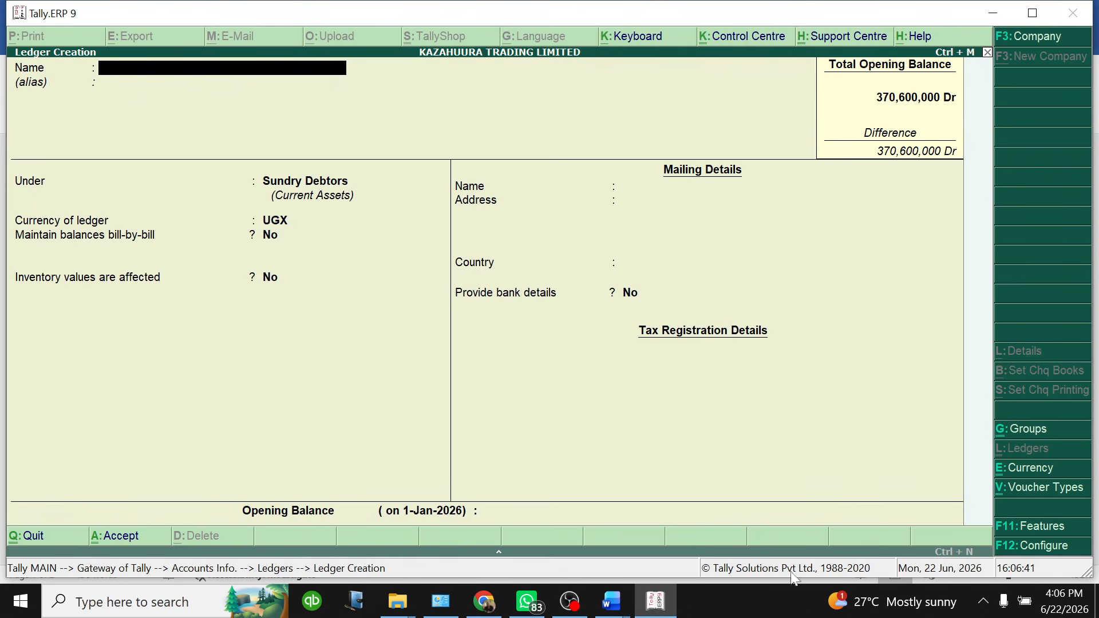
click(612, 601)
click(717, 525)
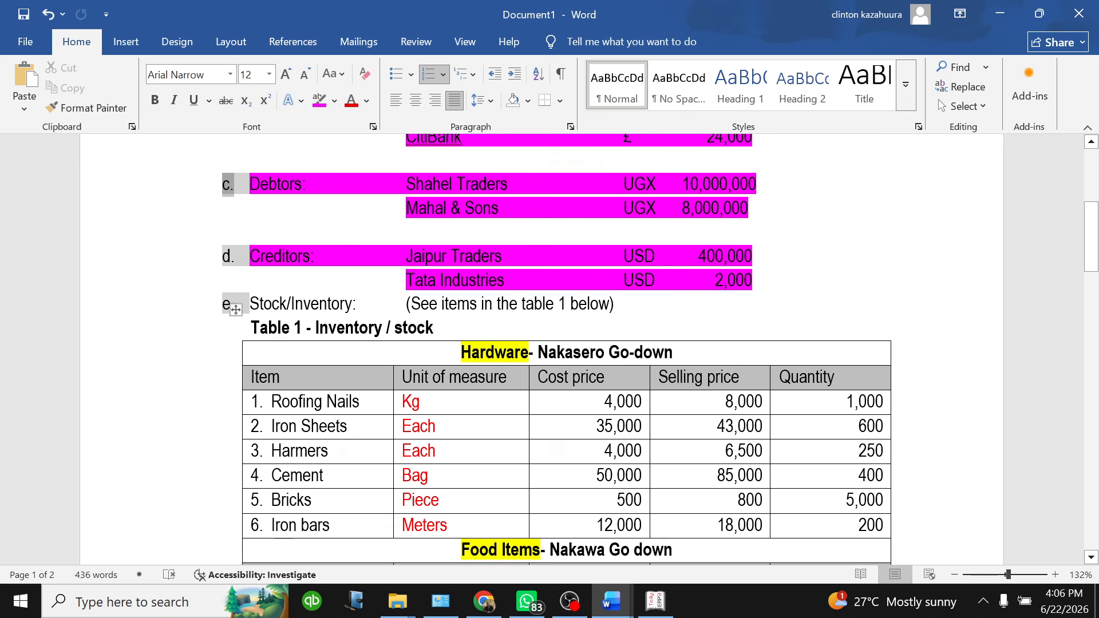
click(656, 601)
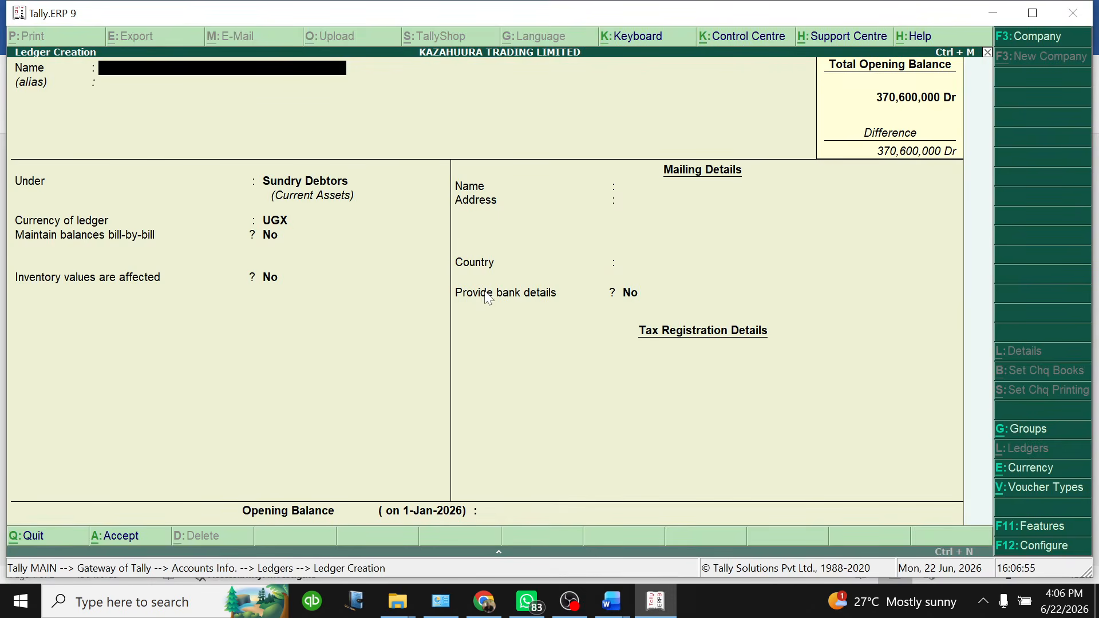
text(JAIPUR)
Confirm the JAIPUR ledger name and place it under Sundry Creditors
key(Return)
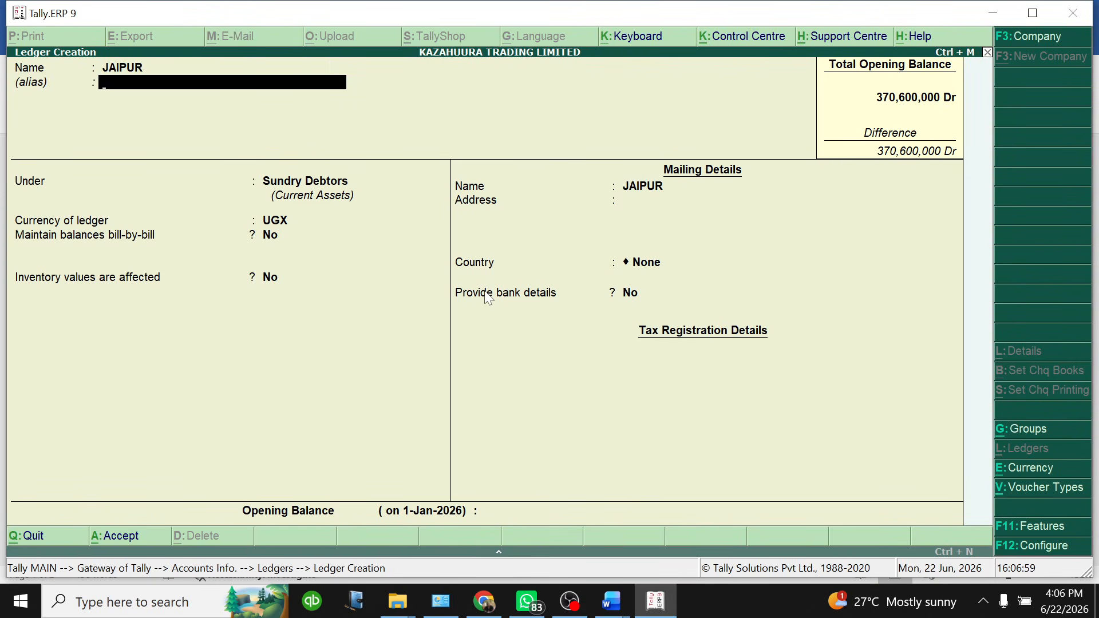
key(Return)
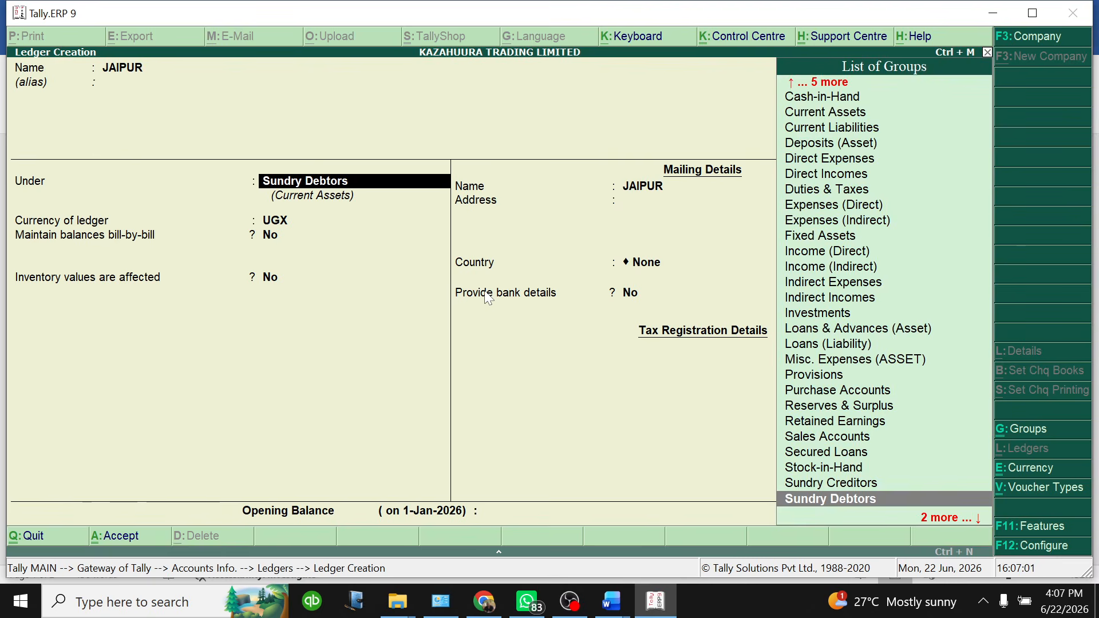
key(Up)
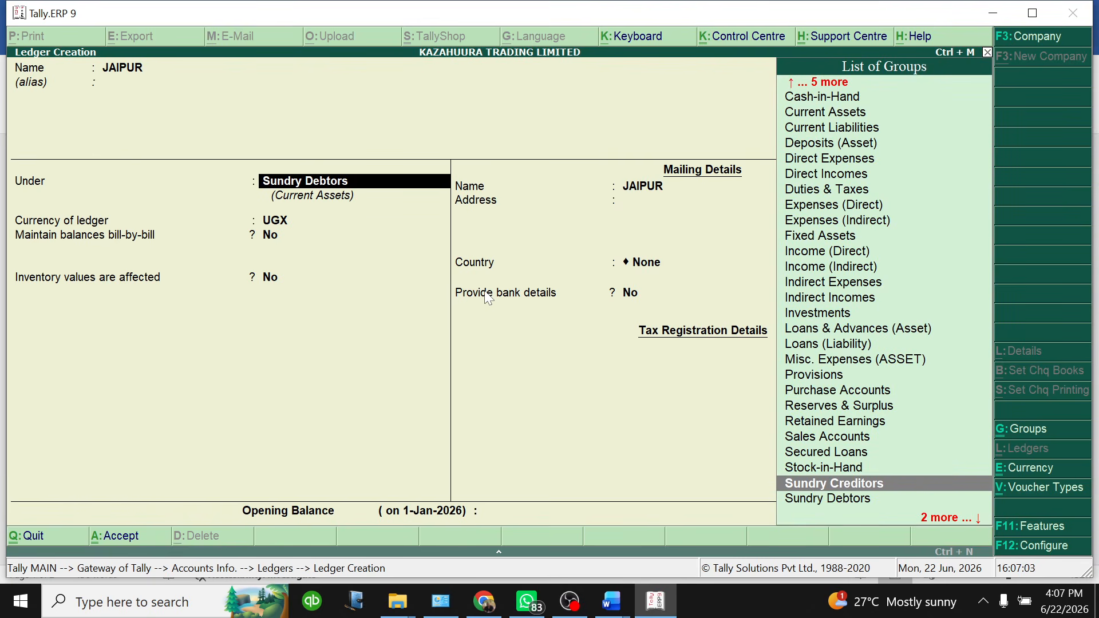
key(Down)
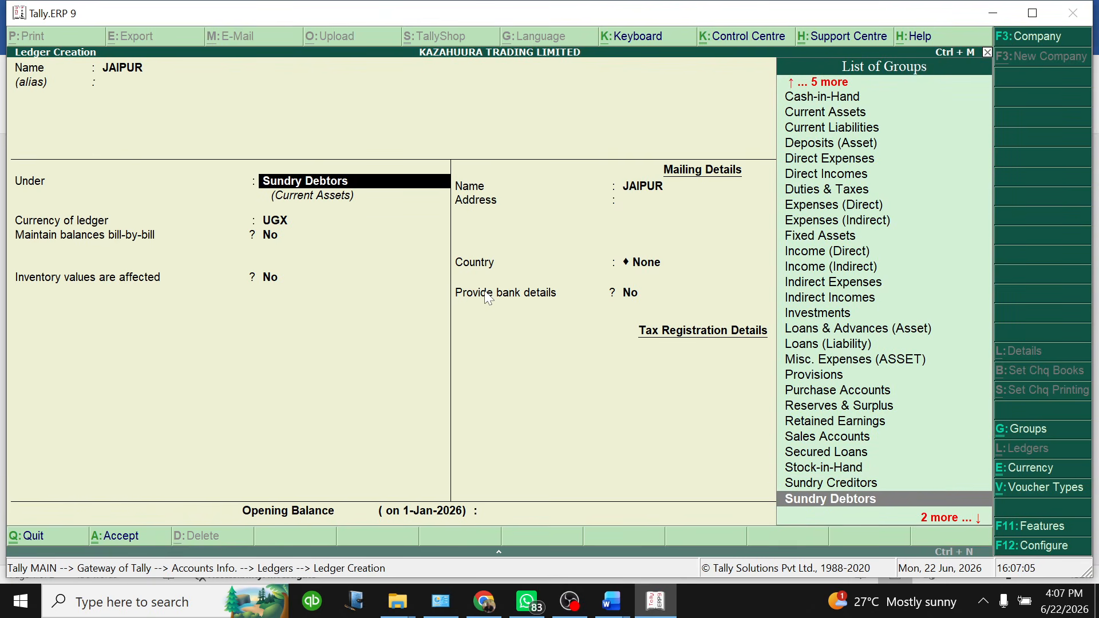
key(Up)
key(Down)
key(Up)
key(Return)
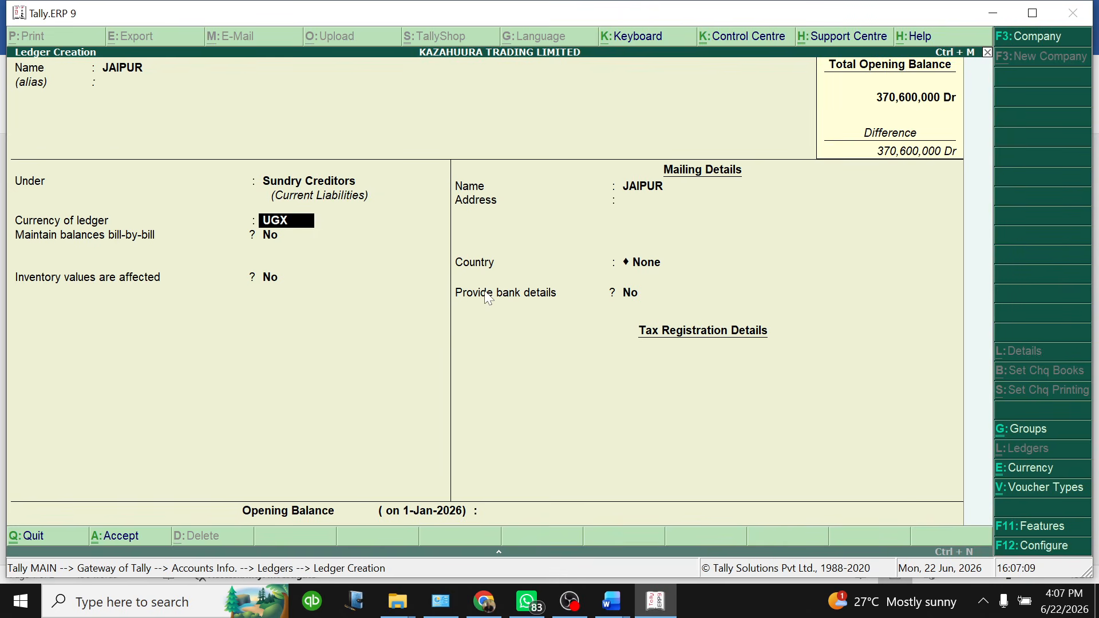
Set the JAIPUR ledger currency to US dollars, skipping the mailing details
text(U)
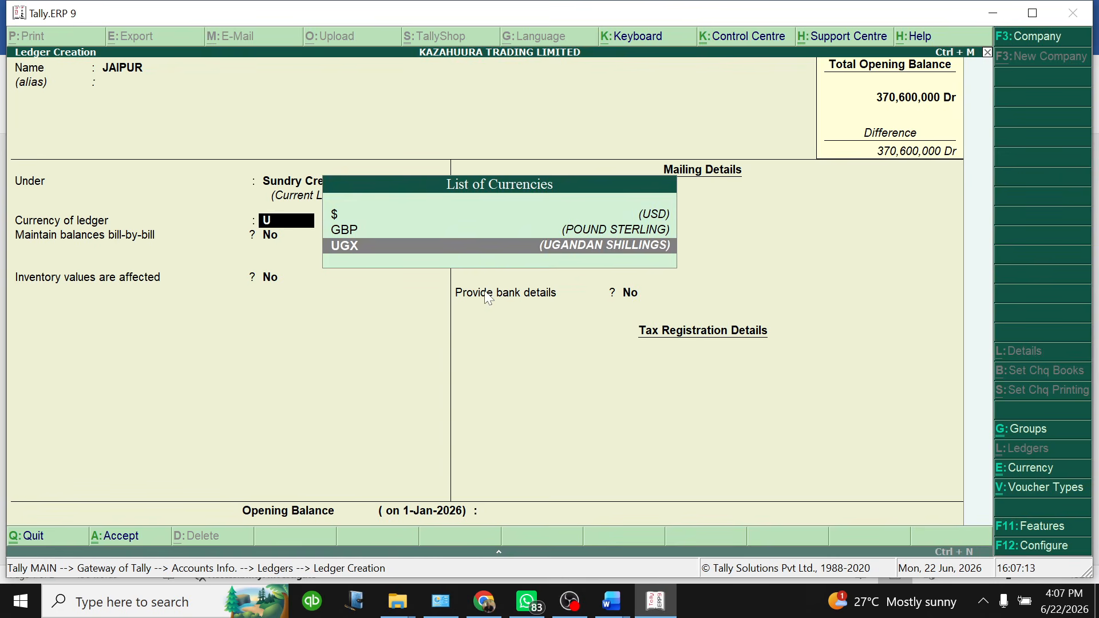
key(Up)
key(Up)
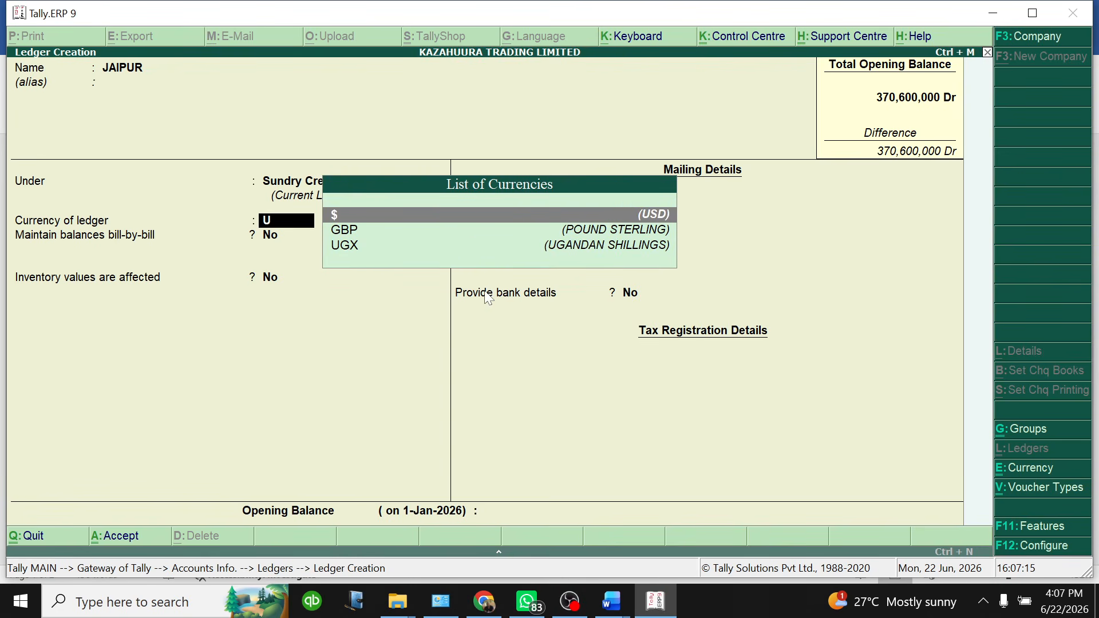
key(Return)
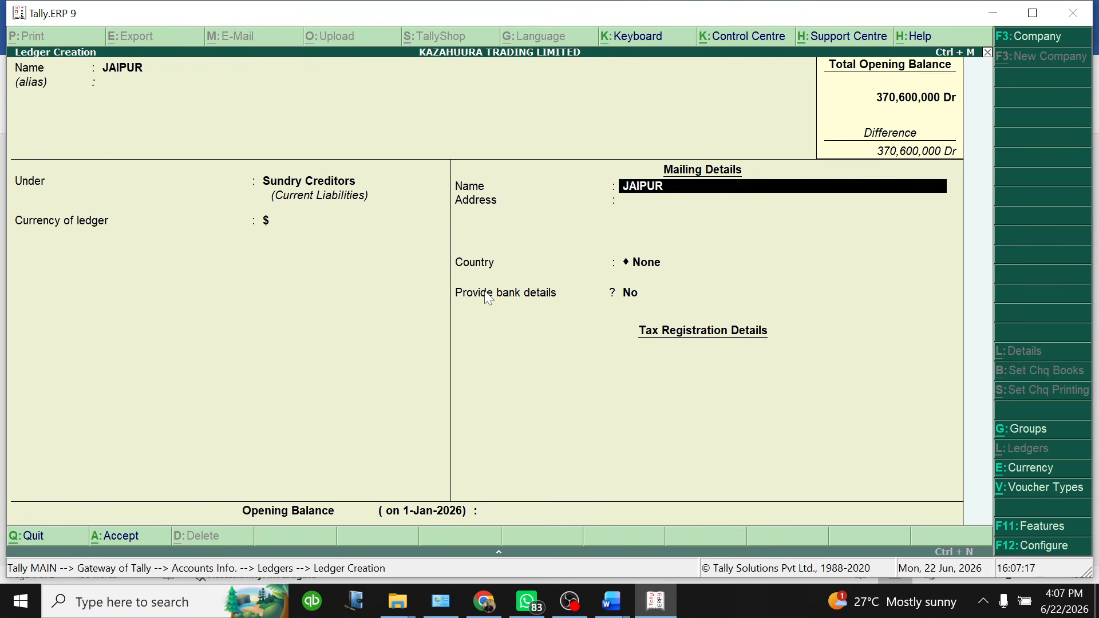
key(Return)
key(Return)
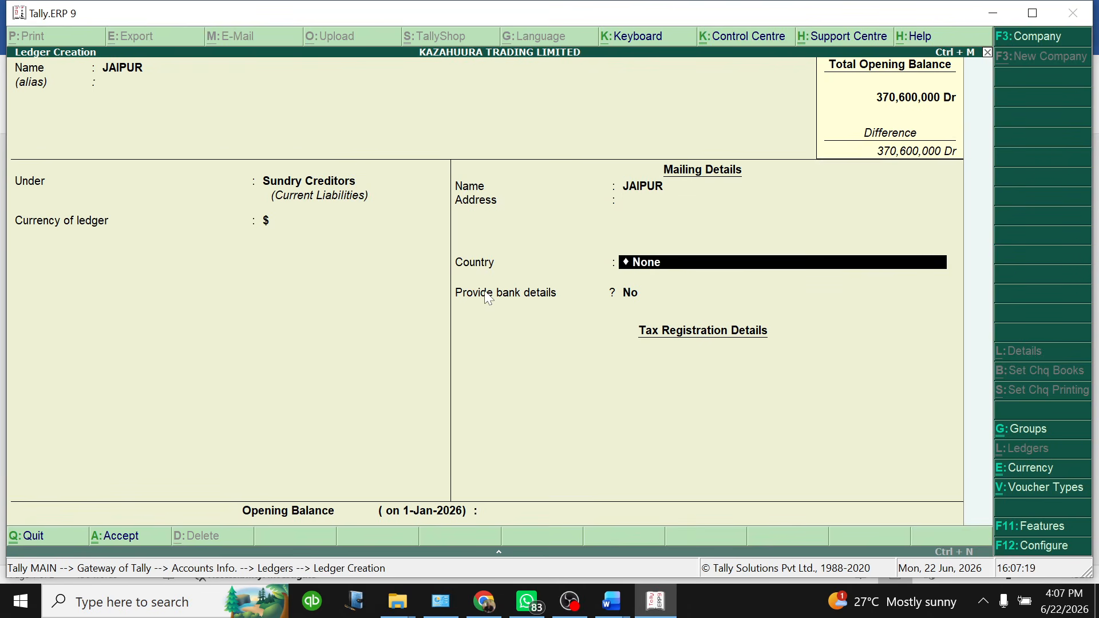
key(Return)
key(Return)
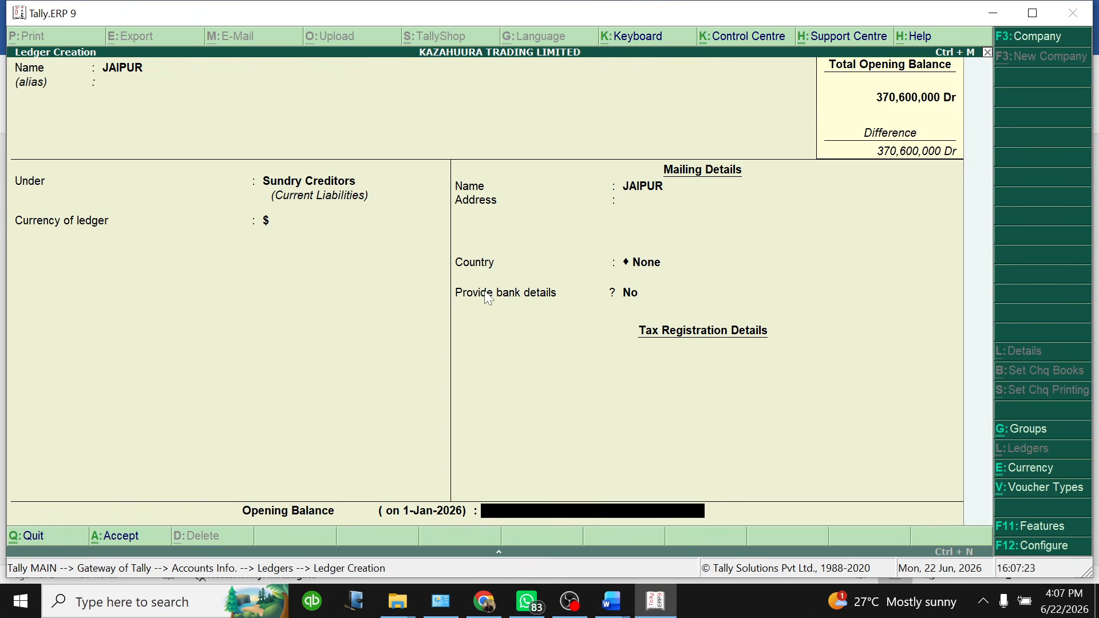
Enter a $ 400000 Cr opening balance (1,480,000,000 UGX) and save JAIPUR
text($)
text(400000)
key(Return)
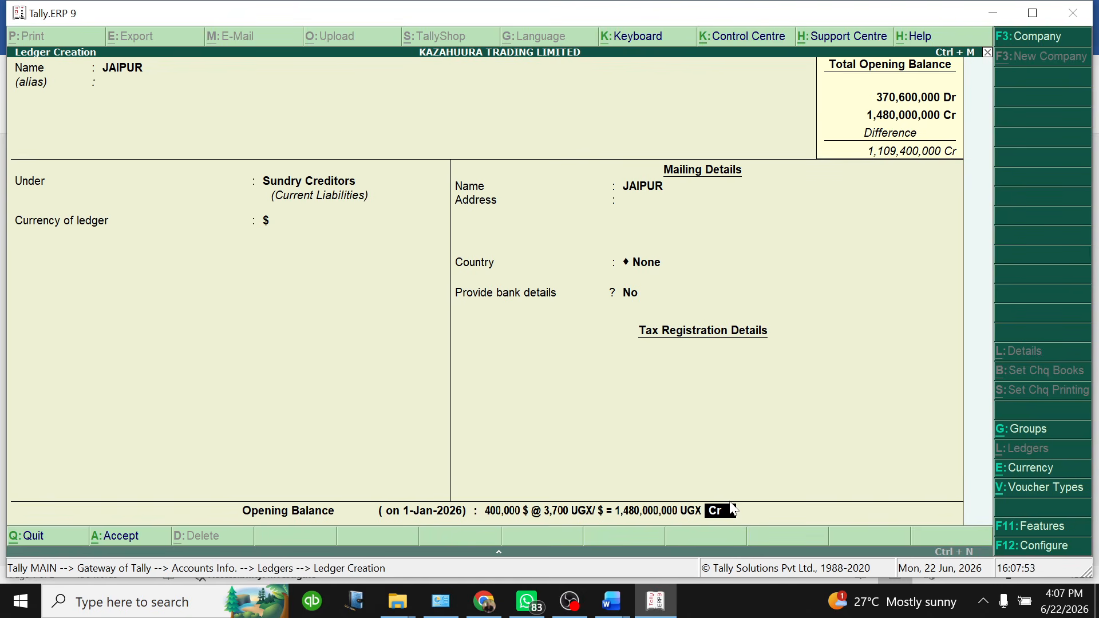
key(Return)
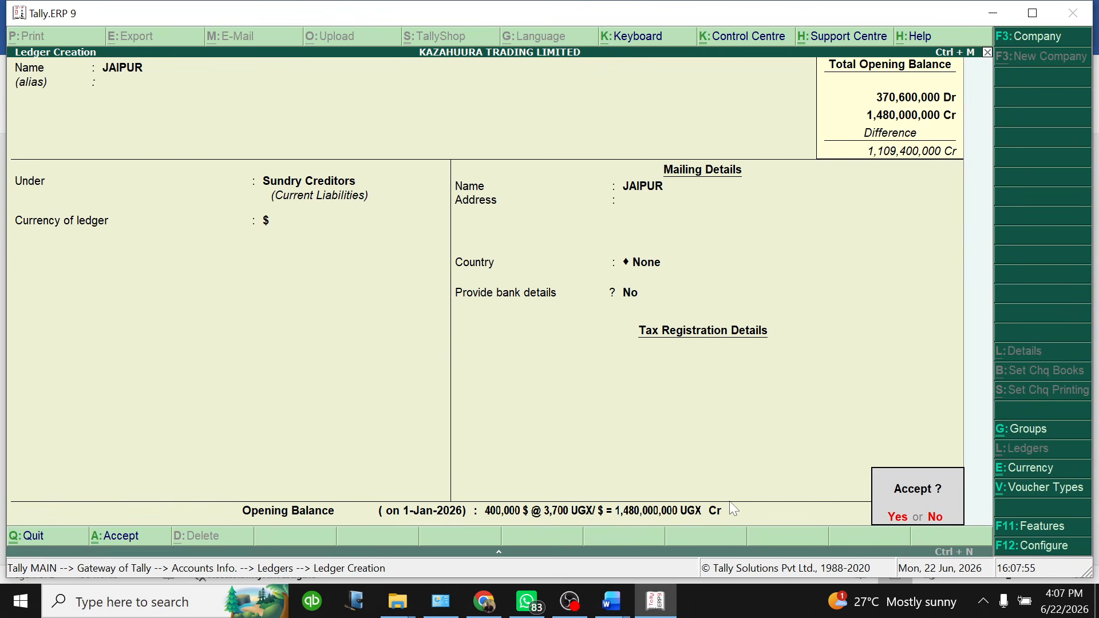
key(Return)
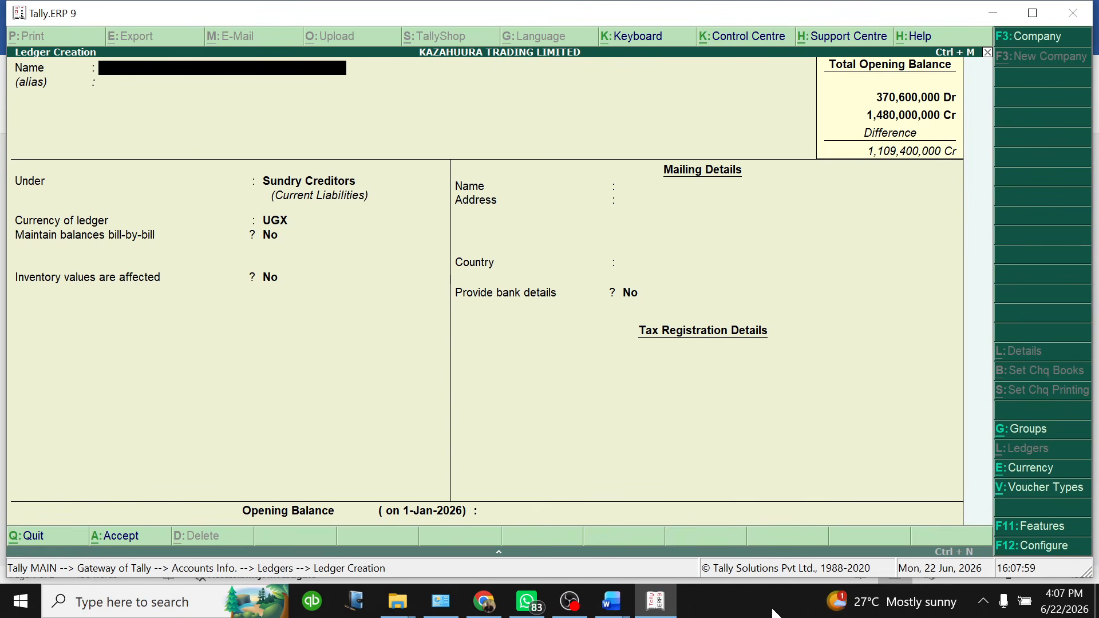
Check the next creditor in the Word document, then return to Tally's ledger creation form
mouse_move(612, 602)
click(666, 545)
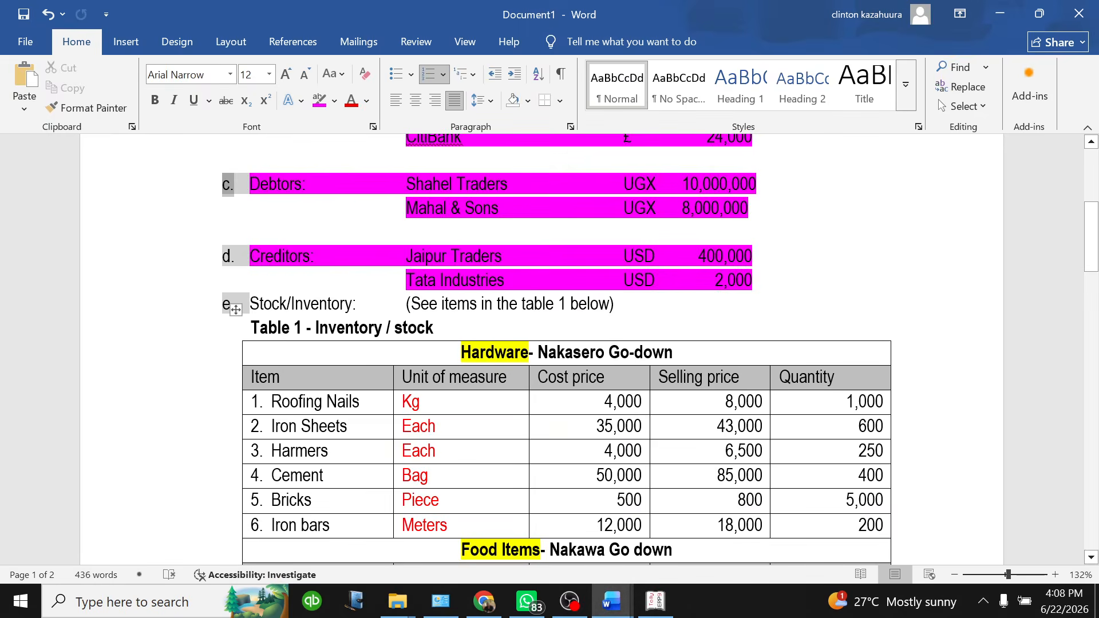
click(656, 601)
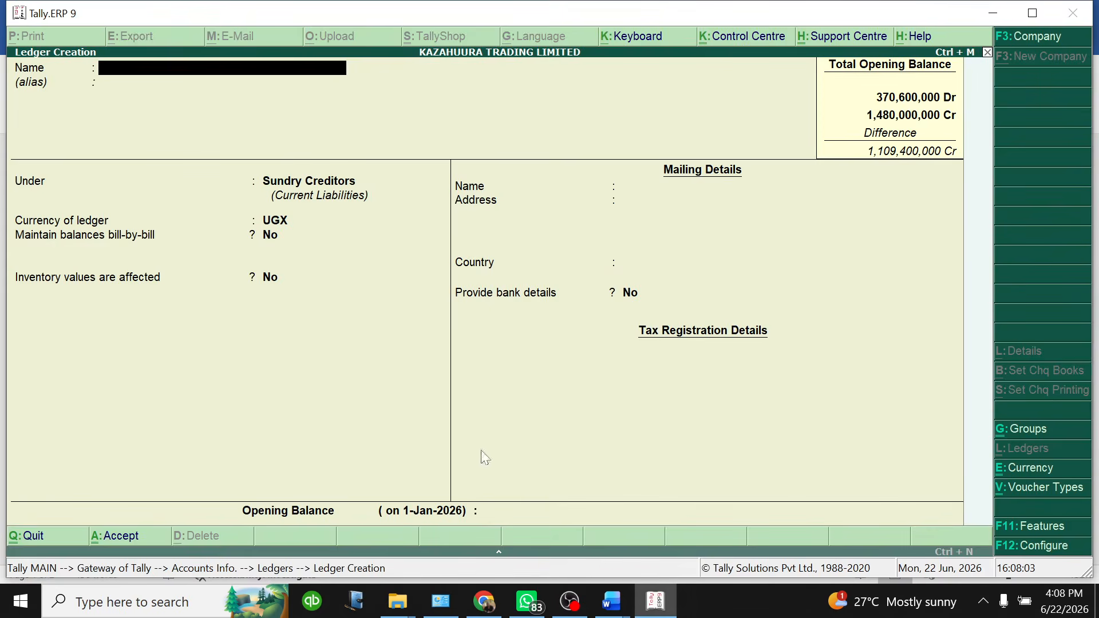
Create ledger TATA INDUSTRIES under Sundry Creditors with $ as its currency
text(TATA INDUSTRIES)
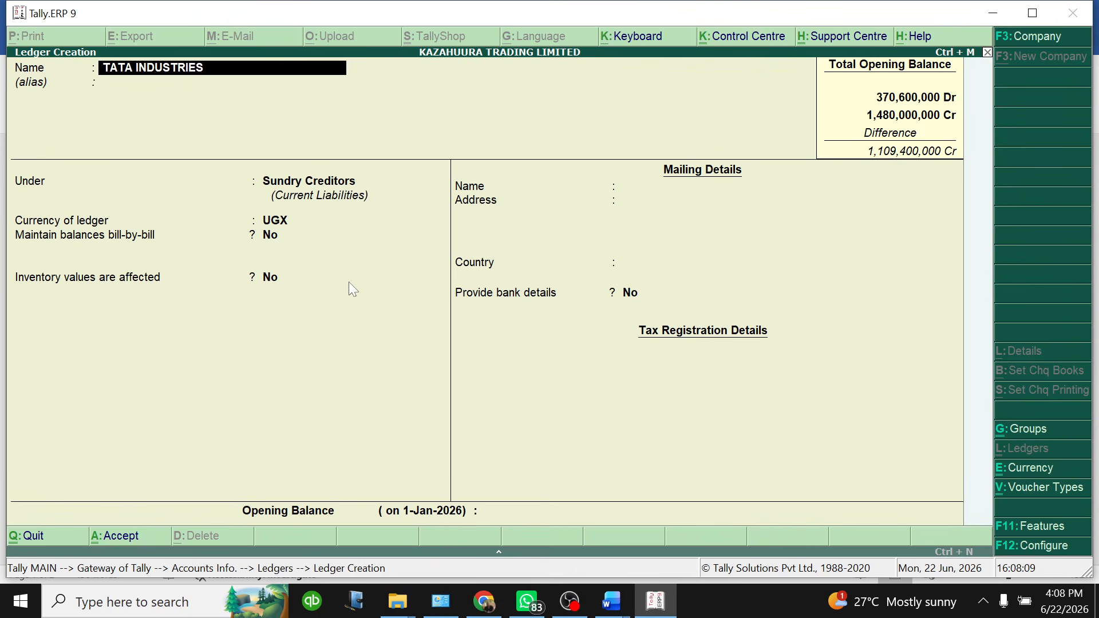
key(Return)
key(Return)
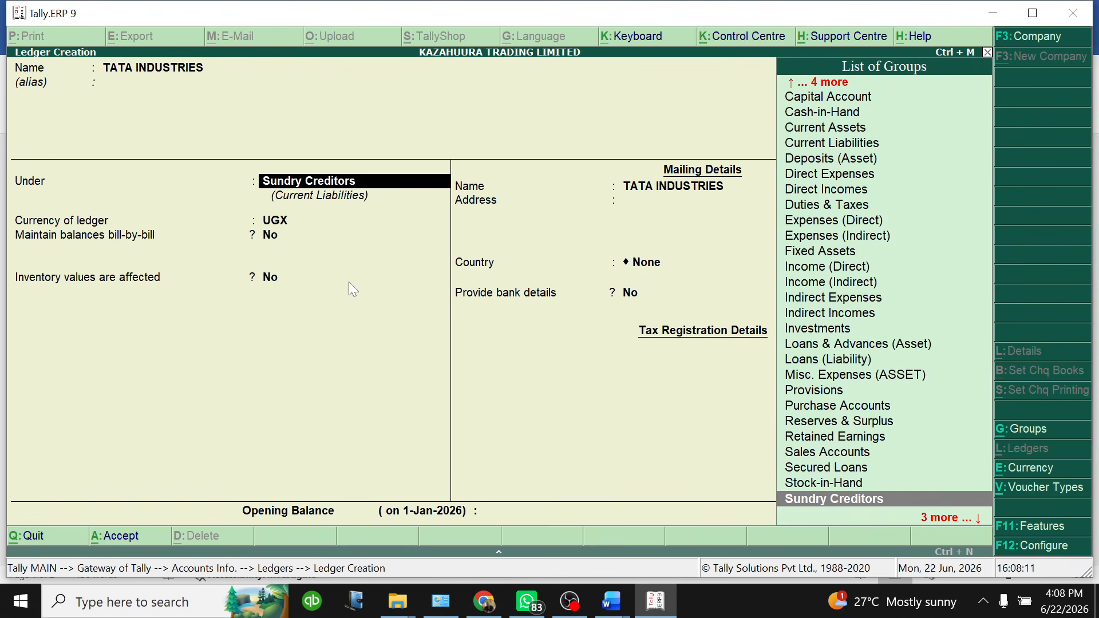
key(Return)
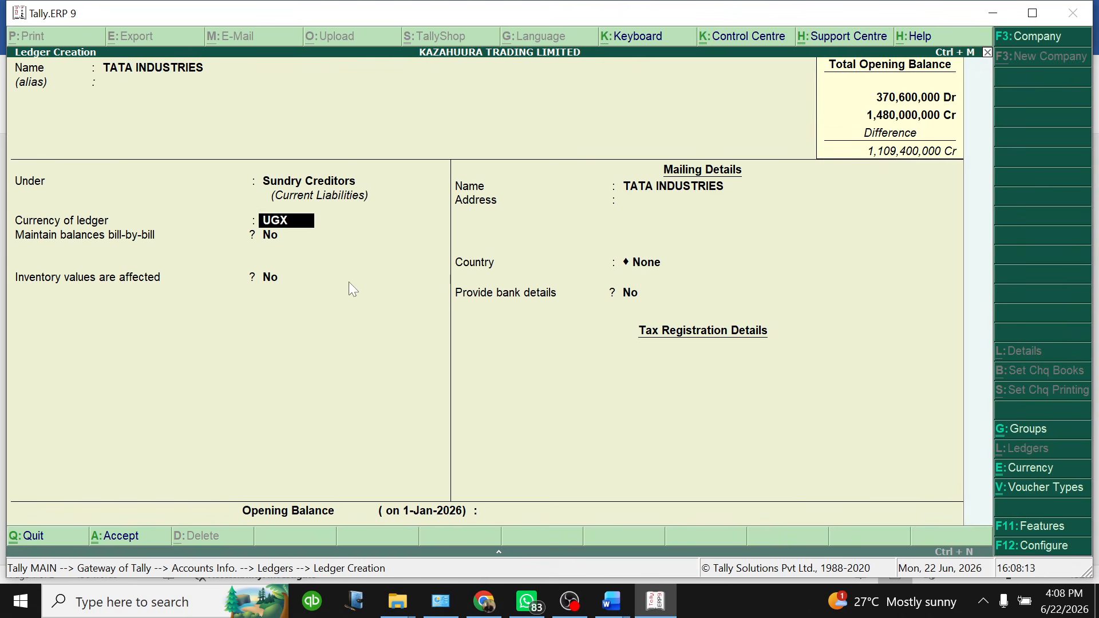
text(U)
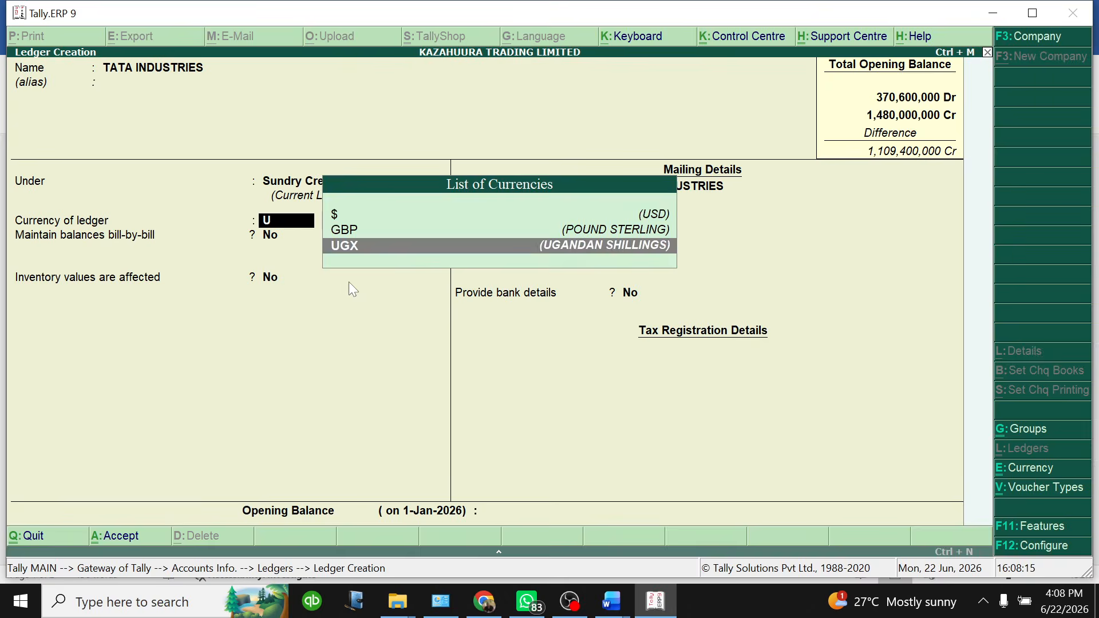
key(Up)
key(Up)
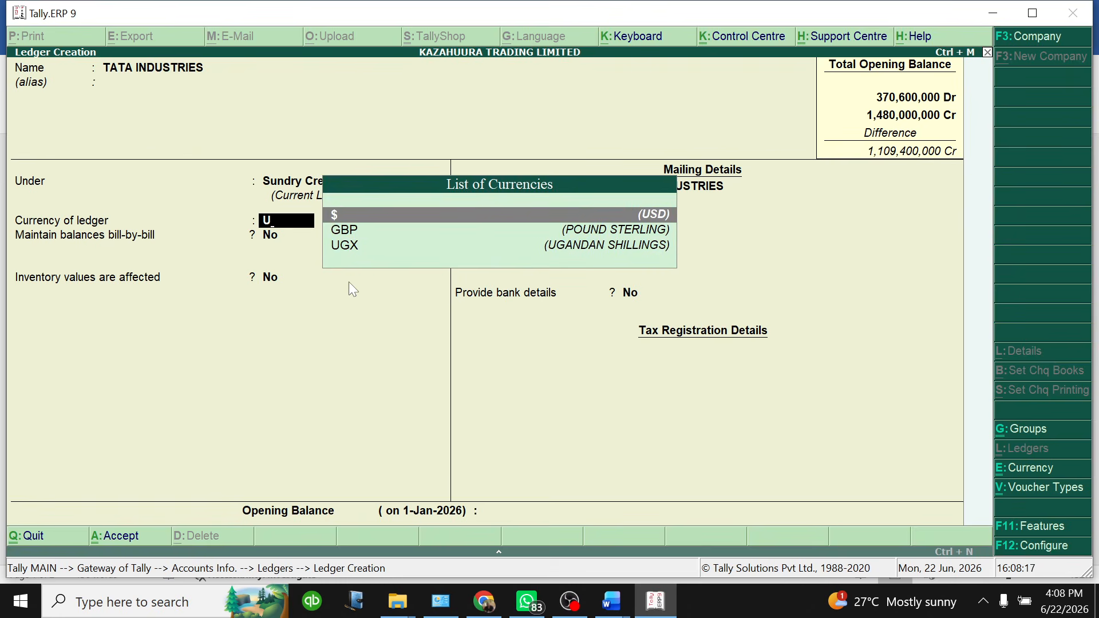
key(Return)
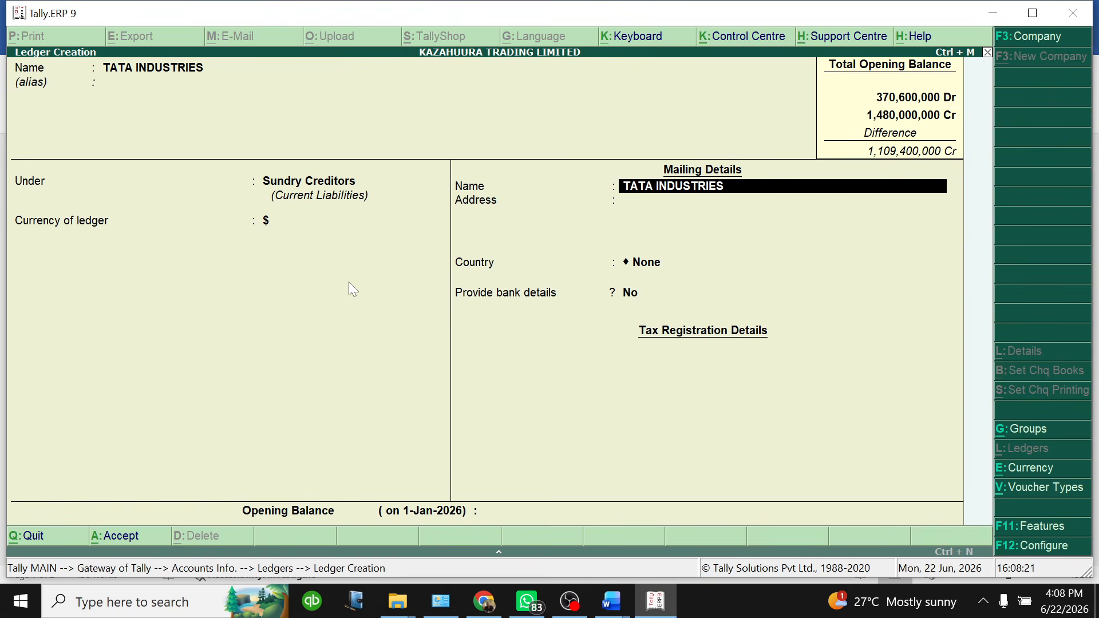
Give TATA INDUSTRIES a 2,000 $ credit opening balance, save it, and bring up Word's creditors list
key(Return)
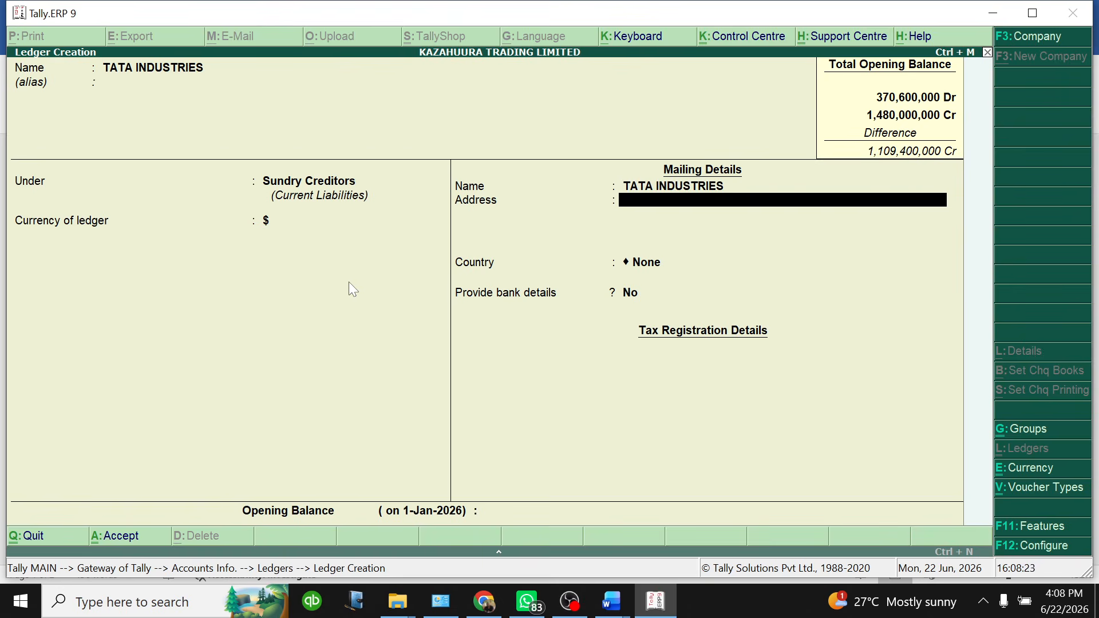
key(Return)
key(Return)
key(Return)
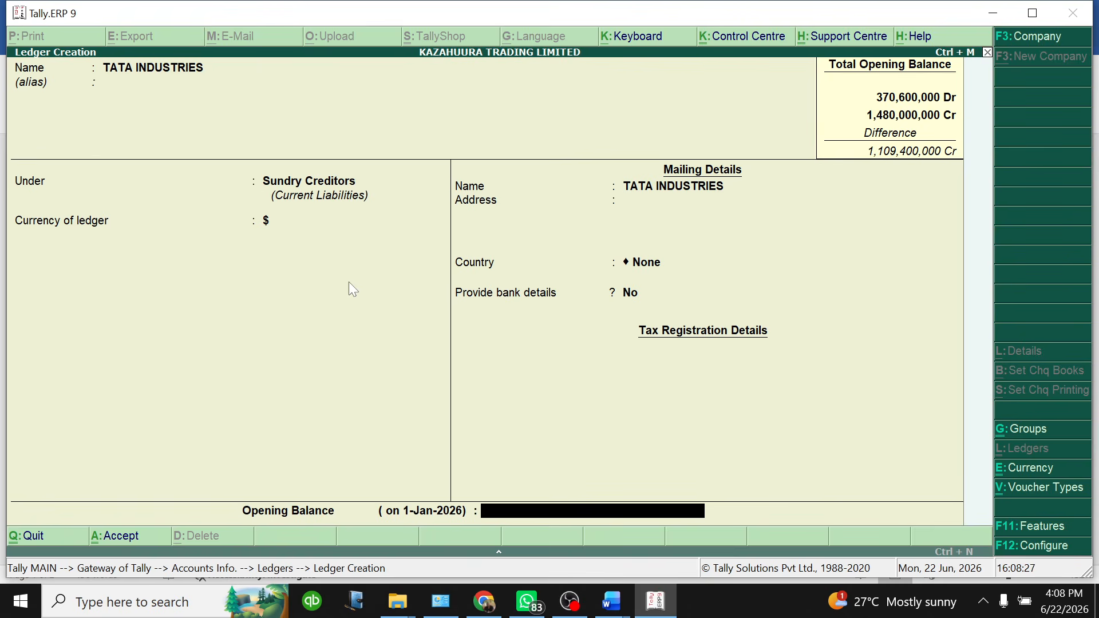
text($)
text(2000)
key(Return)
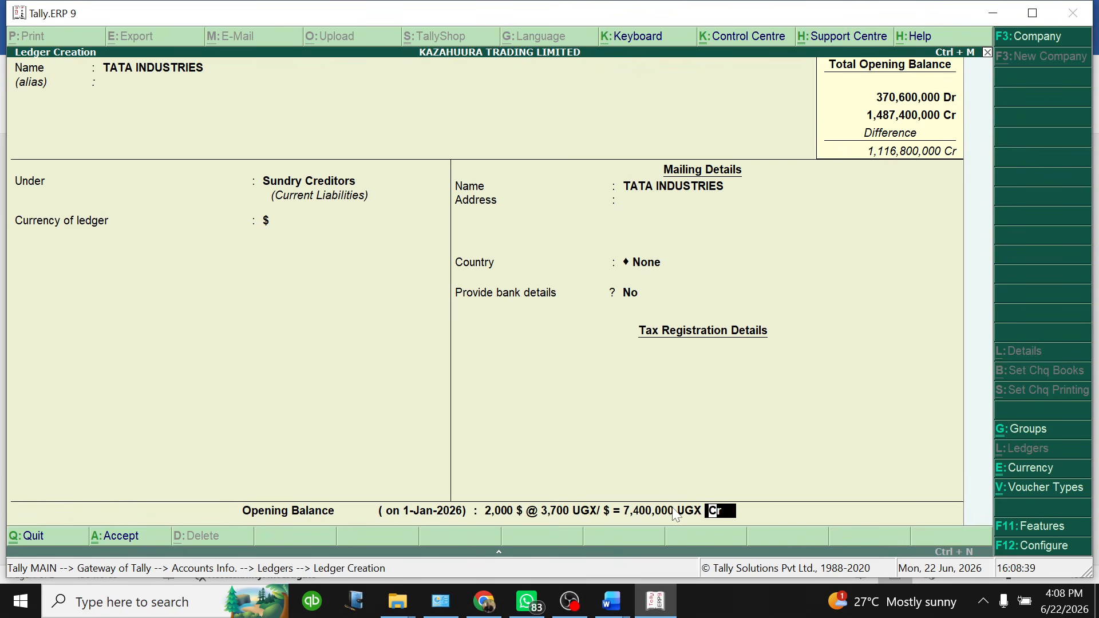
key(Return)
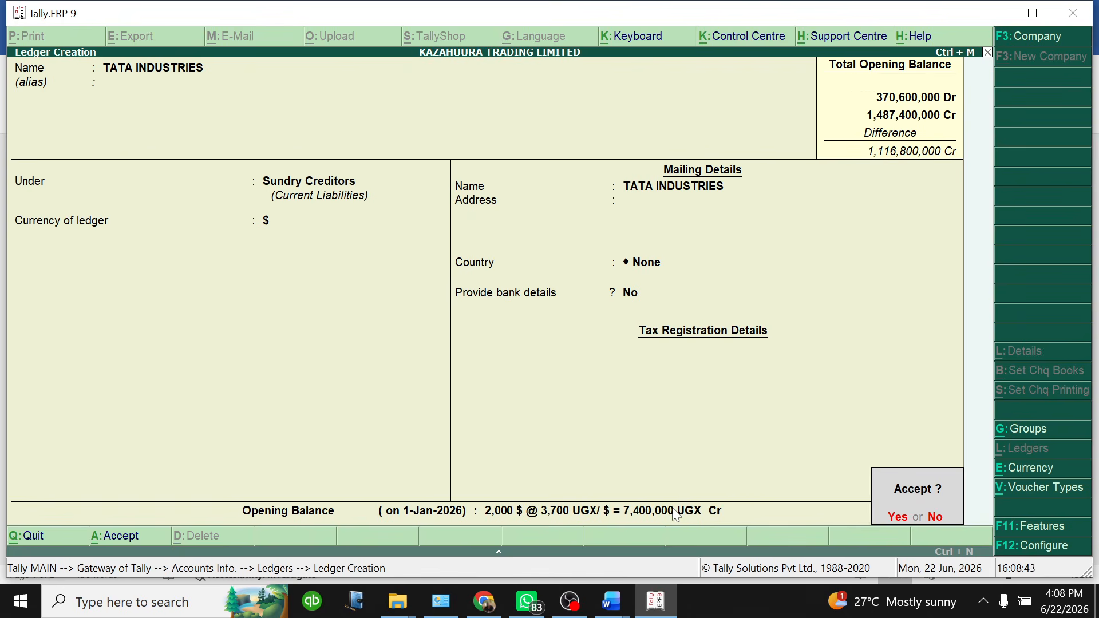
key(Return)
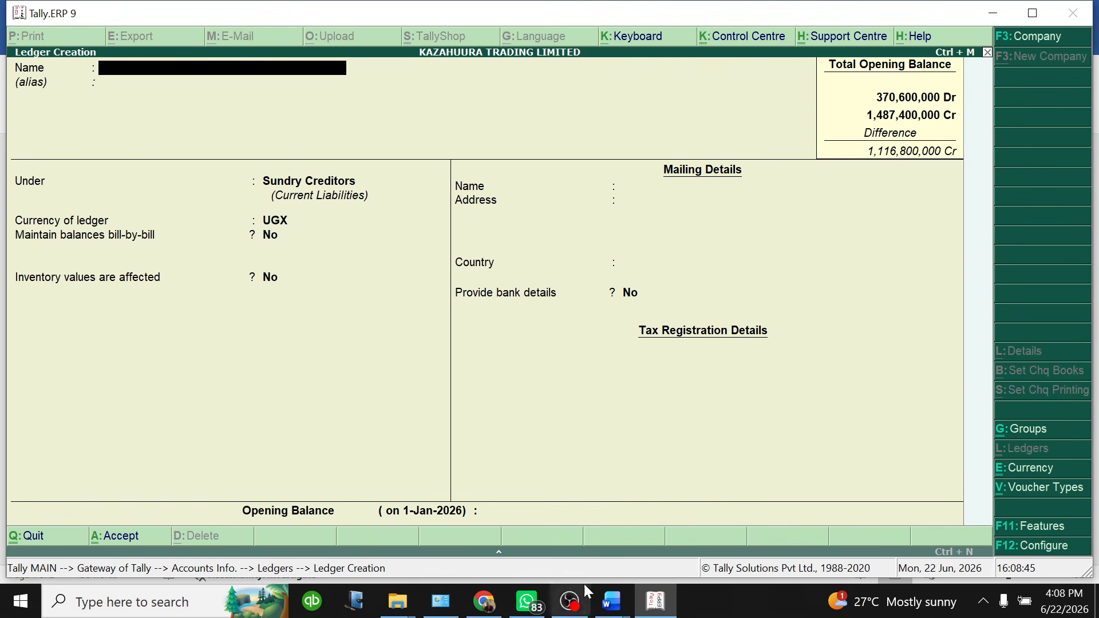
click(612, 602)
click(630, 570)
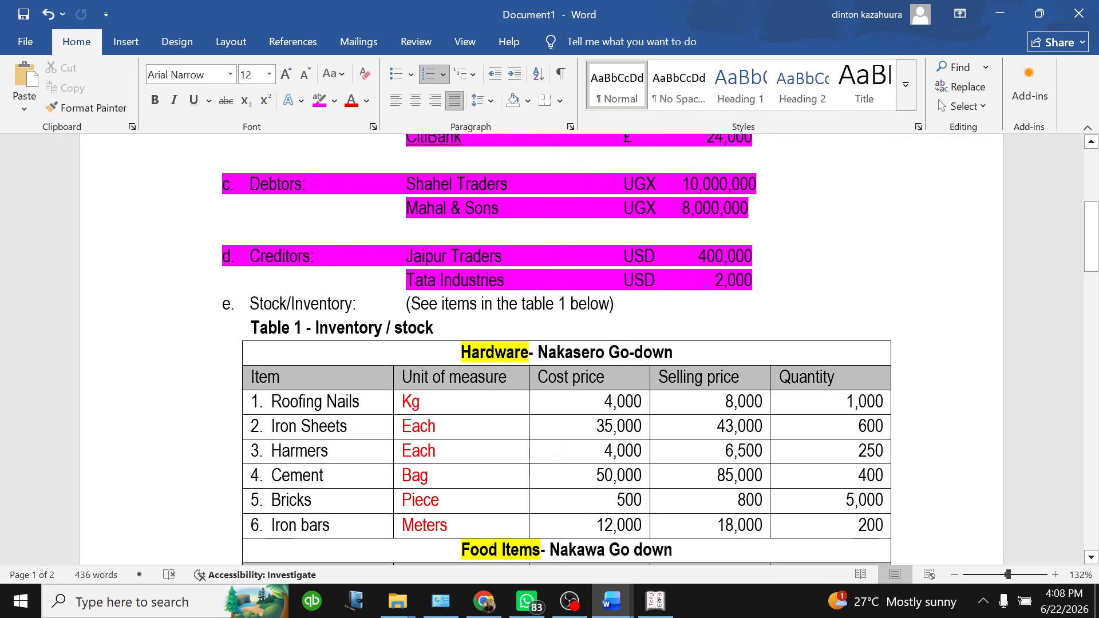
mouse_move(250, 304)
mouse_down()
mouse_move(304, 306)
mouse_move(400, 478)
mouse_move(681, 527)
mouse_up()
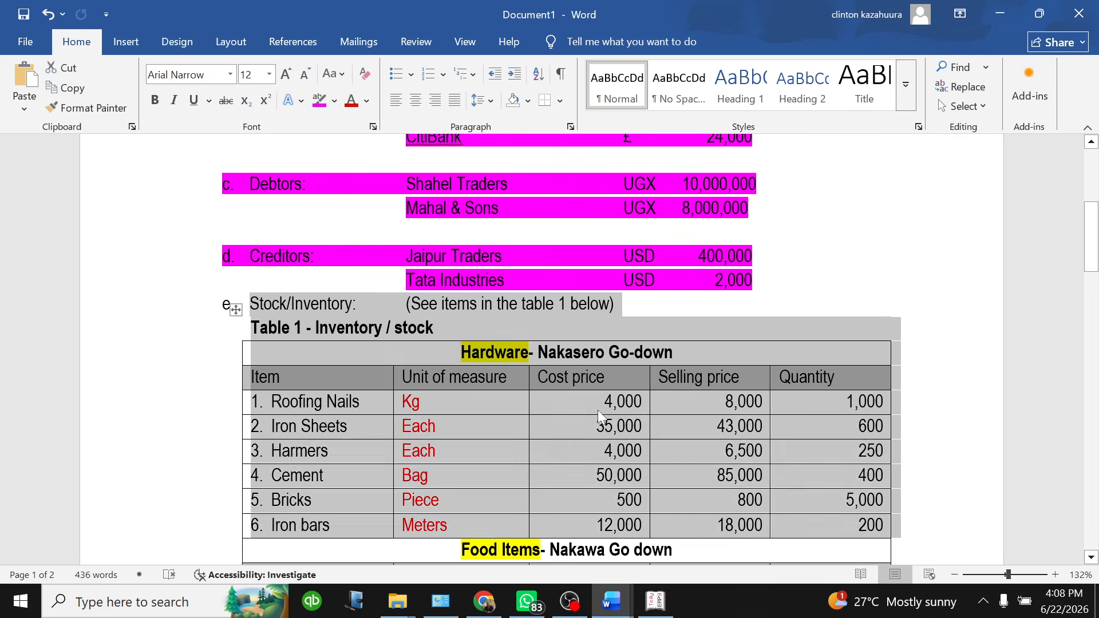
click(601, 418)
scroll(601, 418, down, 3)
scroll(566, 350, down, 15)
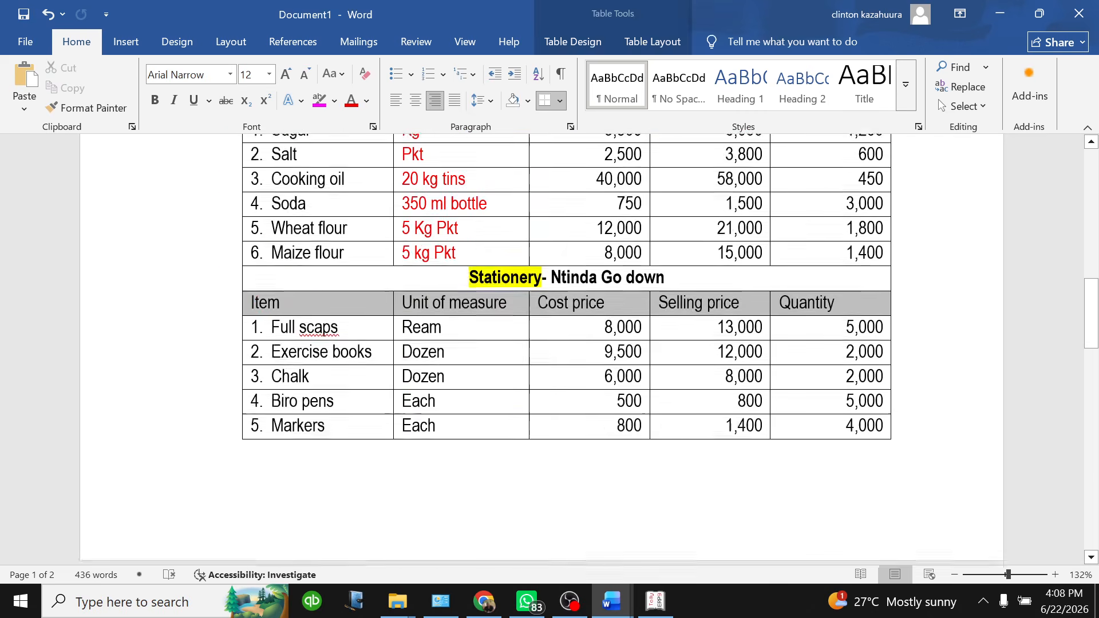
scroll(544, 349, up, 8)
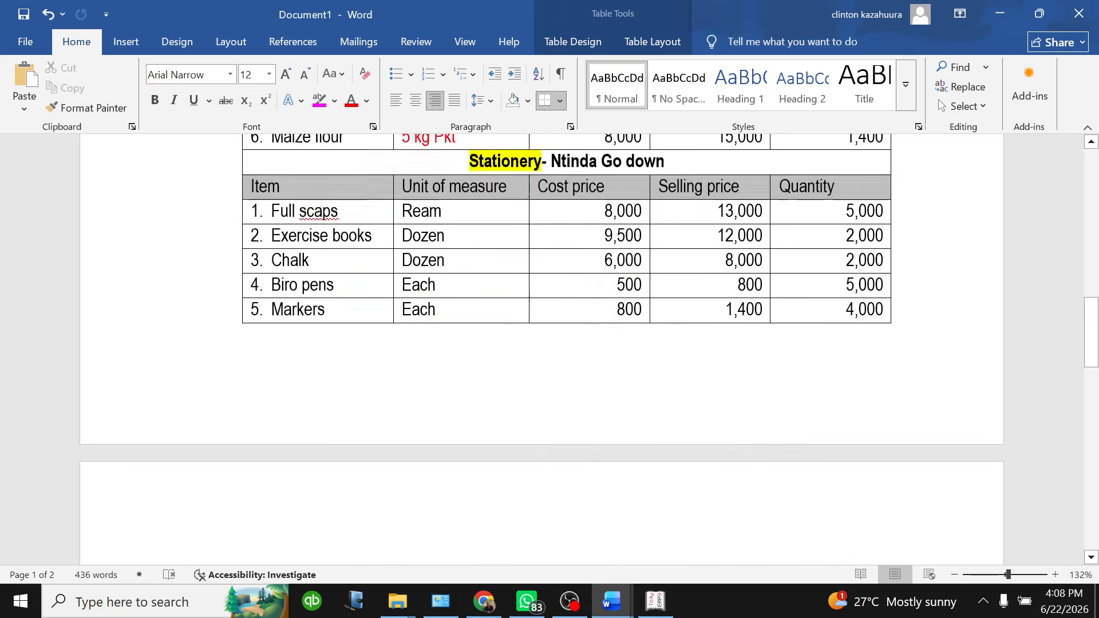
scroll(544, 349, down, 6)
click(655, 601)
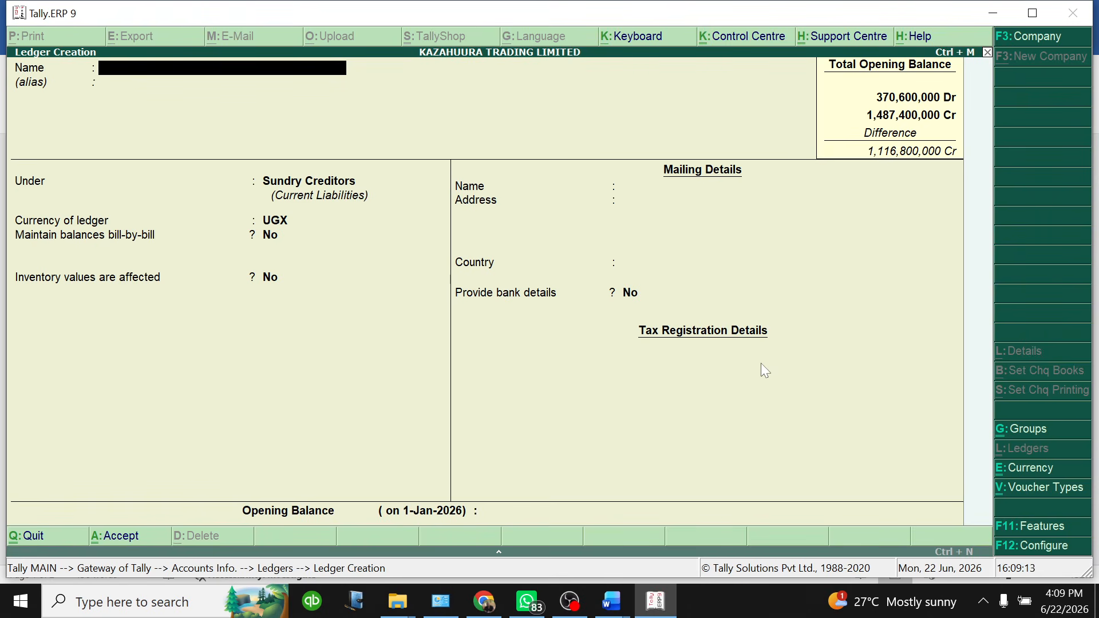
Quit Ledger Creation and back out to the Gateway of Tally
key(Escape)
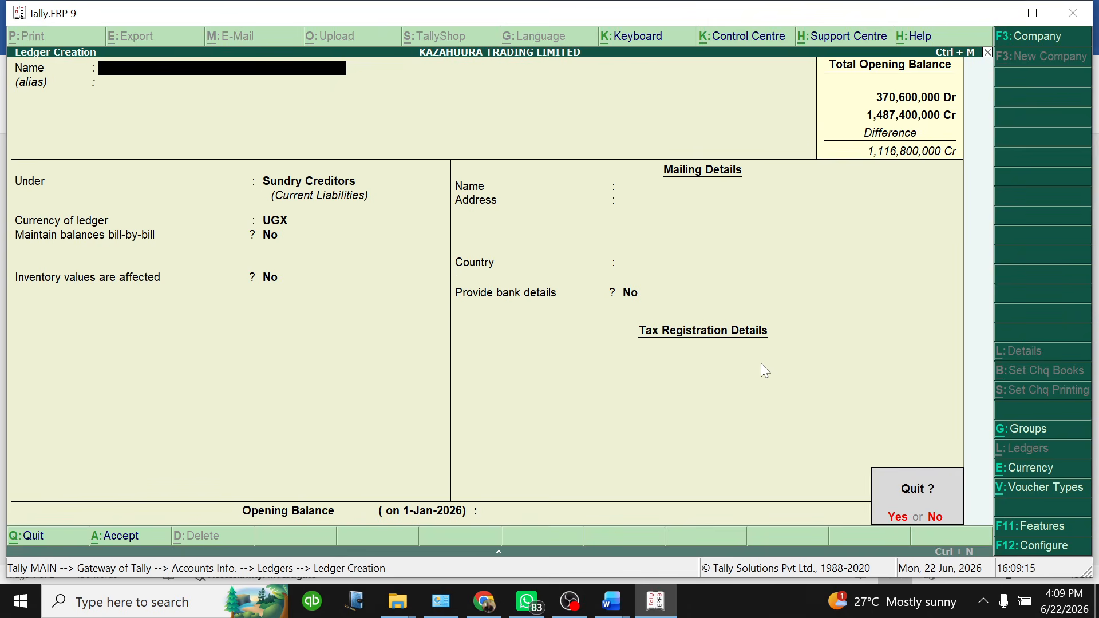
key(y)
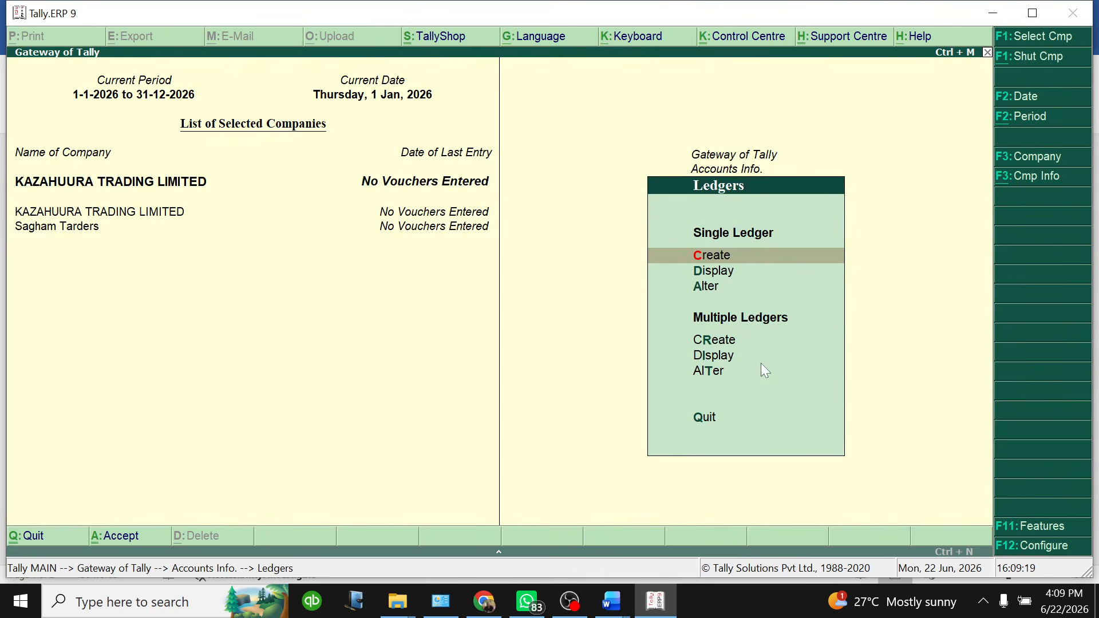
key(Escape)
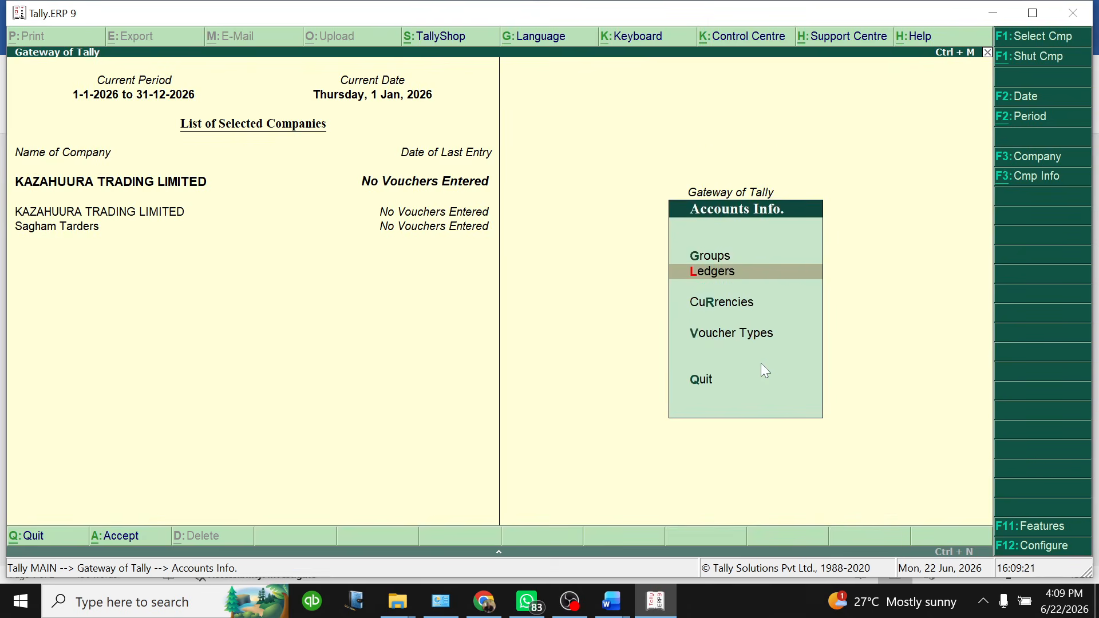
key(Escape)
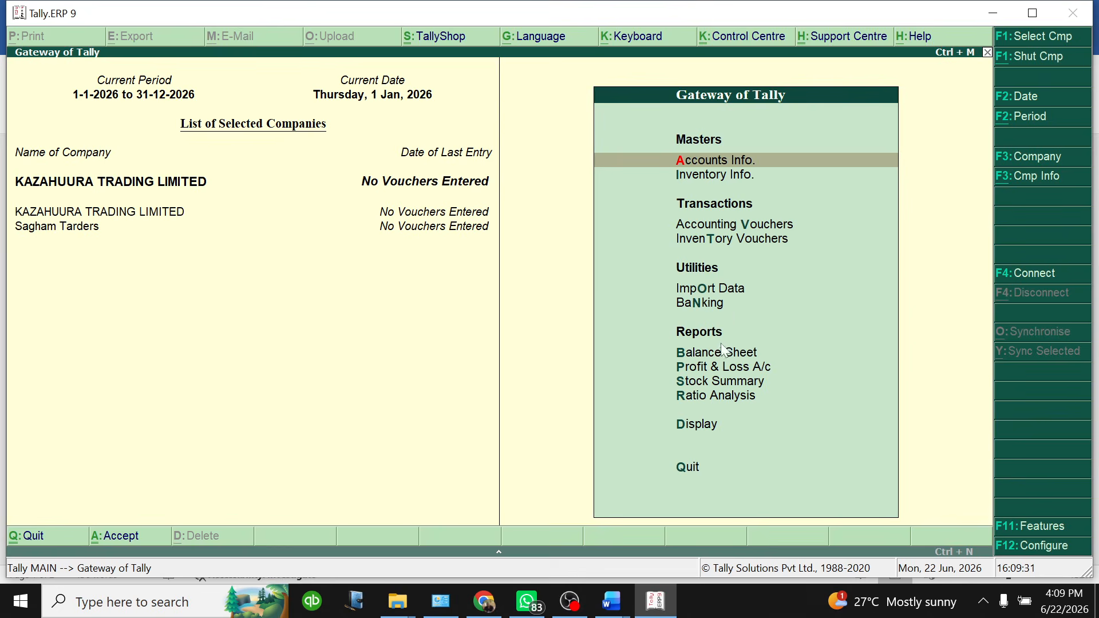
Review the Balance Sheet's Current Liabilities of 1,487,400,000, then close the report
click(699, 354)
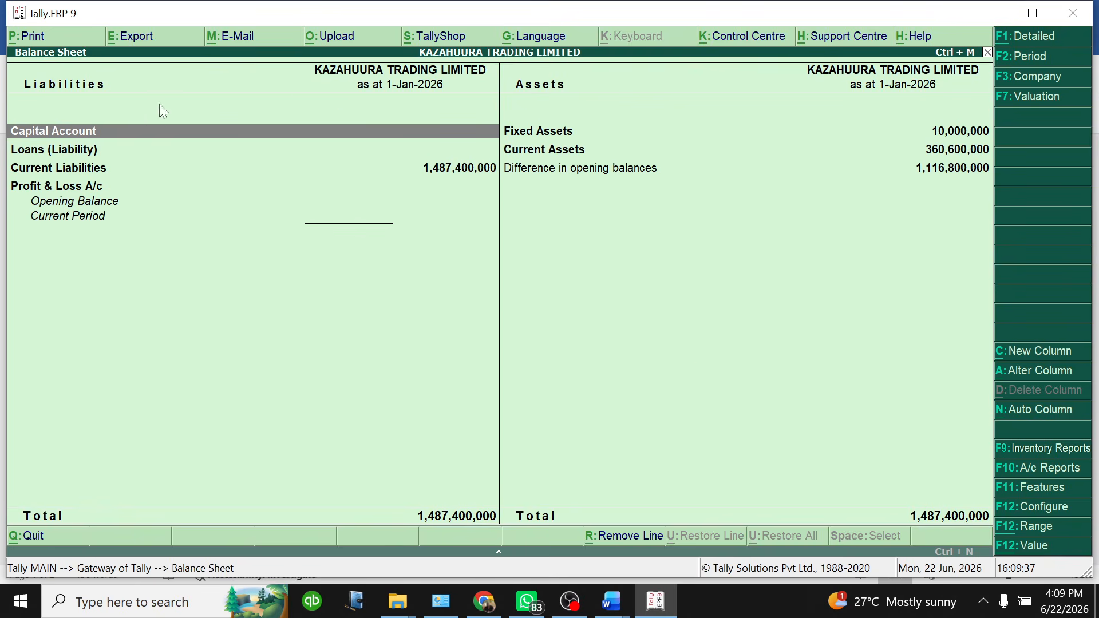
click(436, 175)
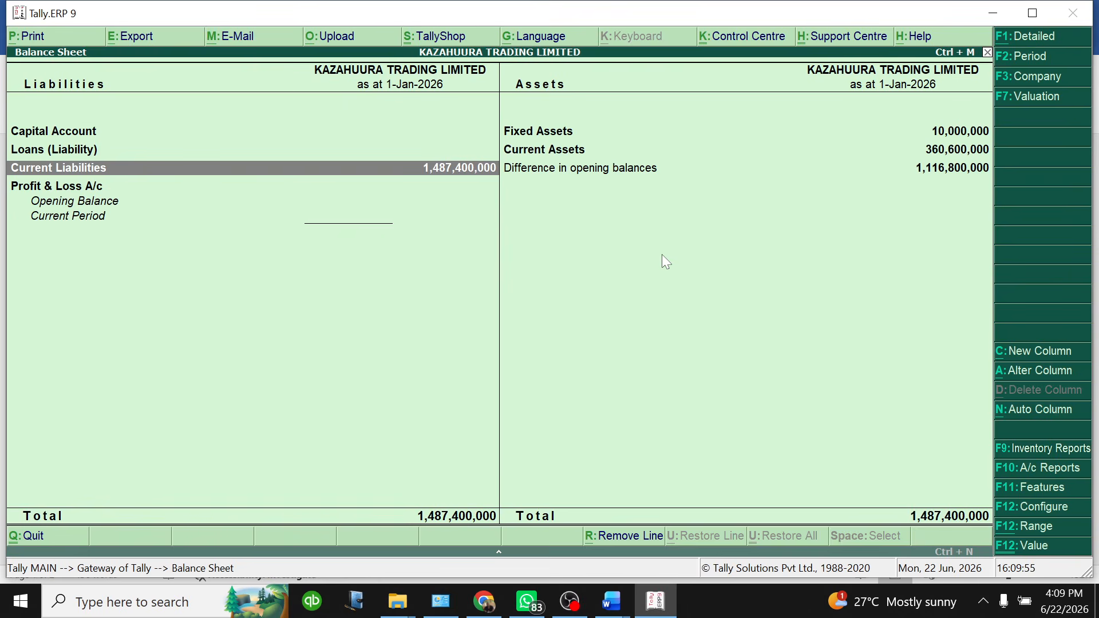
key(Escape)
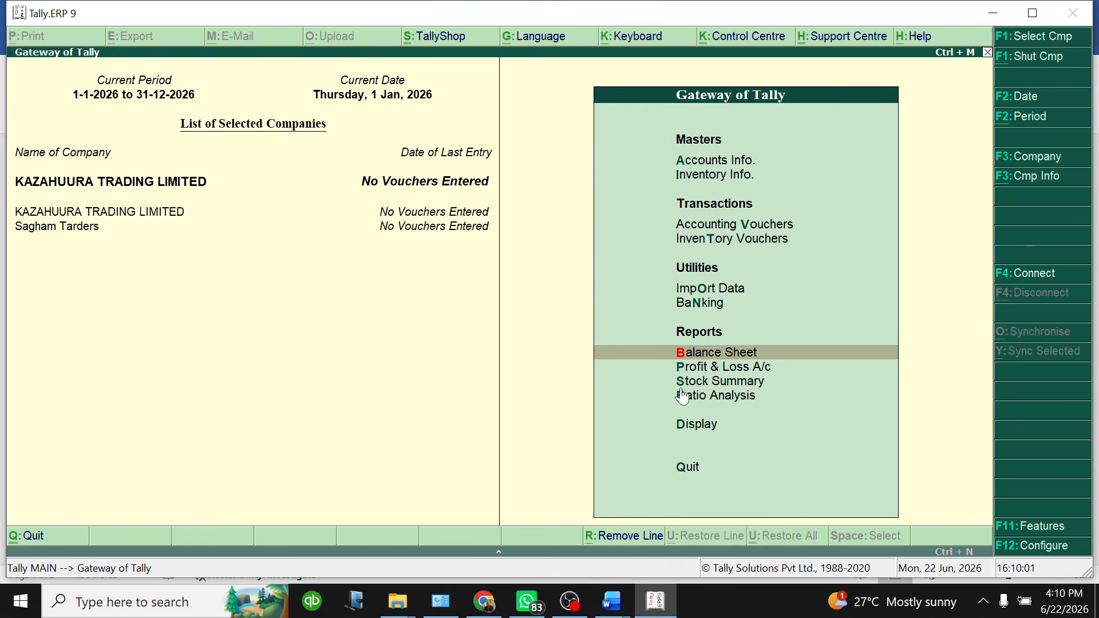
Open Mastering QuickBooks Desktop.docx, select and deselect the header contact line, then switch to OBS Studio
click(613, 600)
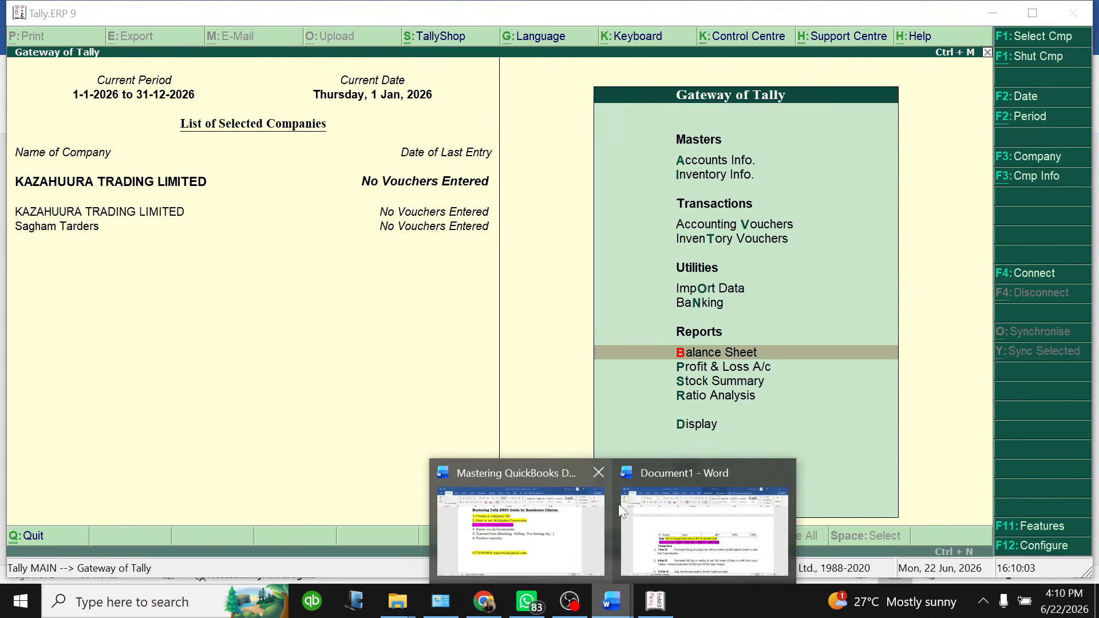
click(525, 504)
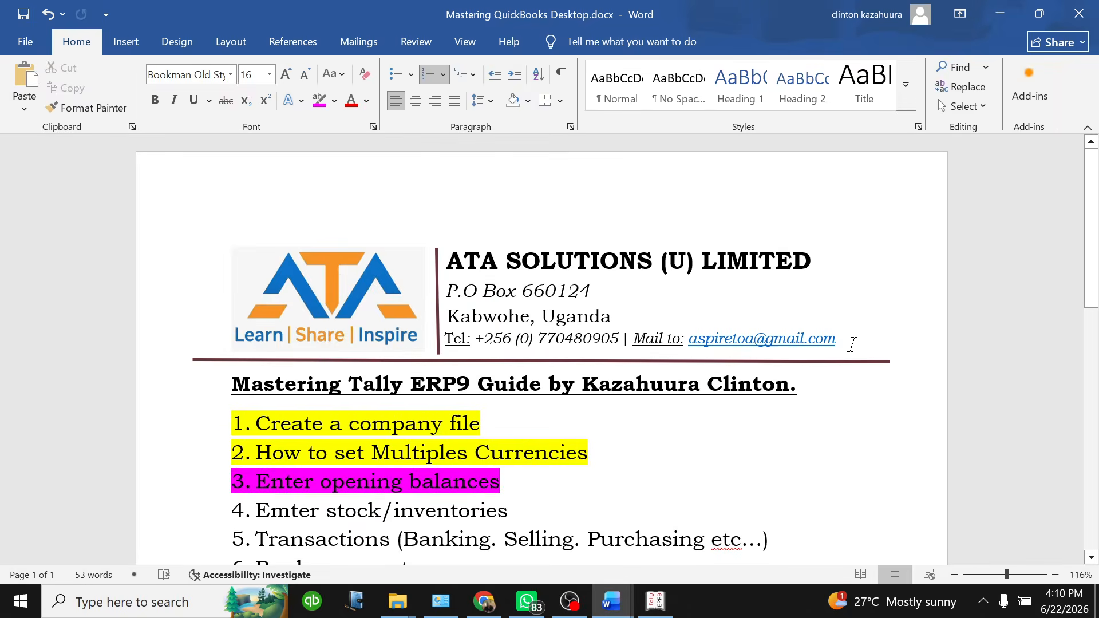
drag(836, 338, 479, 342)
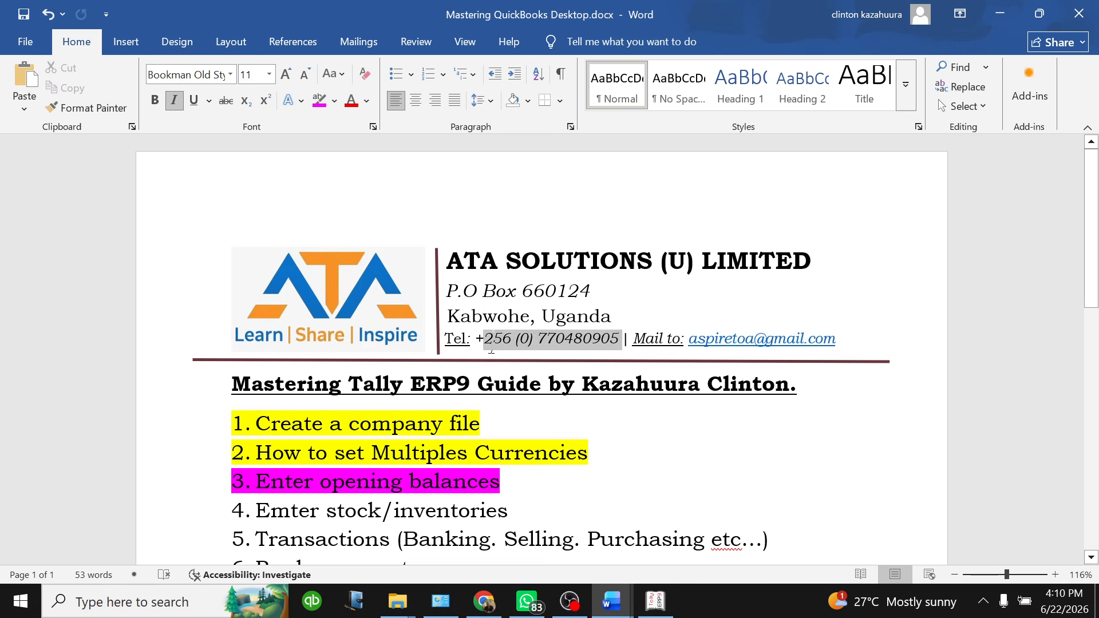
click(562, 384)
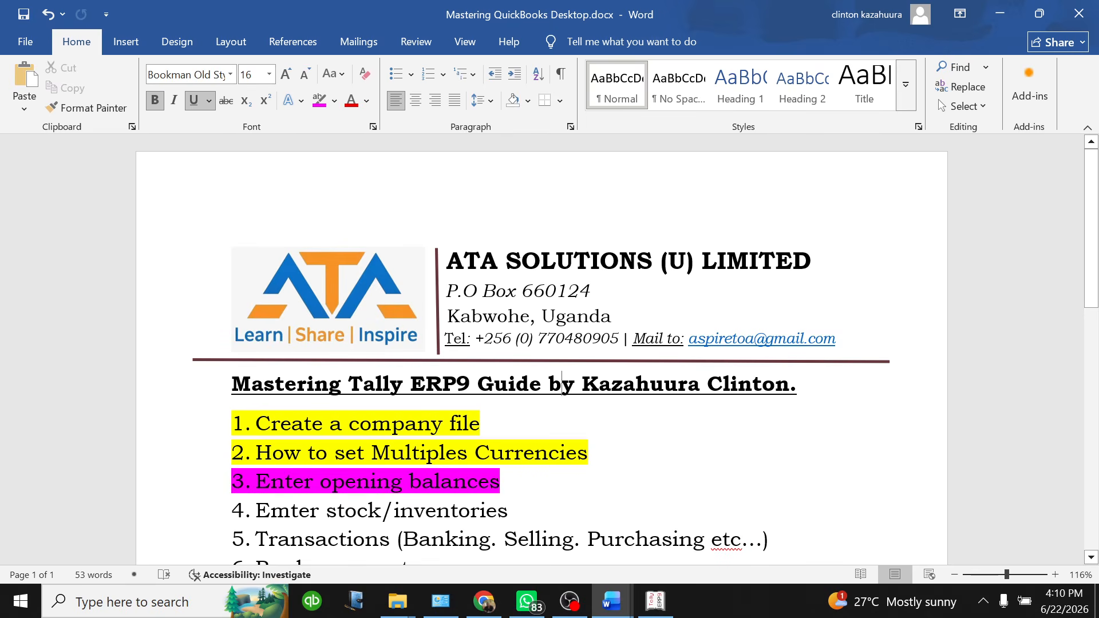
click(570, 601)
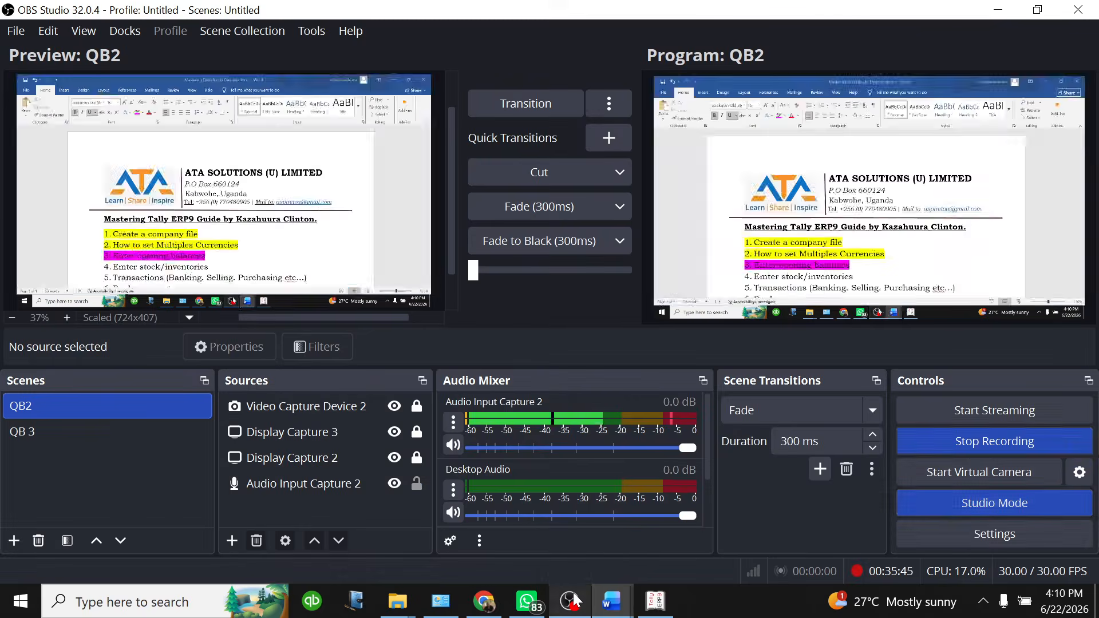